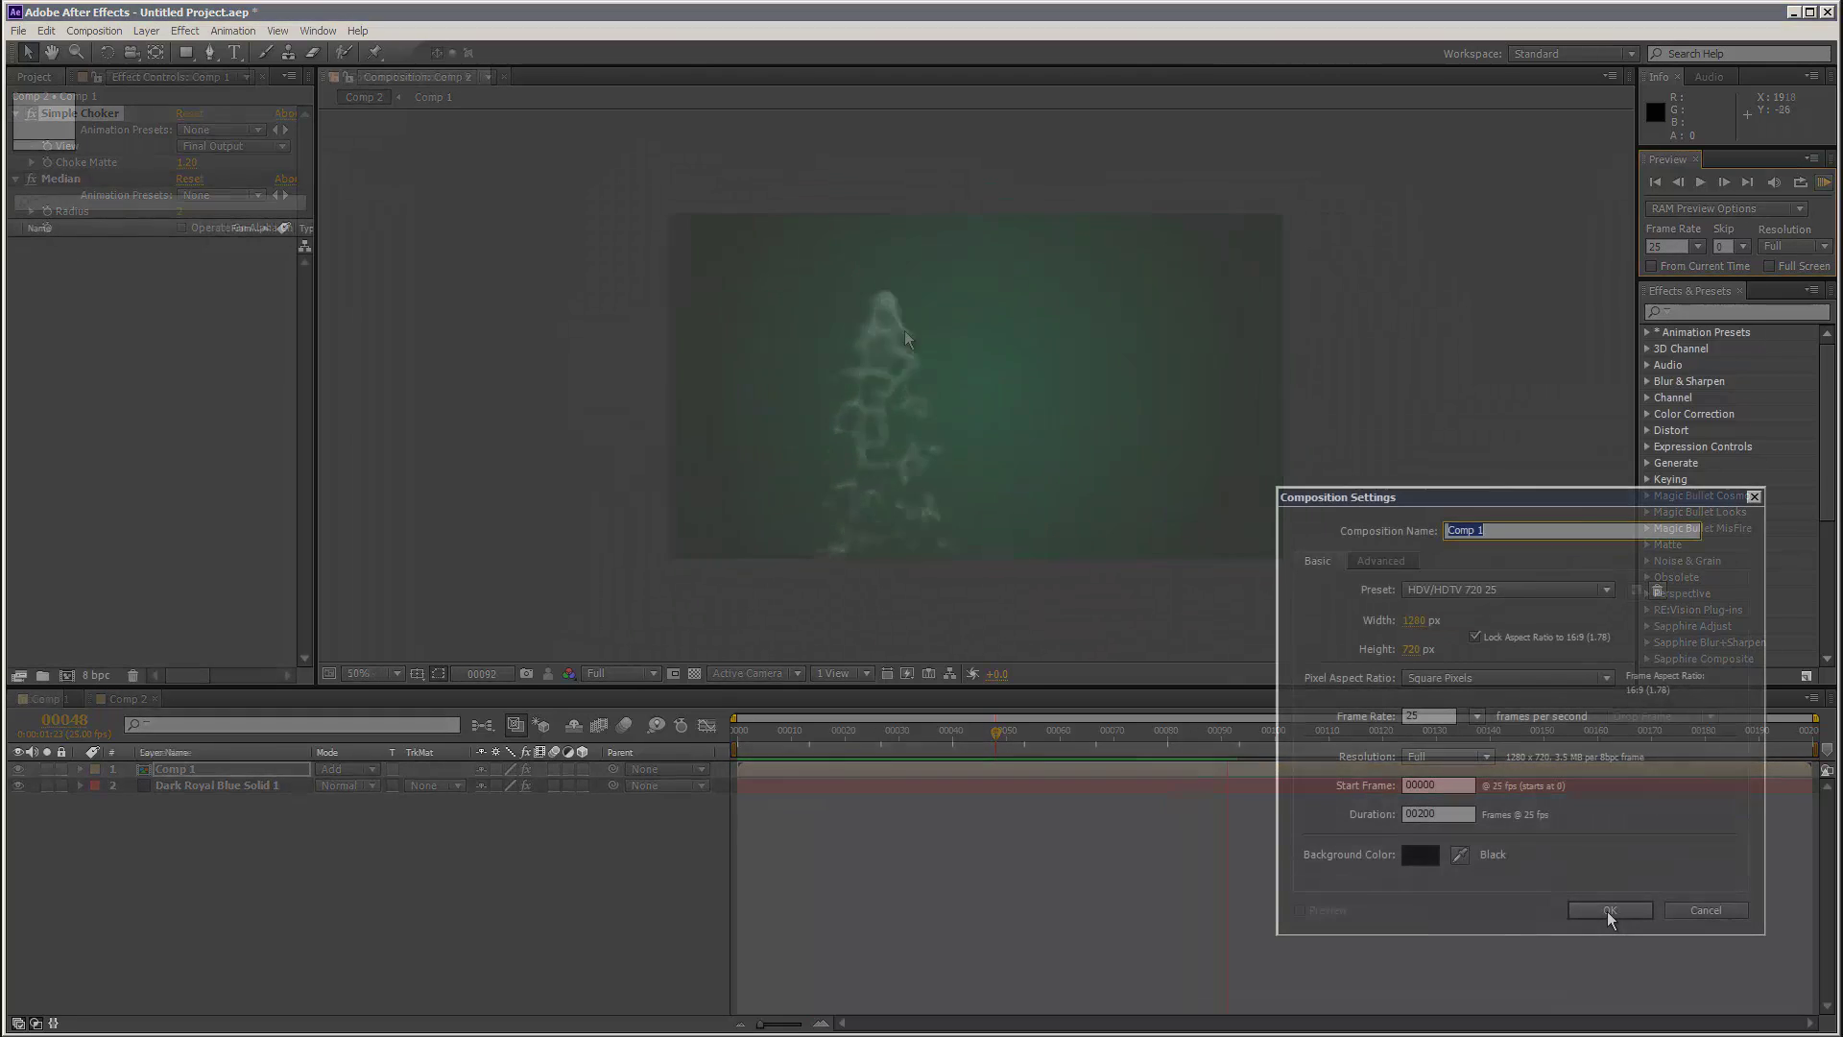
- Confirm the 1280×720, 25 fps, 200-frame settings for Comp 1
left_click(1610, 910)
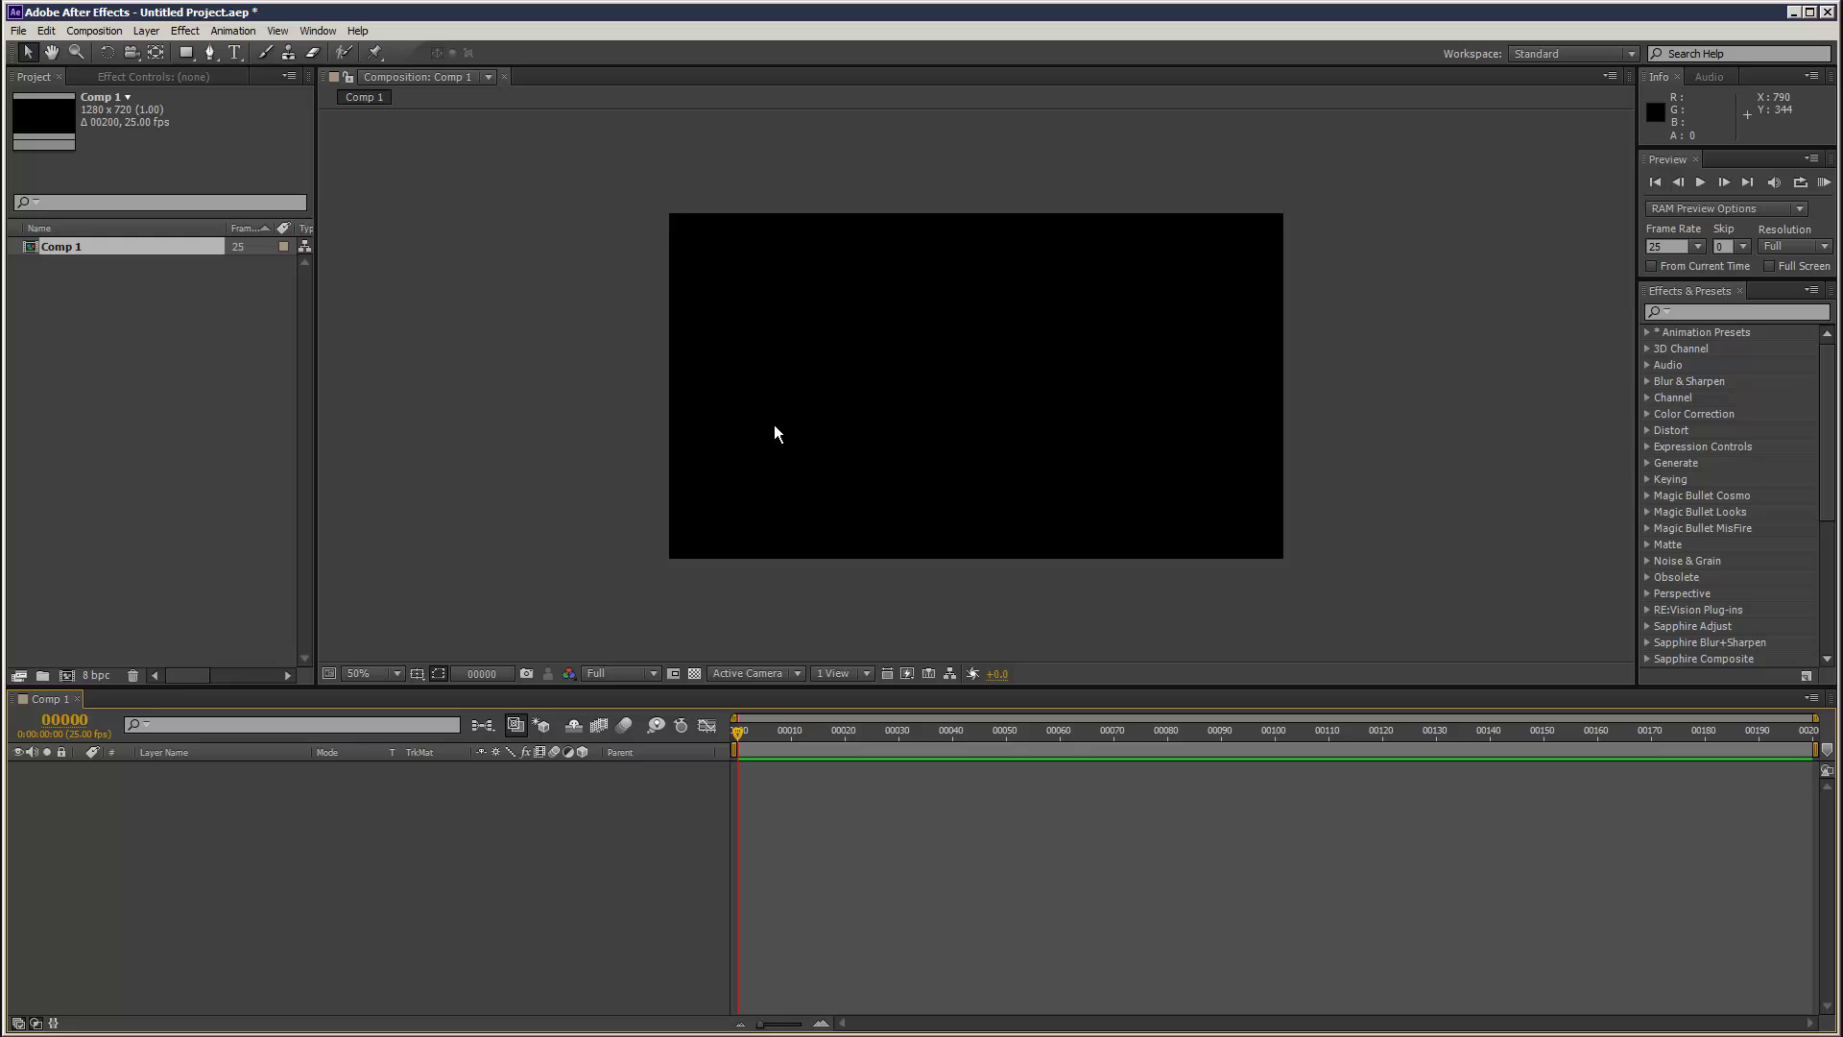
- Add a null object to Comp 1
left_click(147, 30)
mouse_move(320, 50)
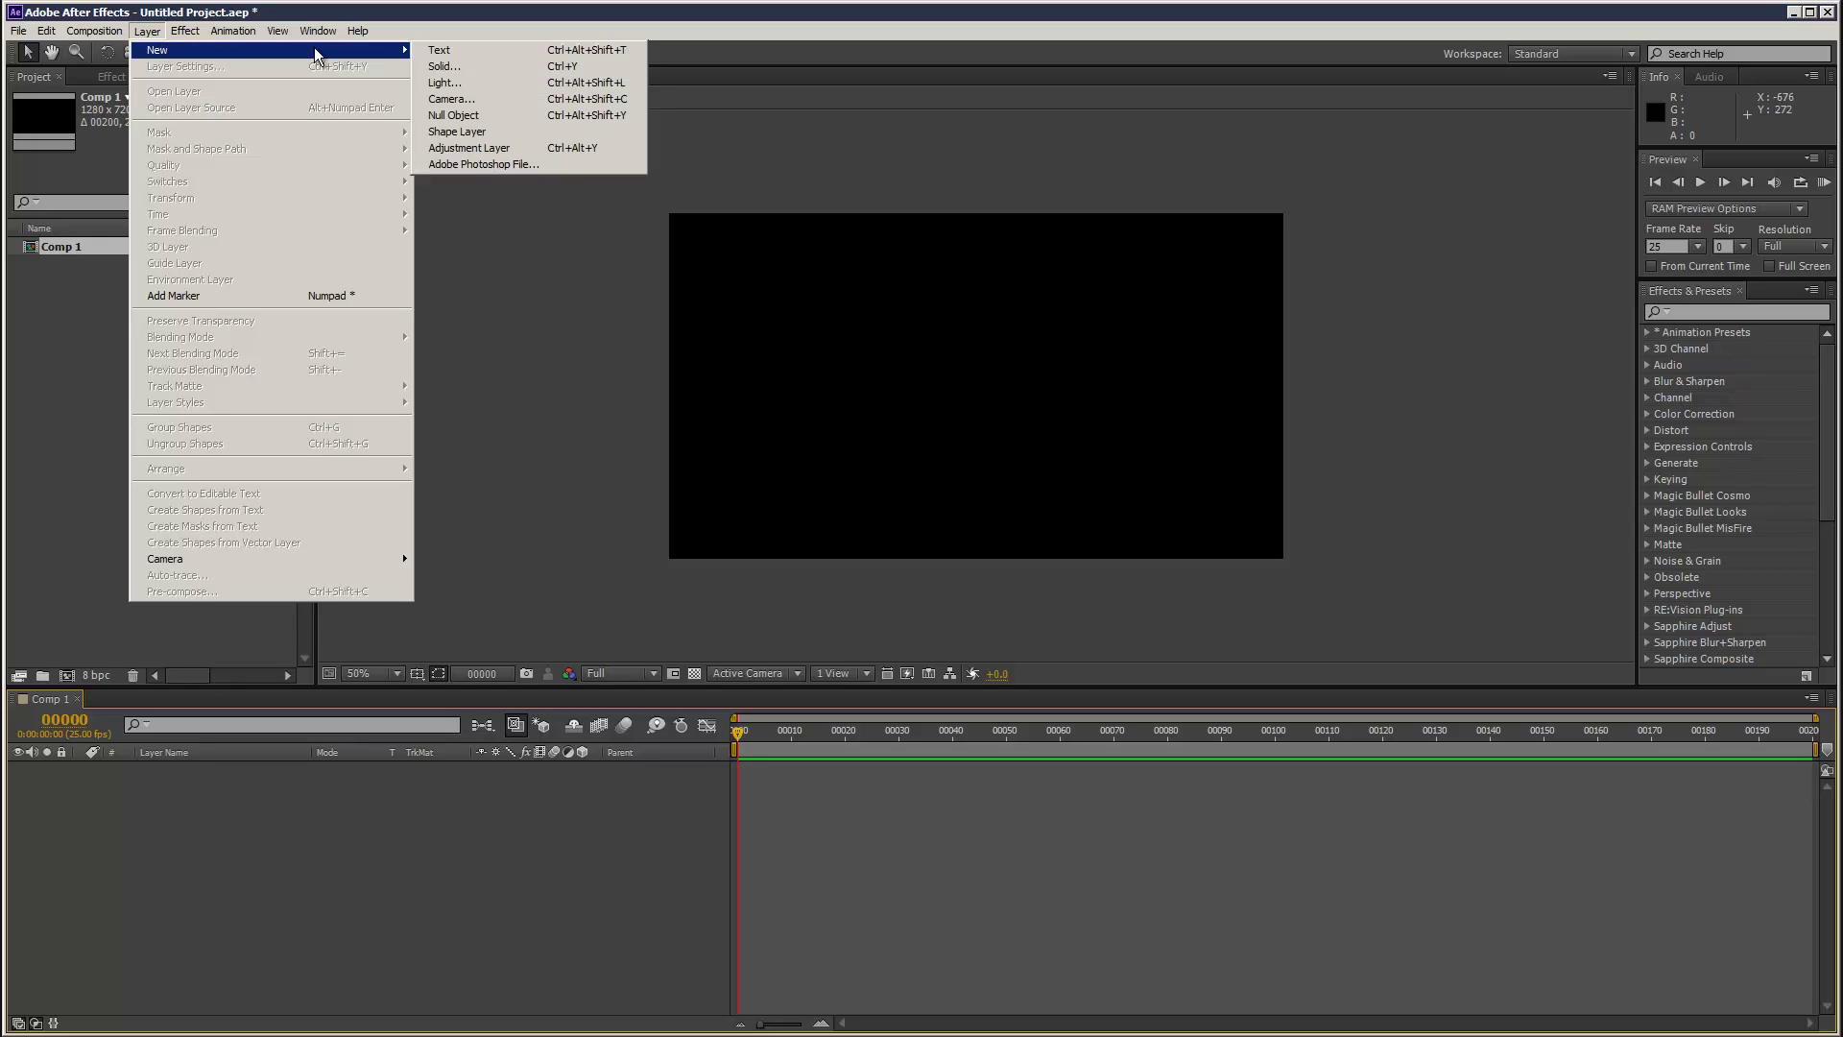
left_click(527, 117)
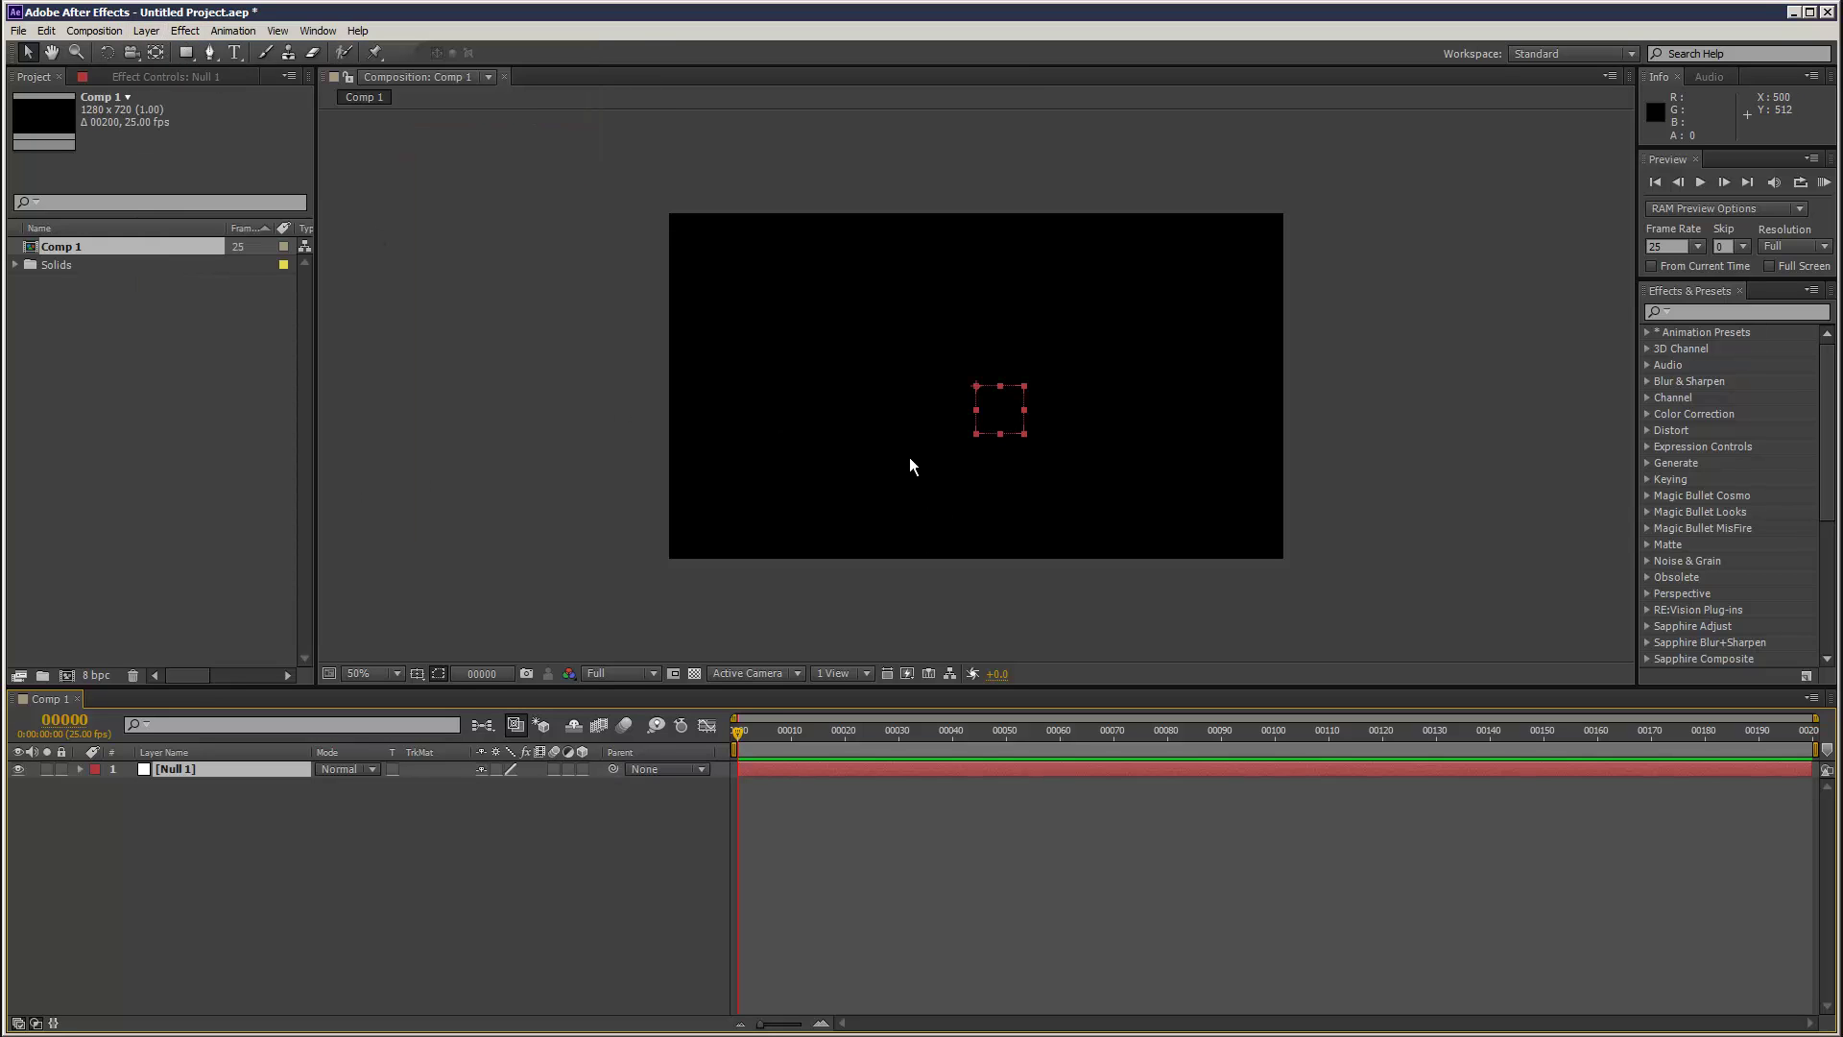
key("y")
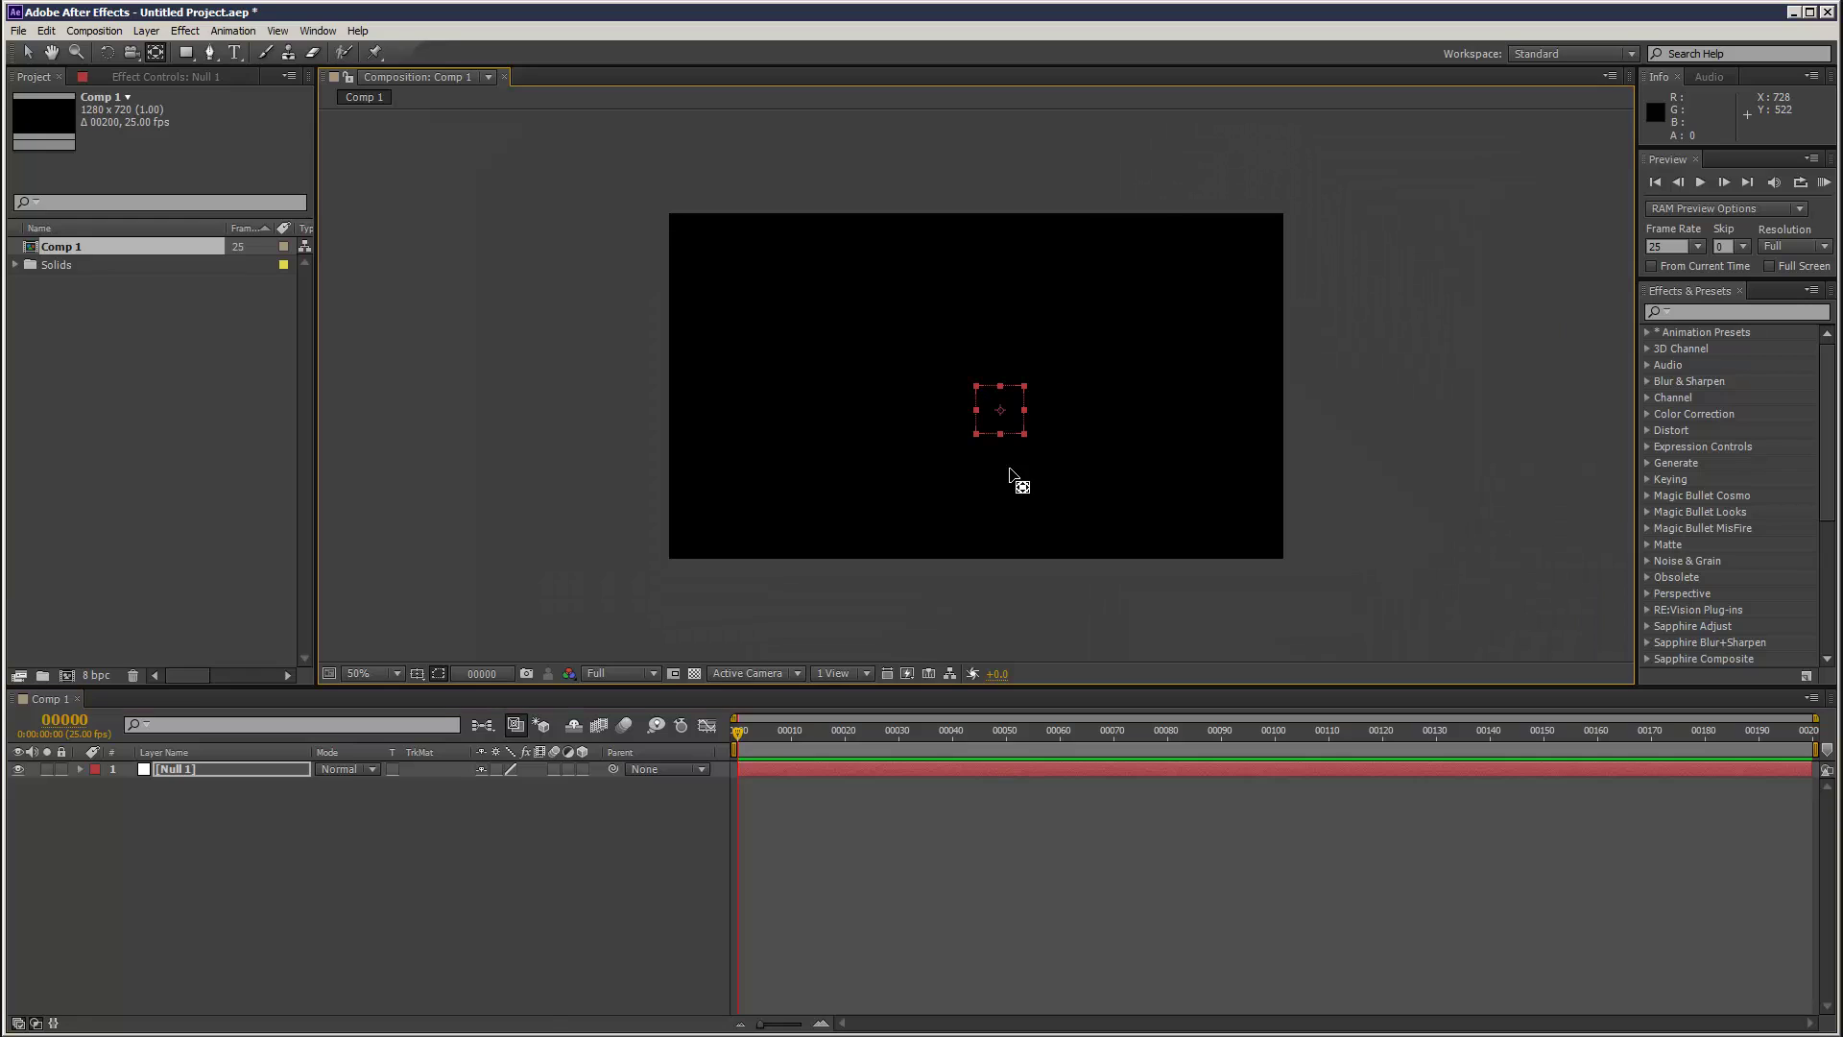
key("v")
- Create a dark full-frame solid layer named 'part'
left_click(146, 30)
mouse_move(240, 49)
left_click(533, 74)
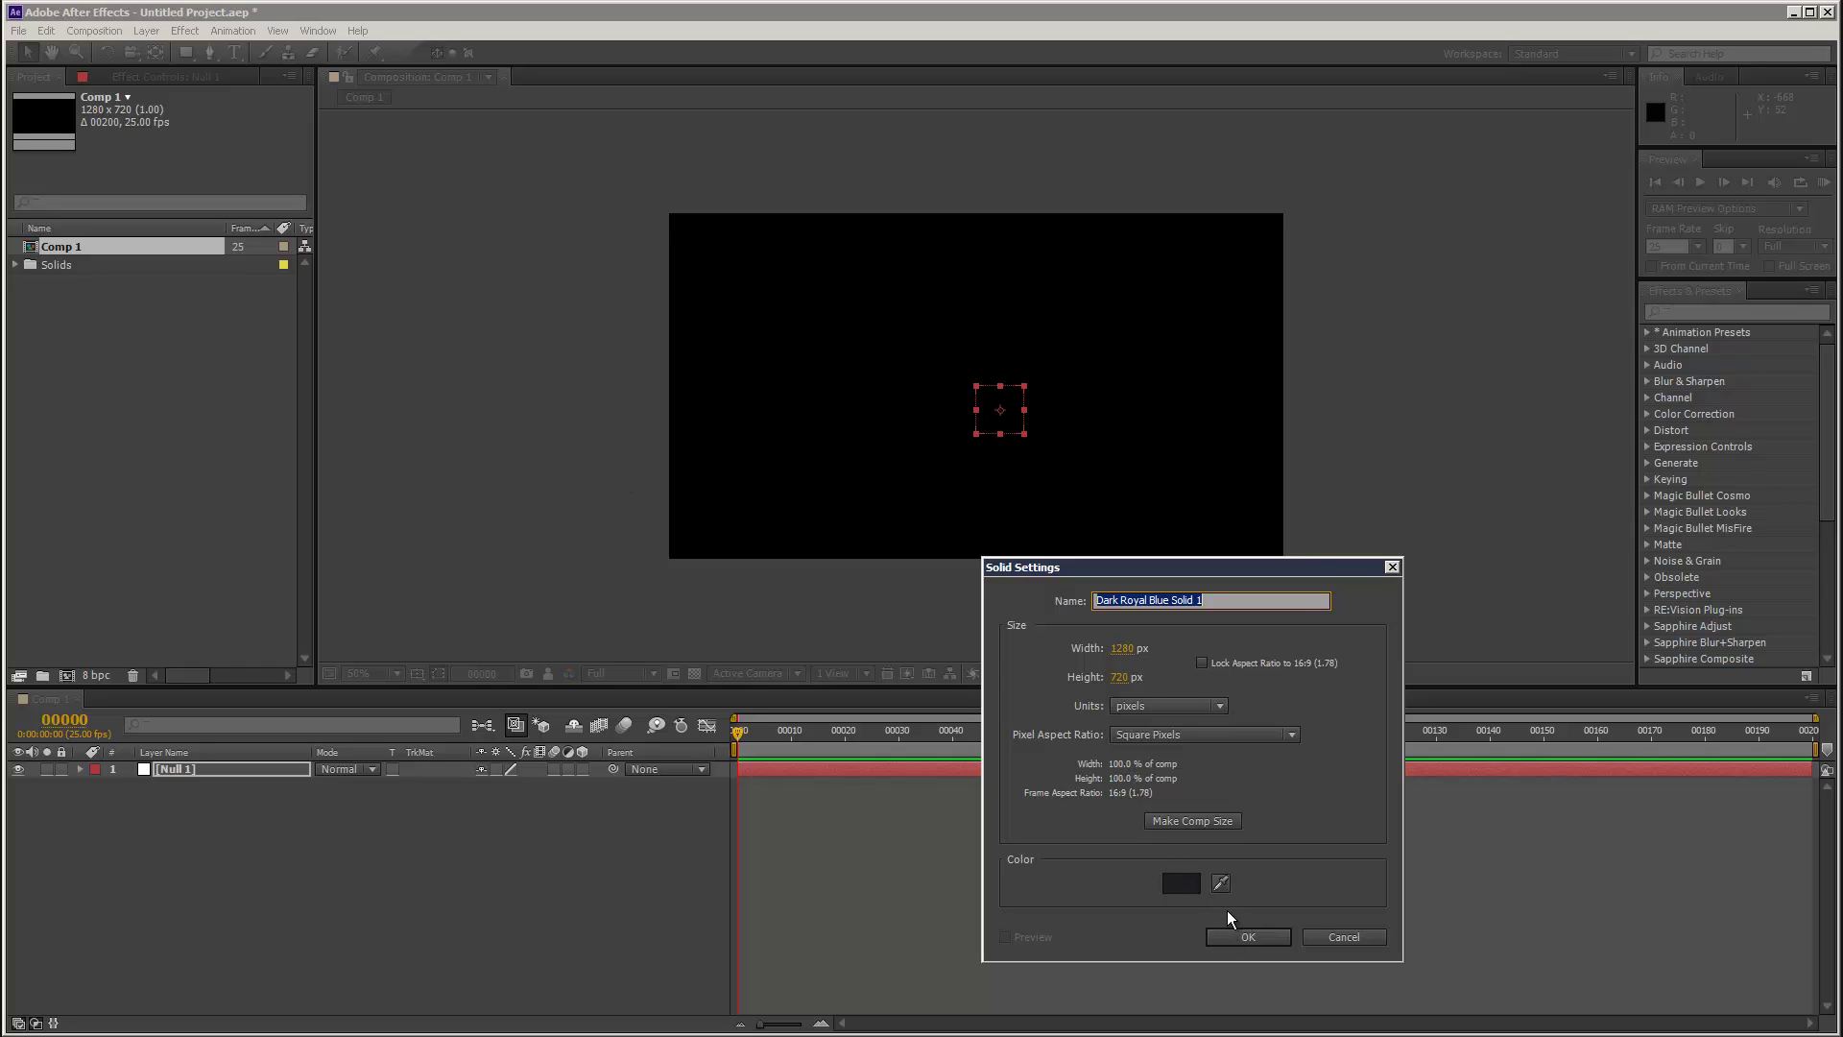
type("part")
key("Return")
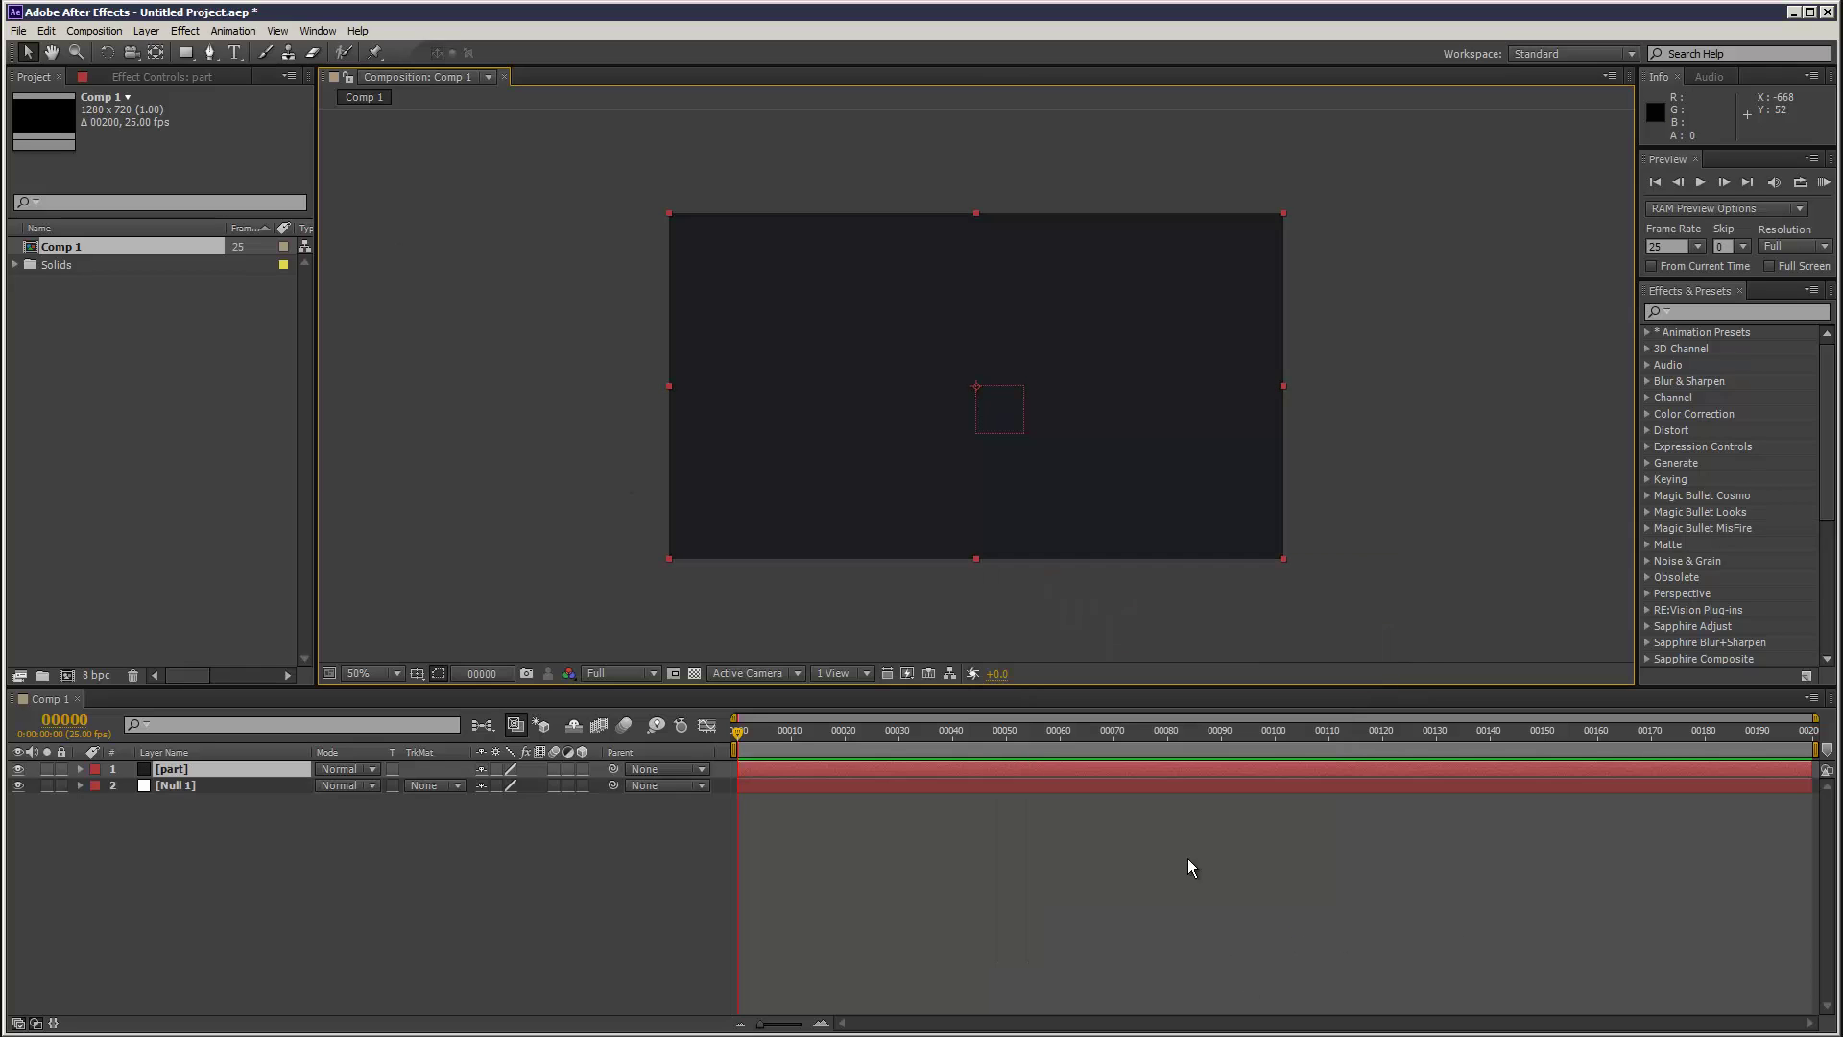
- Apply Trapcode Particular to the part layer and move Null 1 above it
left_click(186, 31)
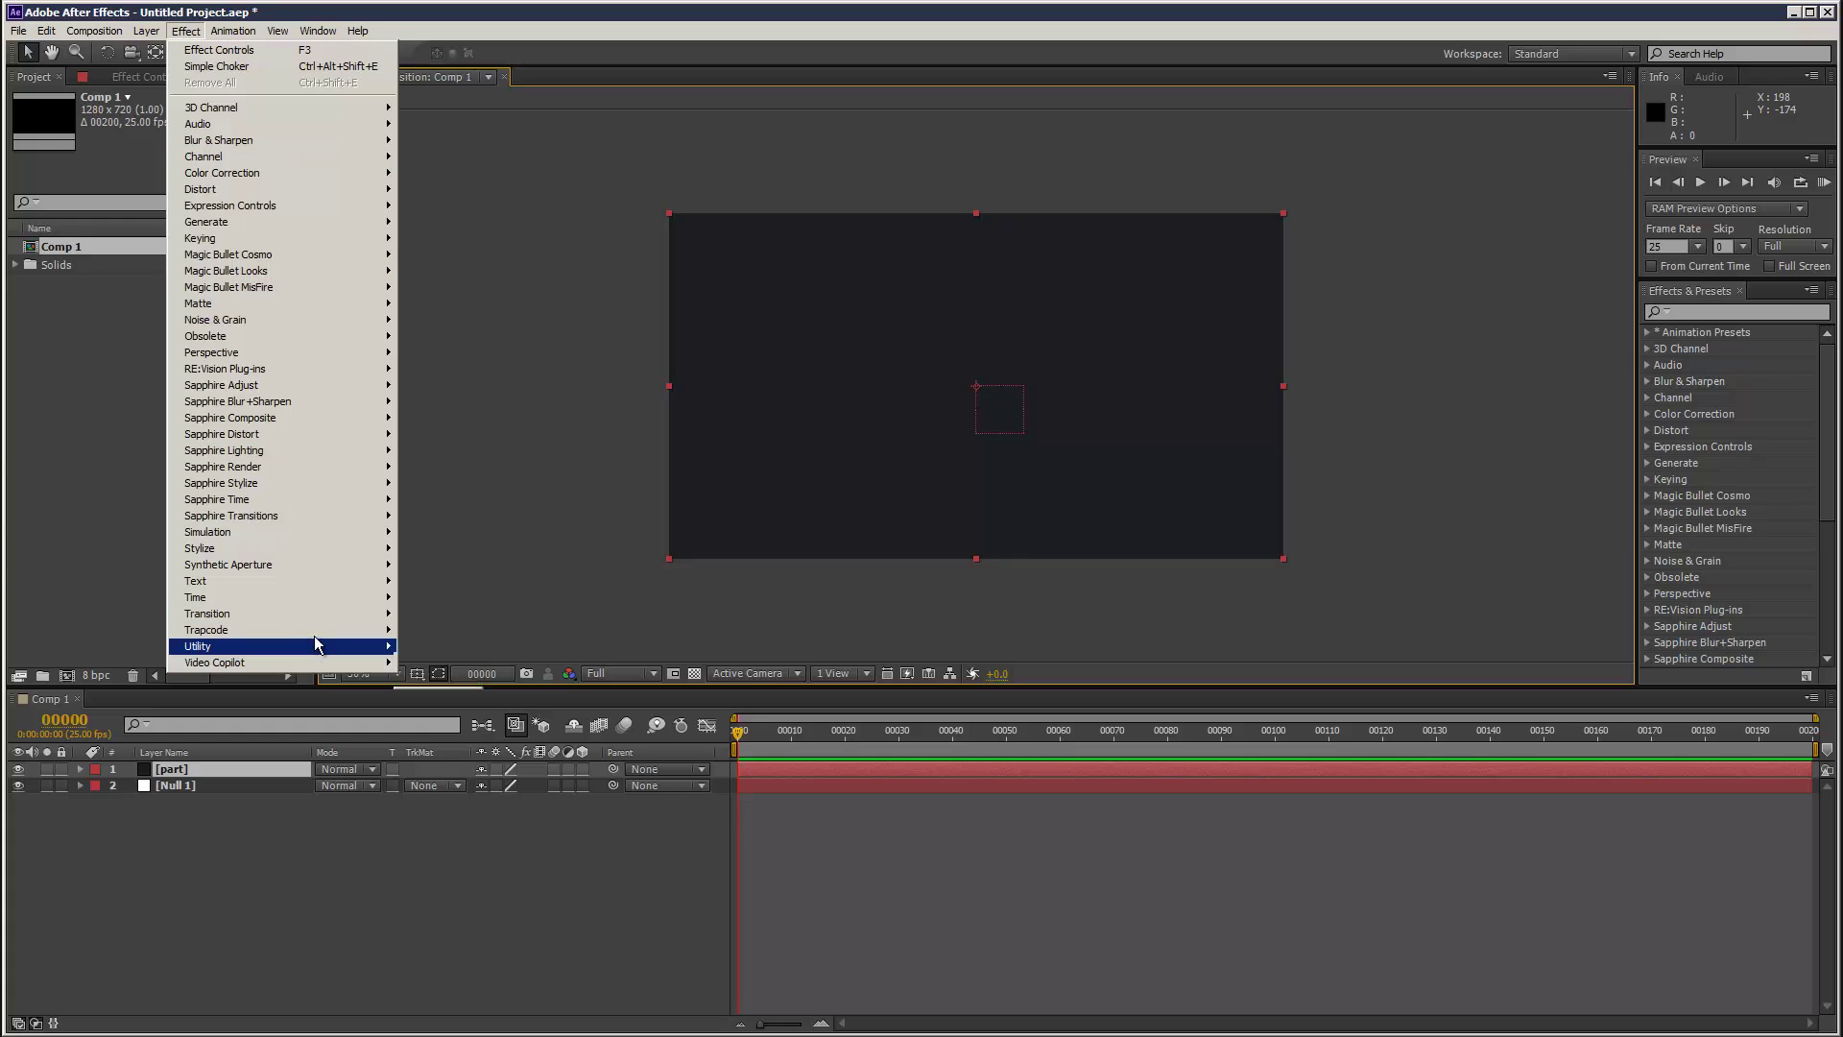
mouse_move(314, 631)
left_click(439, 661)
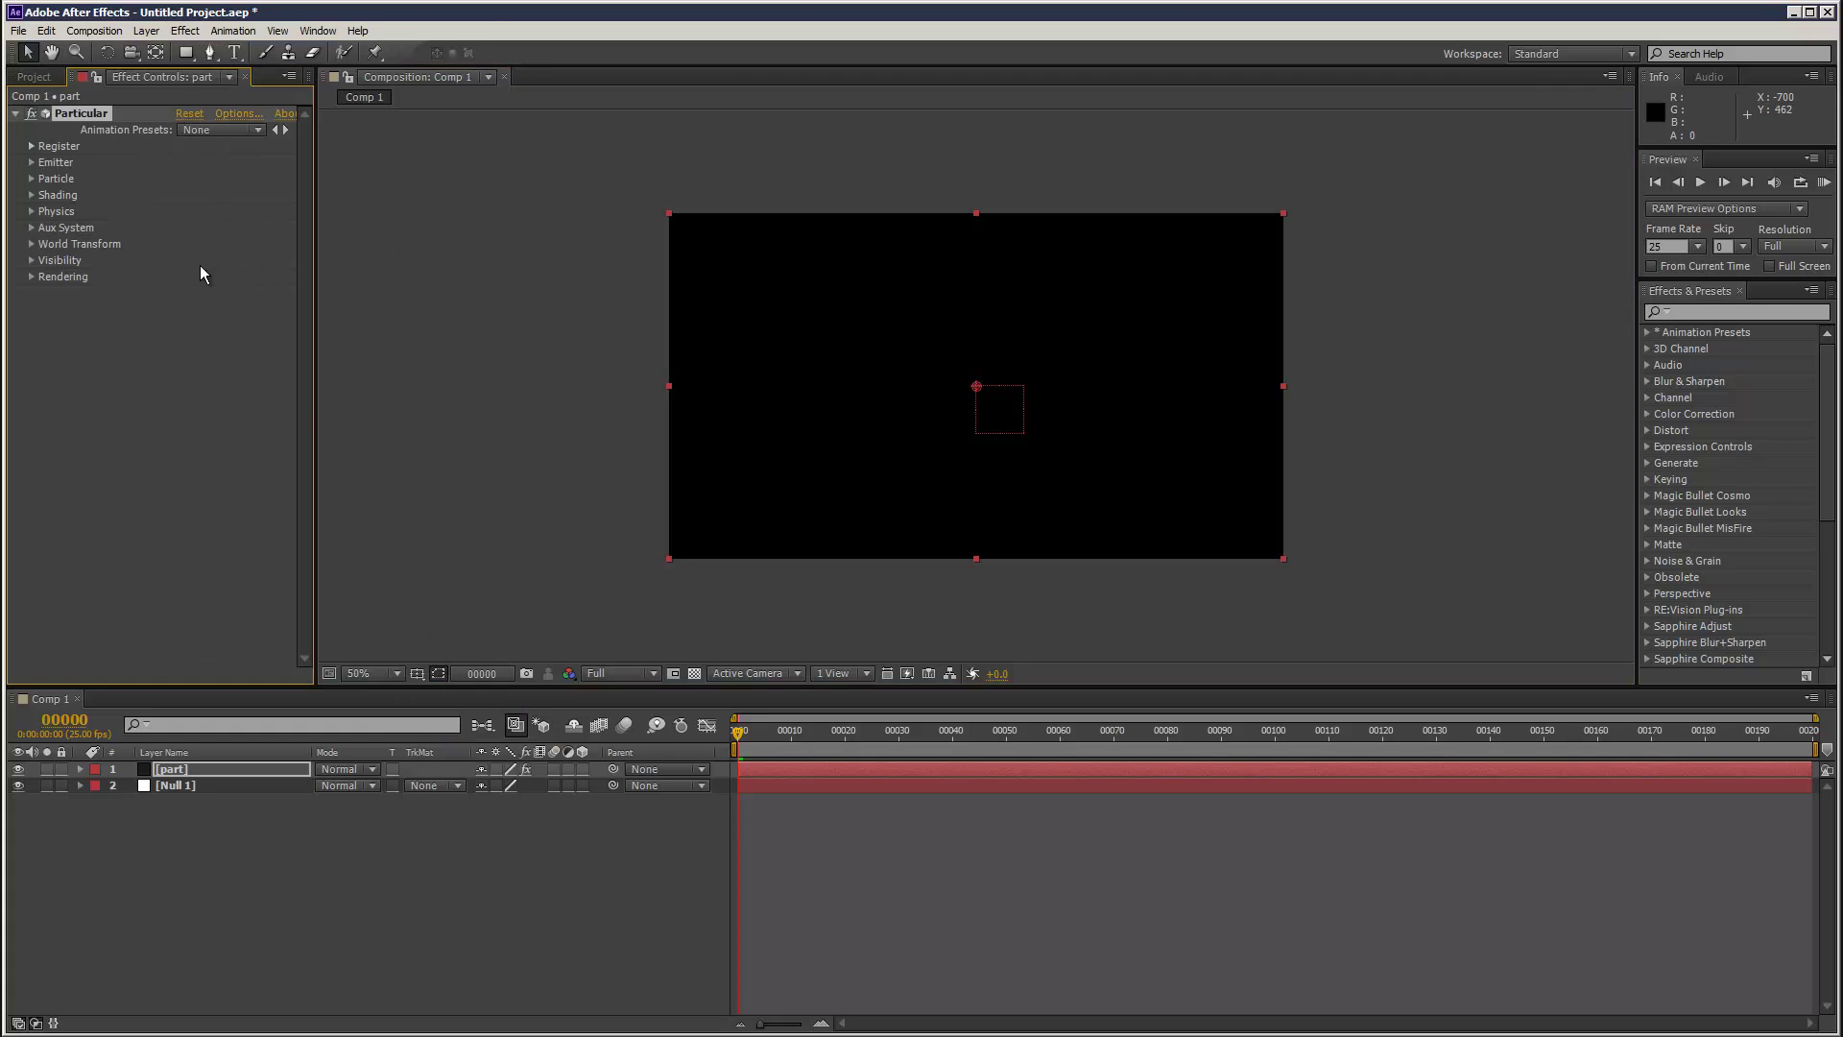
left_click_drag(178, 786, 199, 770)
key("p")
left_click(194, 802)
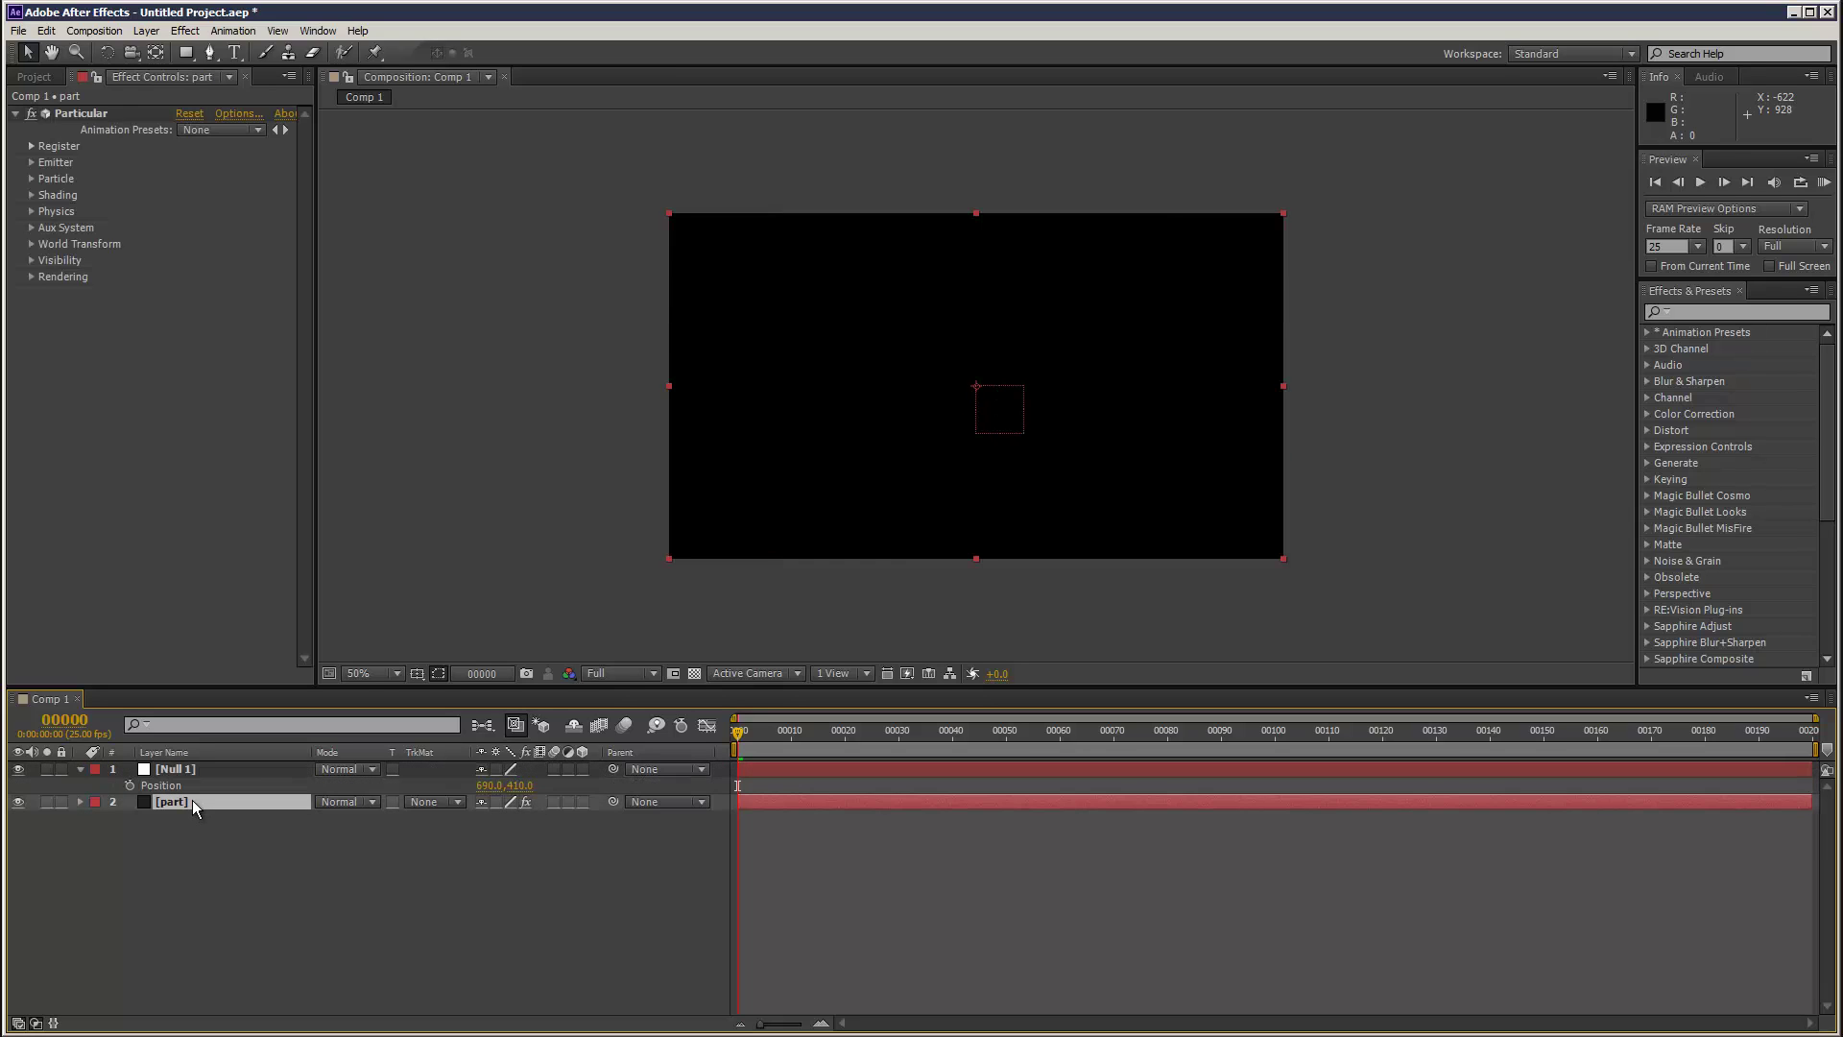
- Link Particular's emitter Position XY to Null 1's position with an expression
left_click(31, 162)
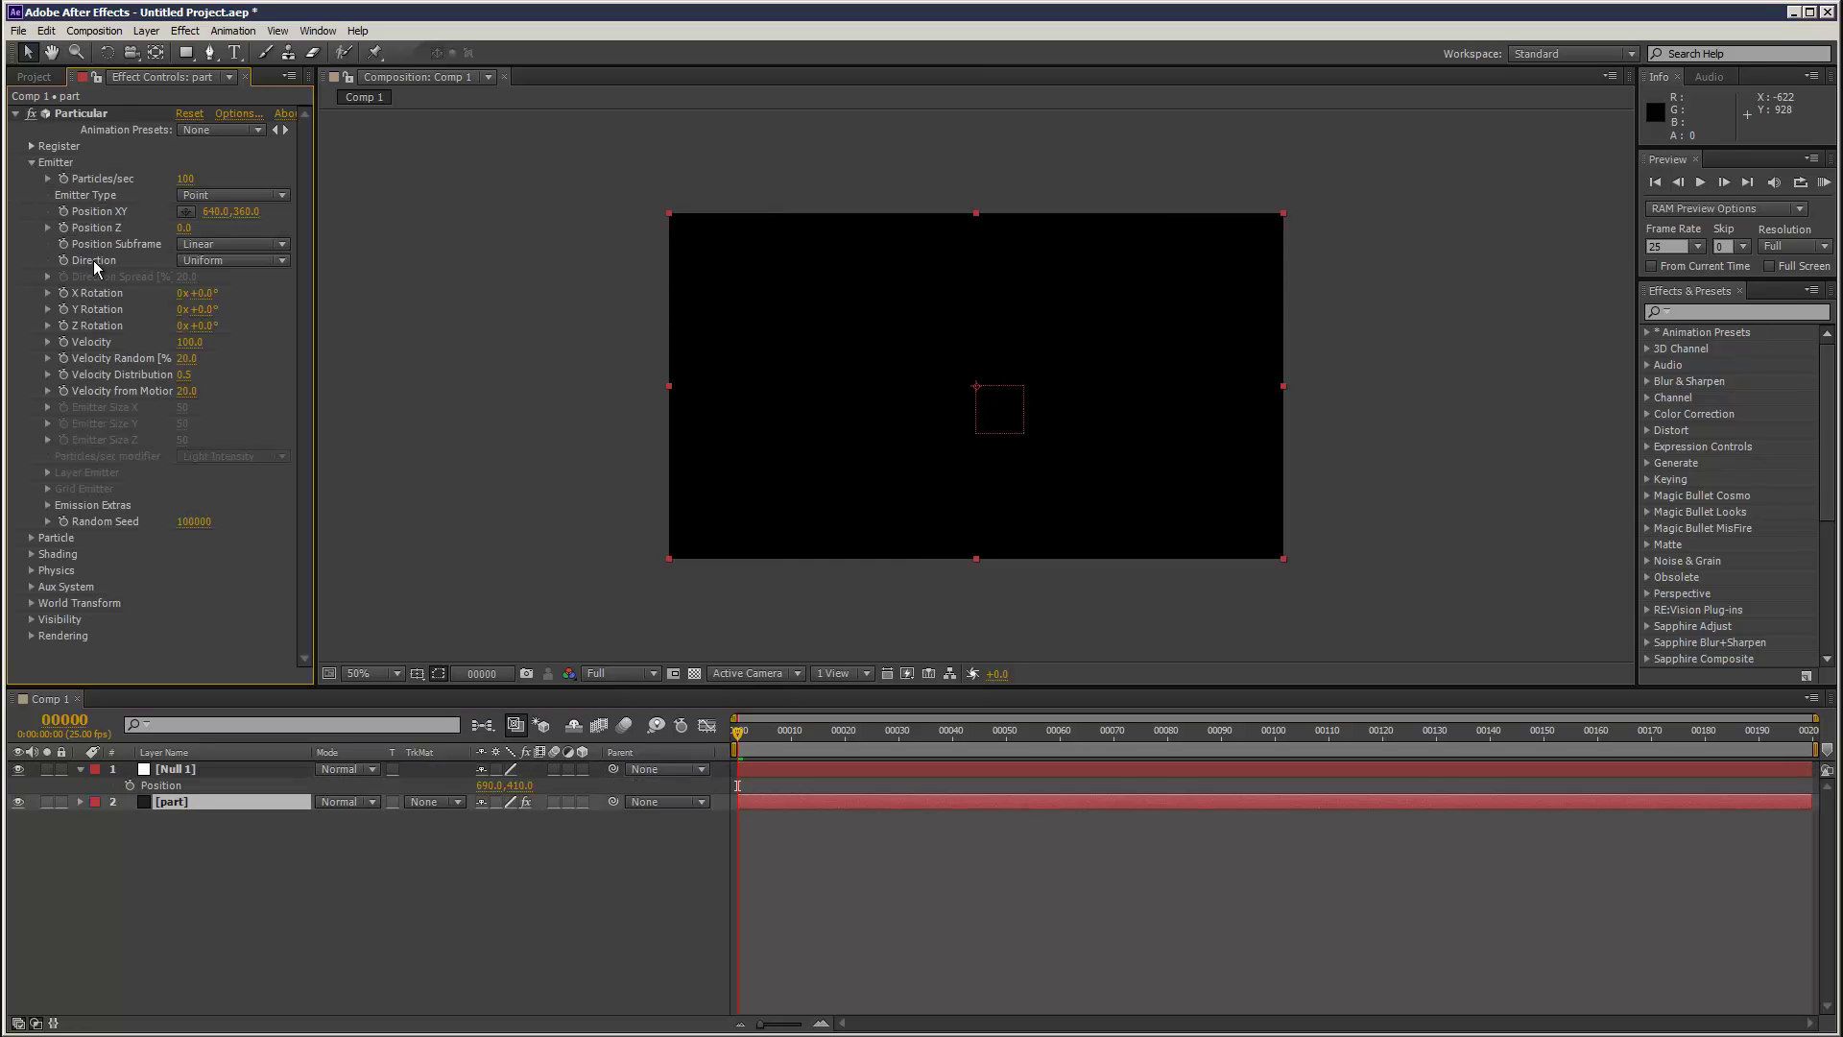
left_click(64, 212, "alt")
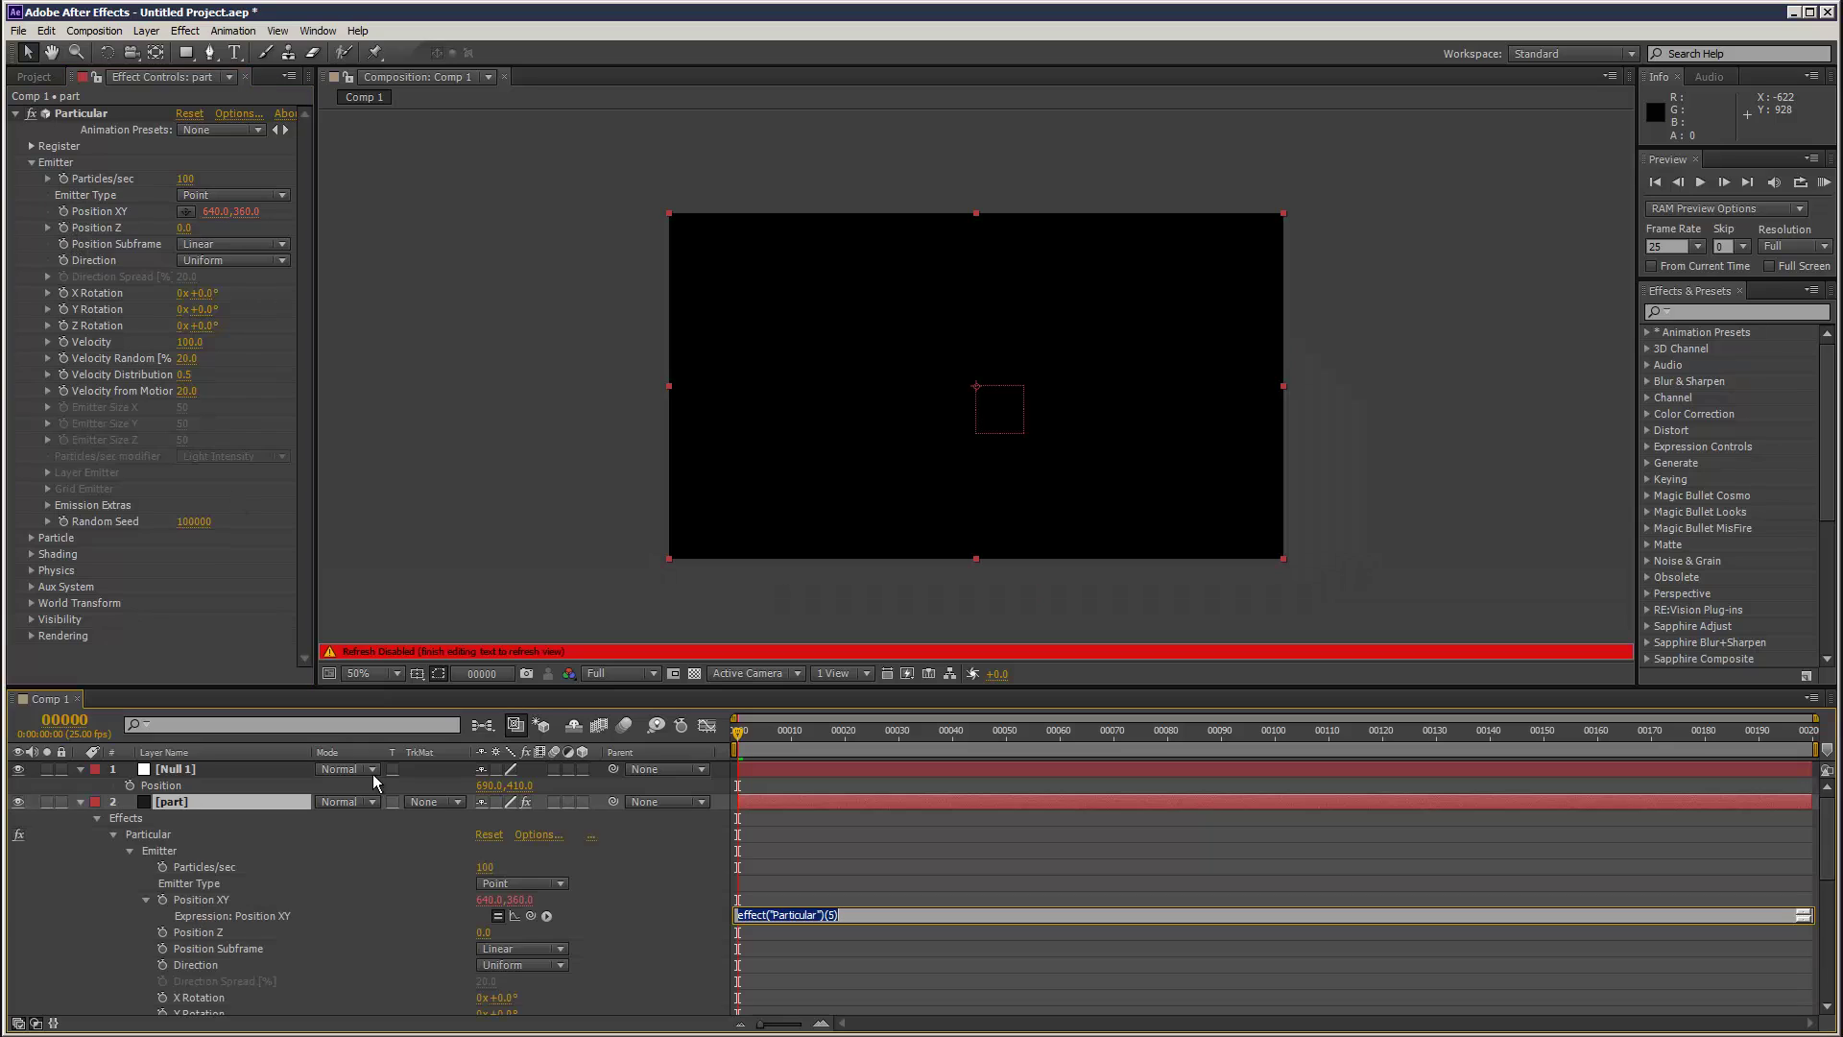
left_click_drag(525, 914, 161, 785)
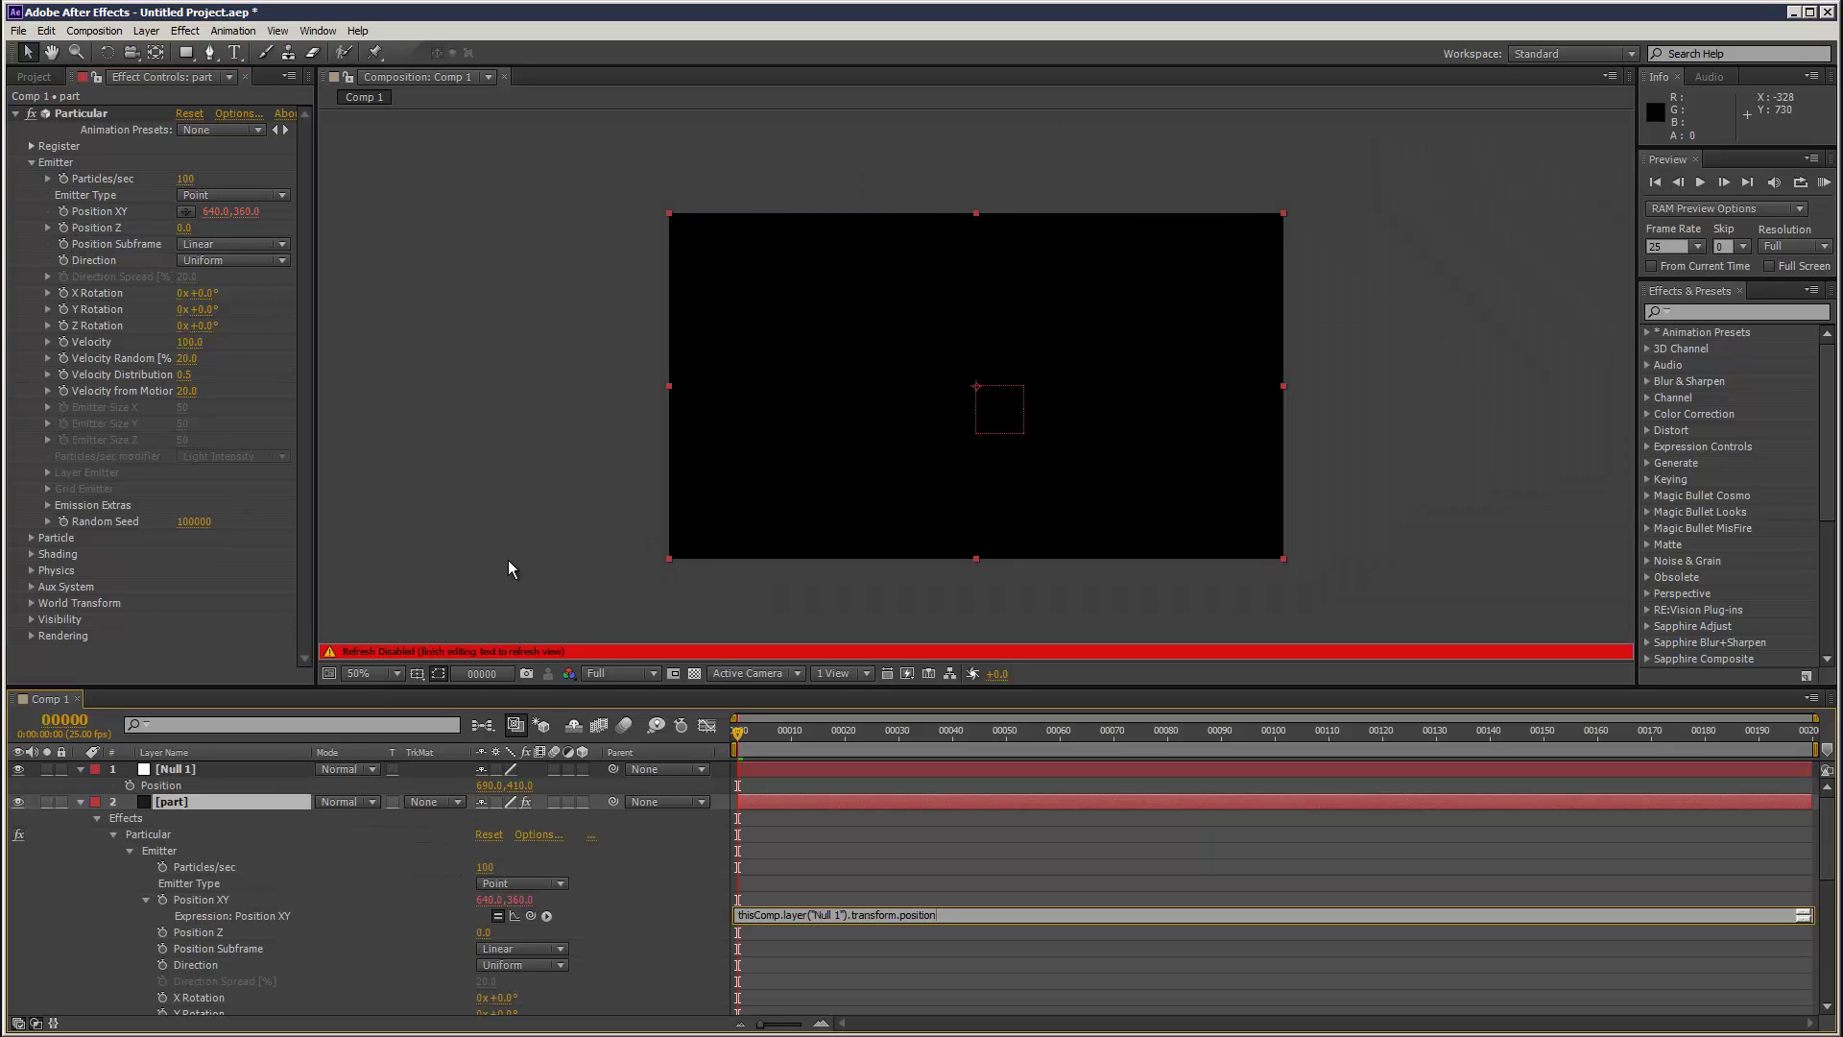
left_click(508, 561)
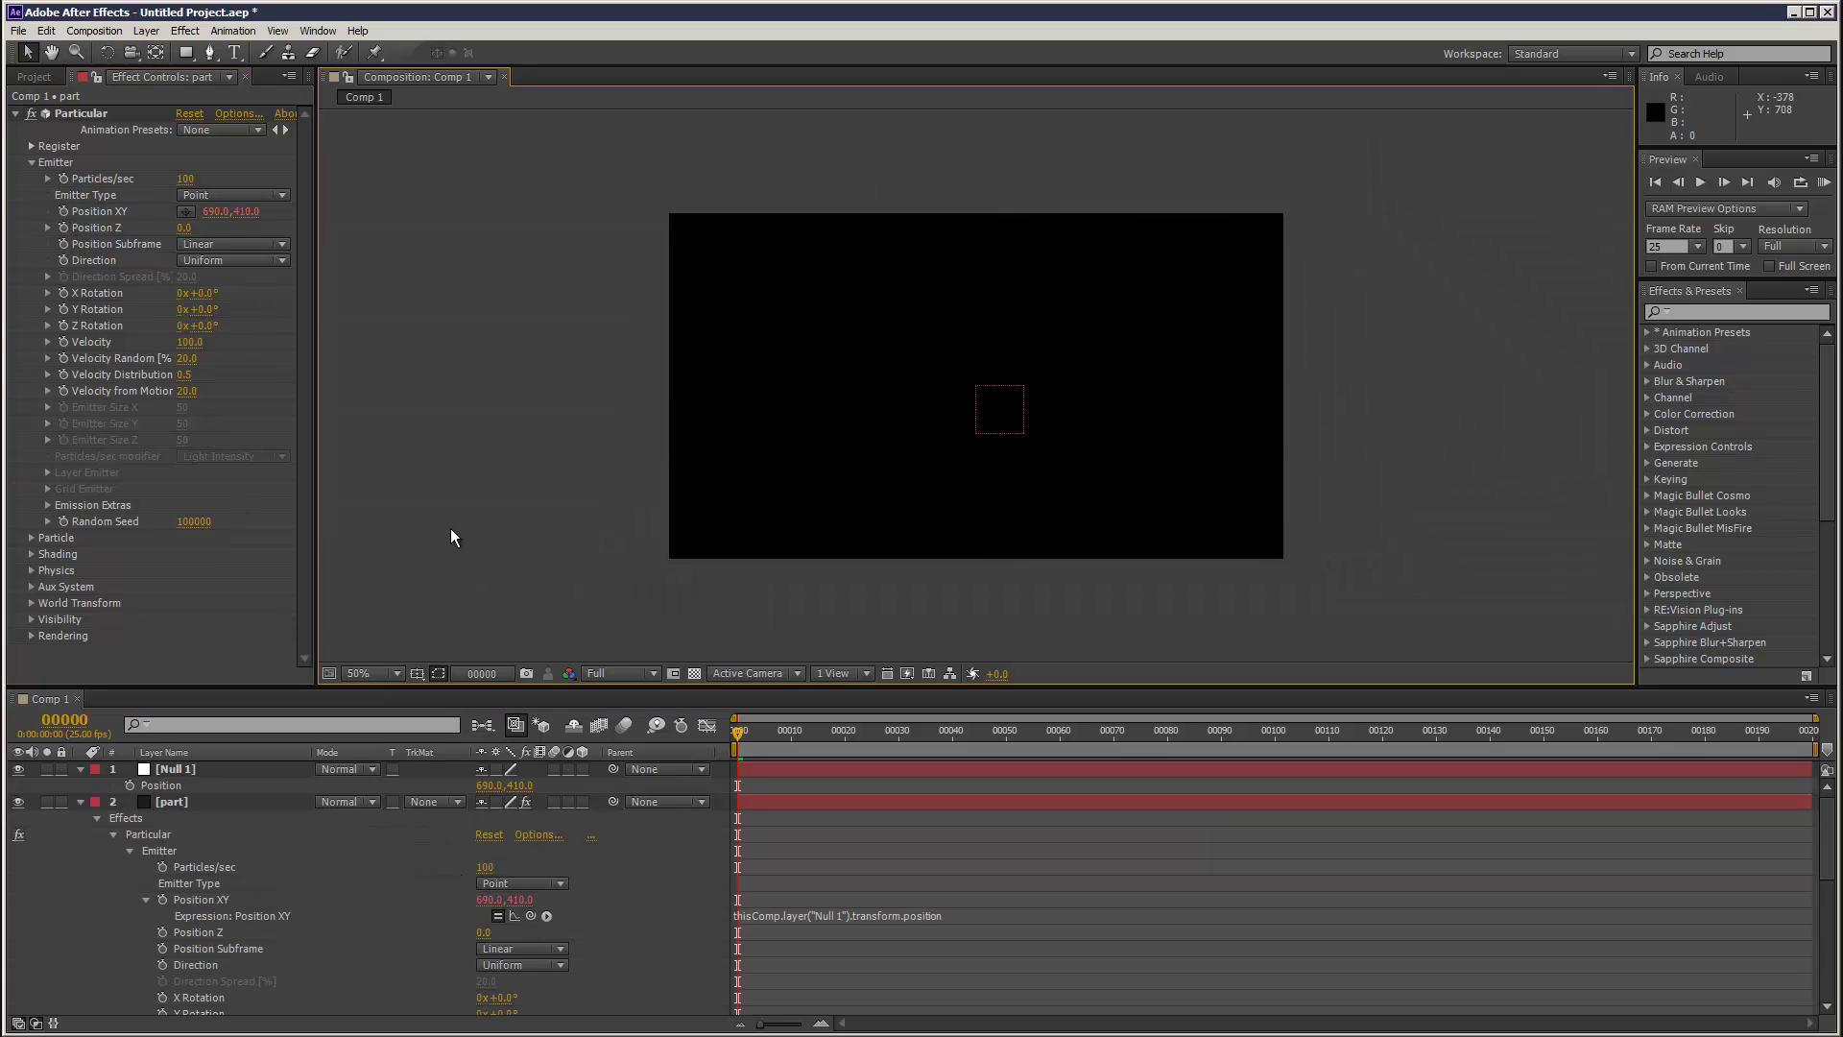
- Make Null 1 a 3D layer and link emitter Position Z to its depth
left_click(62, 228, "alt")
mouse_move(530, 948)
left_mouse_down()
mouse_move(532, 785)
mouse_move(543, 959)
left_mouse_up()
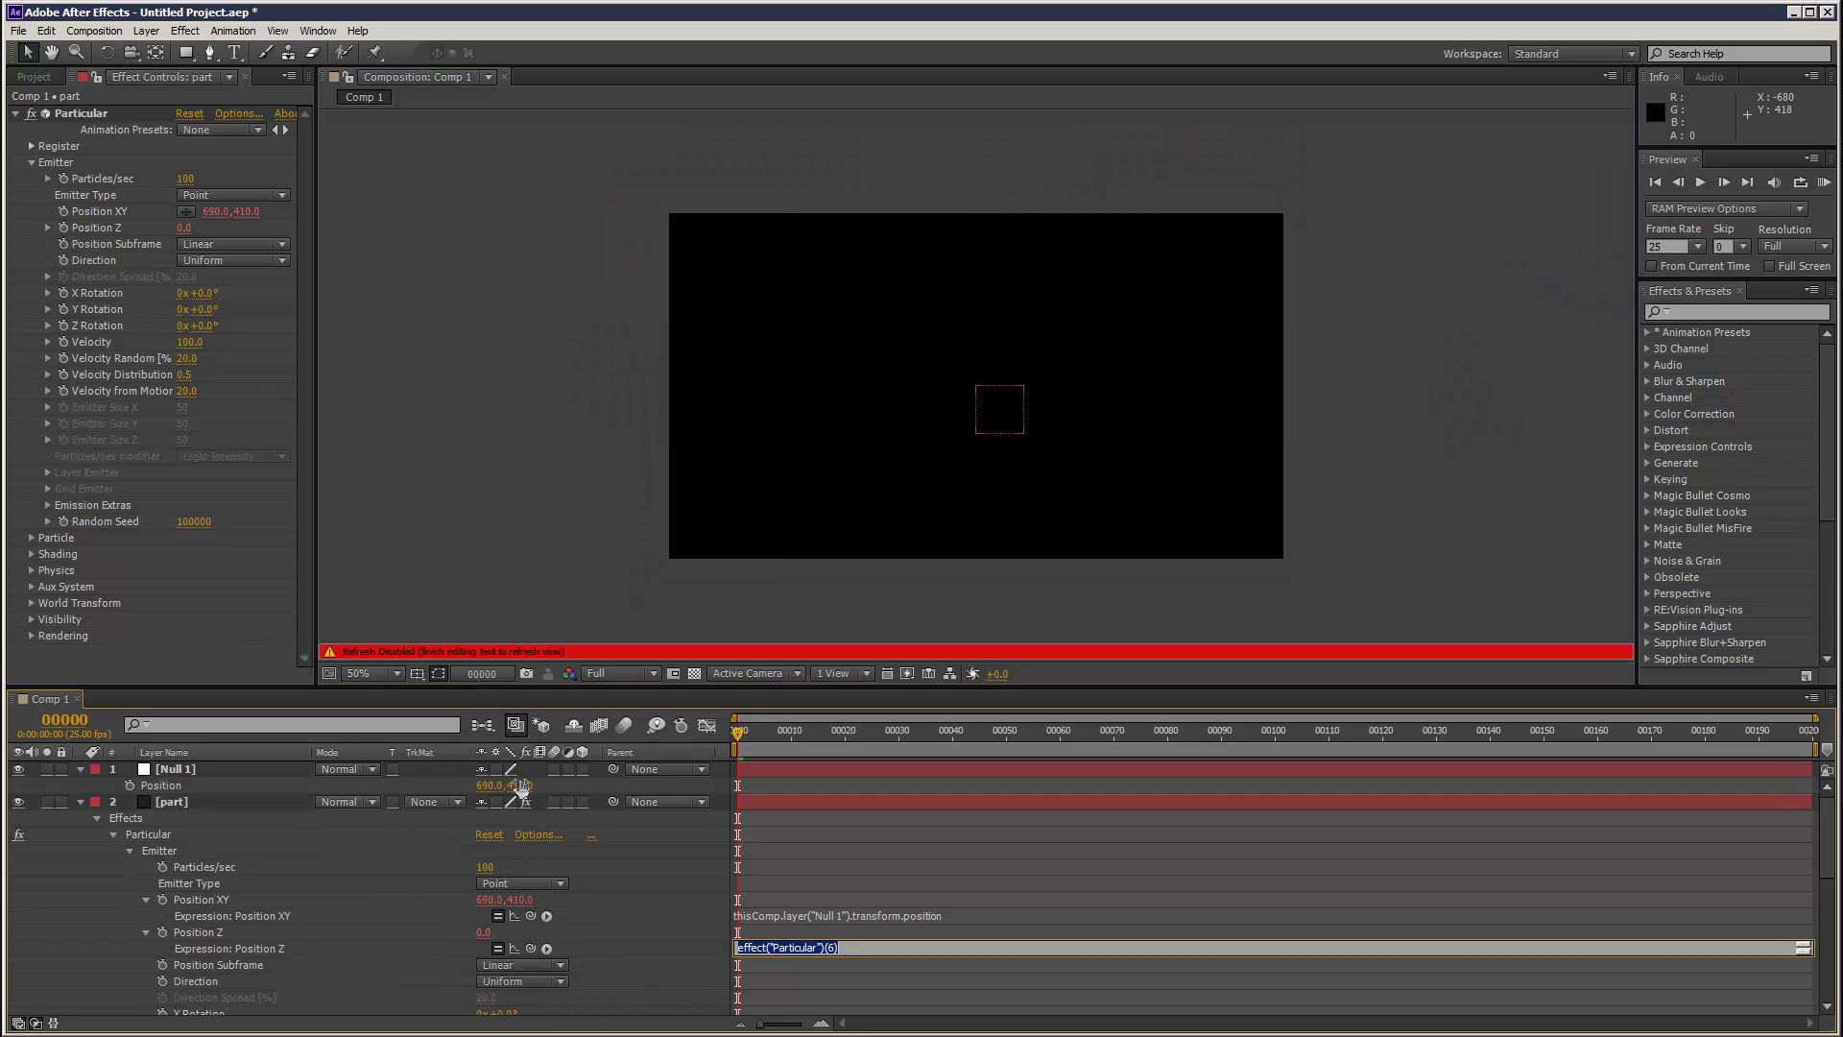
left_click(581, 769)
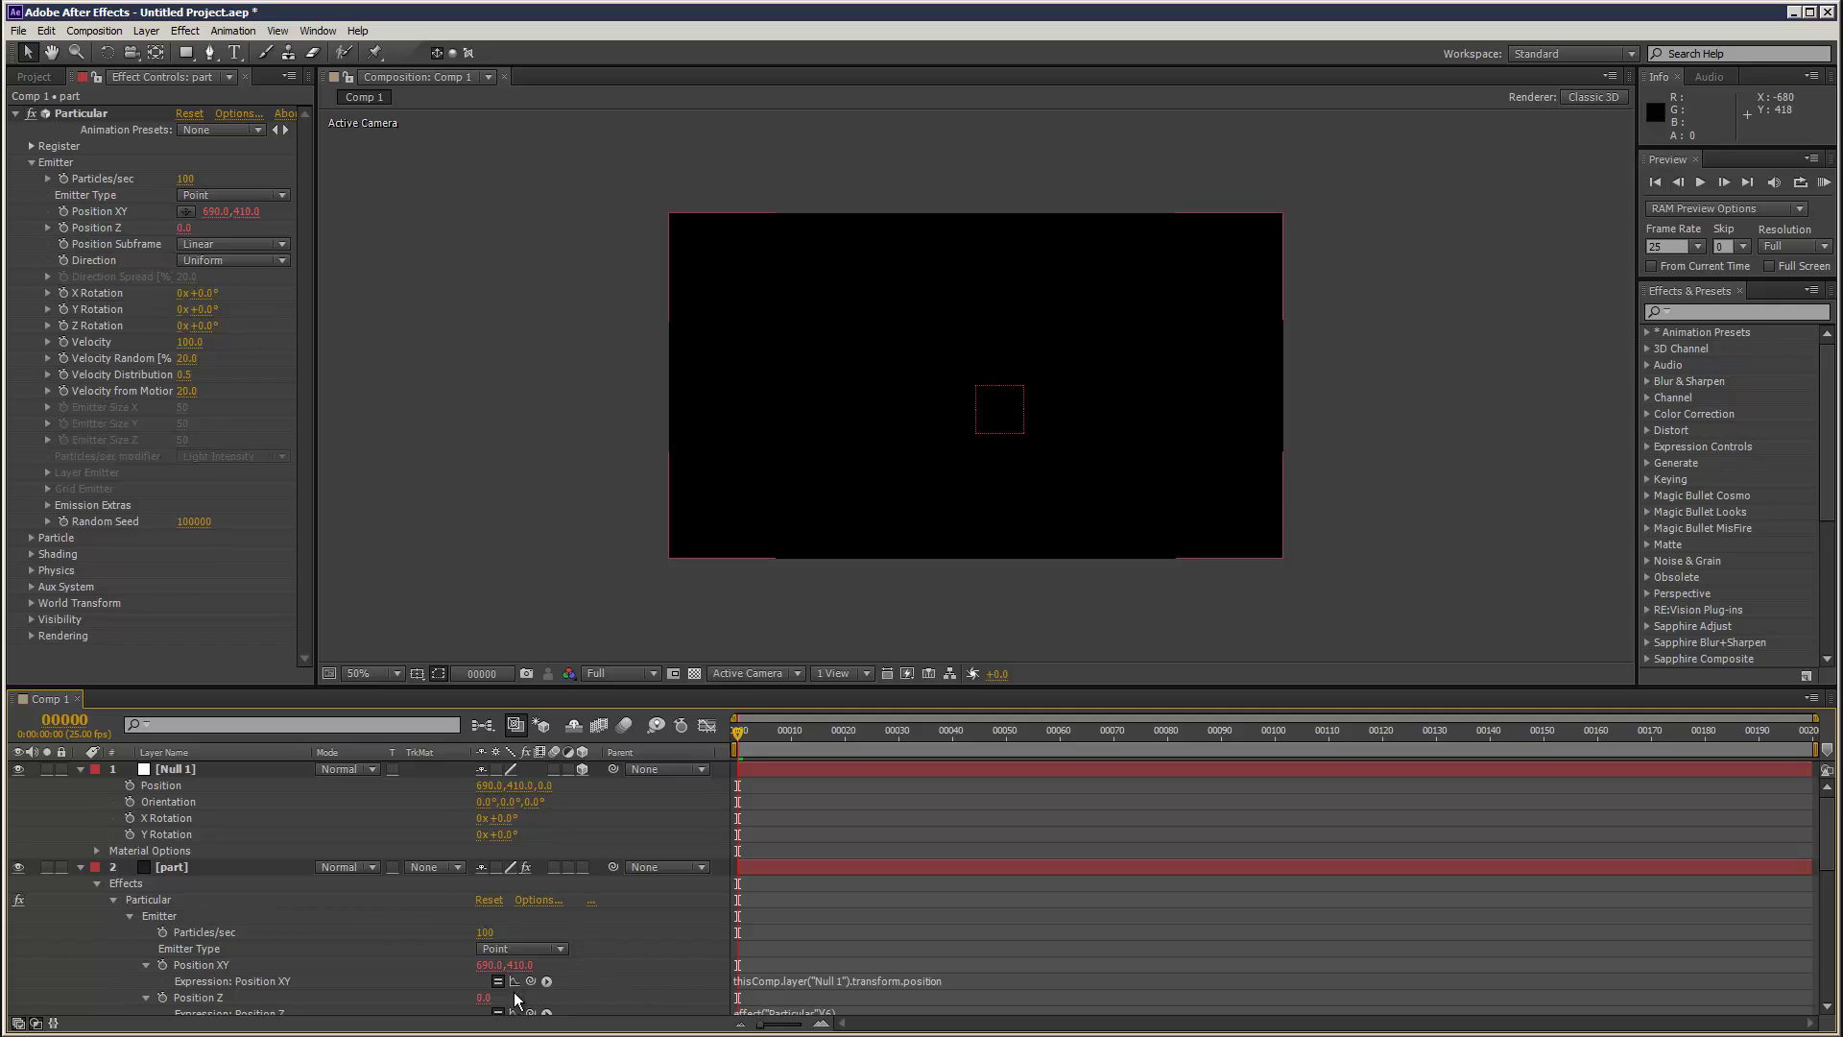
left_click_drag(534, 1017, 543, 783)
left_click(525, 524)
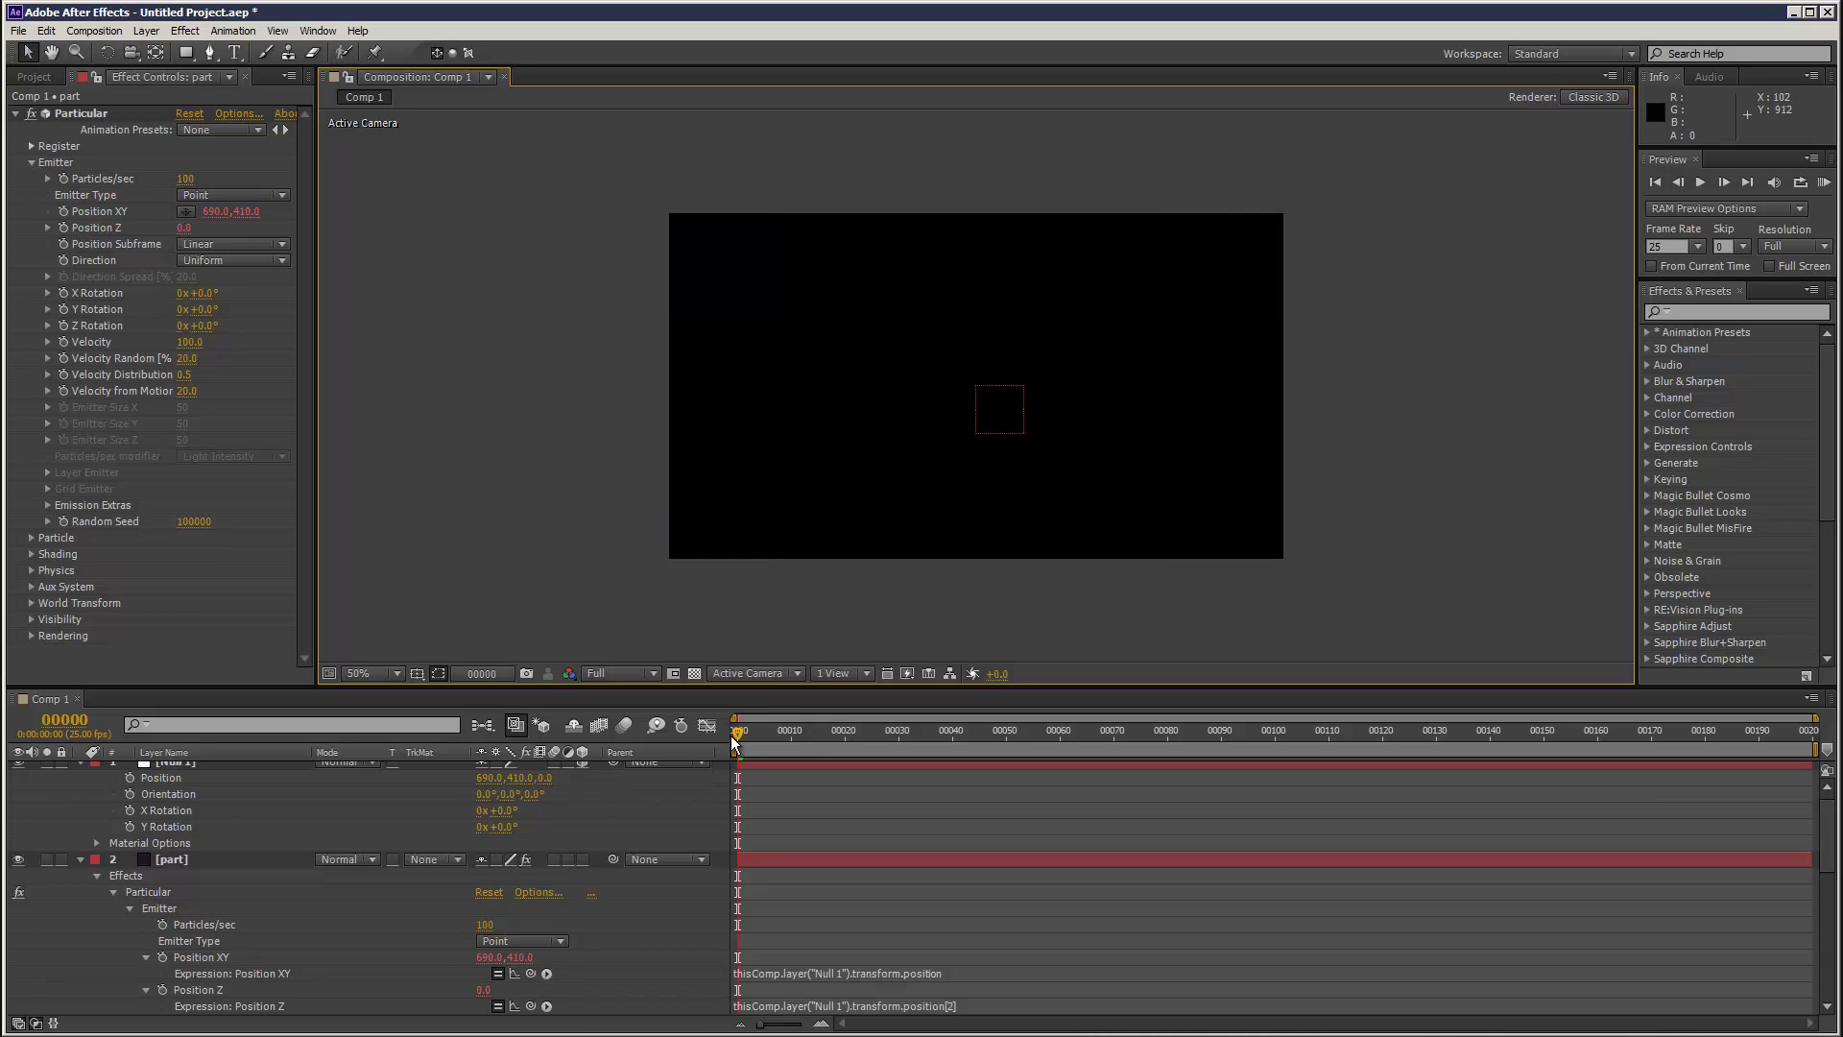
- Move the Null 1 emitter toward the upper left of the frame
key("space")
scroll(95, 781, "up", 1)
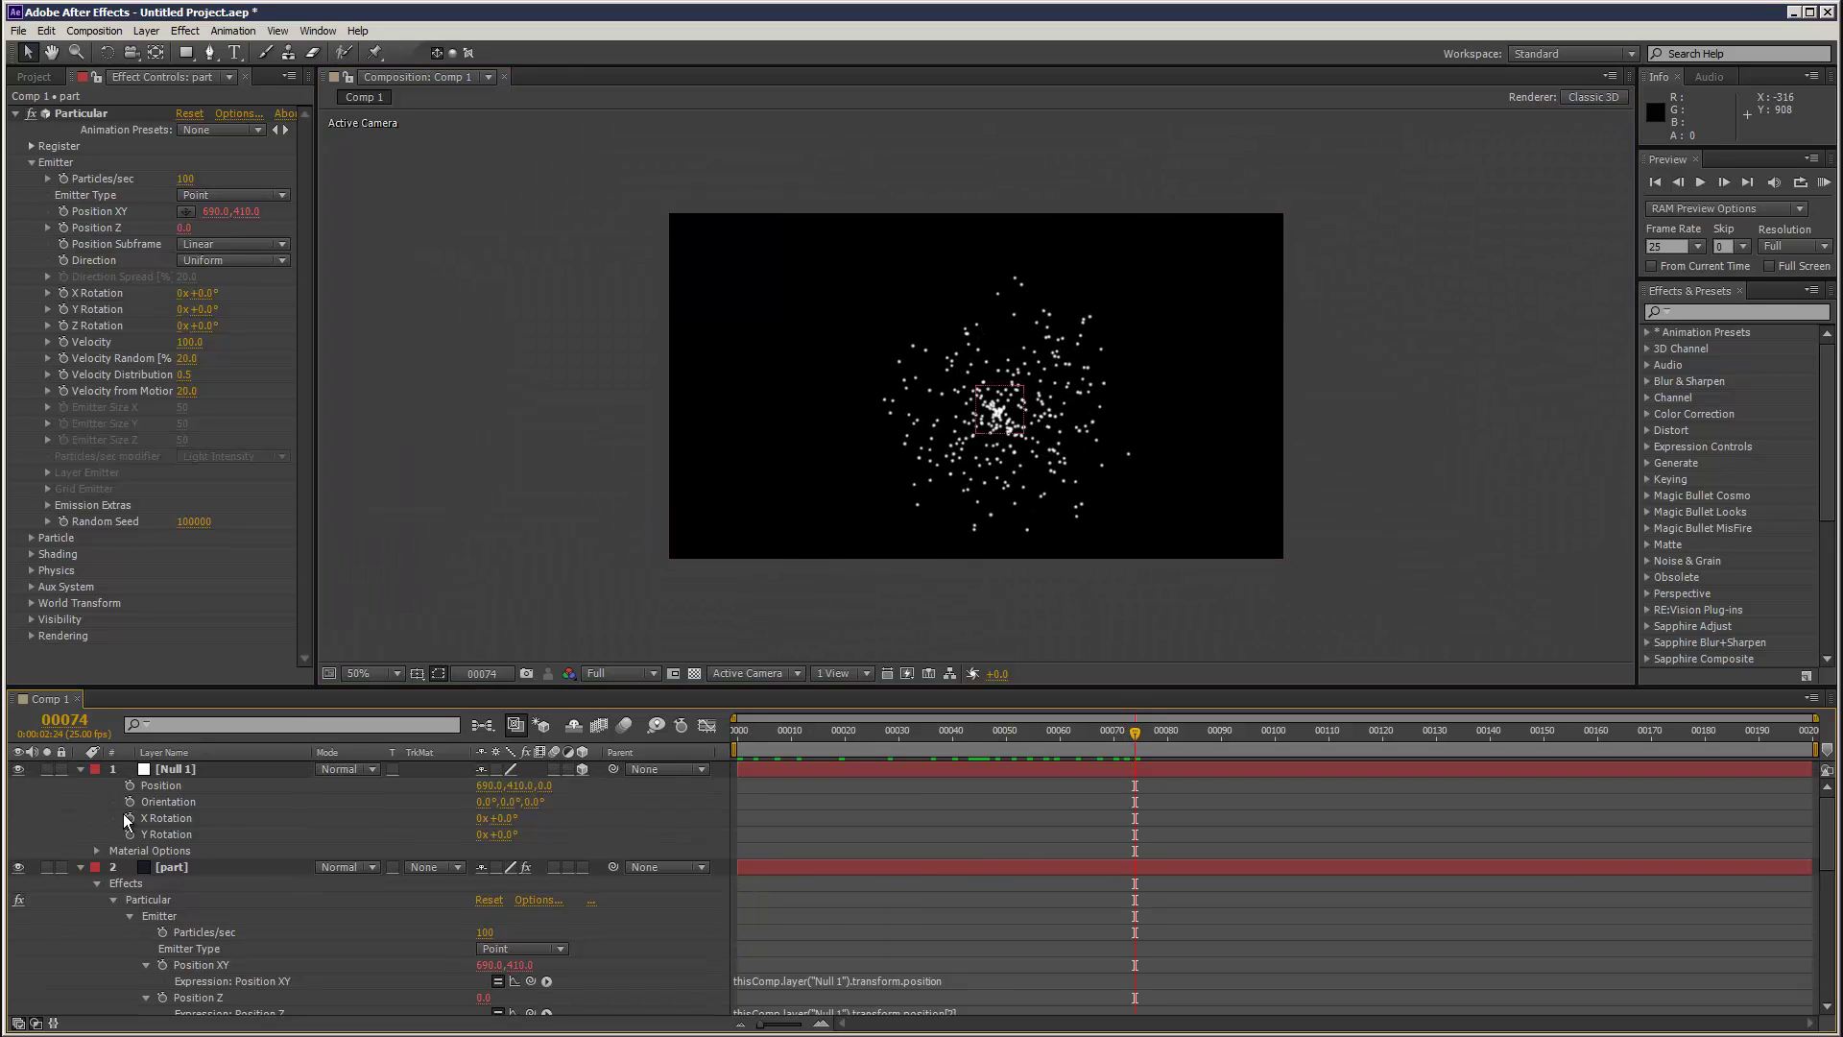
left_click(80, 768)
left_click(81, 785)
left_click(171, 768)
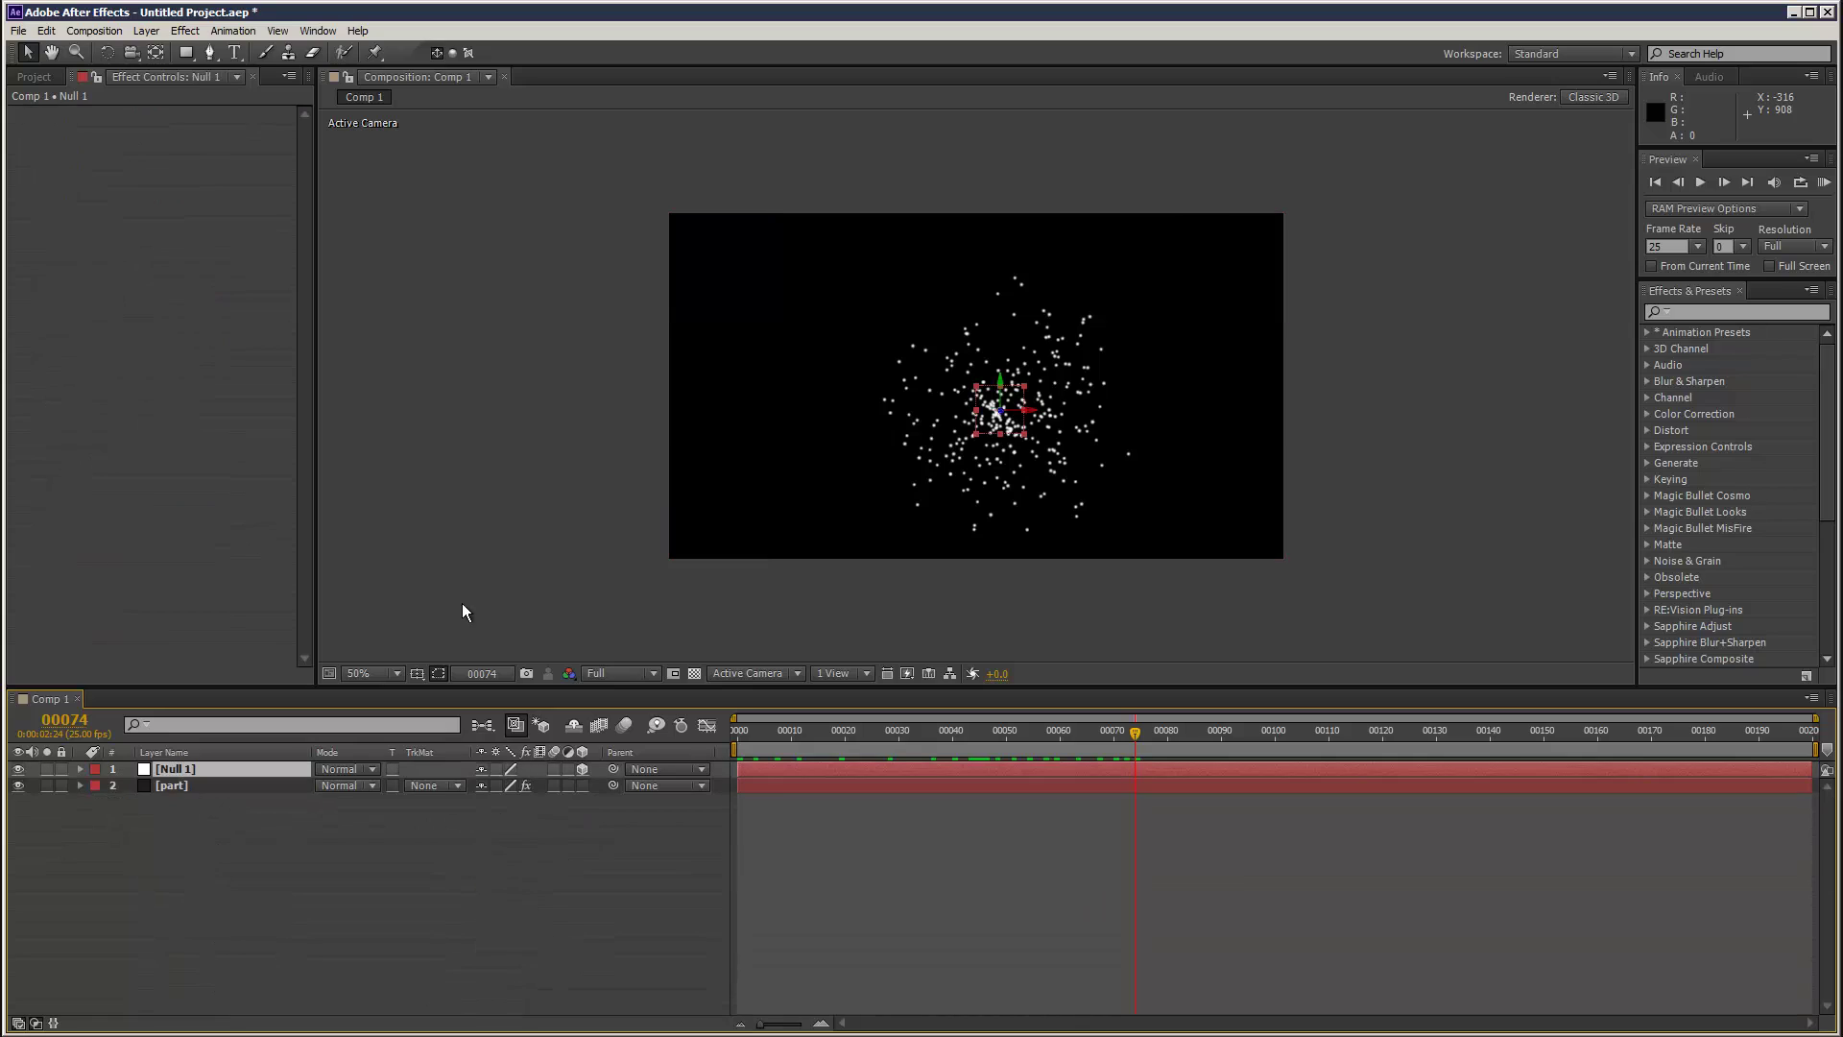
left_click(213, 785)
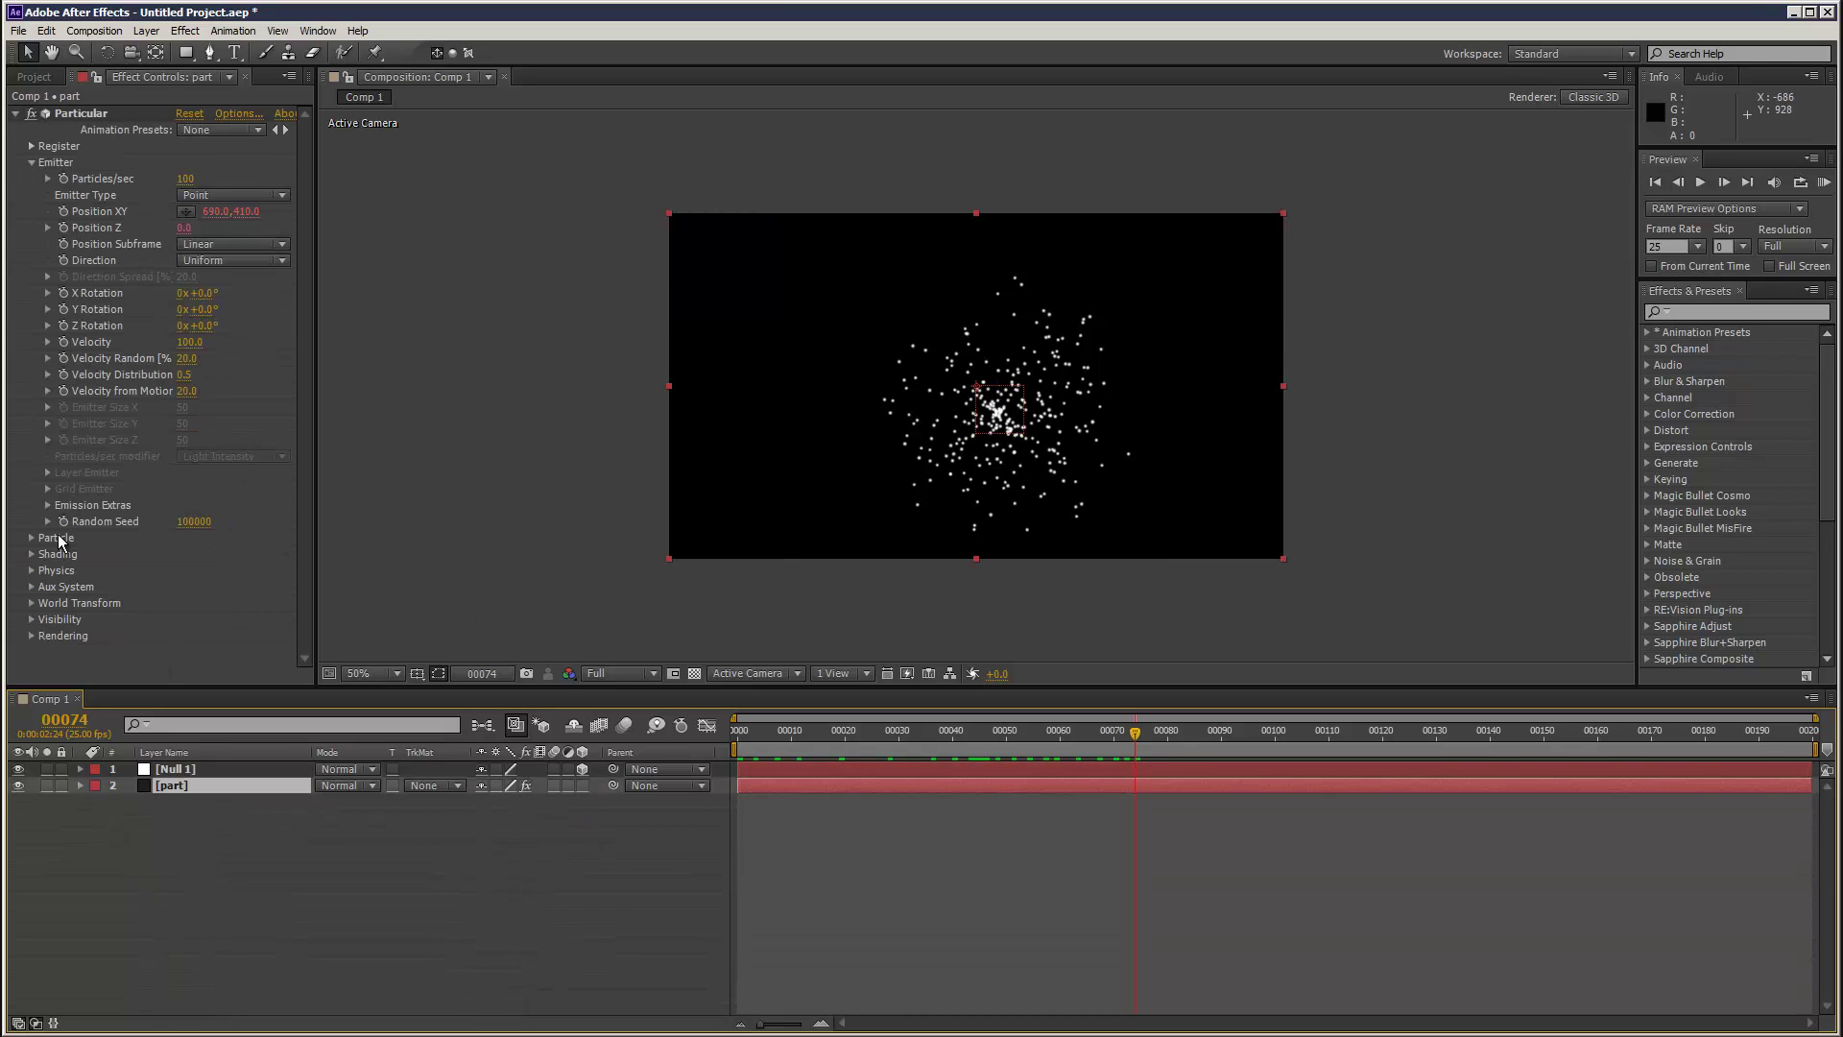
left_click(189, 771)
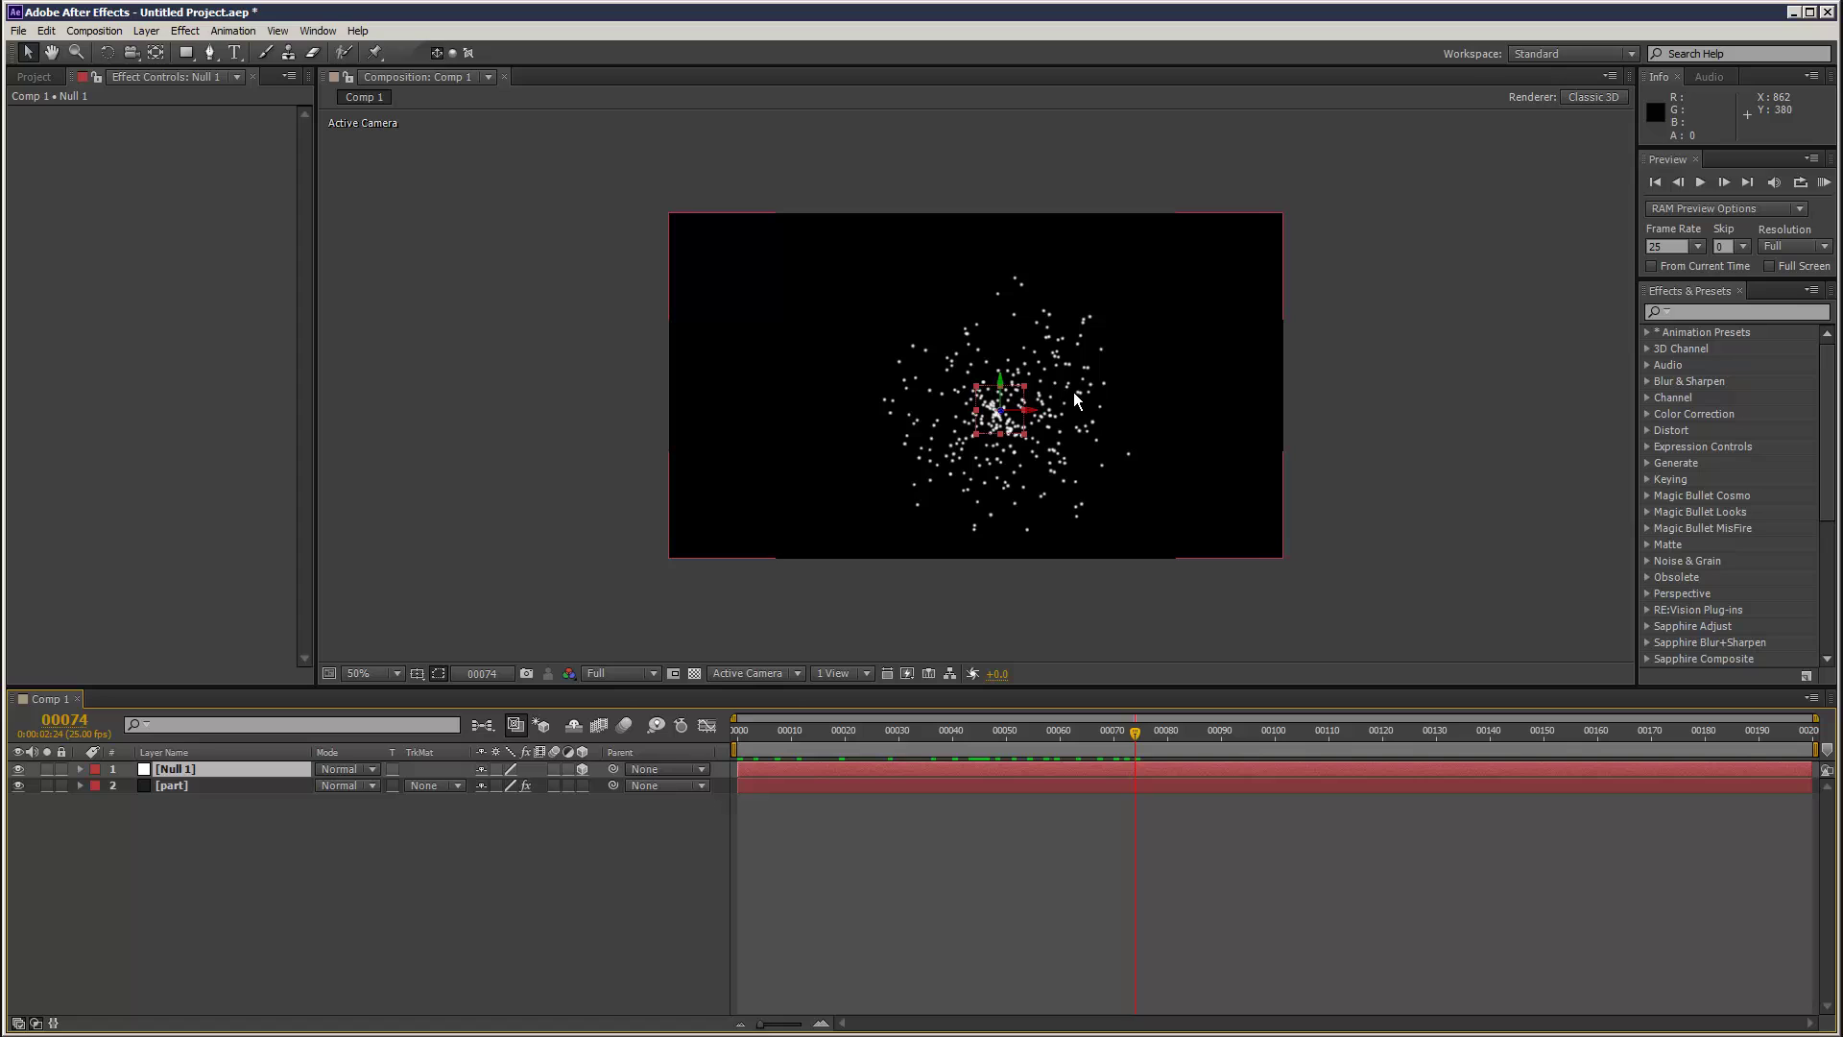
left_click_drag(1010, 437, 894, 321)
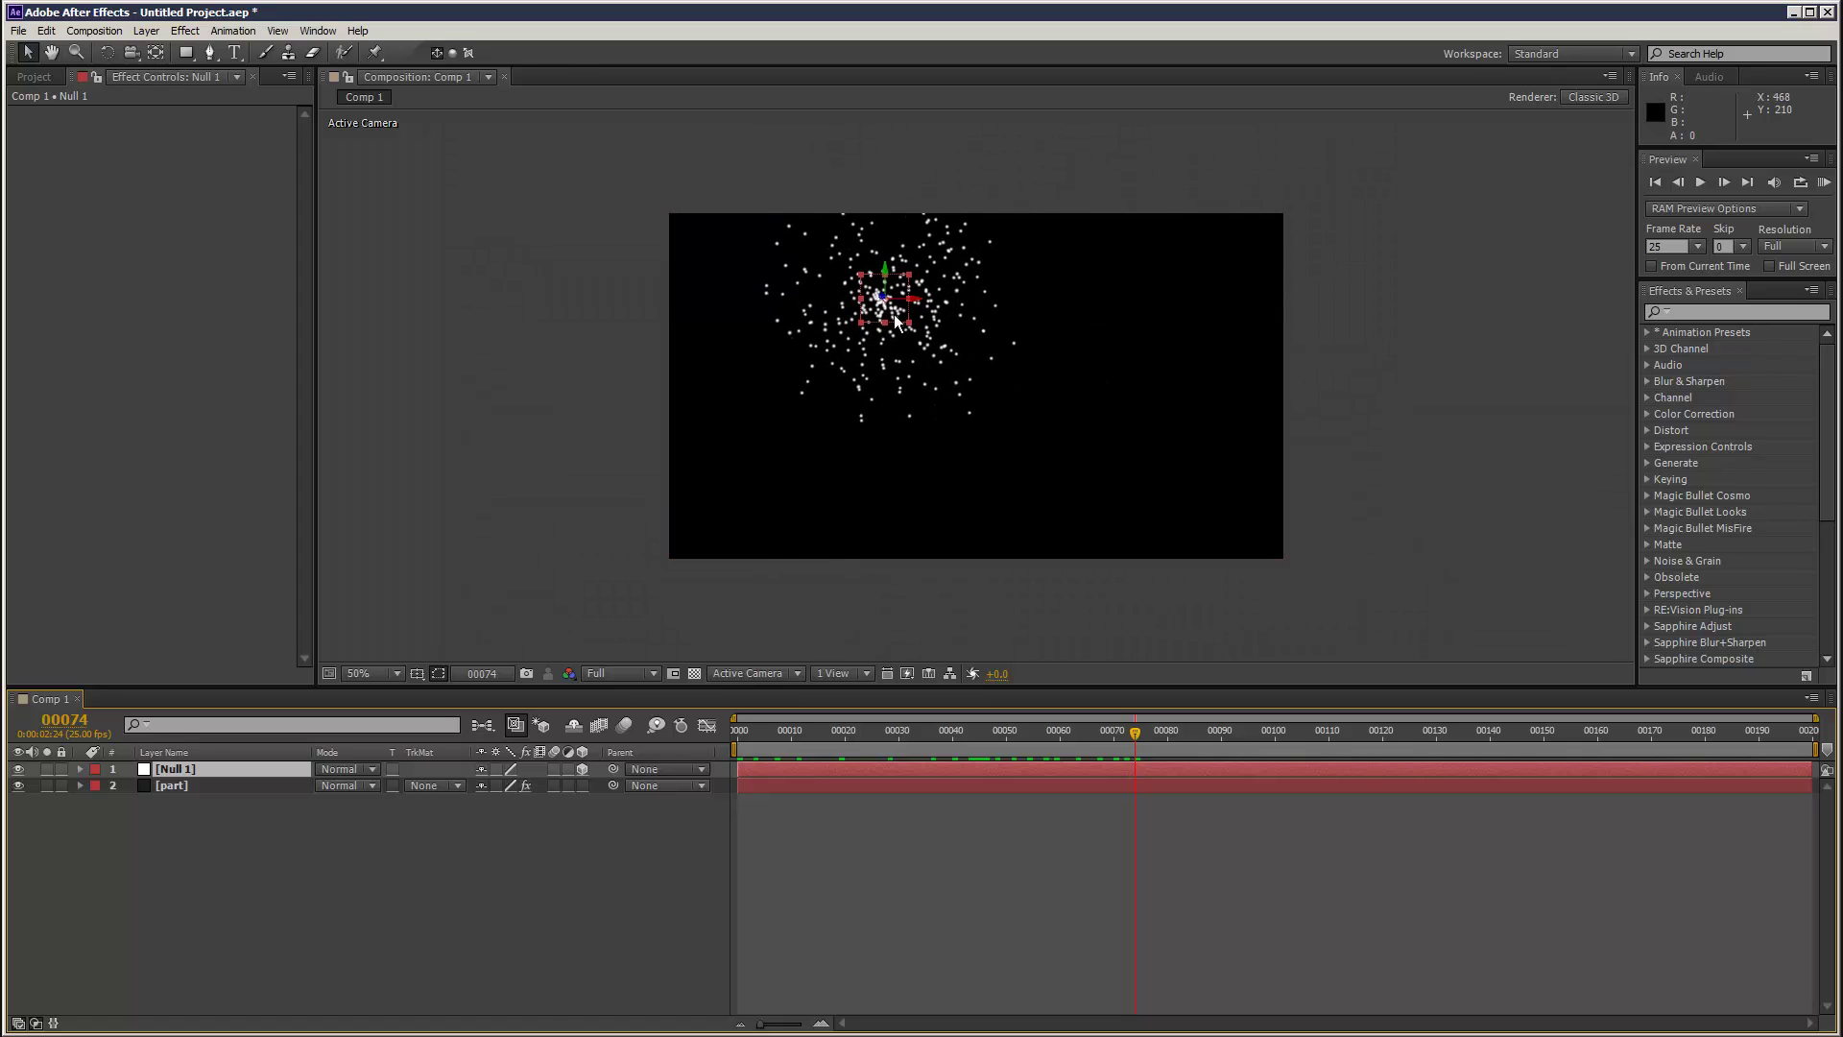
- Set Particular's Physics Model to Bounce with Gravity 210 and preview
left_click(188, 783)
left_click(31, 570)
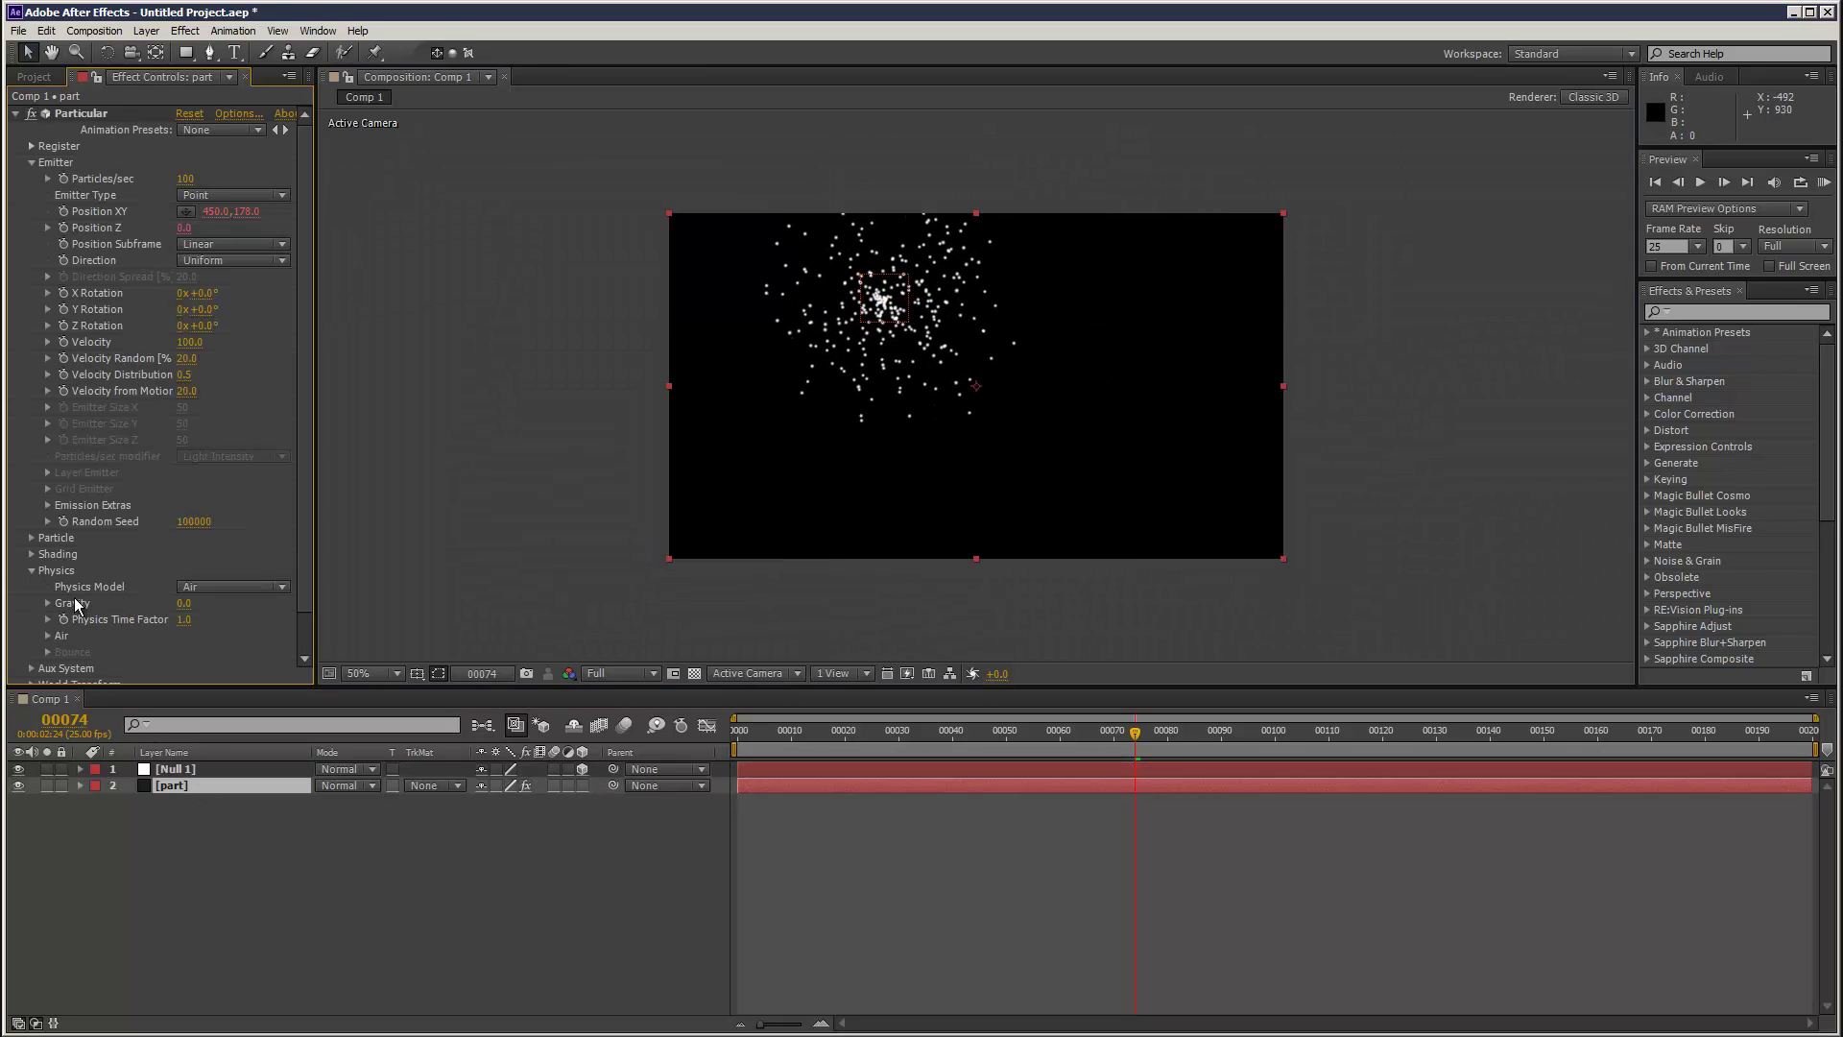
left_click(223, 587)
left_click(216, 619)
left_click_drag(185, 602, 219, 605)
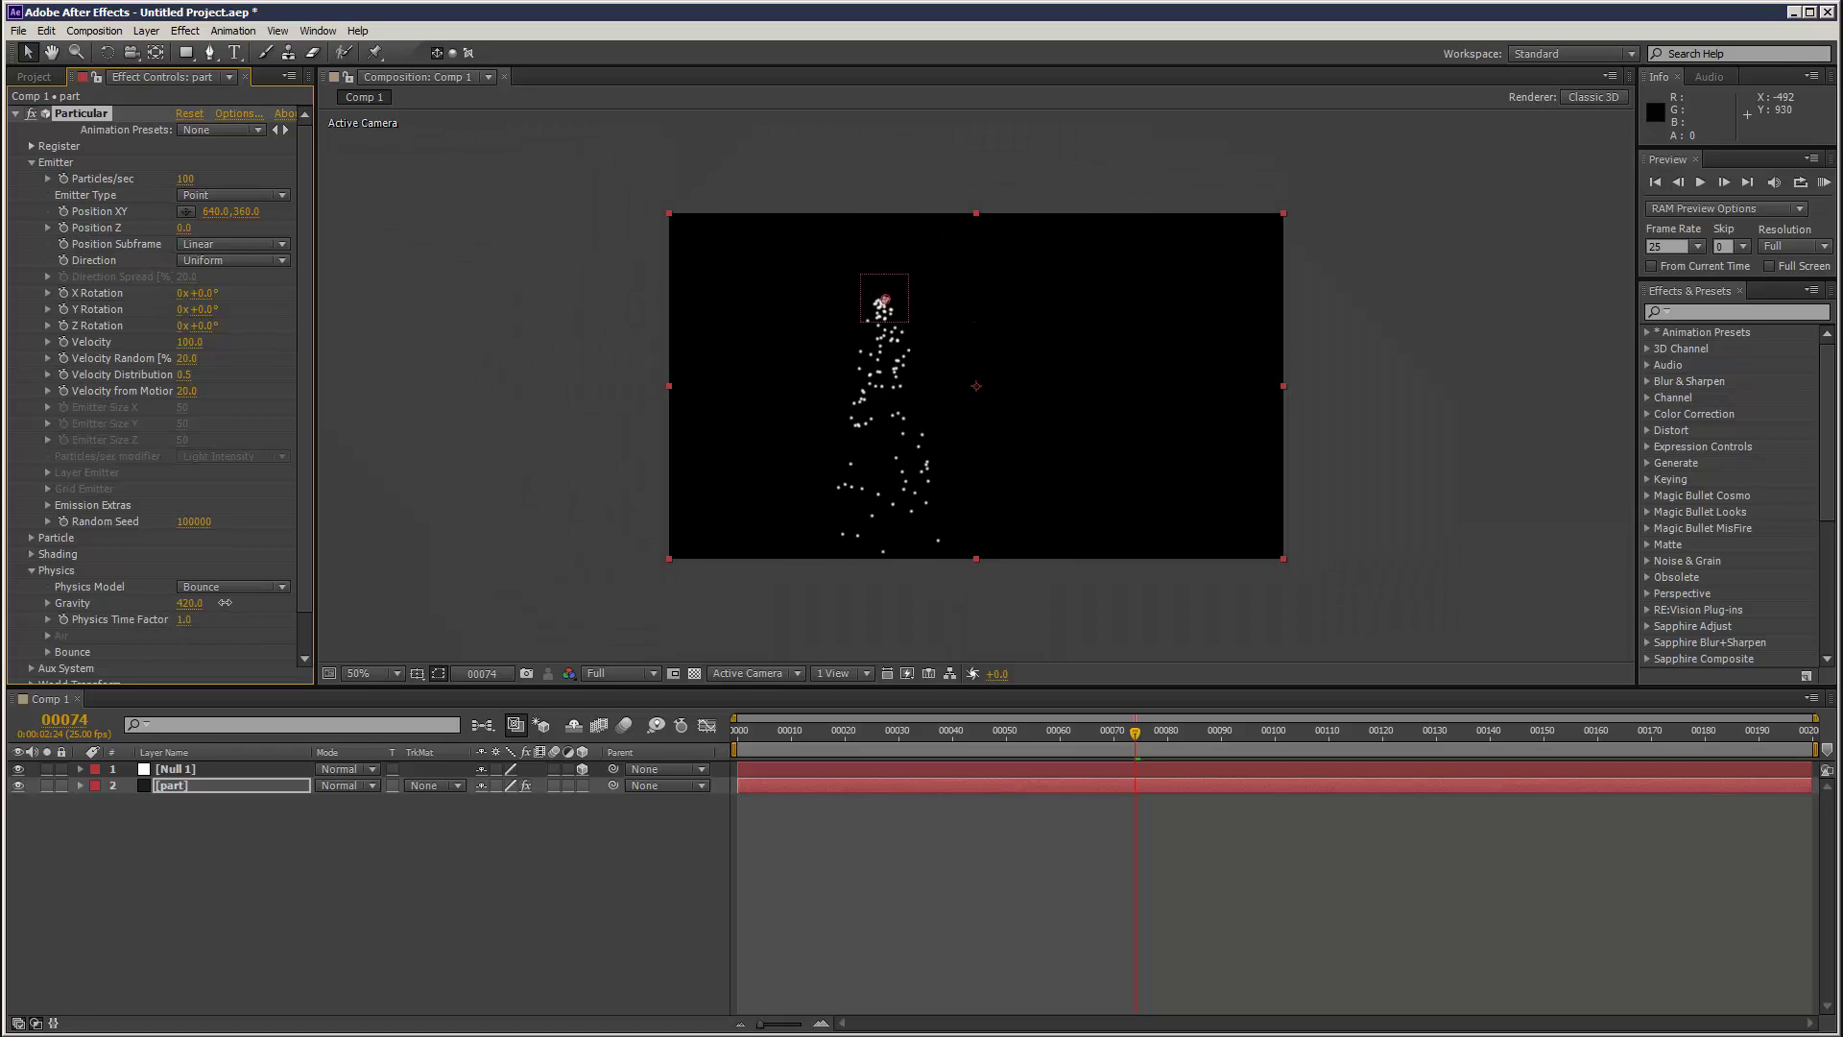
left_click(1824, 182)
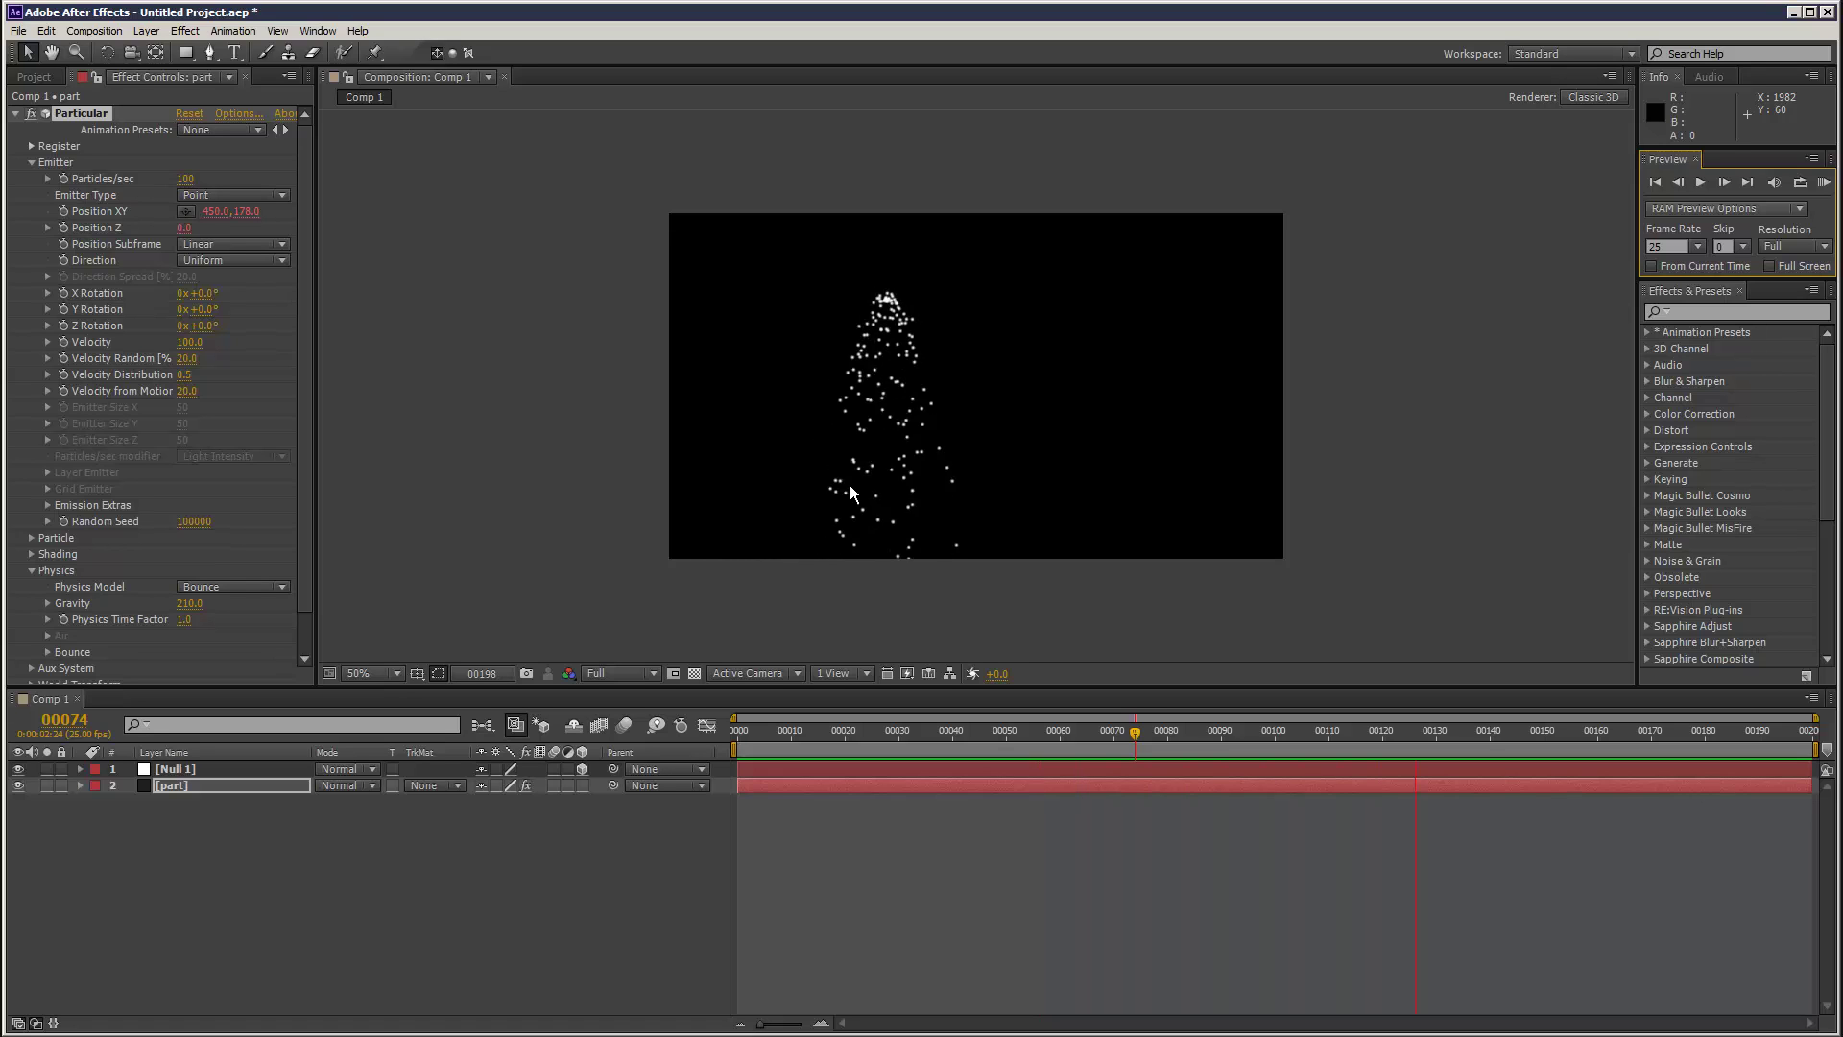
key("space")
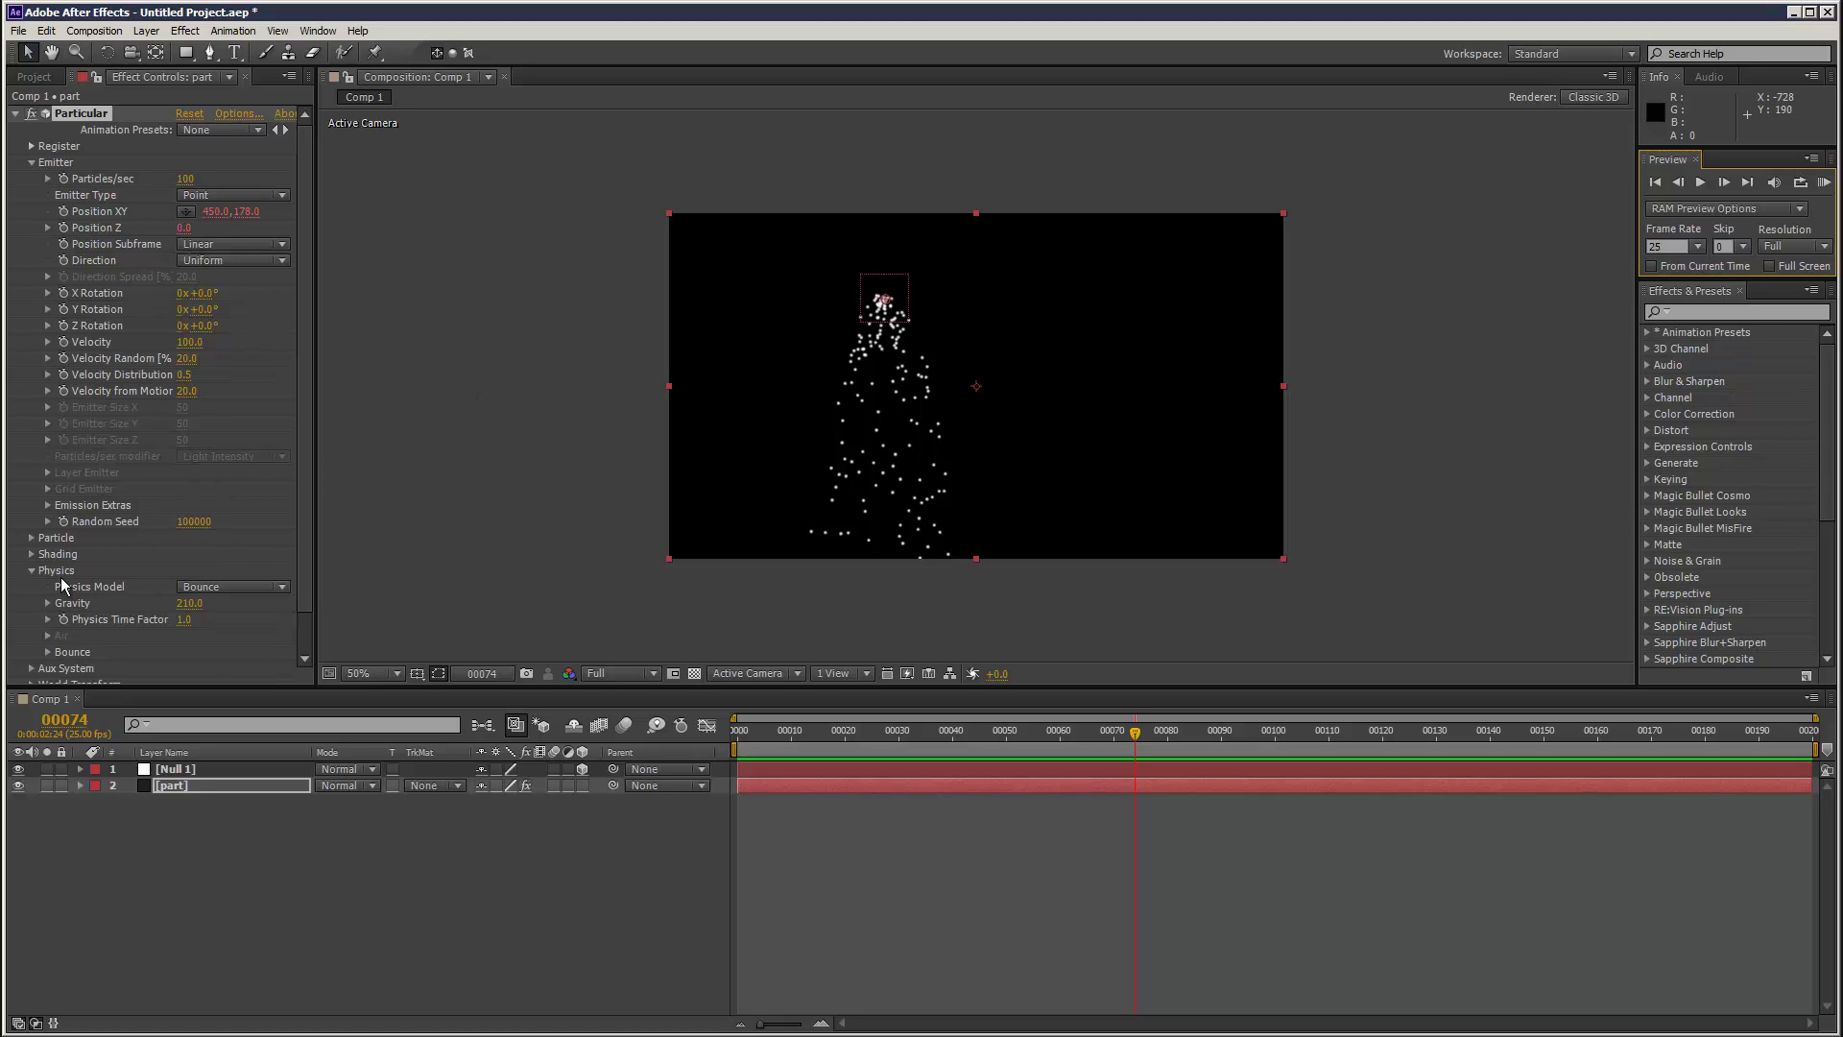
- Enlarge particles to size 33, add size randomness, and set Opacity Random to 39%
left_click(32, 539)
scroll(187, 446, "down", 3)
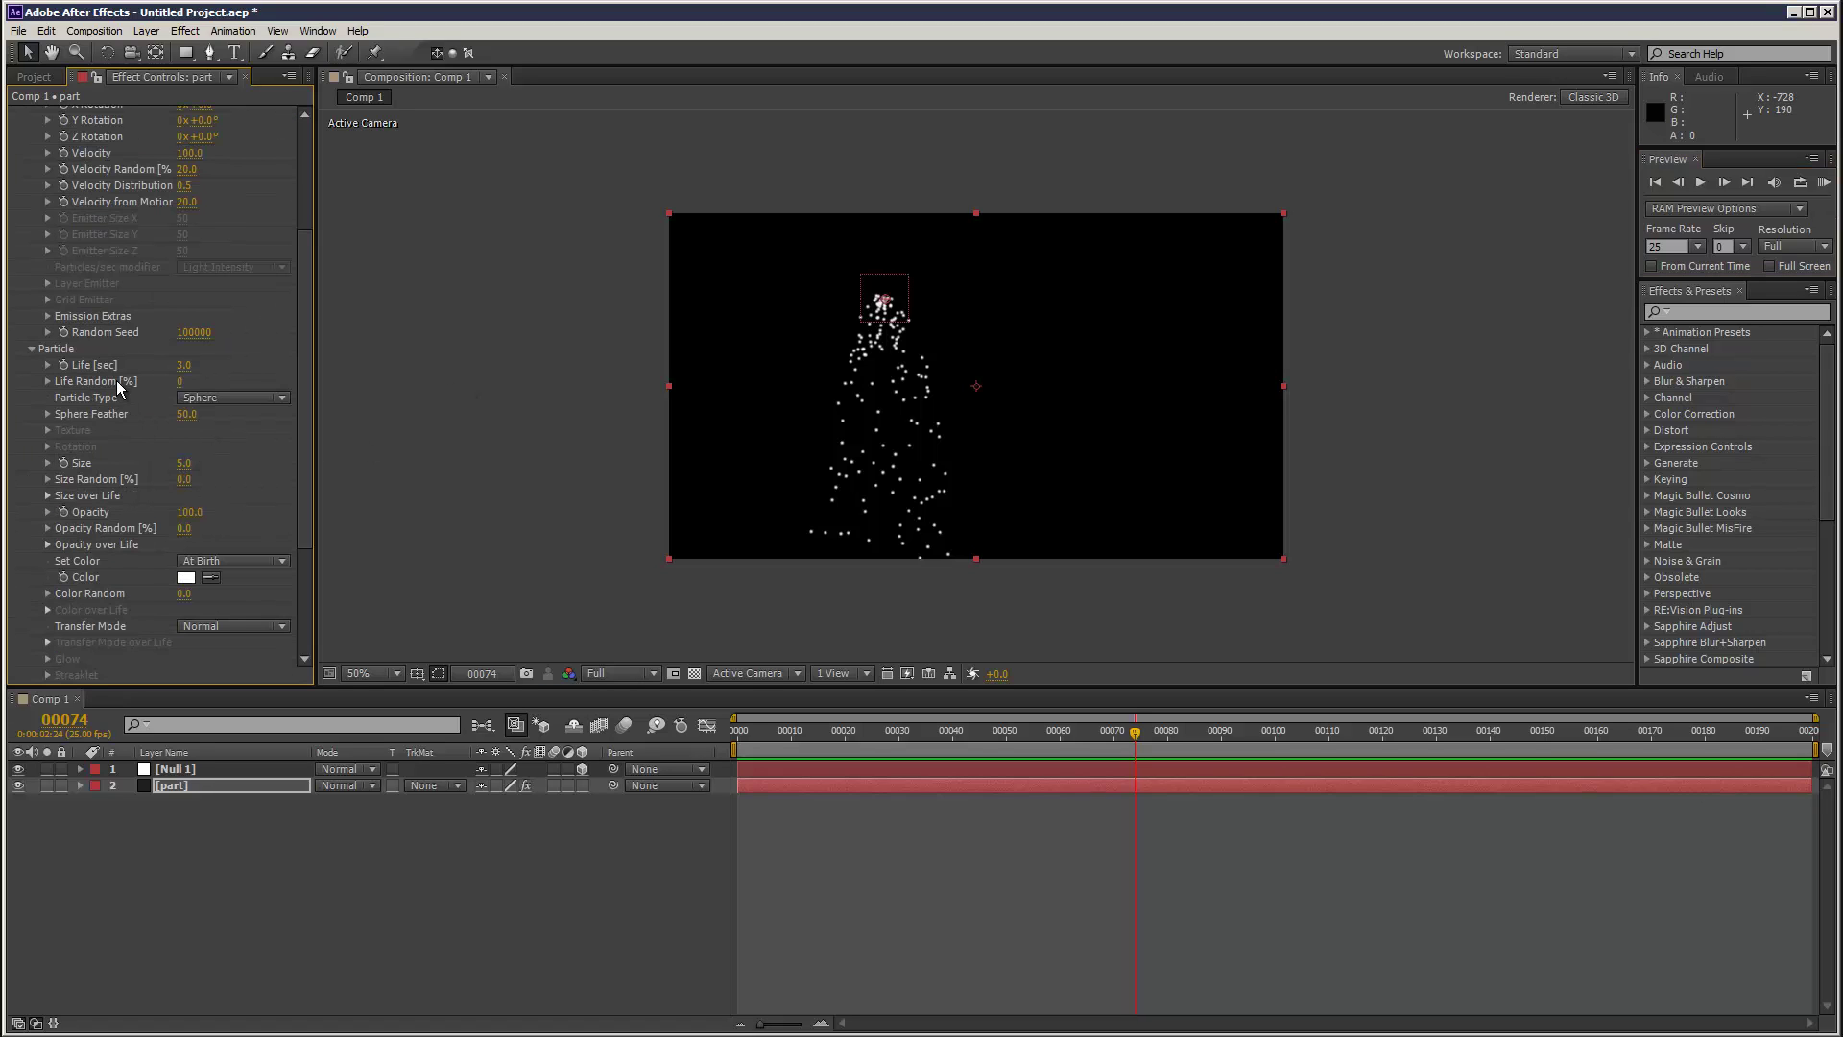
left_click_drag(182, 463, 211, 463)
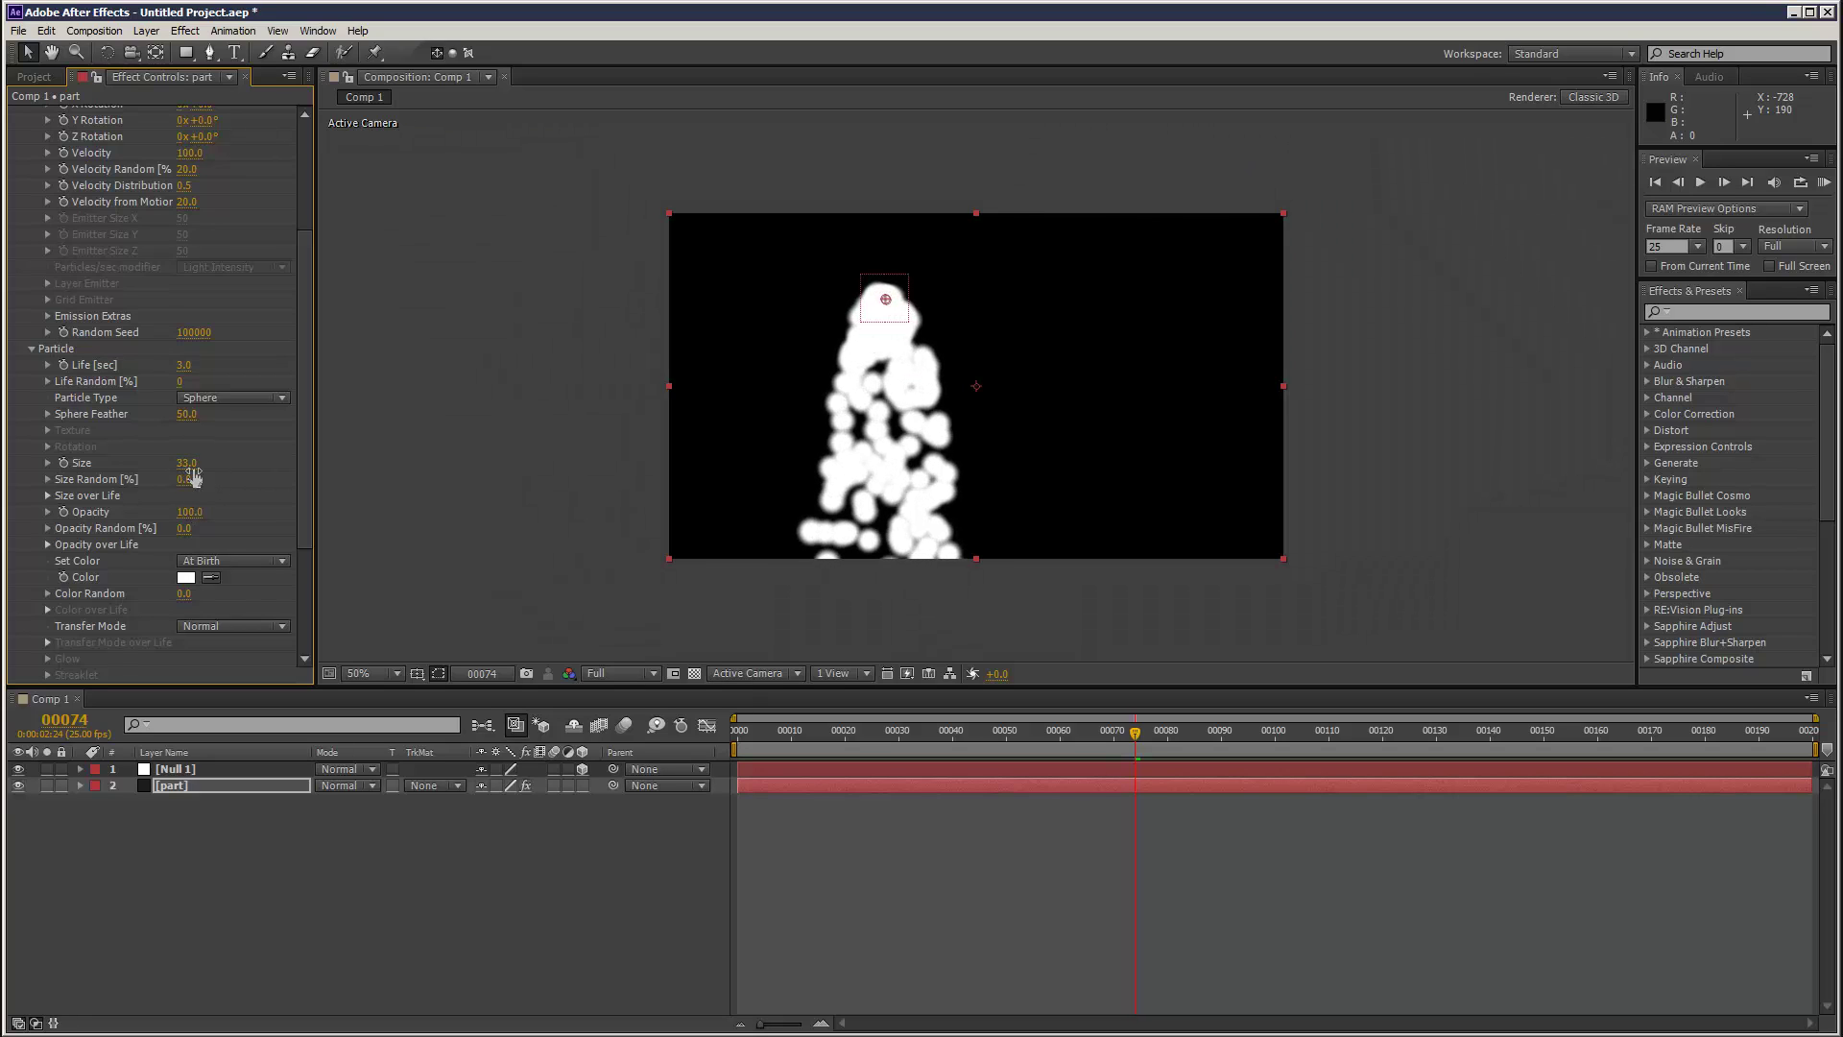
left_click_drag(183, 479, 239, 483)
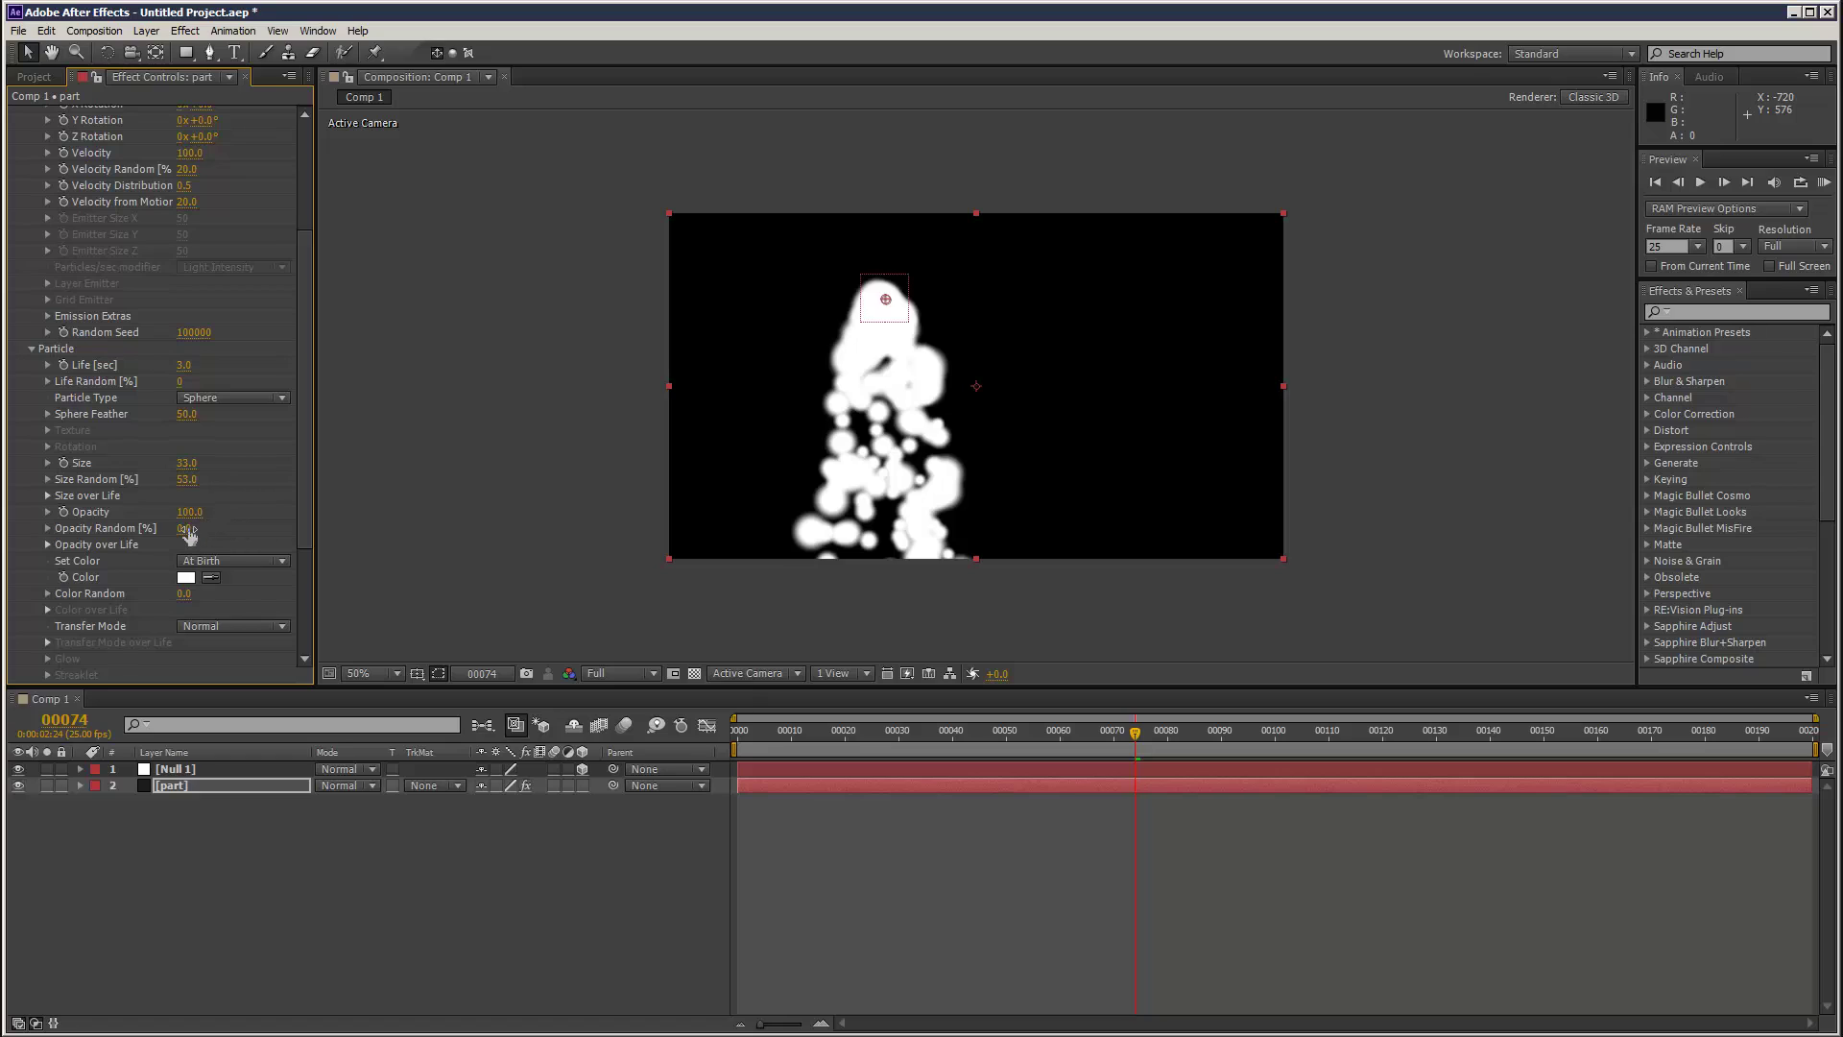
left_click_drag(185, 528, 220, 526)
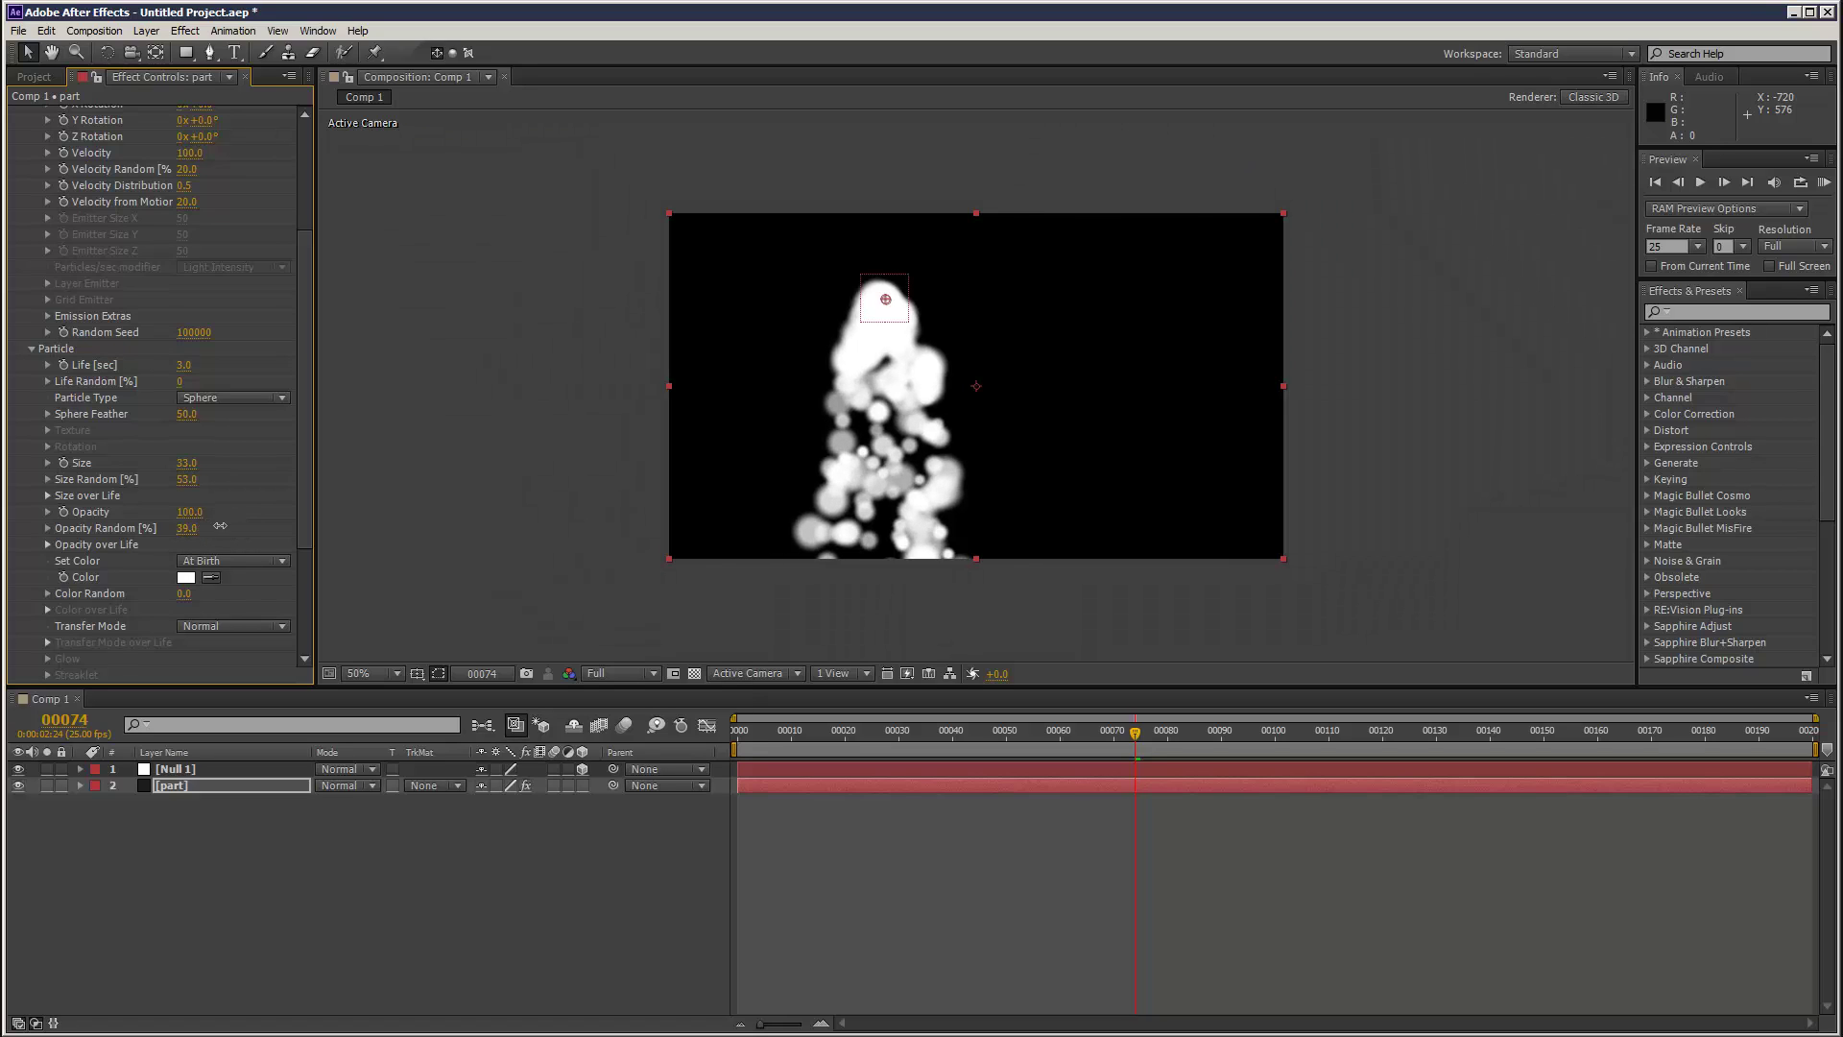
scroll(303, 509, "down", 4)
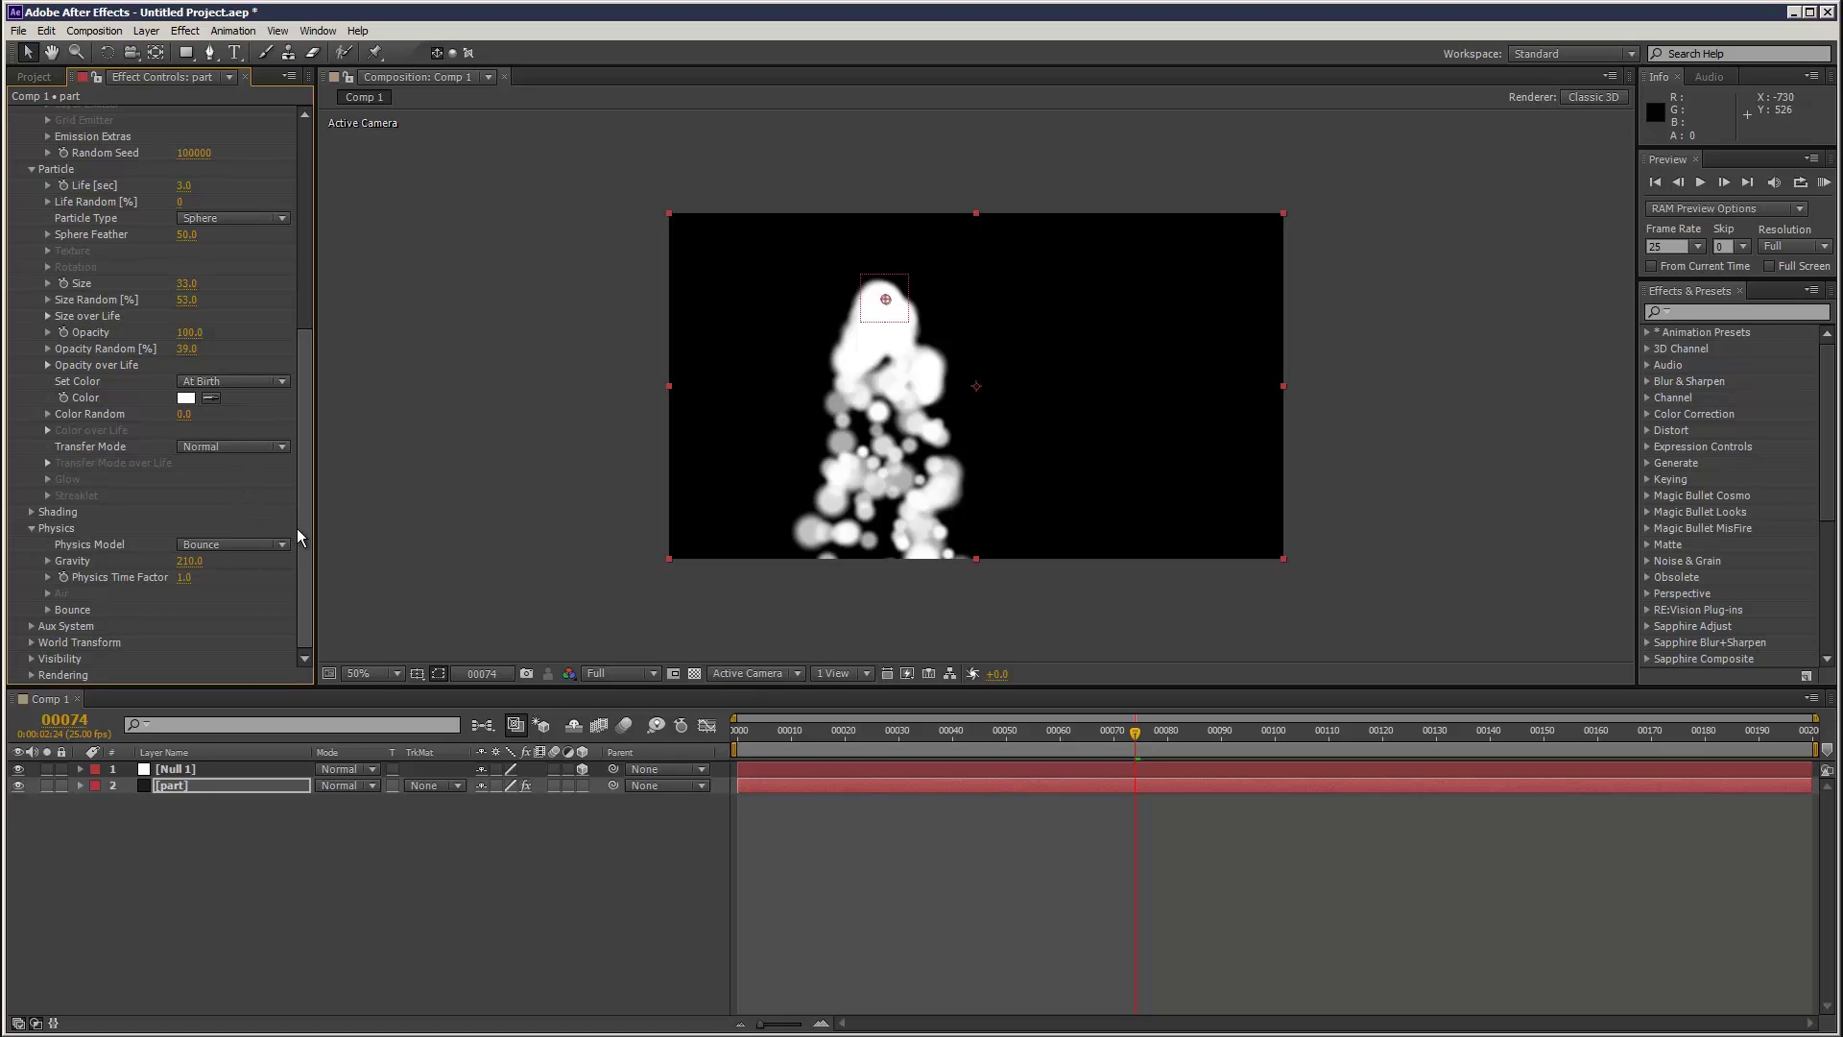
left_click_drag(301, 534, 328, 601)
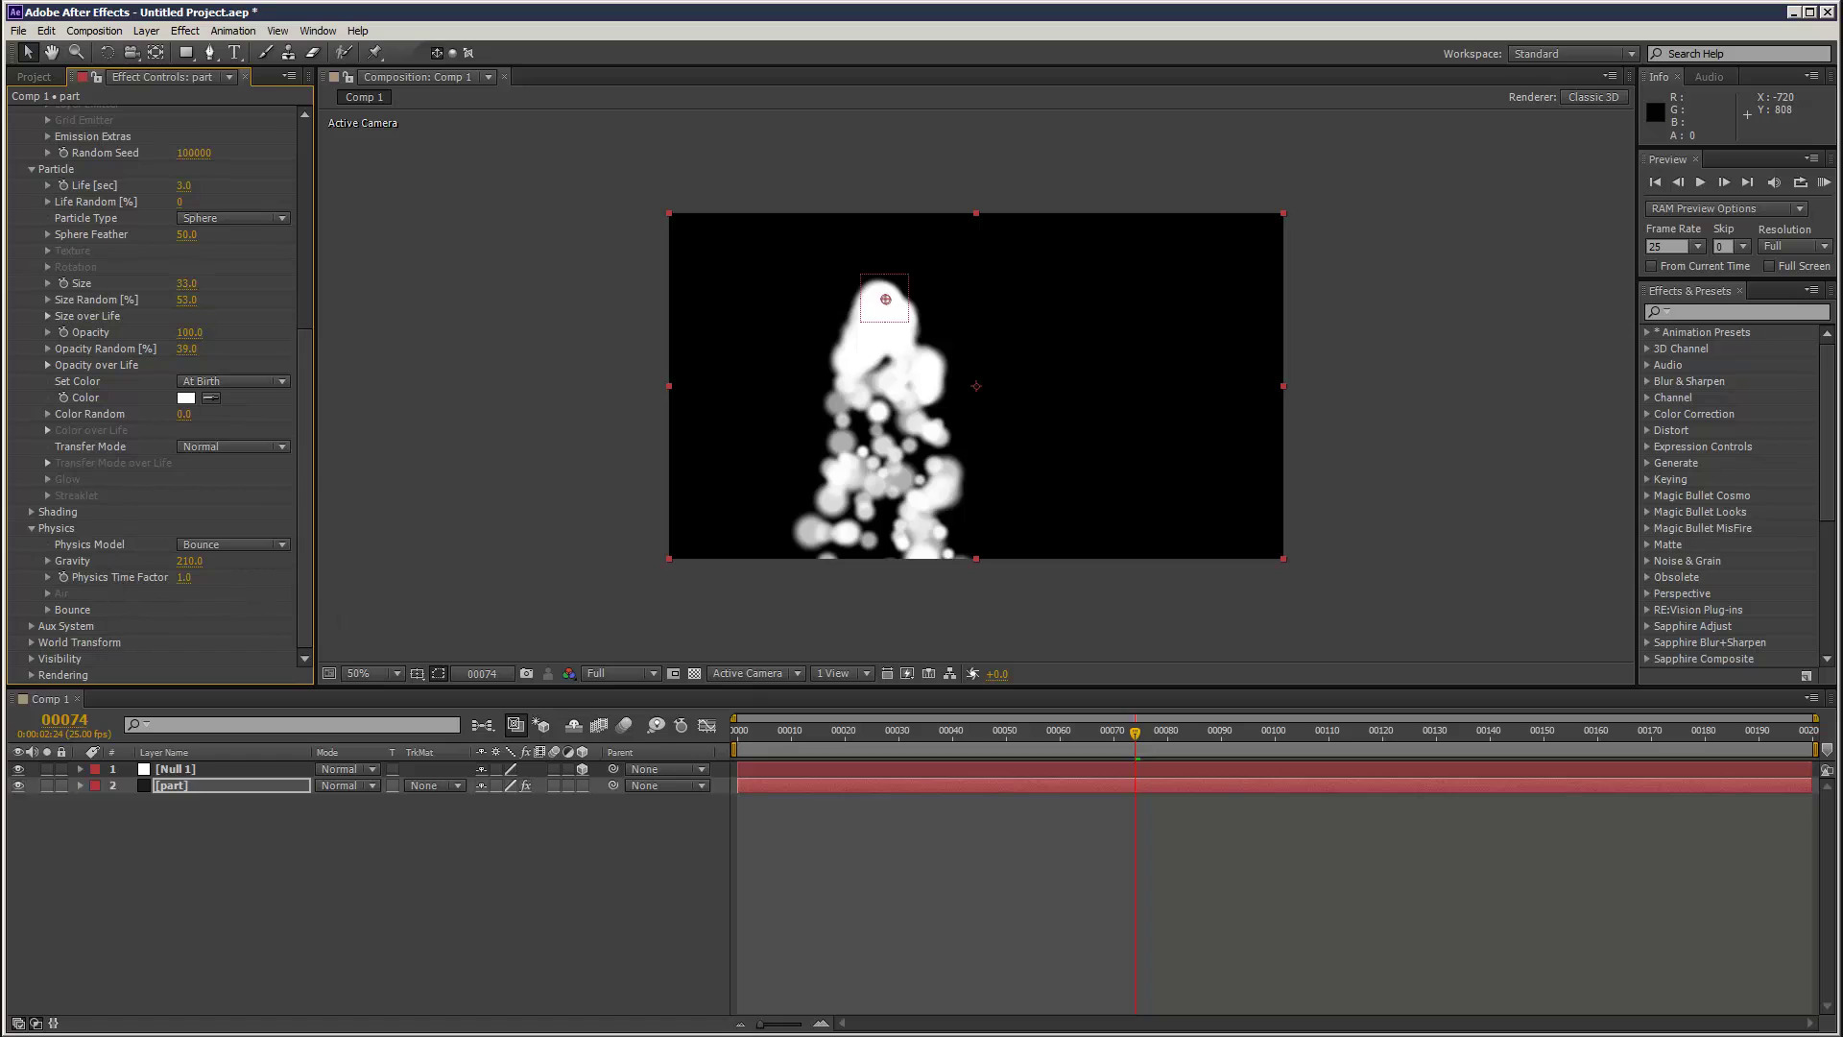
- Add a point light, Light 1, to the composition
left_click(147, 30)
mouse_move(168, 50)
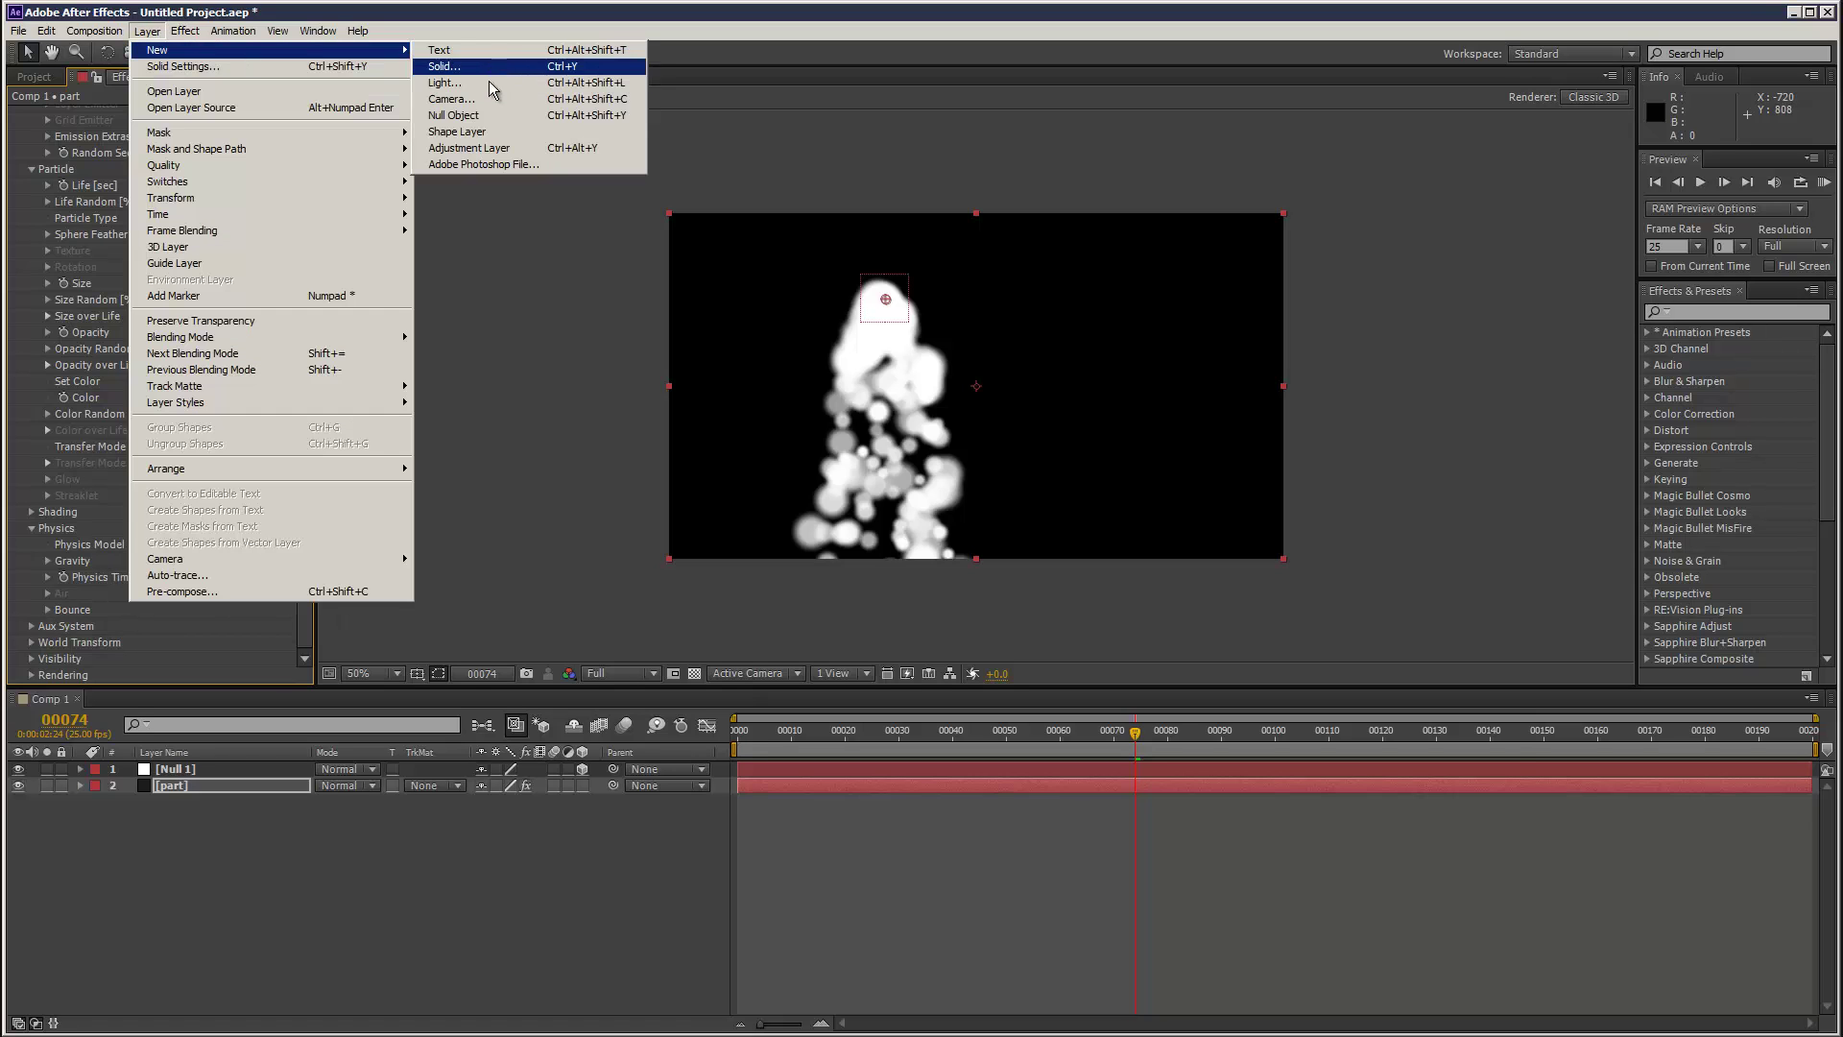
left_click(490, 82)
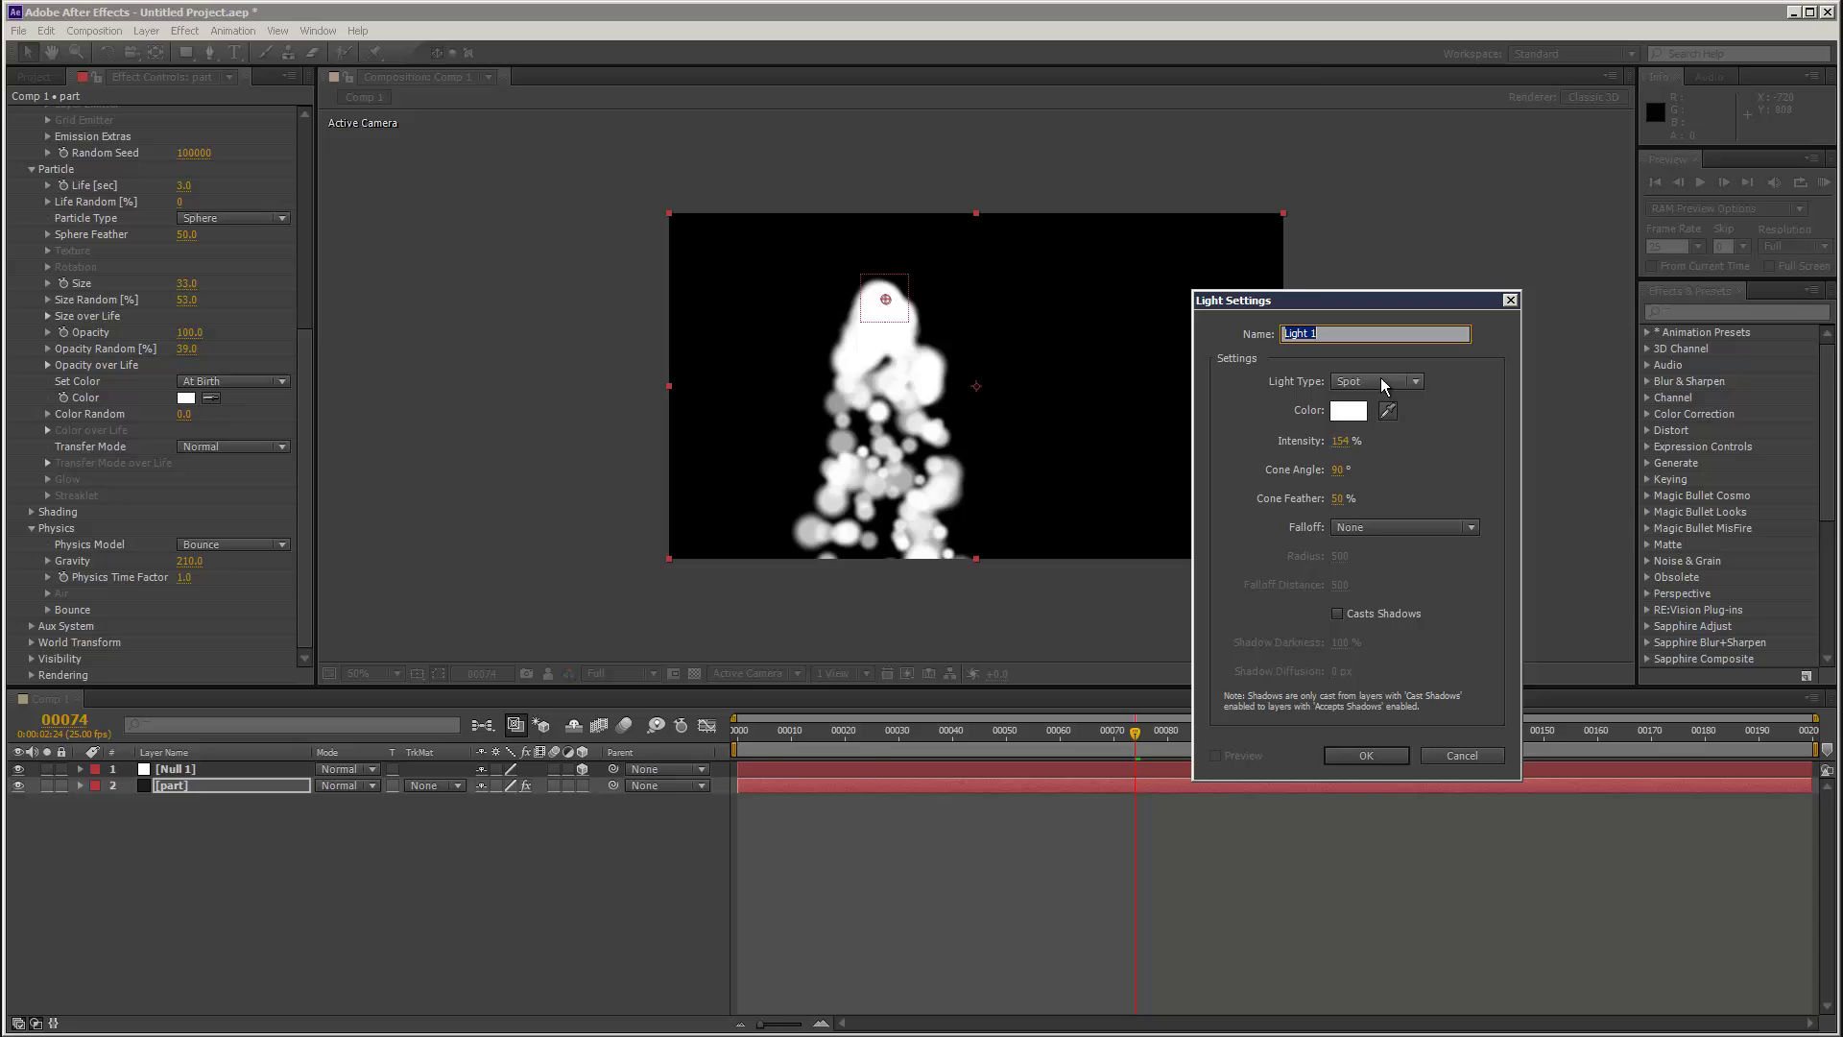
left_click(1382, 383)
left_click(1380, 440)
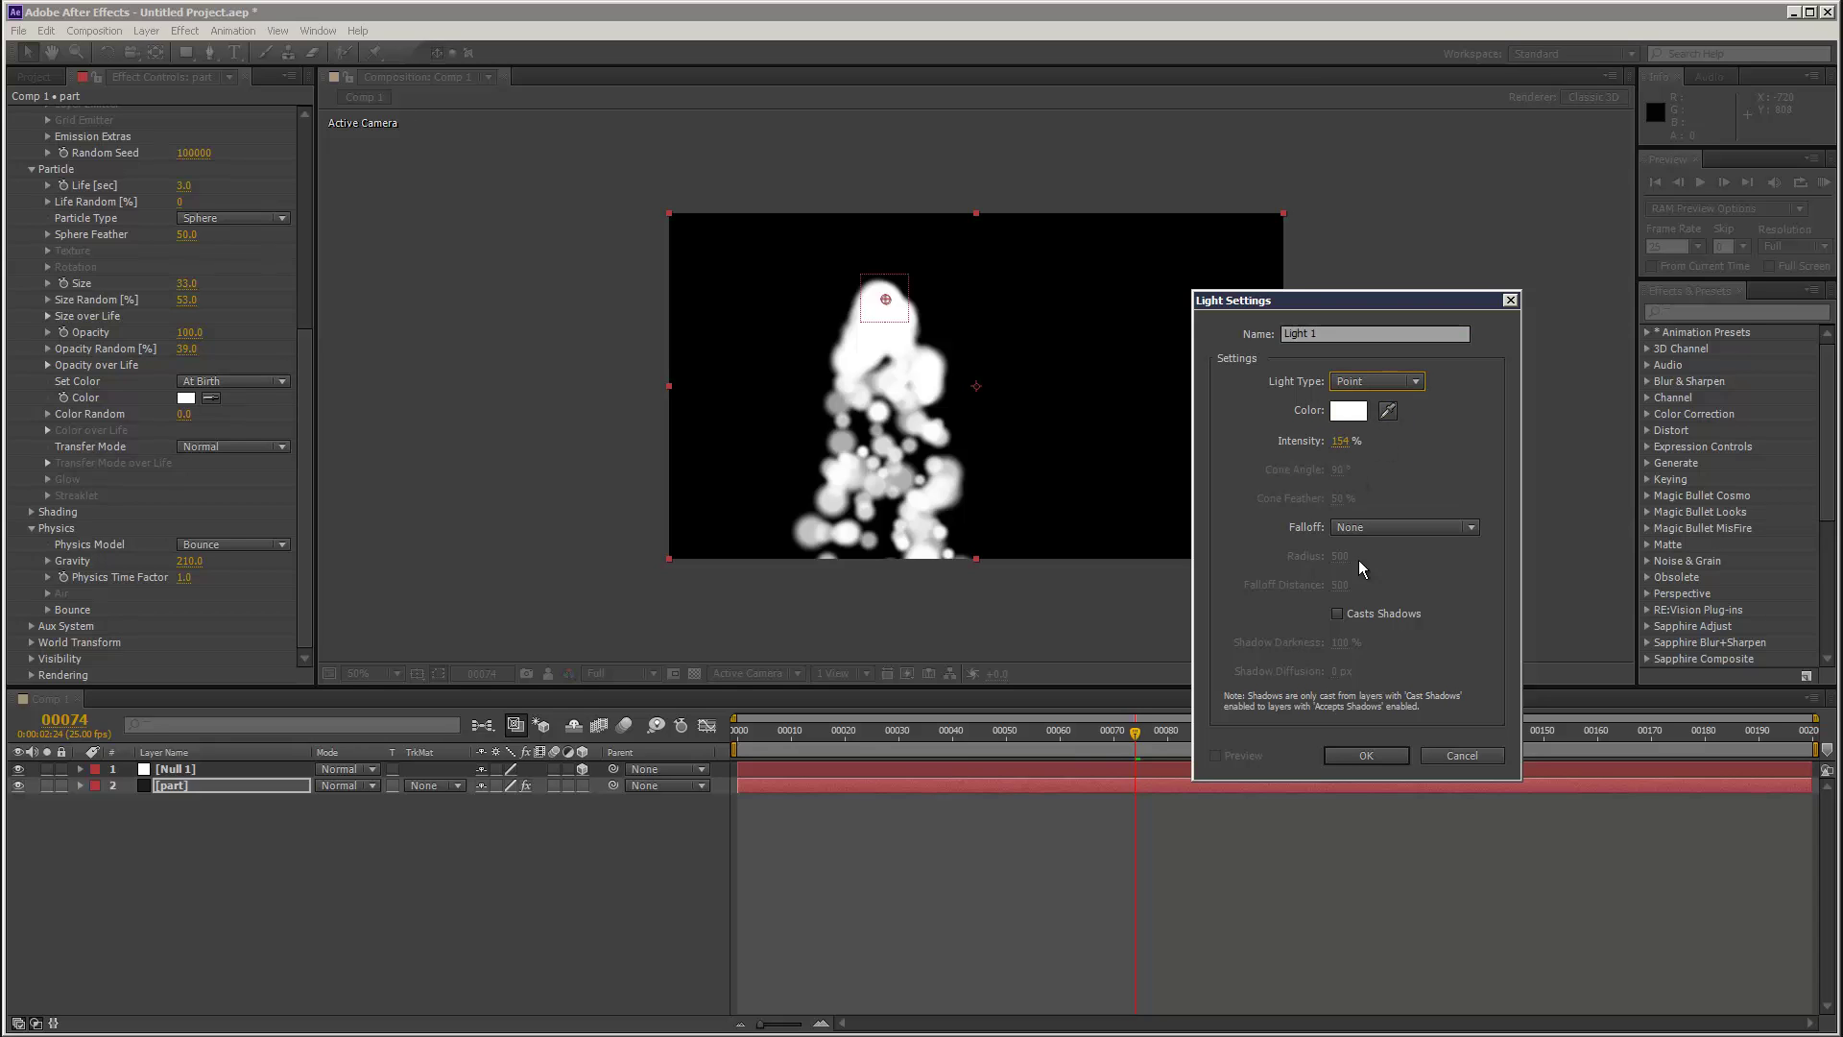
left_click(1364, 755)
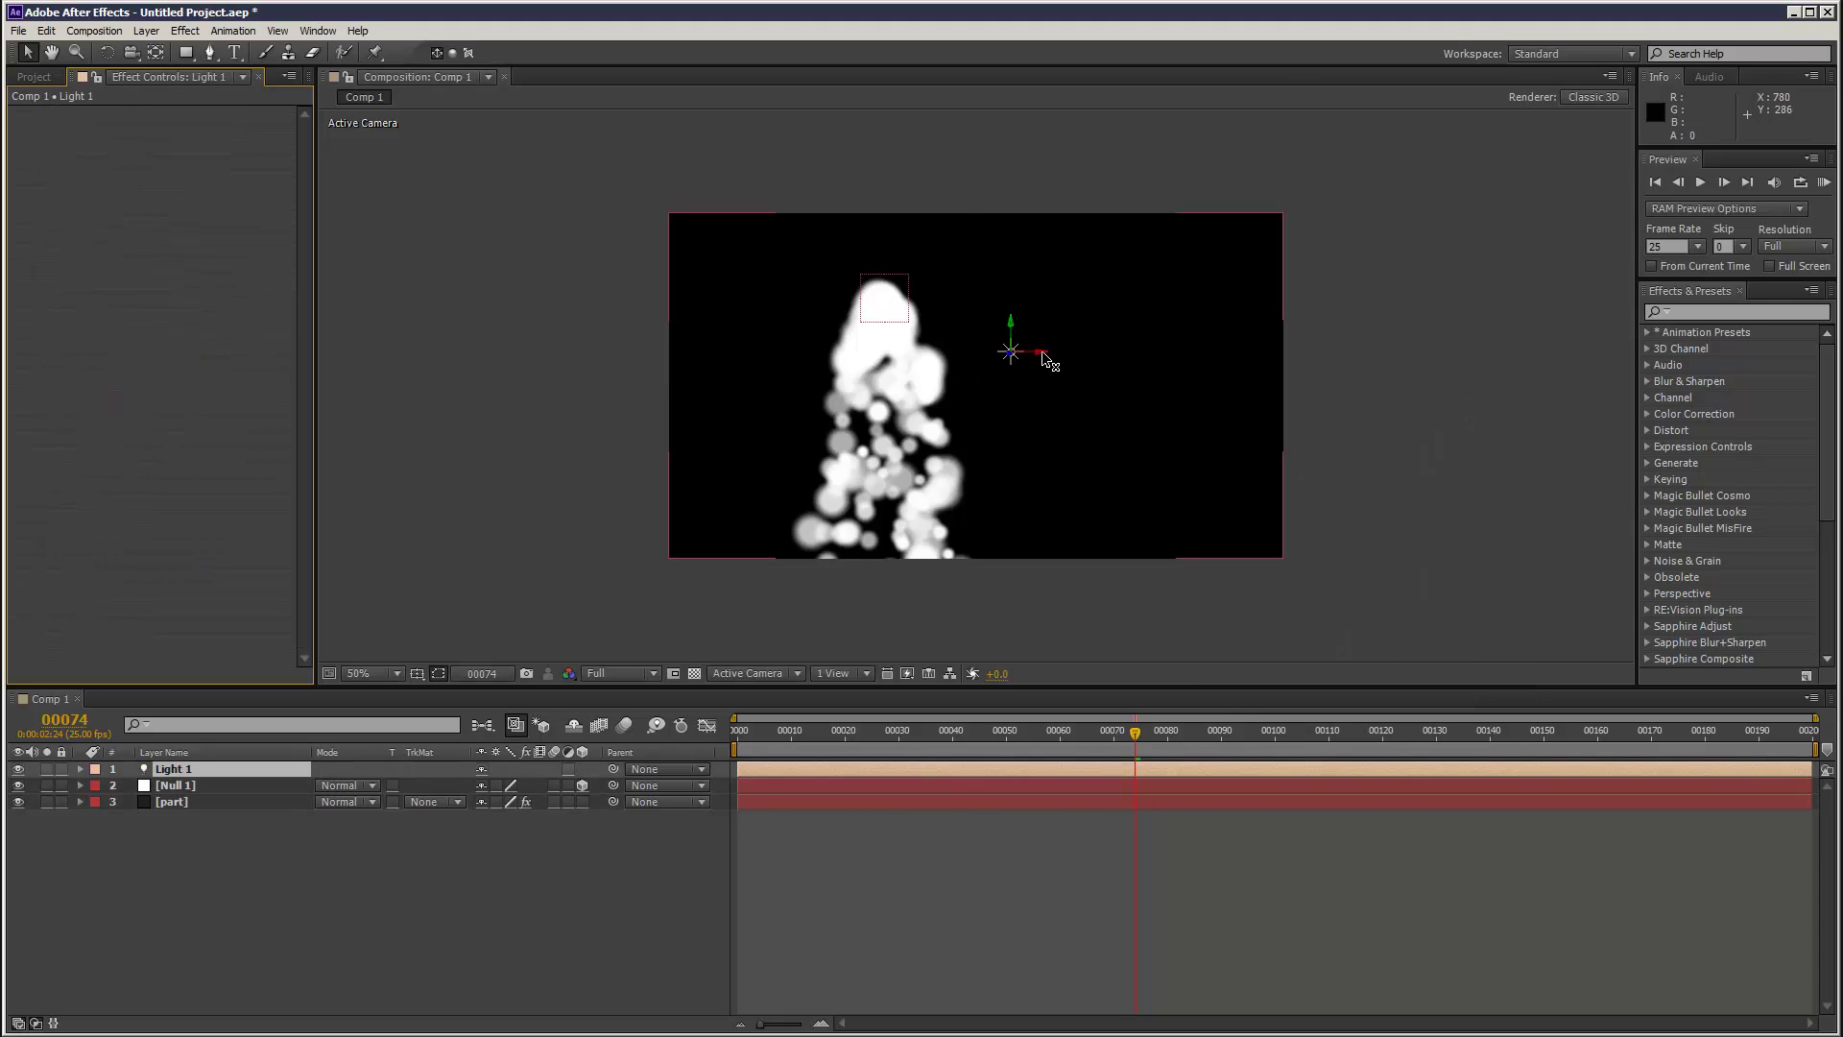
- Turn on Particular's Shading and Shadowlets for both main and aux particles
left_click(182, 802)
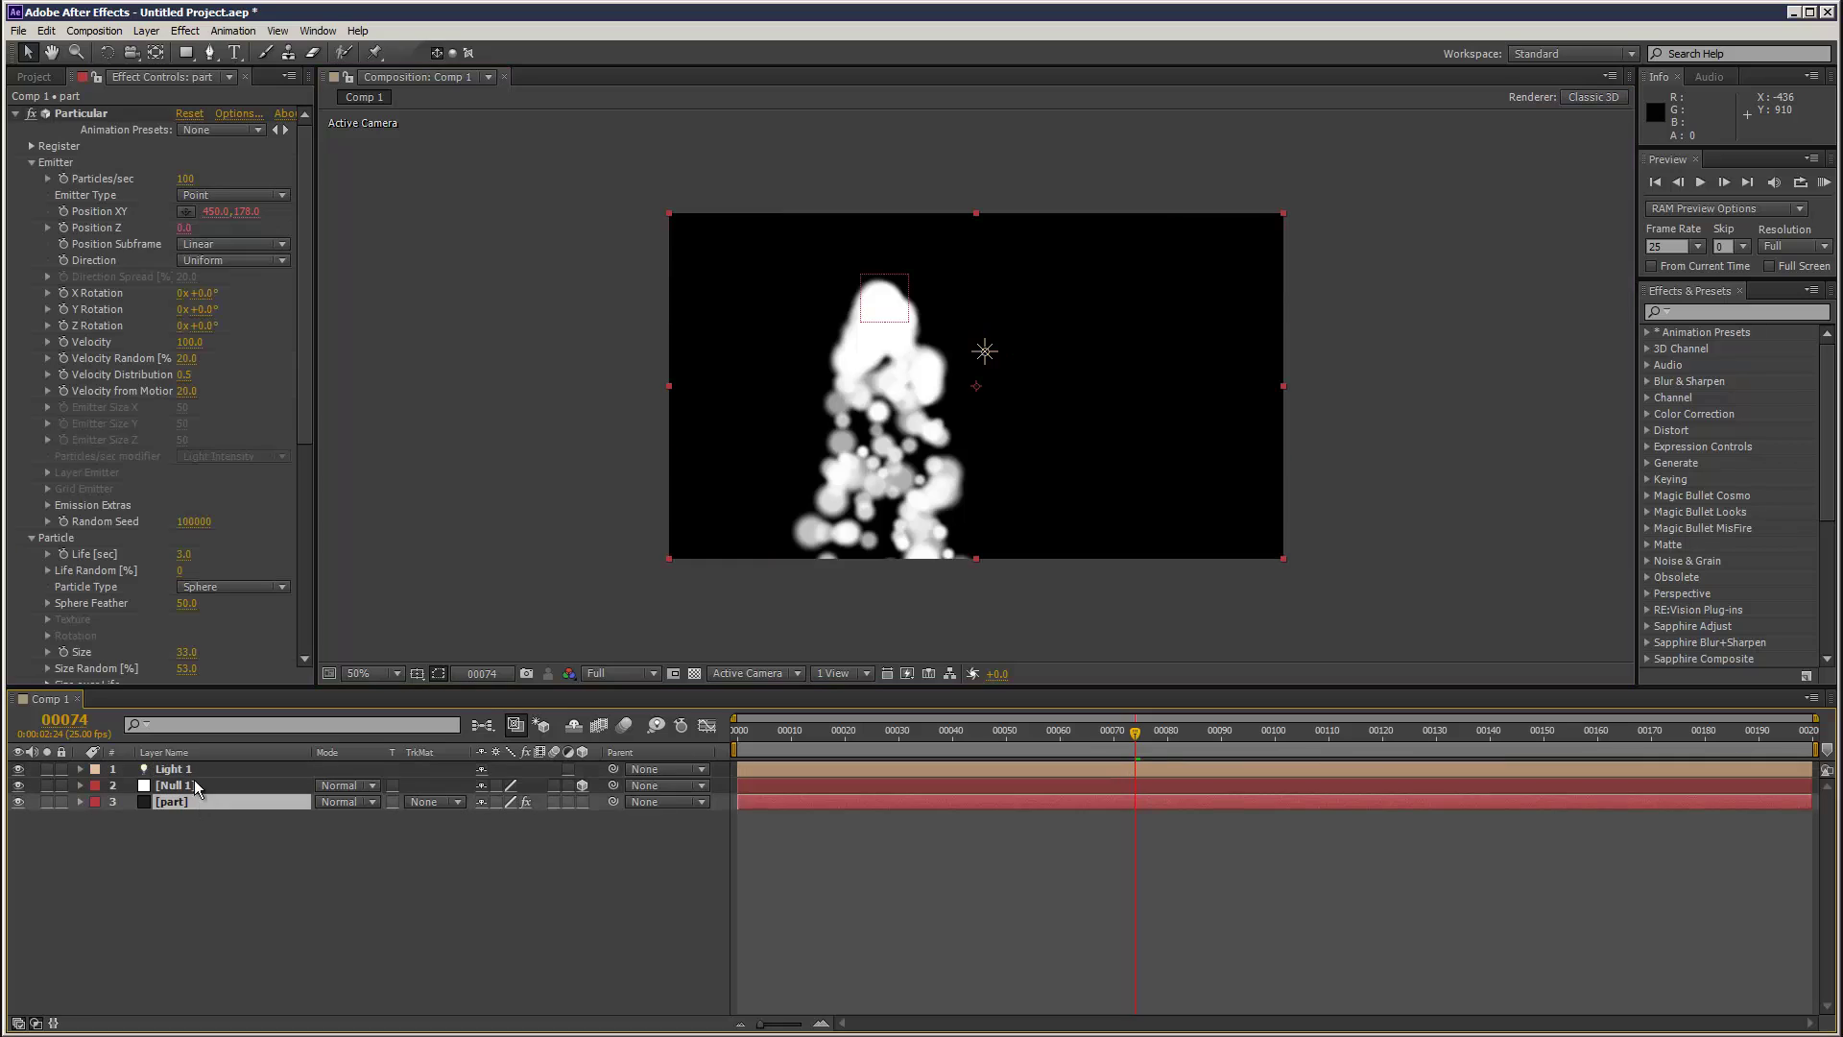
scroll(286, 384, "down", 6)
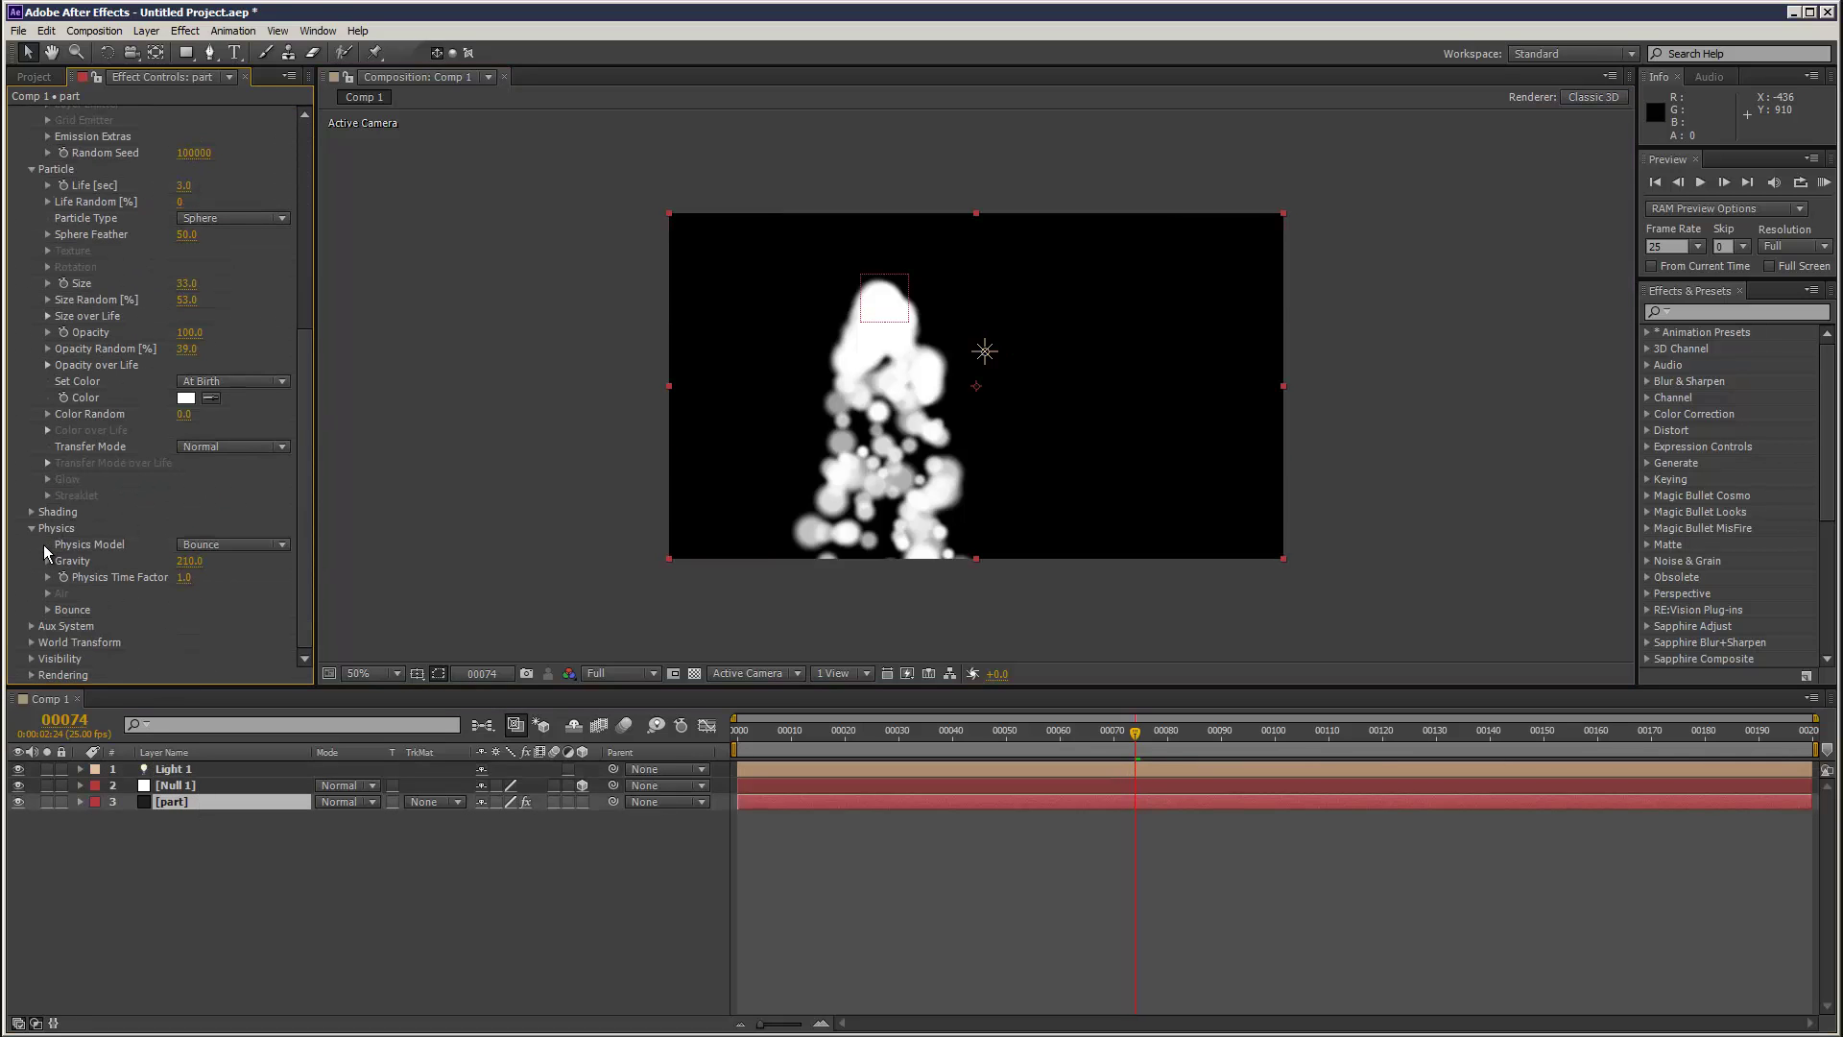
left_click(32, 512)
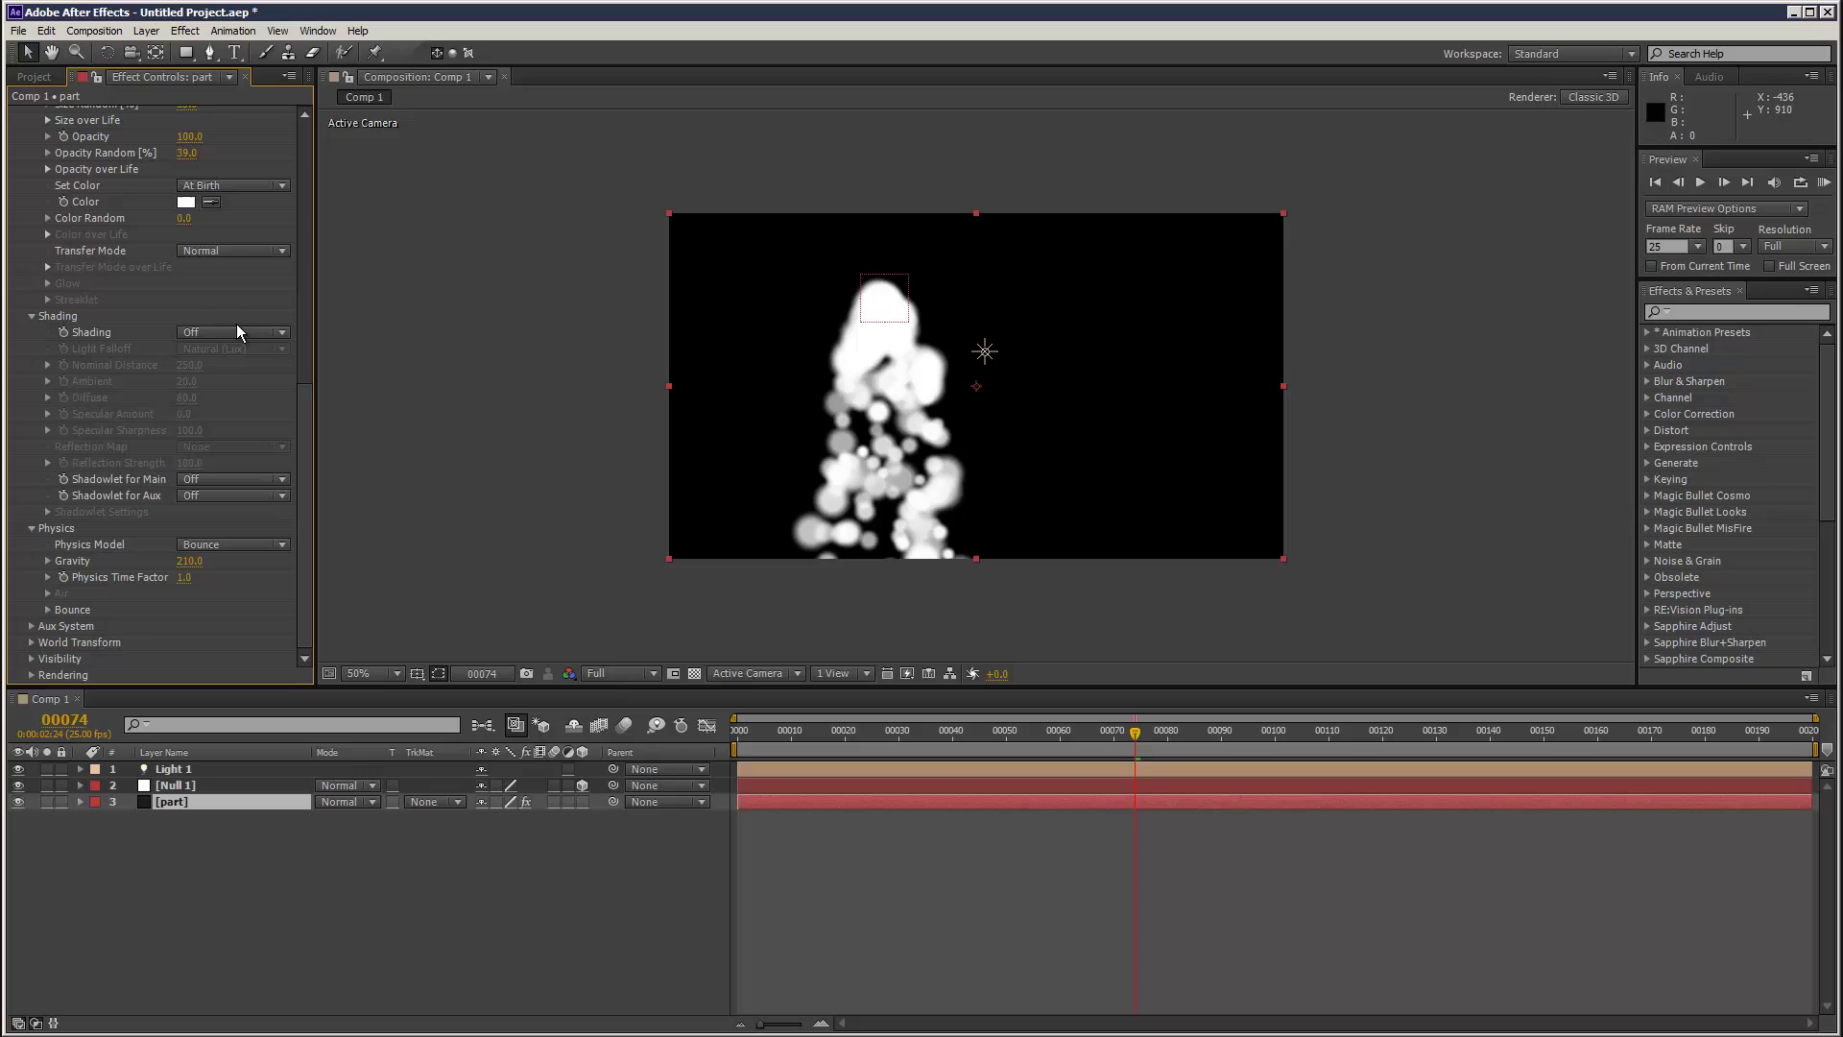
left_click(234, 328)
left_click(230, 347)
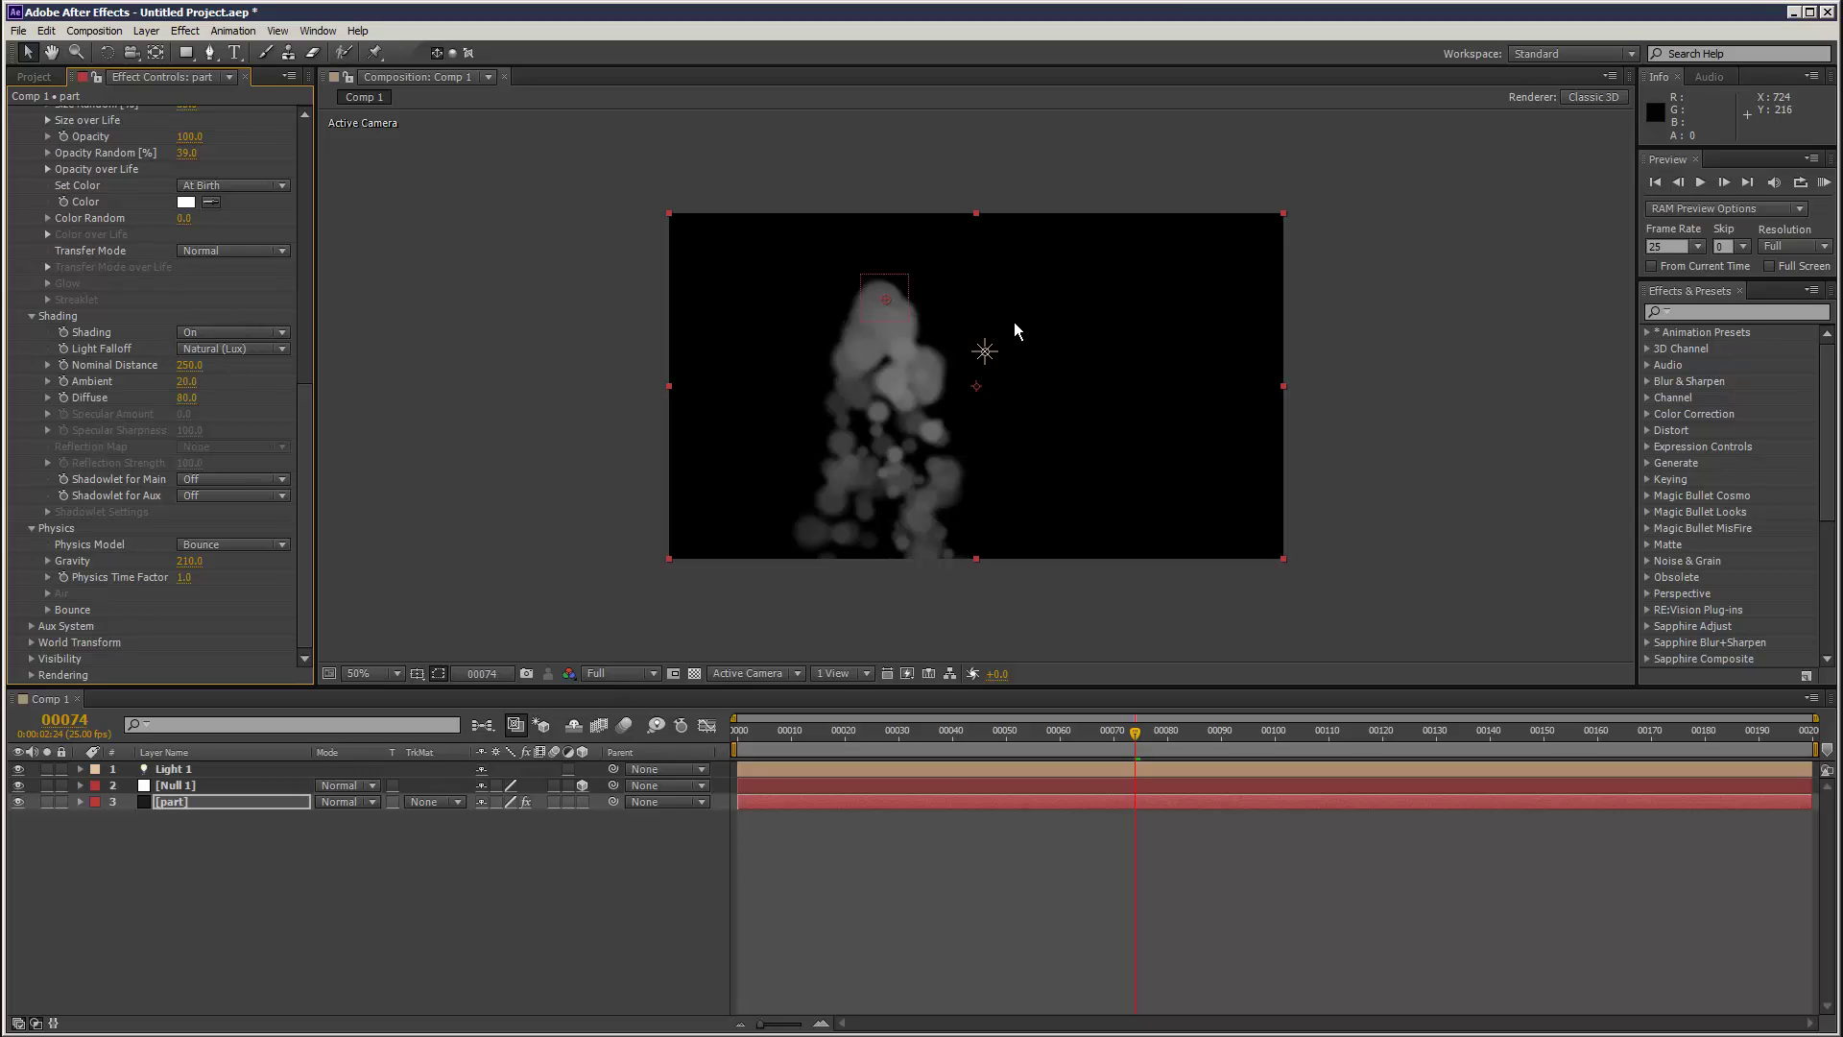
left_click(219, 478)
left_click(227, 491)
left_click(227, 492)
left_click(225, 510)
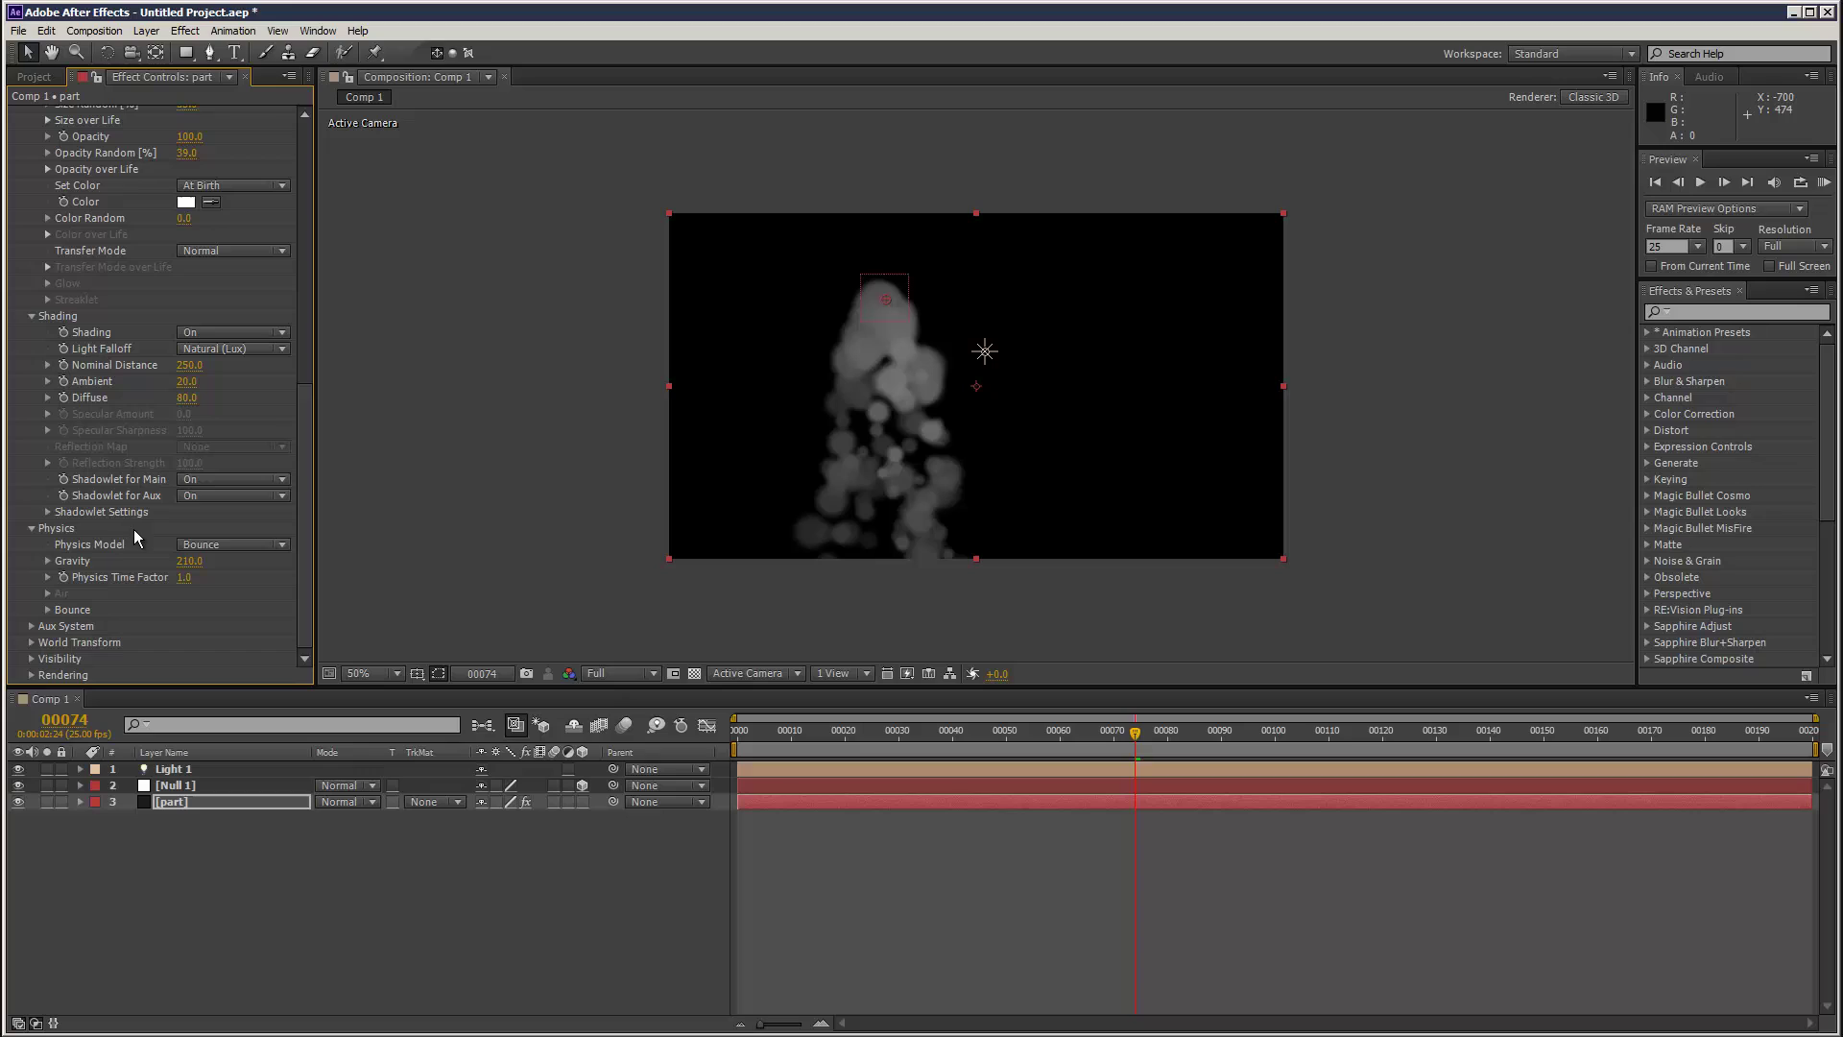
- Raise the particles' Ambient to 64 and move Light 1 left of the fountain
left_click(48, 512)
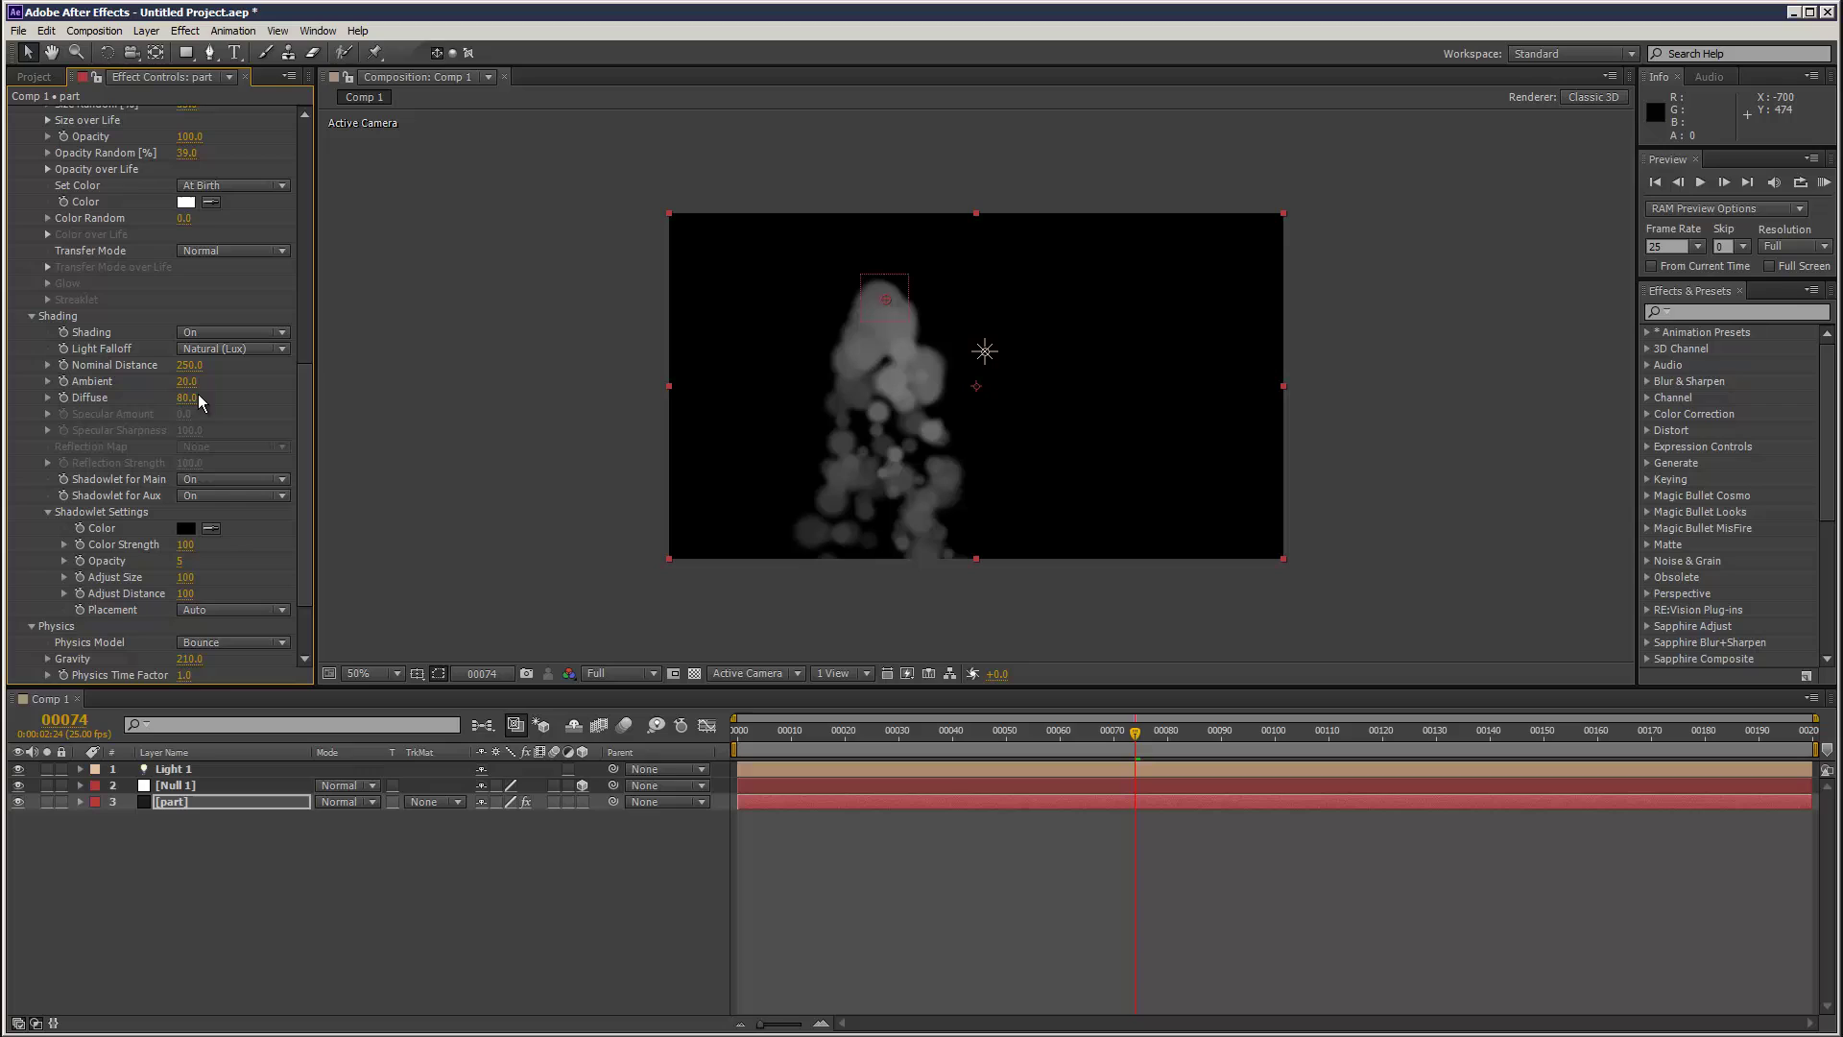
left_click_drag(188, 382, 246, 401)
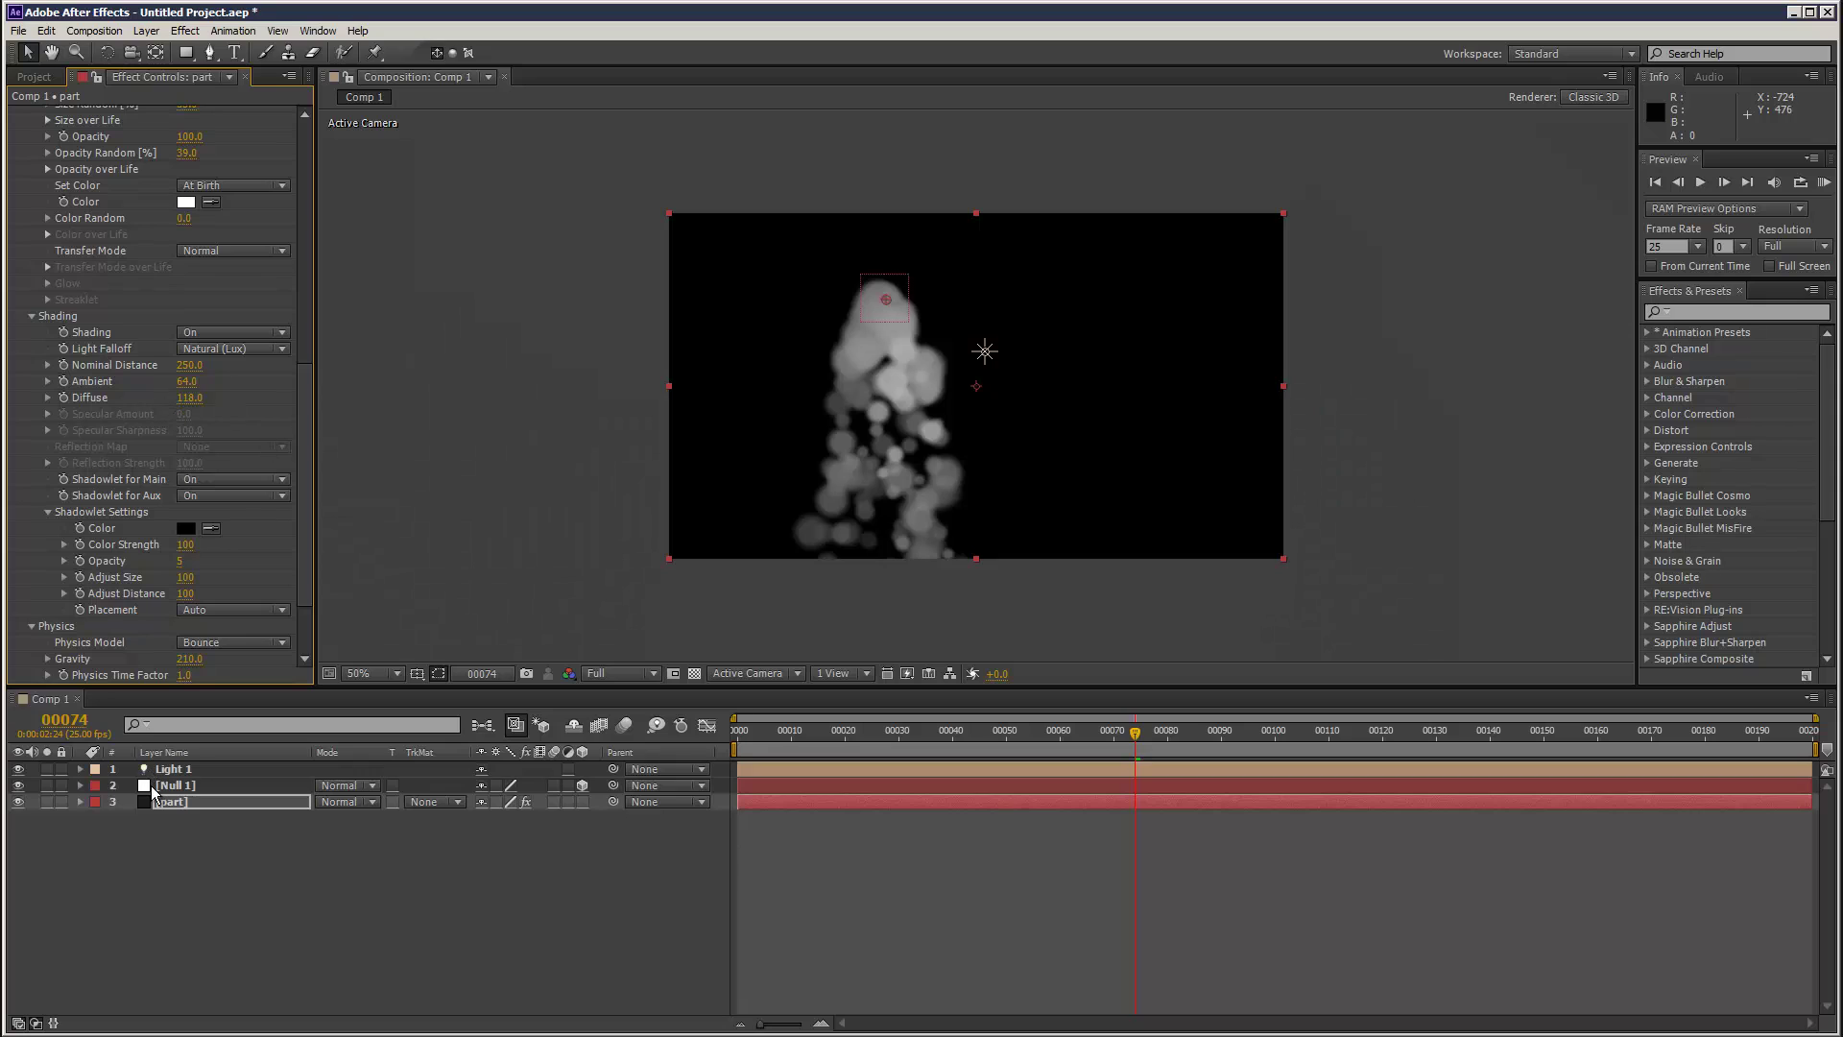
left_click(174, 769)
left_click_drag(1016, 355, 799, 321)
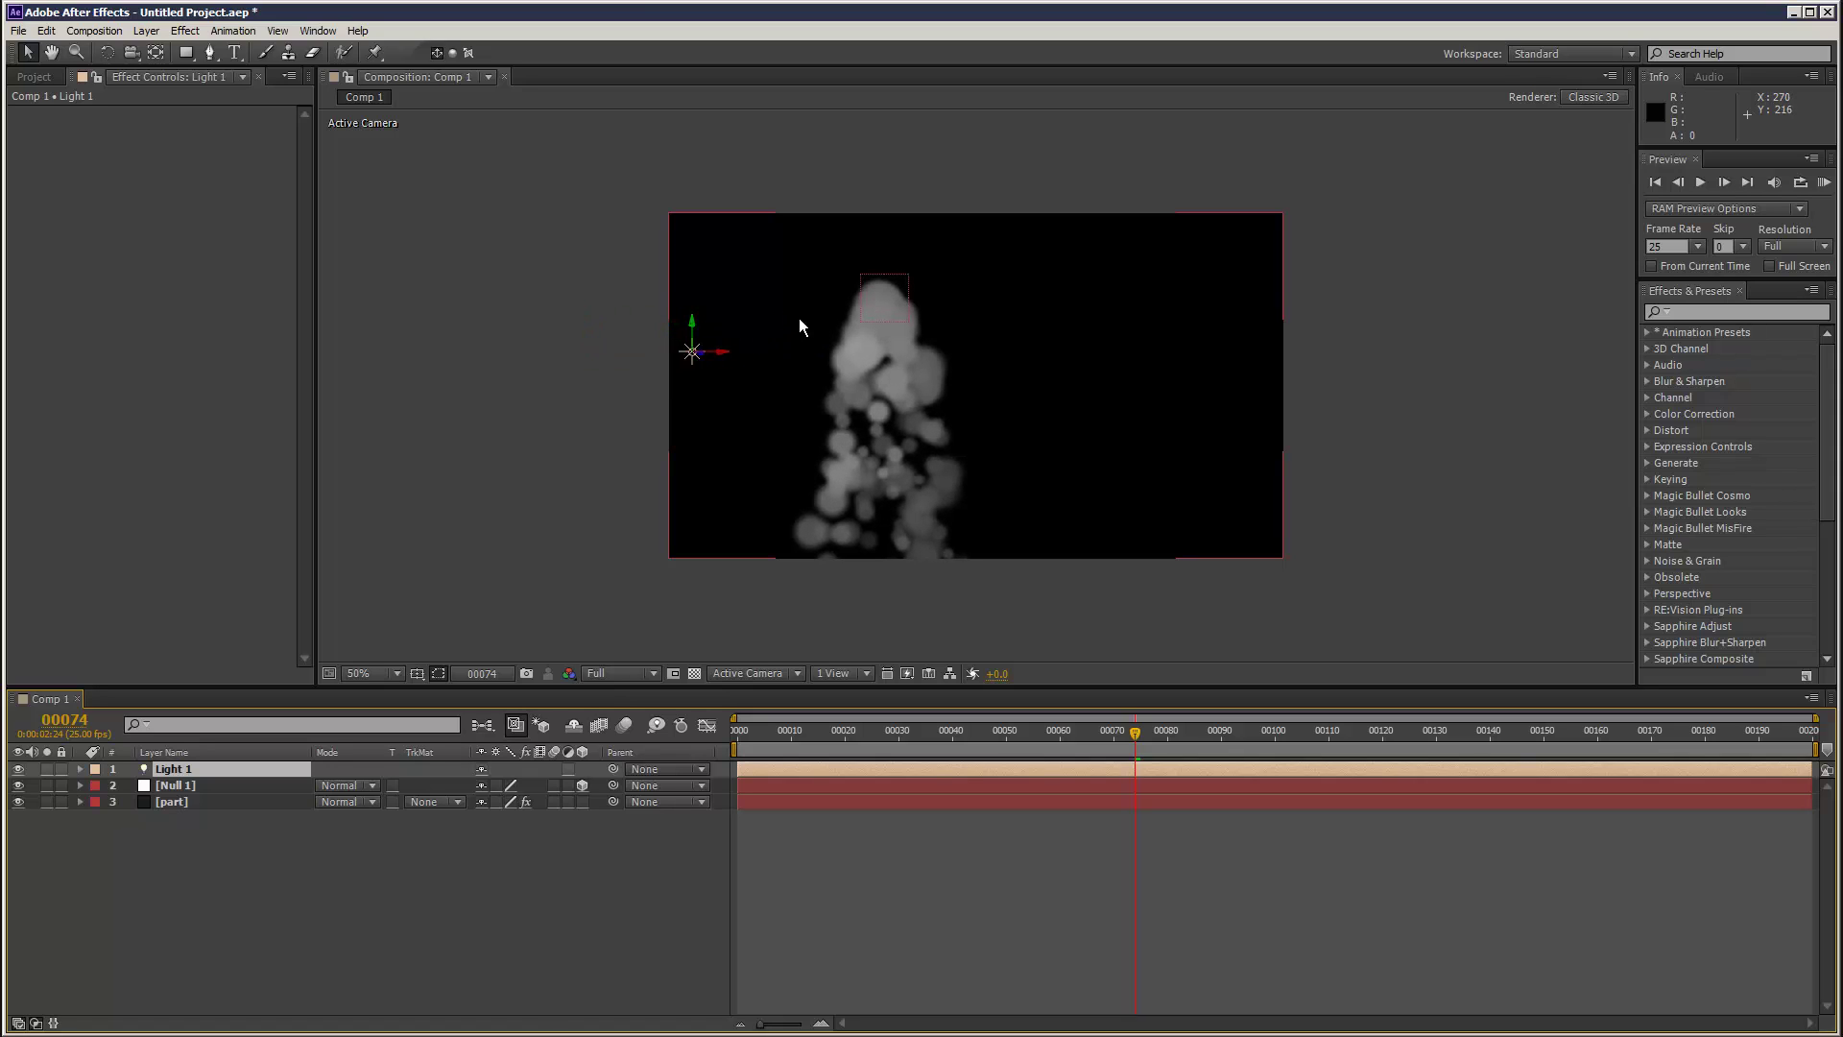
- In Top view, push Light 1 back in depth
left_click(776, 671)
left_click(783, 736)
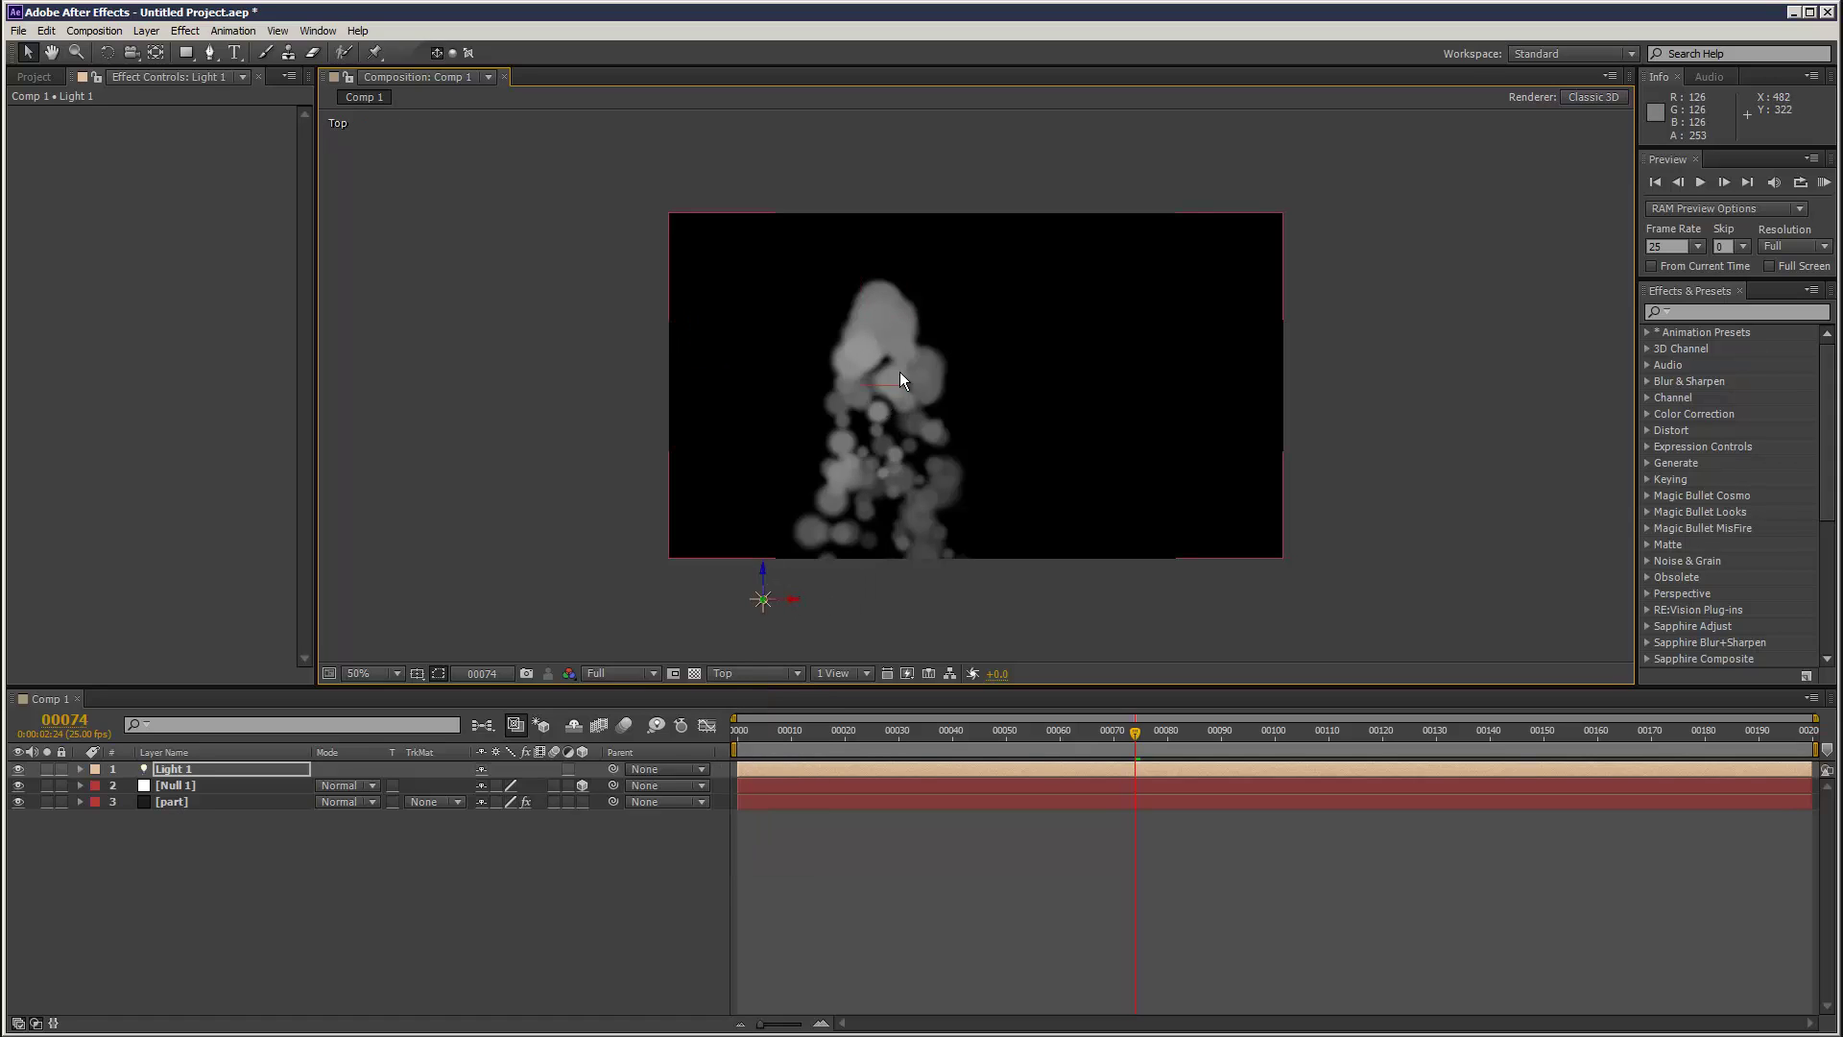
left_click_drag(760, 568, 770, 314)
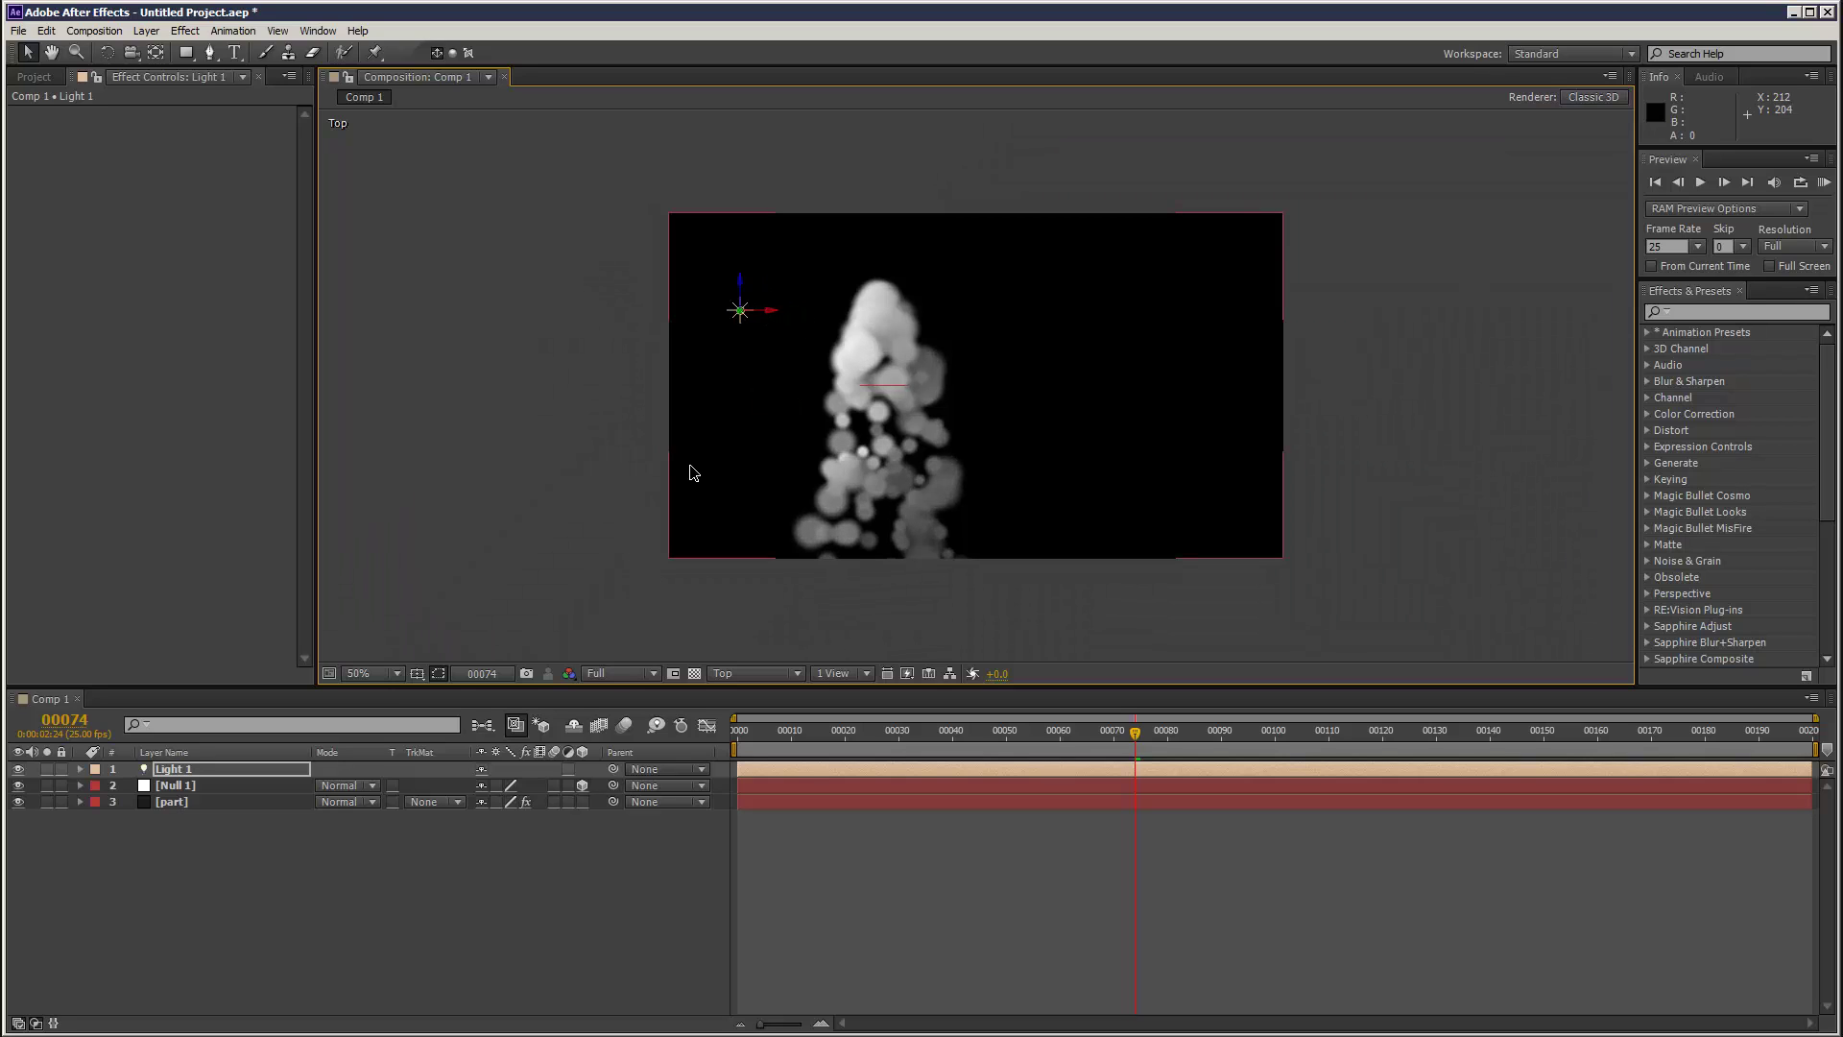
left_click(284, 768)
- Duplicate the light as Light 2 and place it right of the fountain
key("ctrl+d")
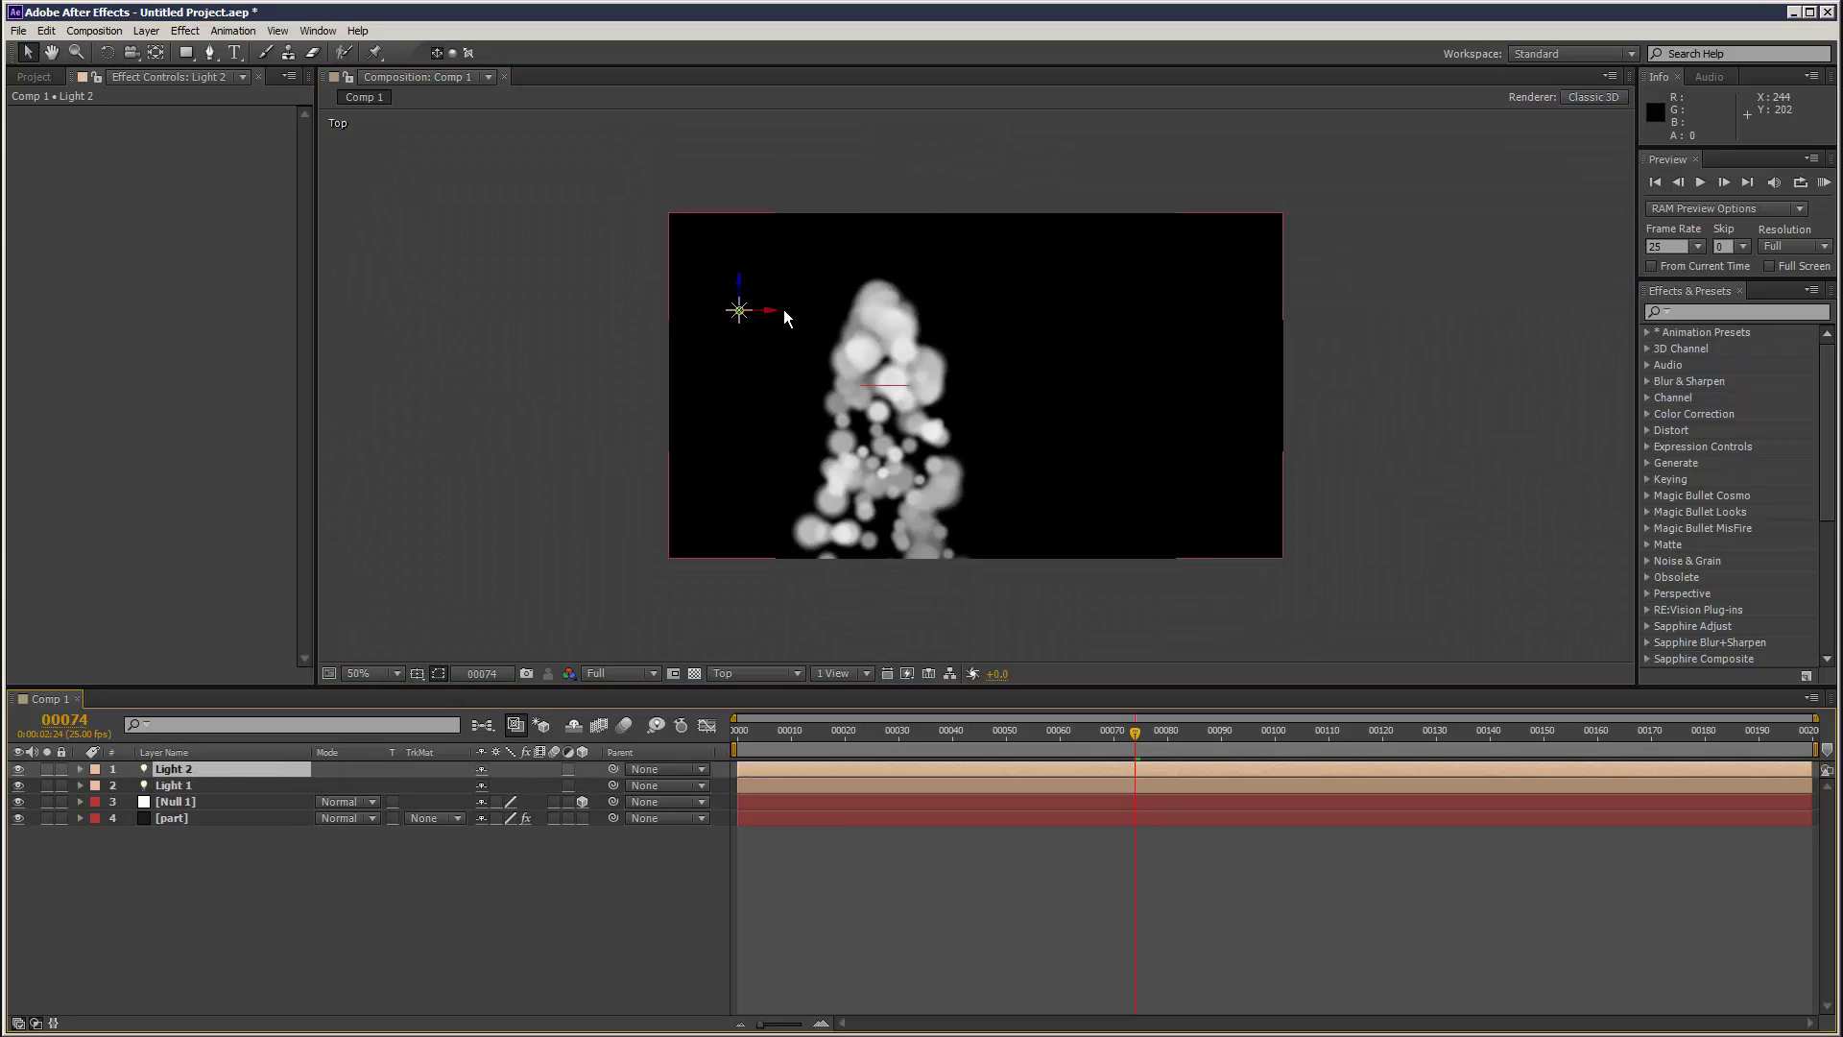
left_click_drag(778, 319, 1077, 321)
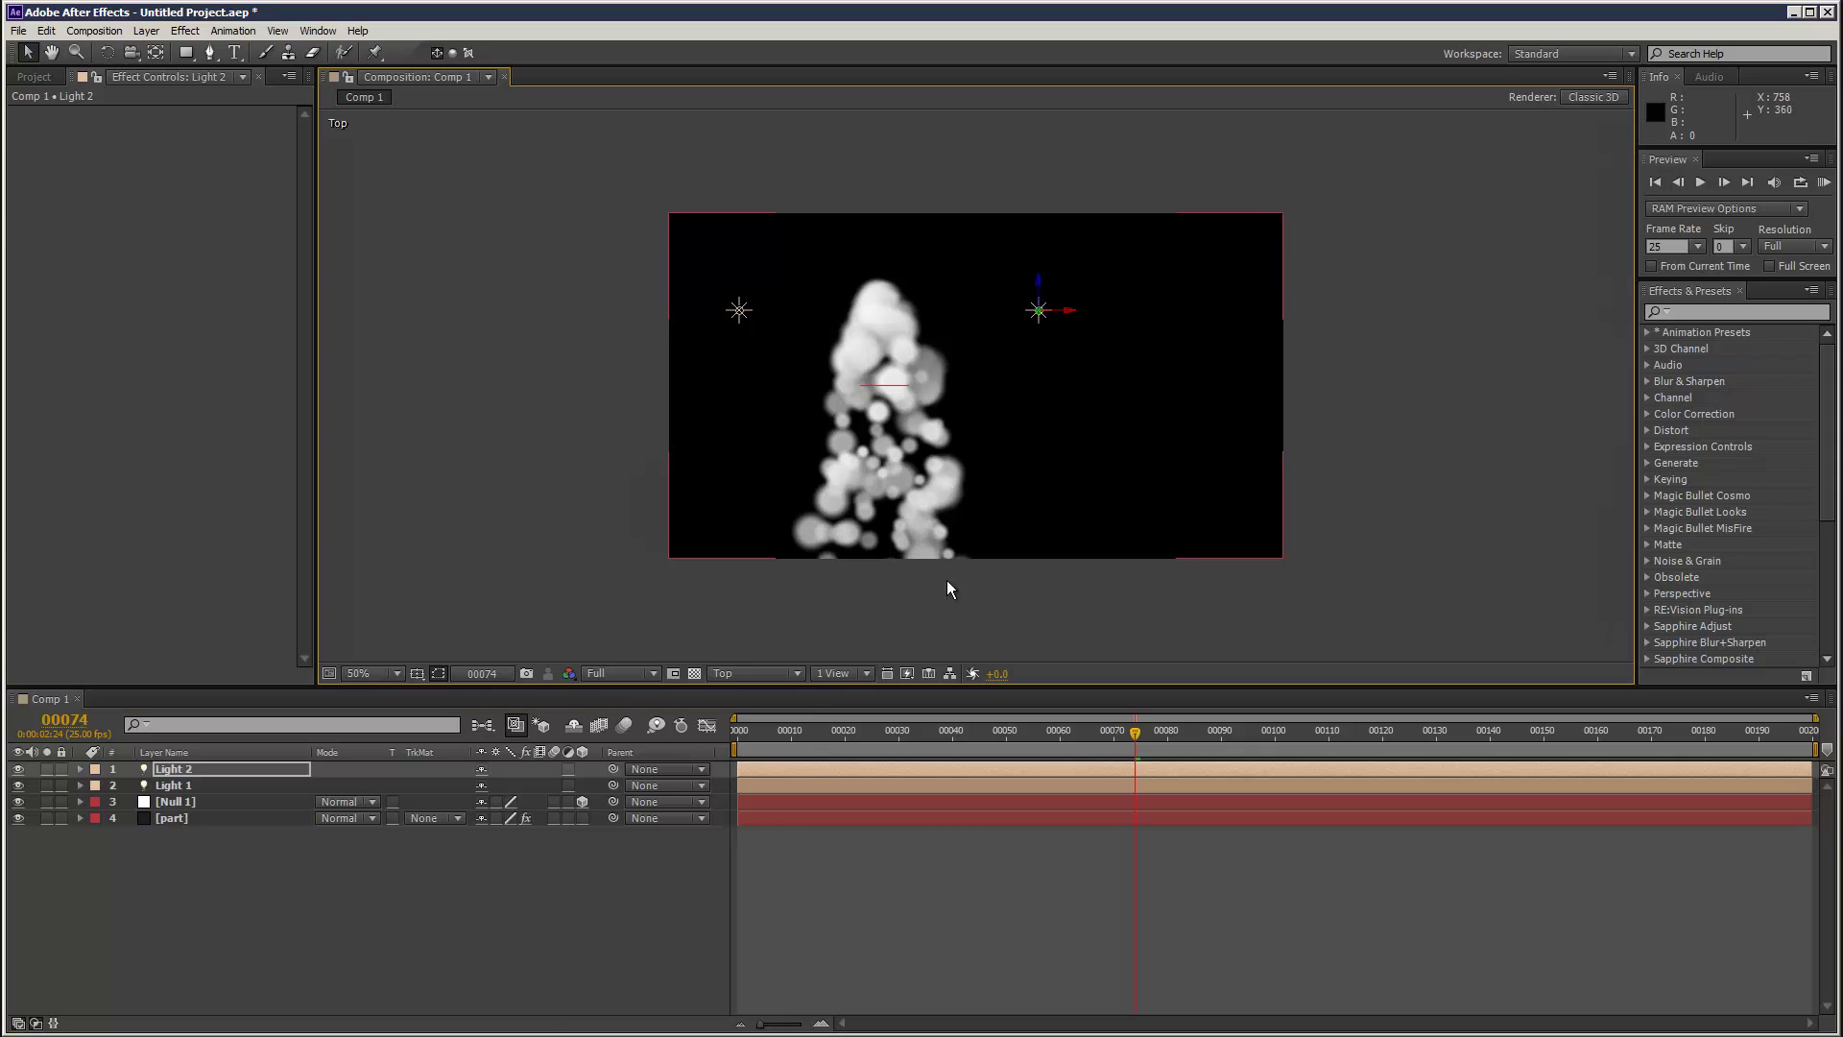
left_click(779, 673)
left_click(757, 693)
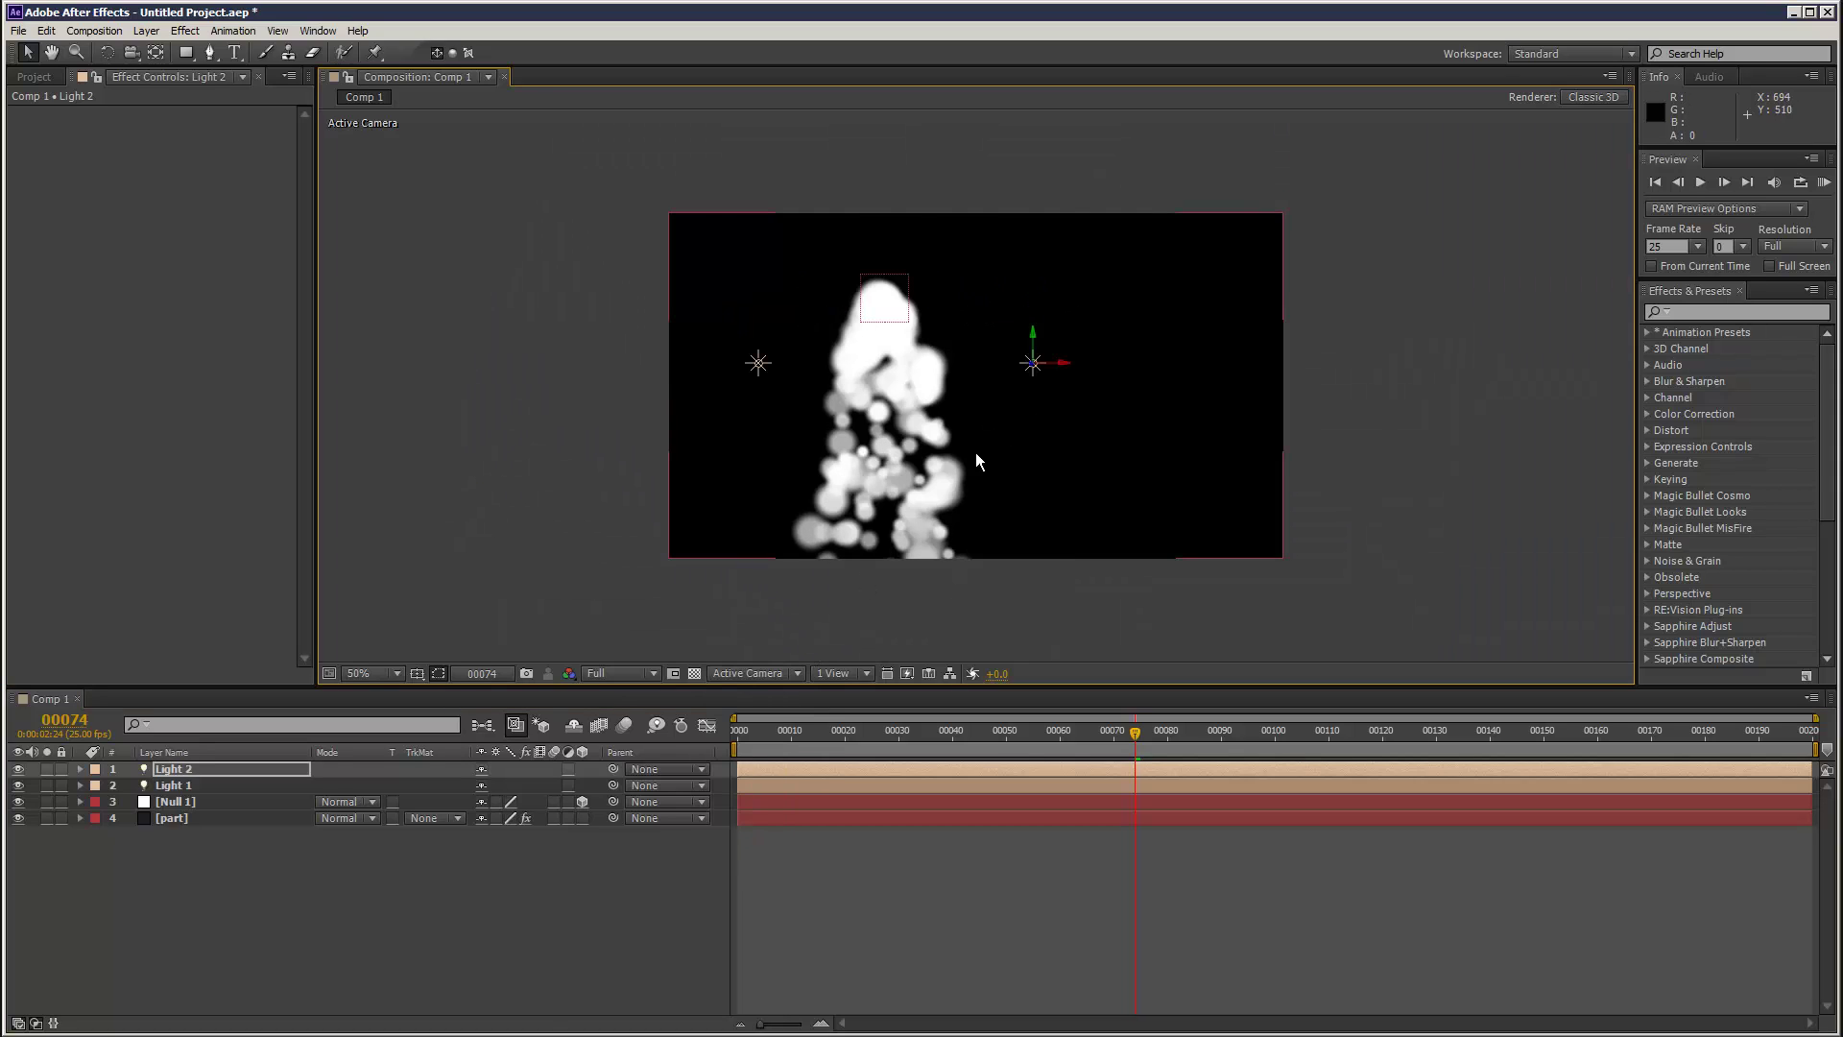
left_click(187, 817)
- Set Shadowlet Placement to Always in front and run a RAM preview
left_click_drag(304, 288, 326, 619)
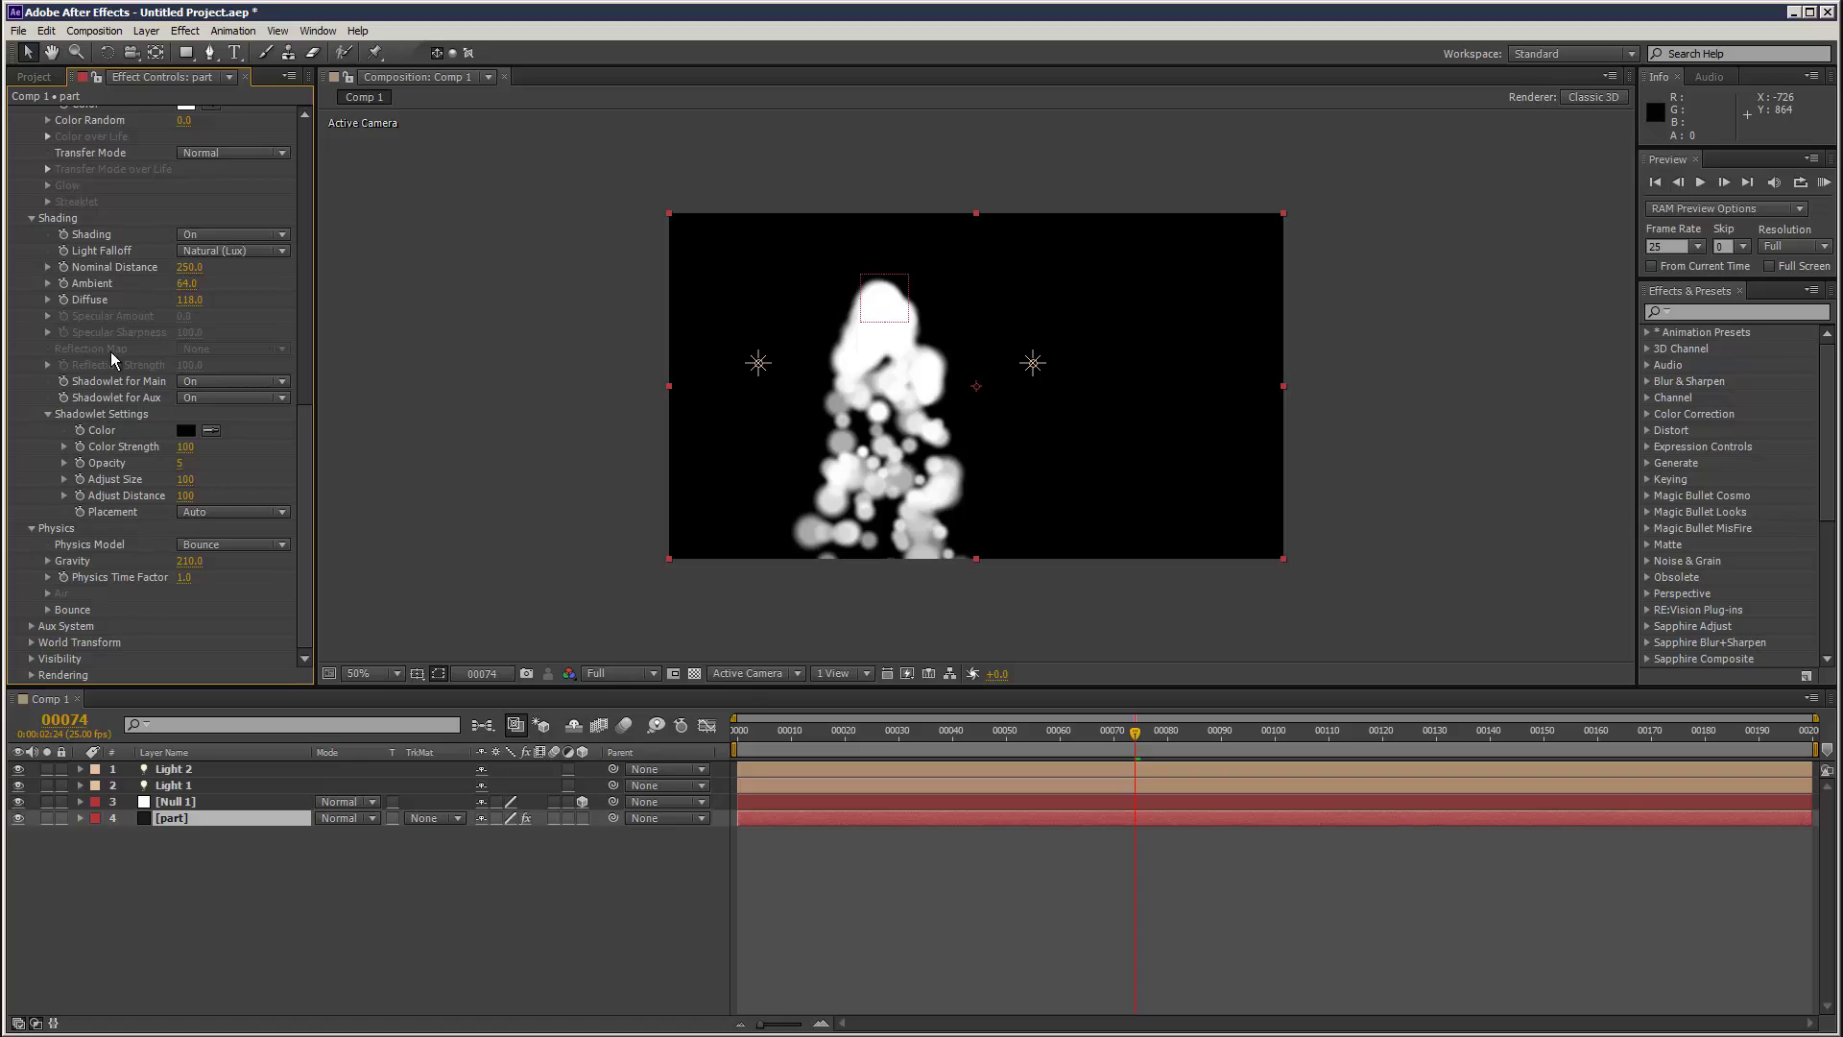
left_click(197, 514)
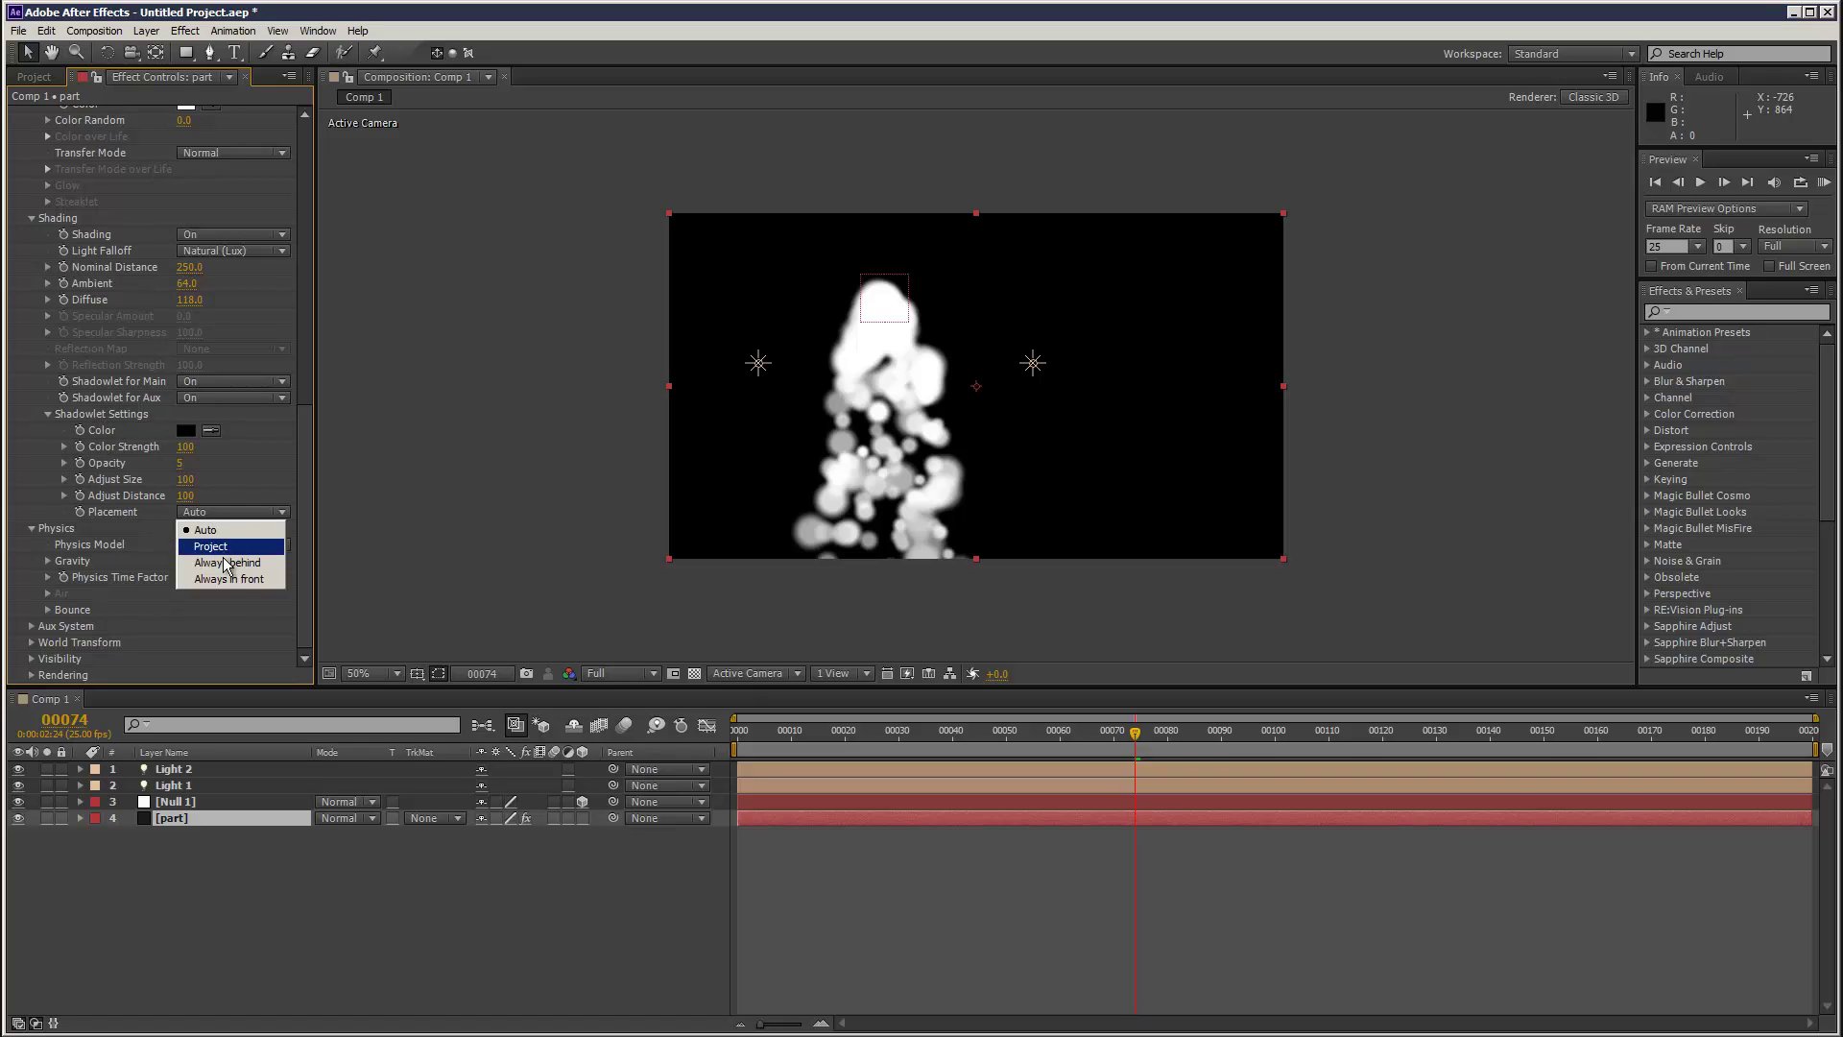
left_click(230, 581)
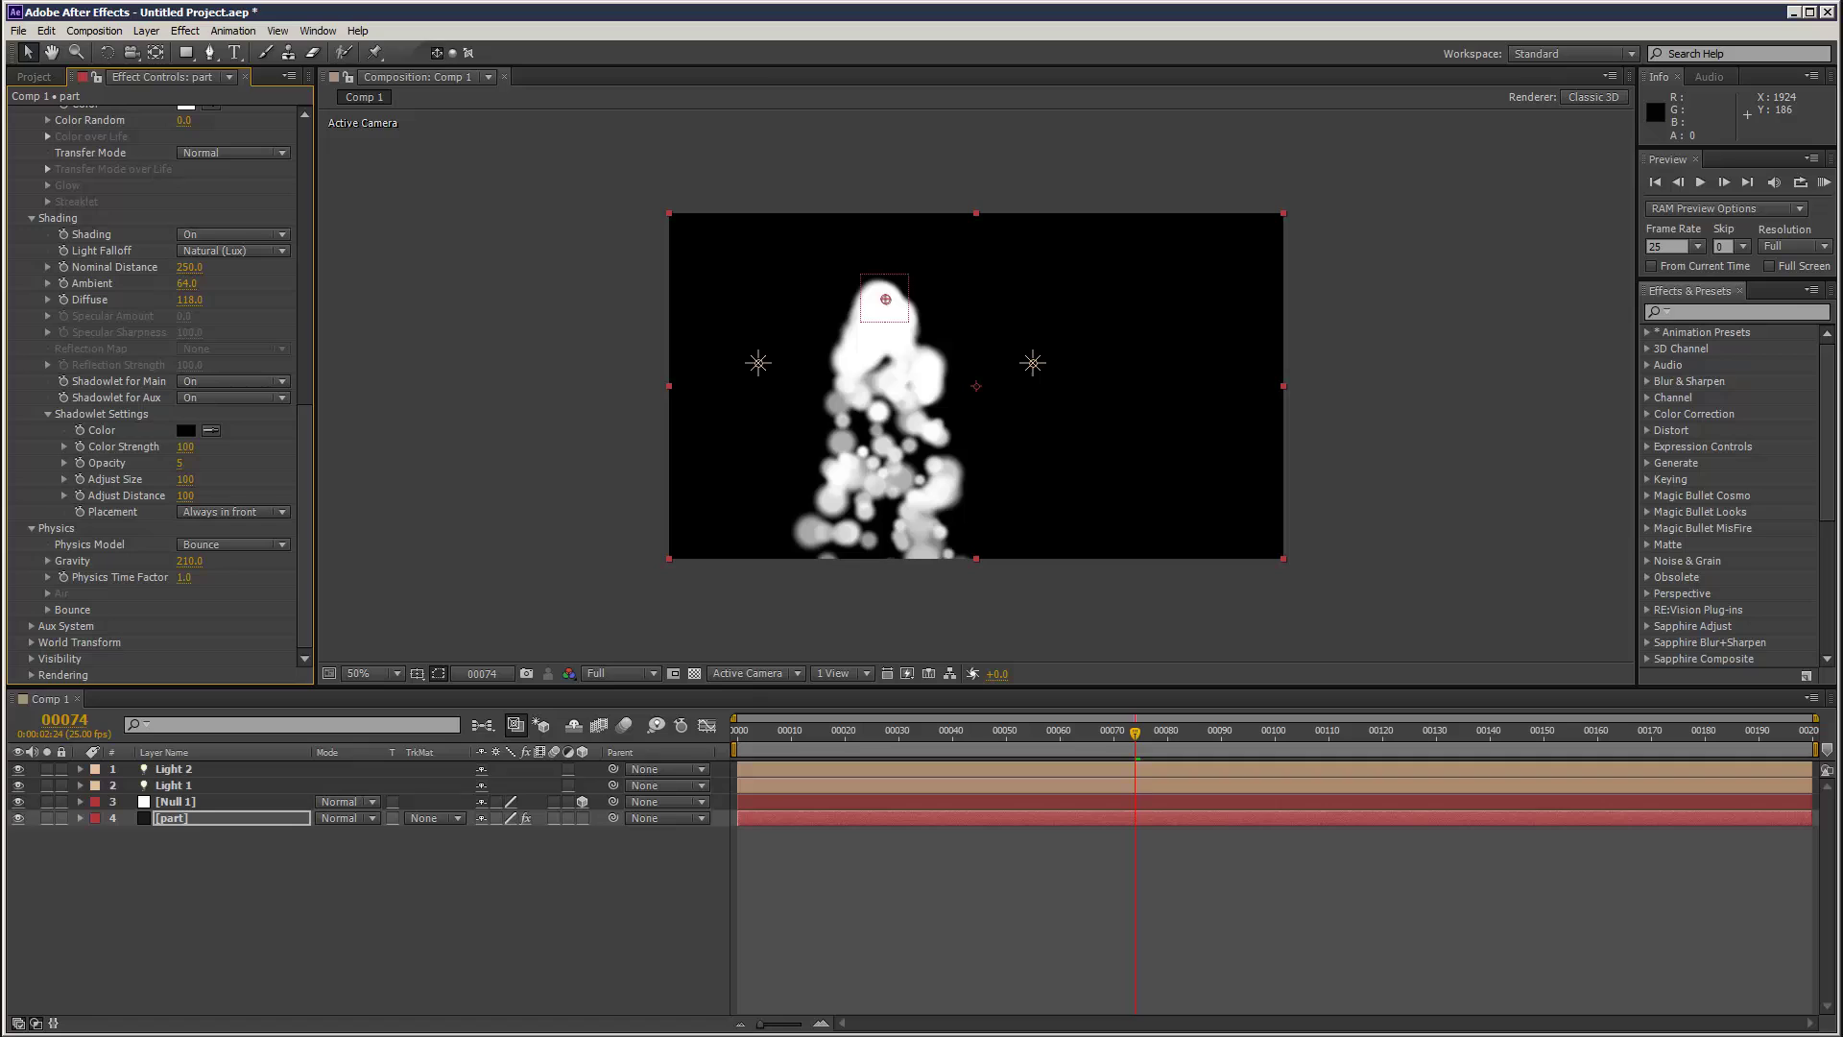
left_click(1824, 183)
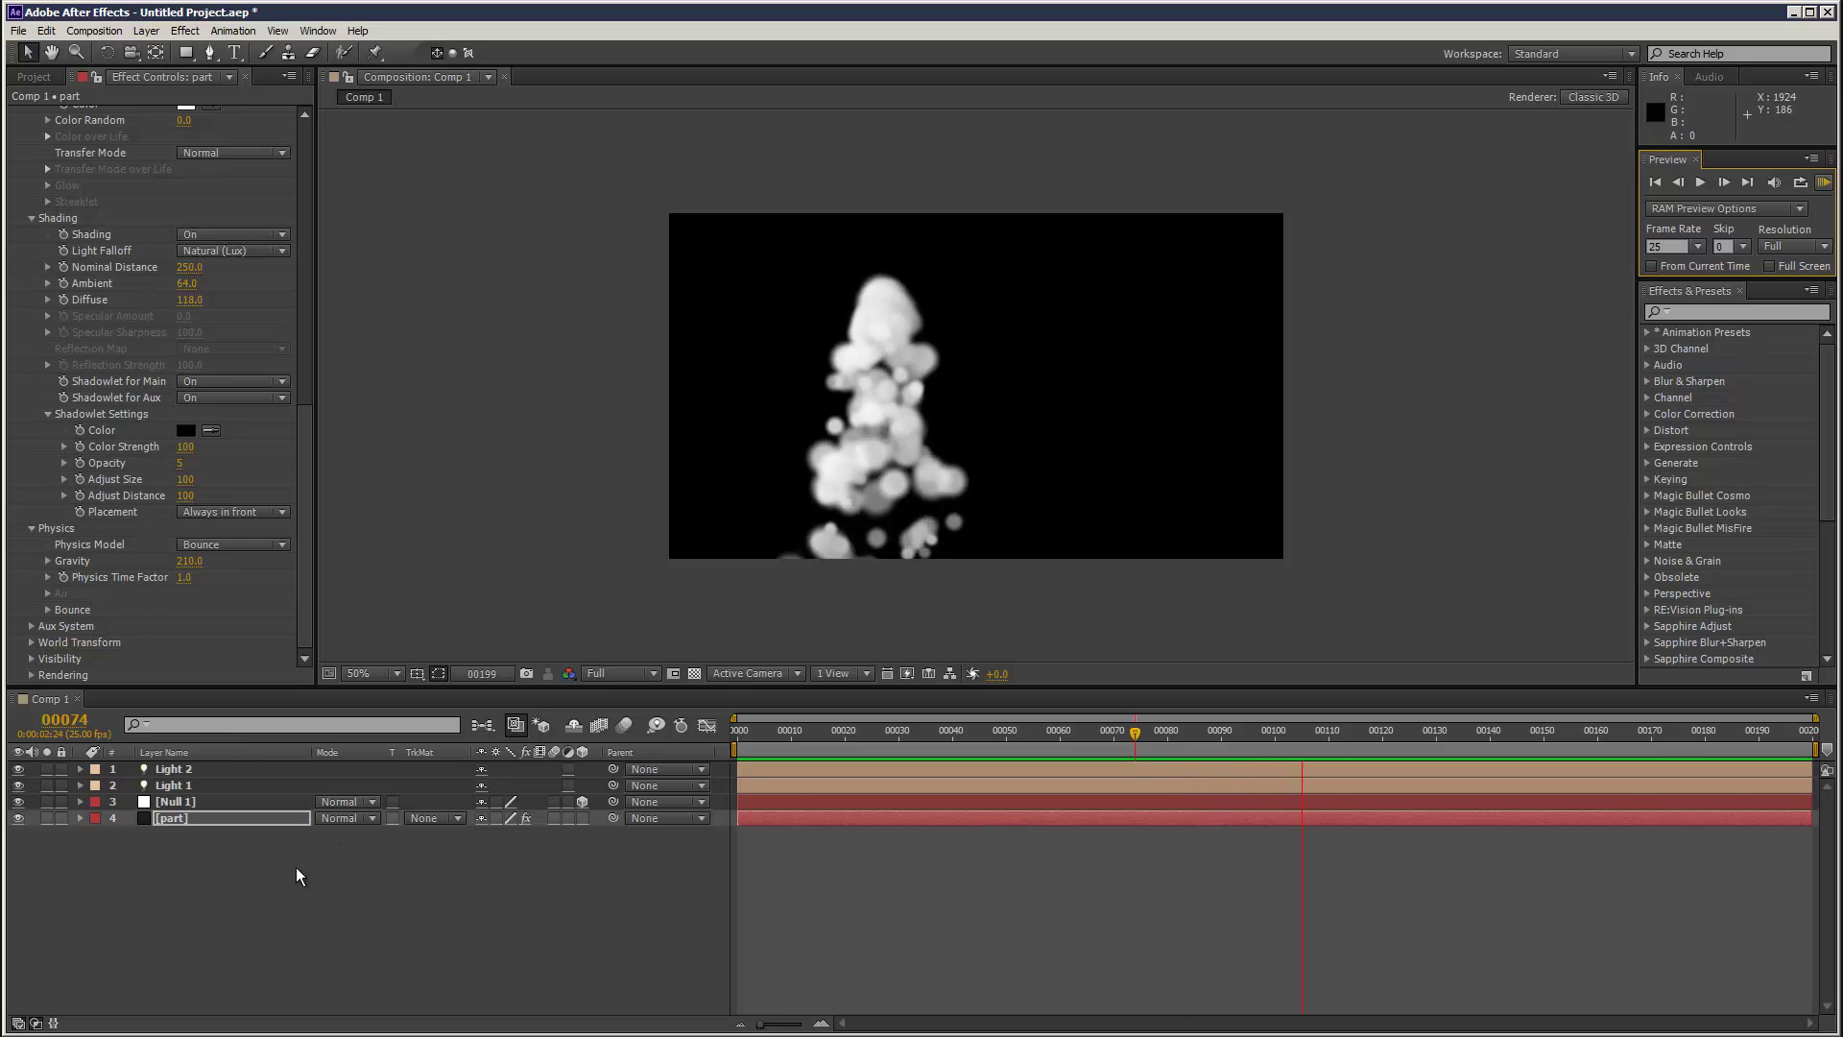
- Stop the preview and move Light 2 further right of the fountain
key("space")
left_click(191, 770)
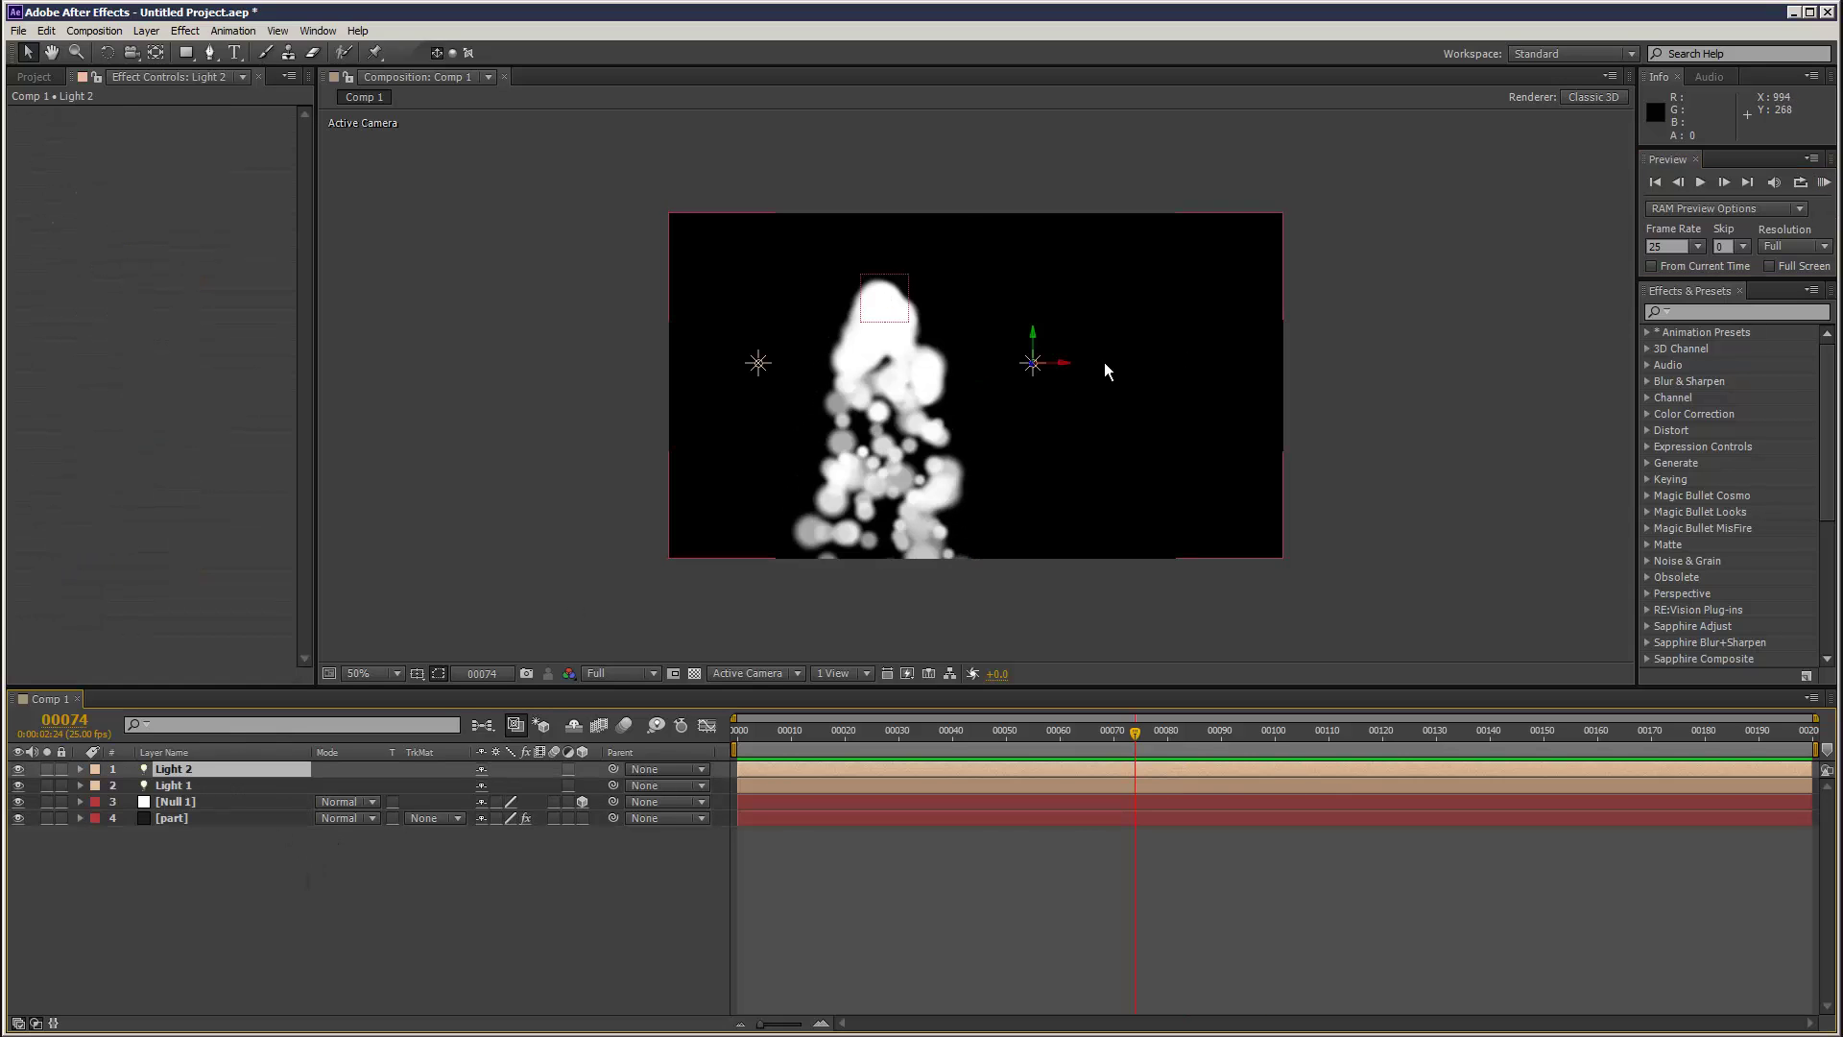
left_click(1062, 362)
left_click(223, 770)
left_click_drag(1065, 367, 1619, 381)
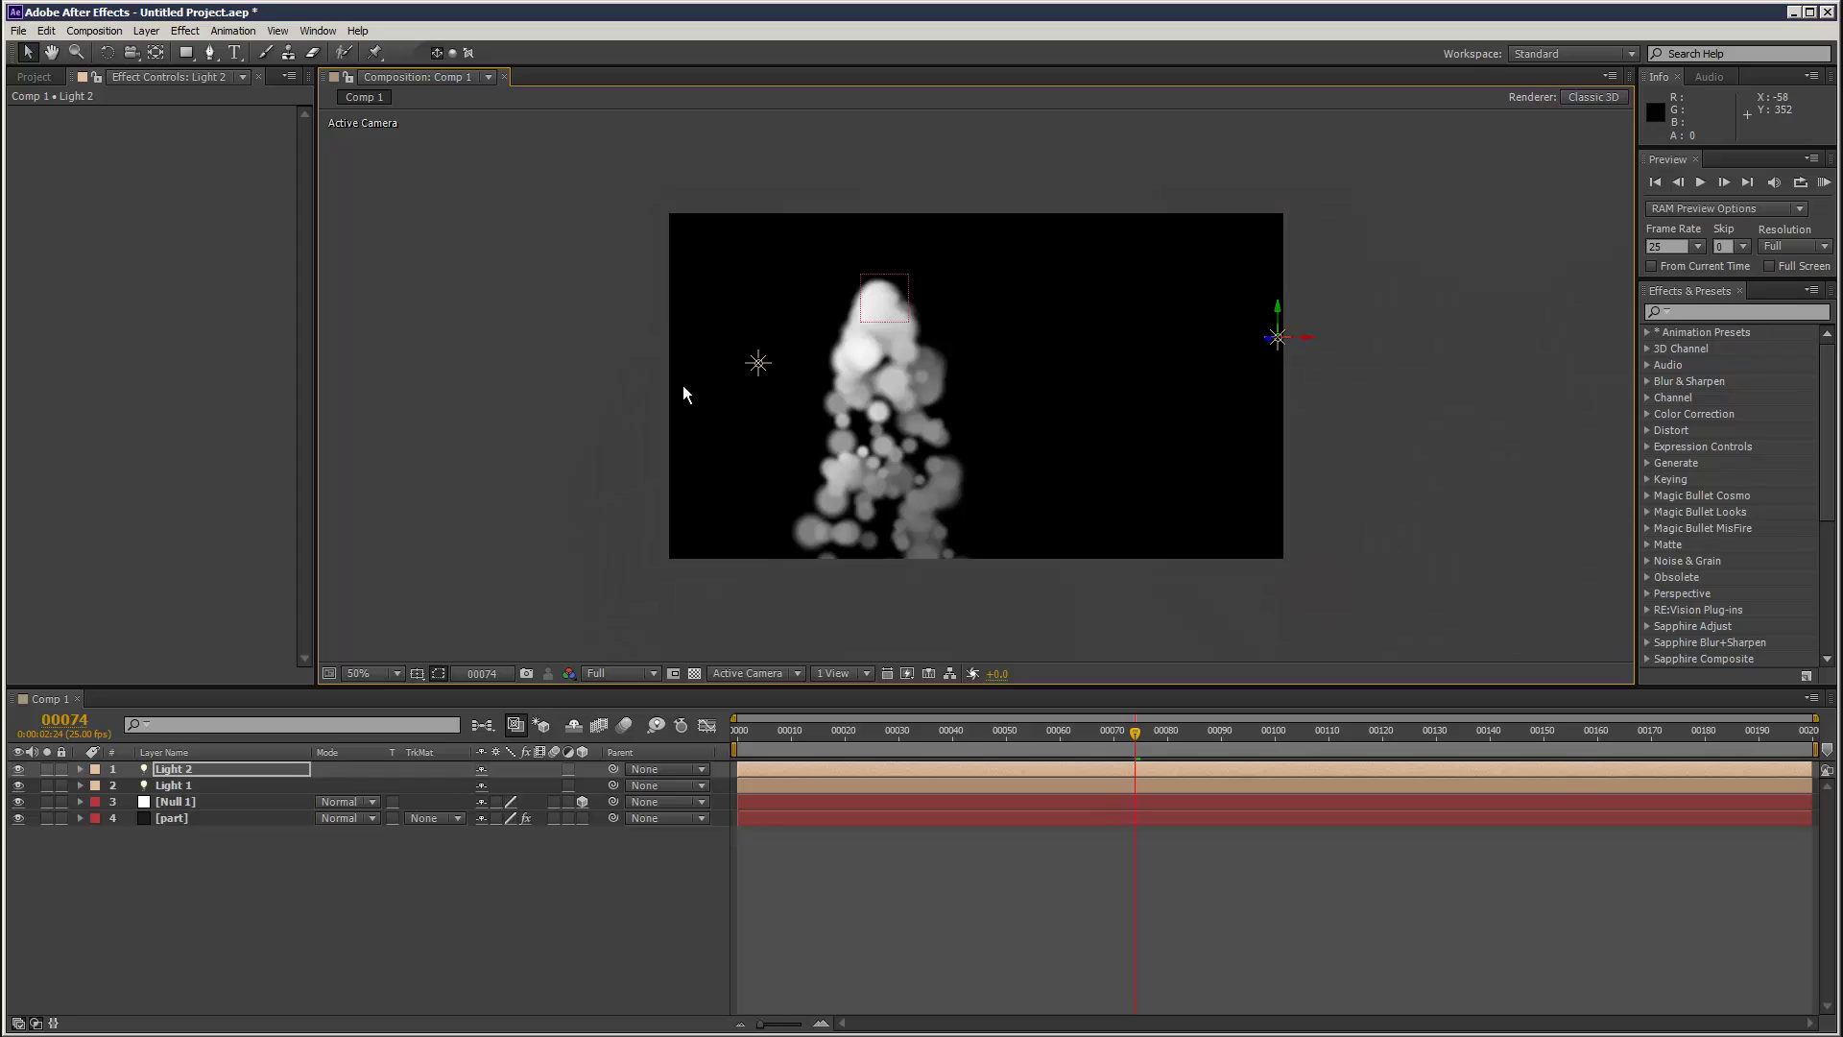
- Raise Light 1 slightly up and left, then show the Project panel
left_click(268, 783)
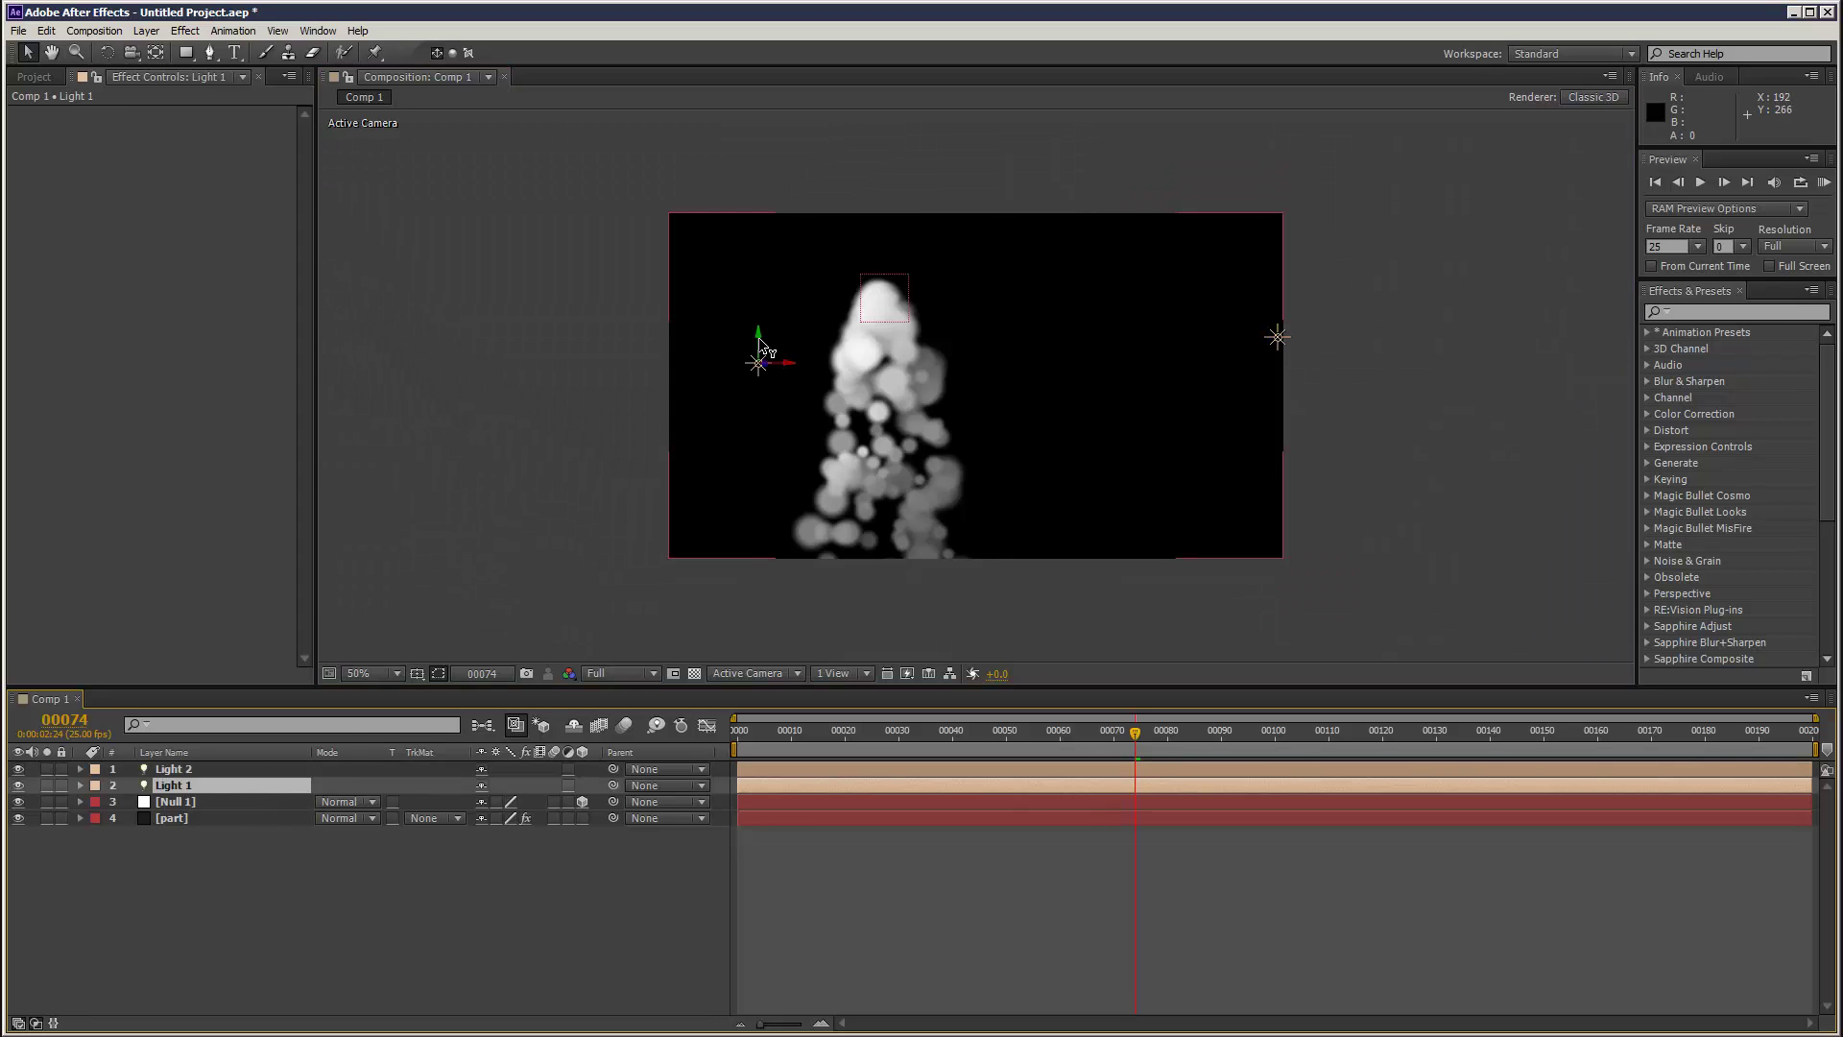
left_click_drag(761, 344, 789, 288)
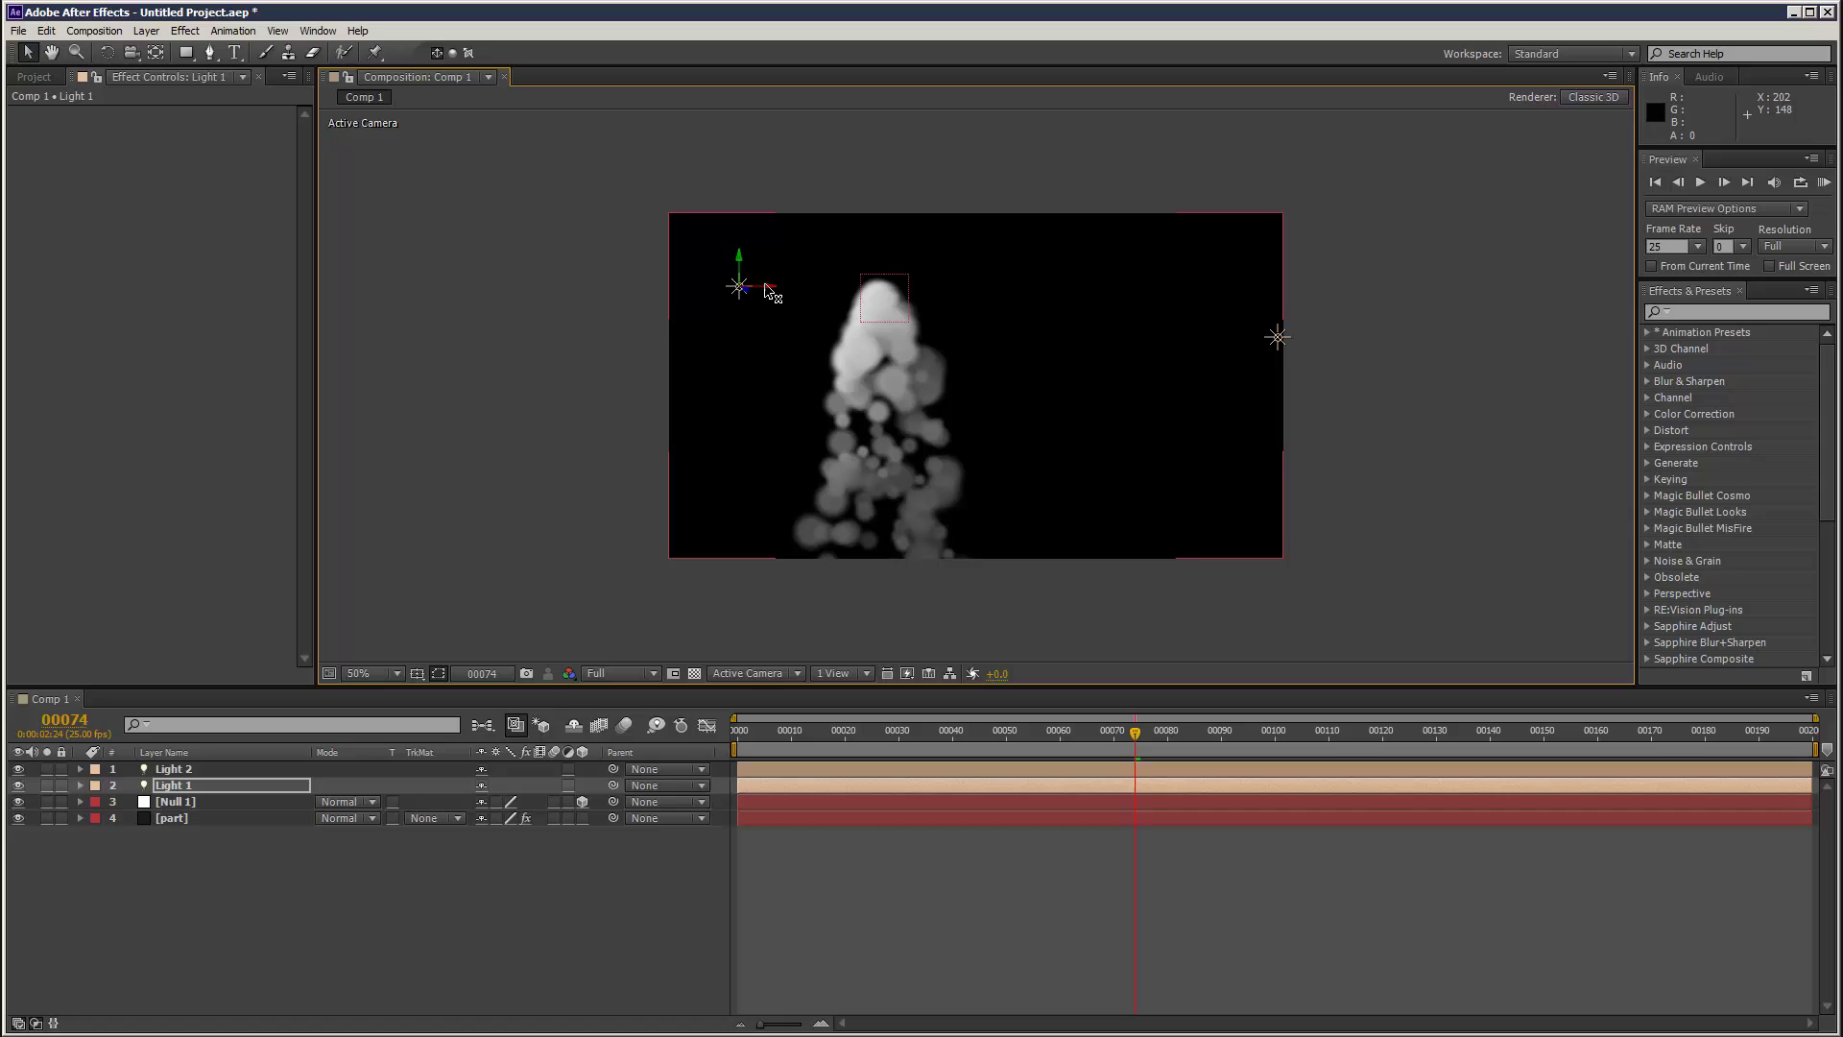
left_click_drag(768, 290, 724, 299)
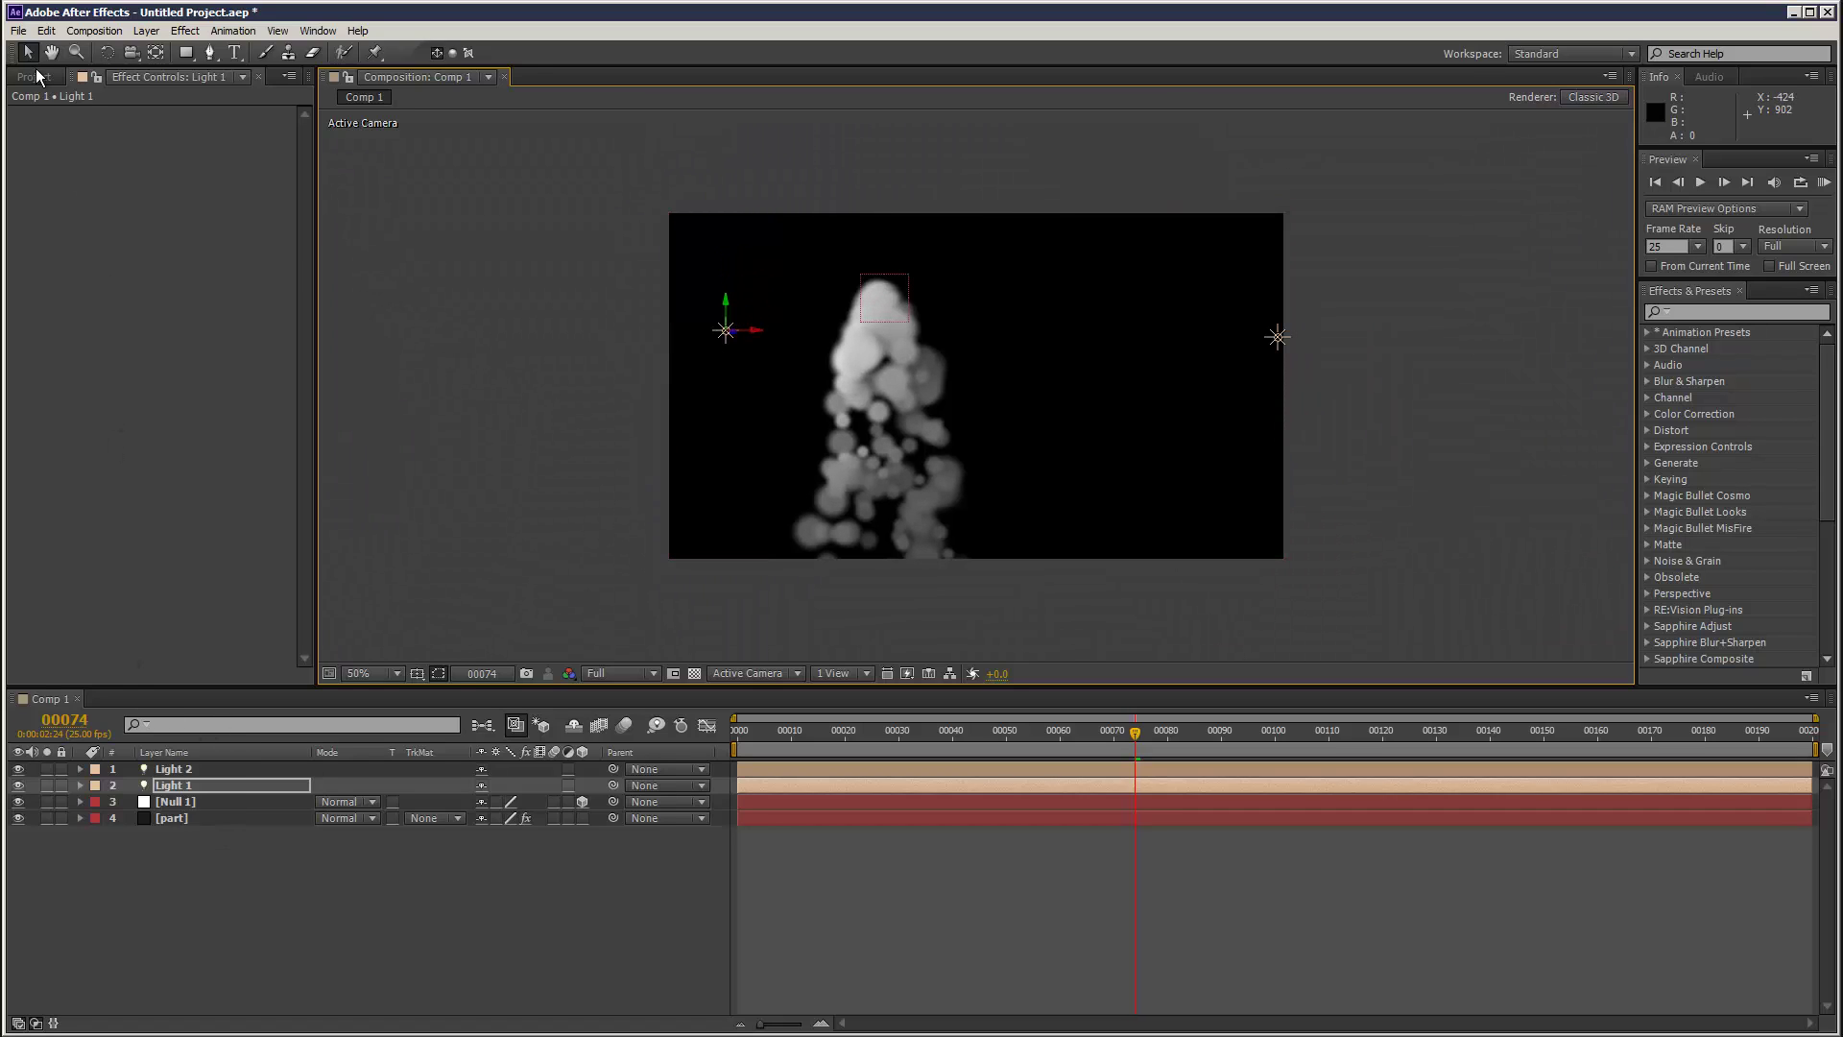
left_click(36, 75)
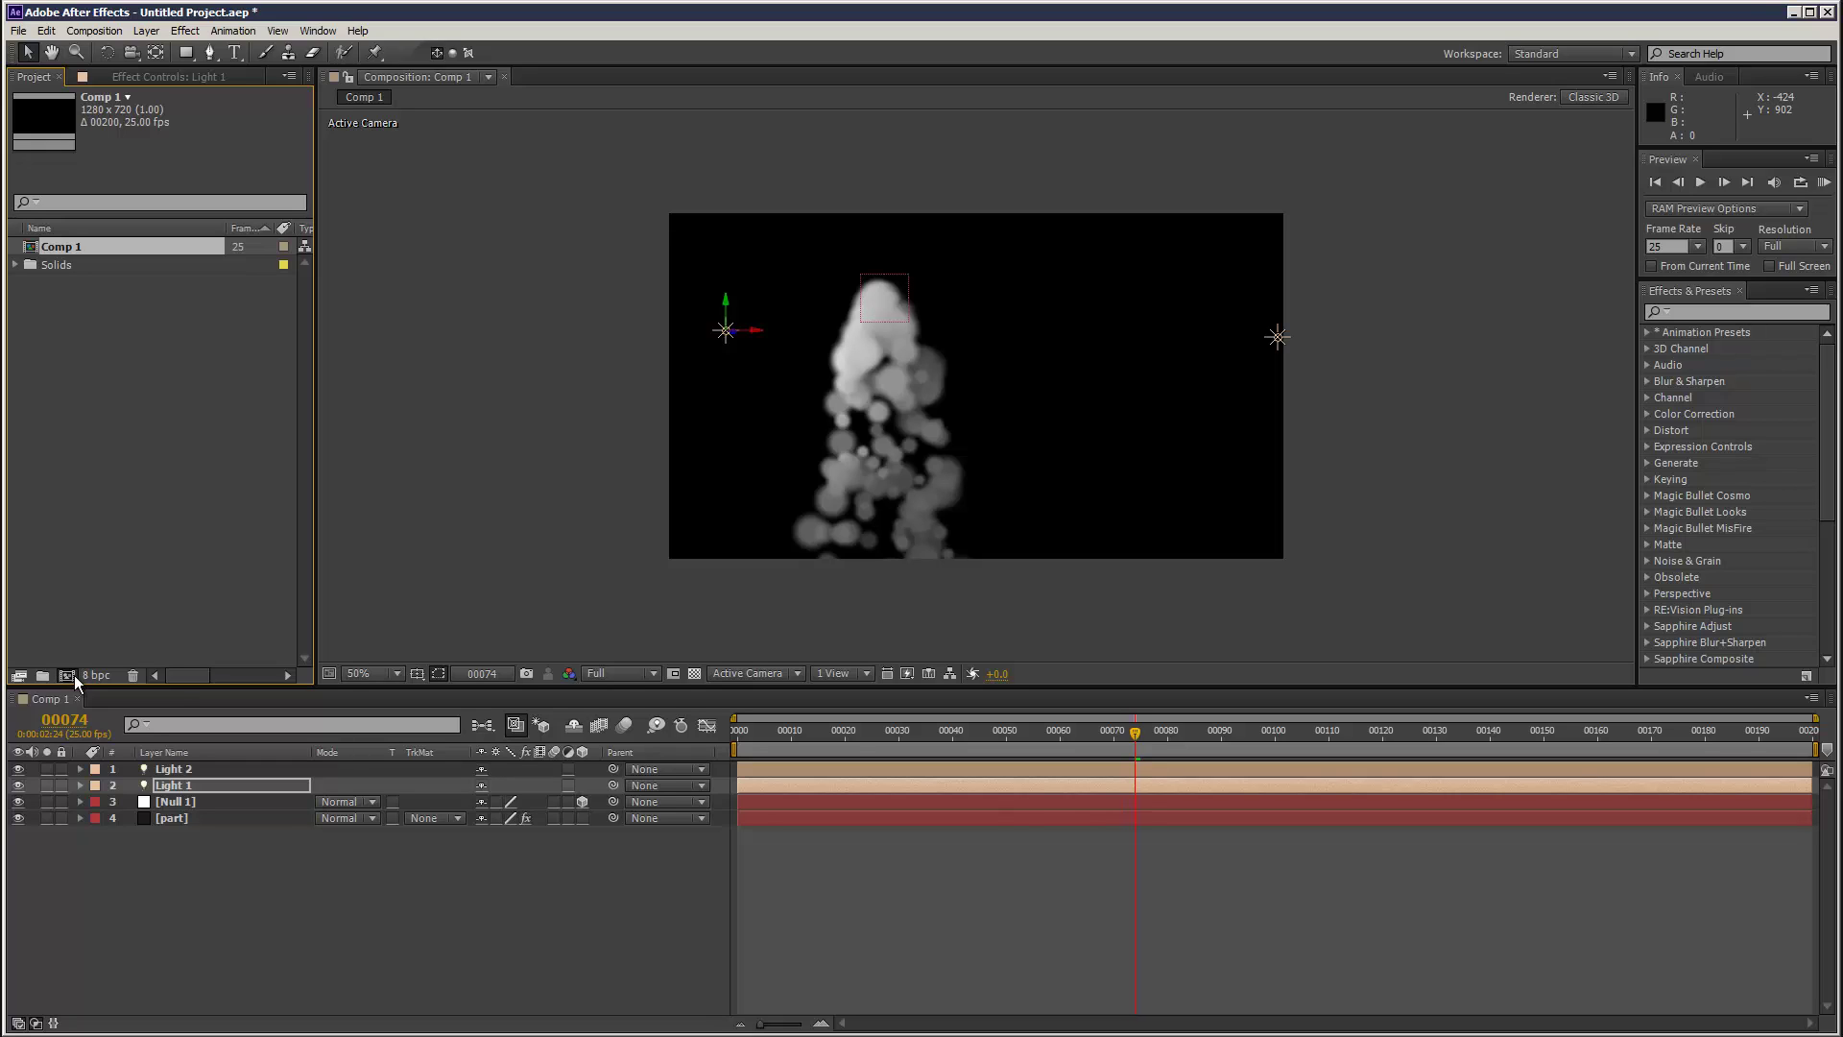
- Nest Comp 1 in a new composition and add a default solid beneath it
left_click_drag(61, 247, 73, 675)
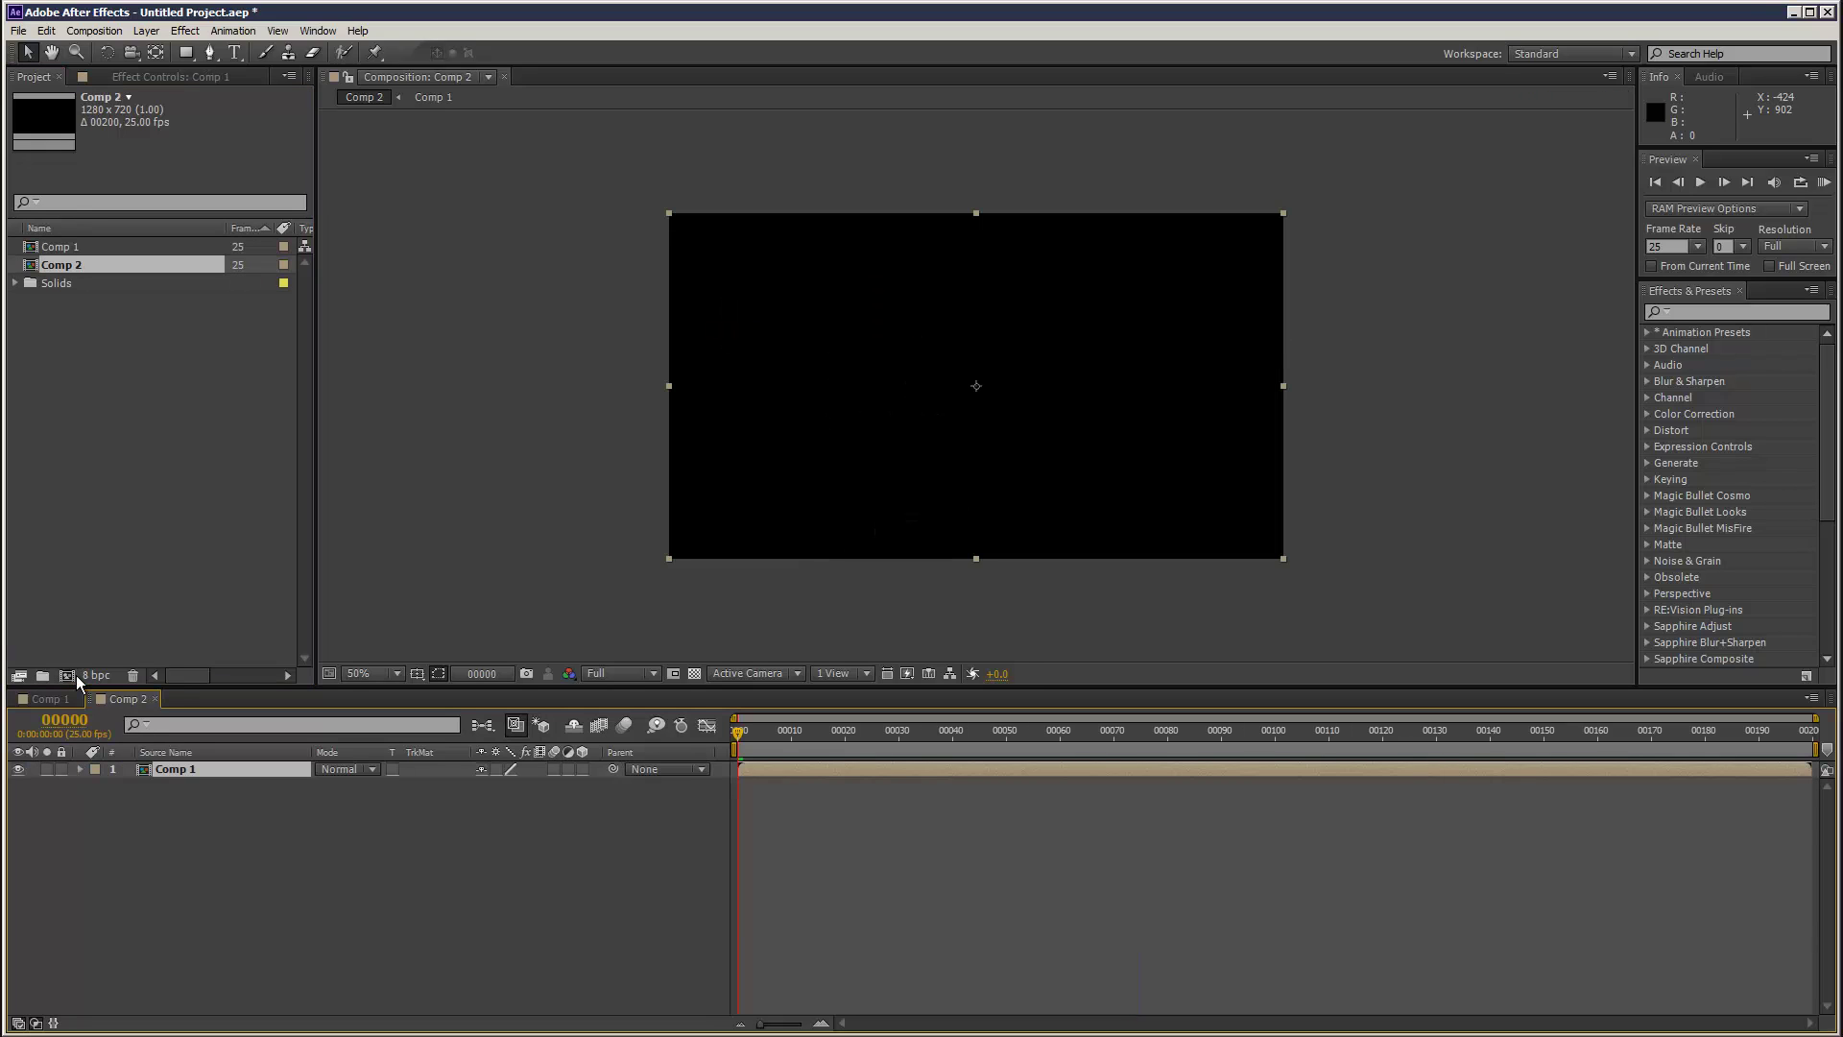
left_click(145, 31)
mouse_move(163, 45)
left_click(442, 63)
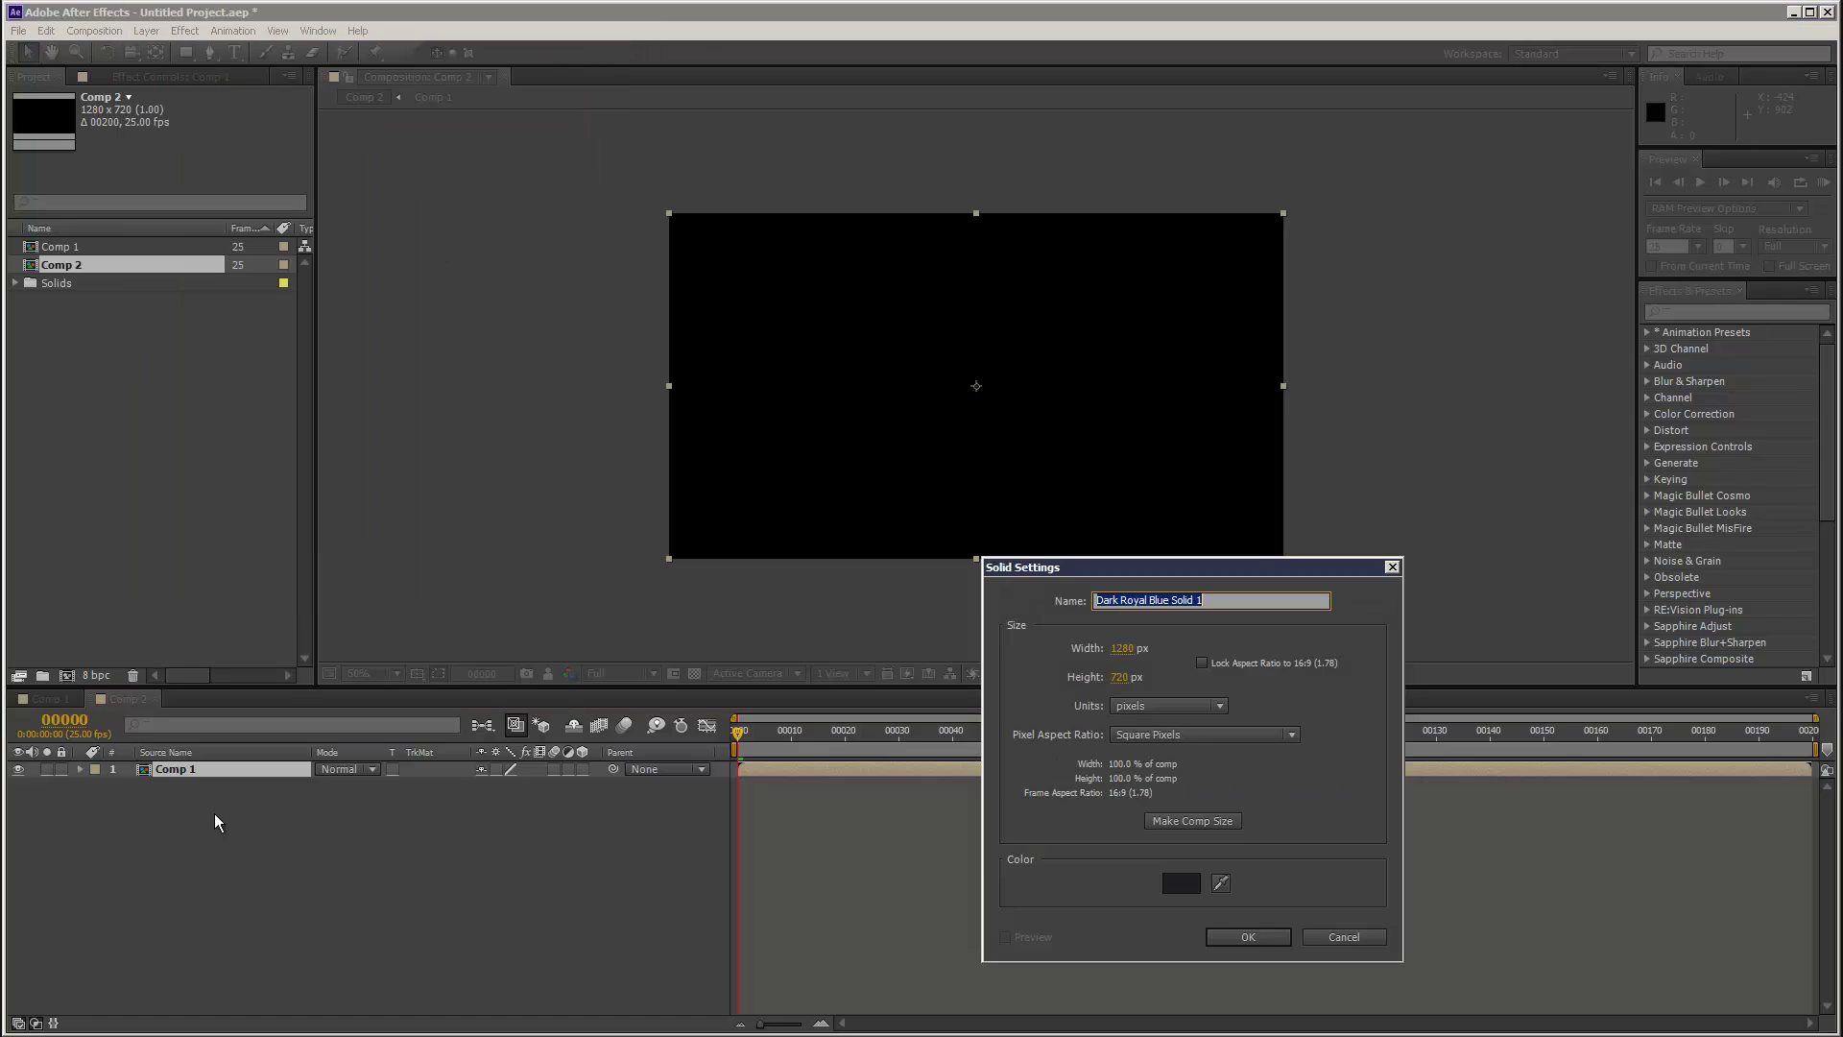
left_click(1244, 936)
left_click_drag(265, 767, 265, 788)
- Apply a radial Ramp to the solid with its start centred at Y 360
left_click(185, 30)
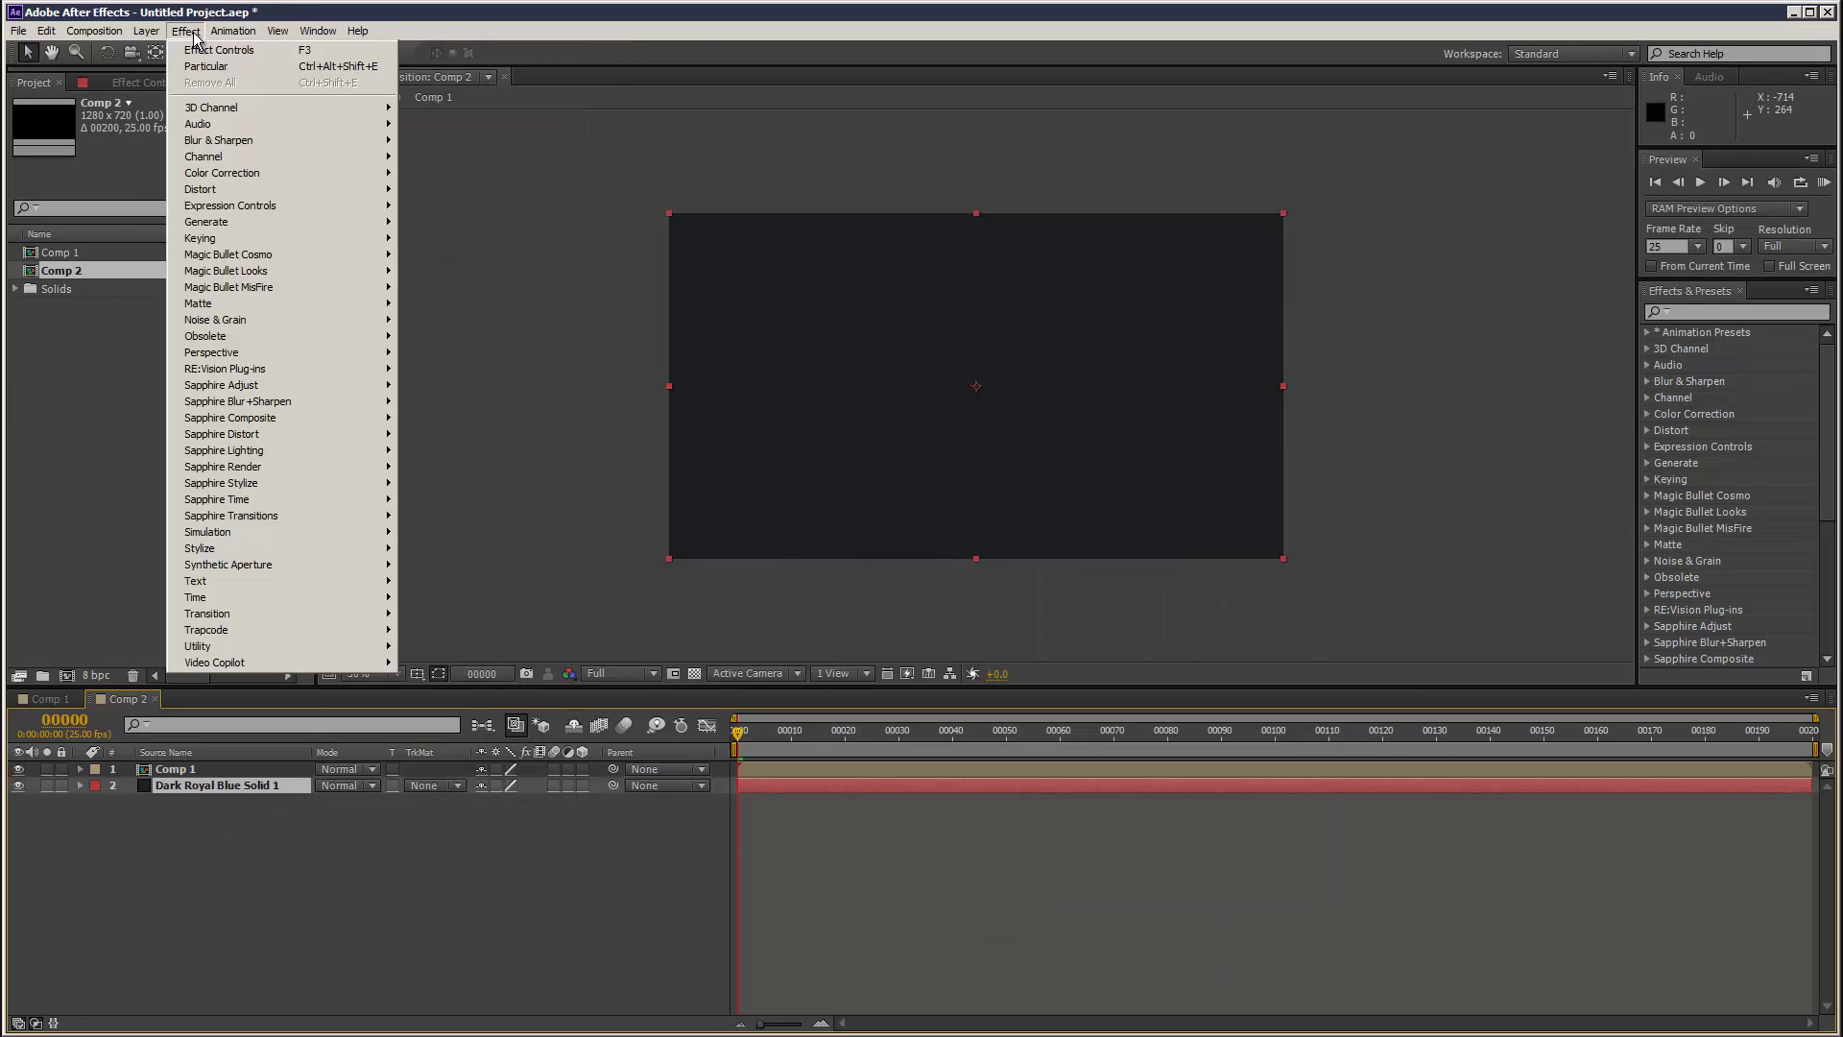
mouse_move(325, 221)
left_click(459, 565)
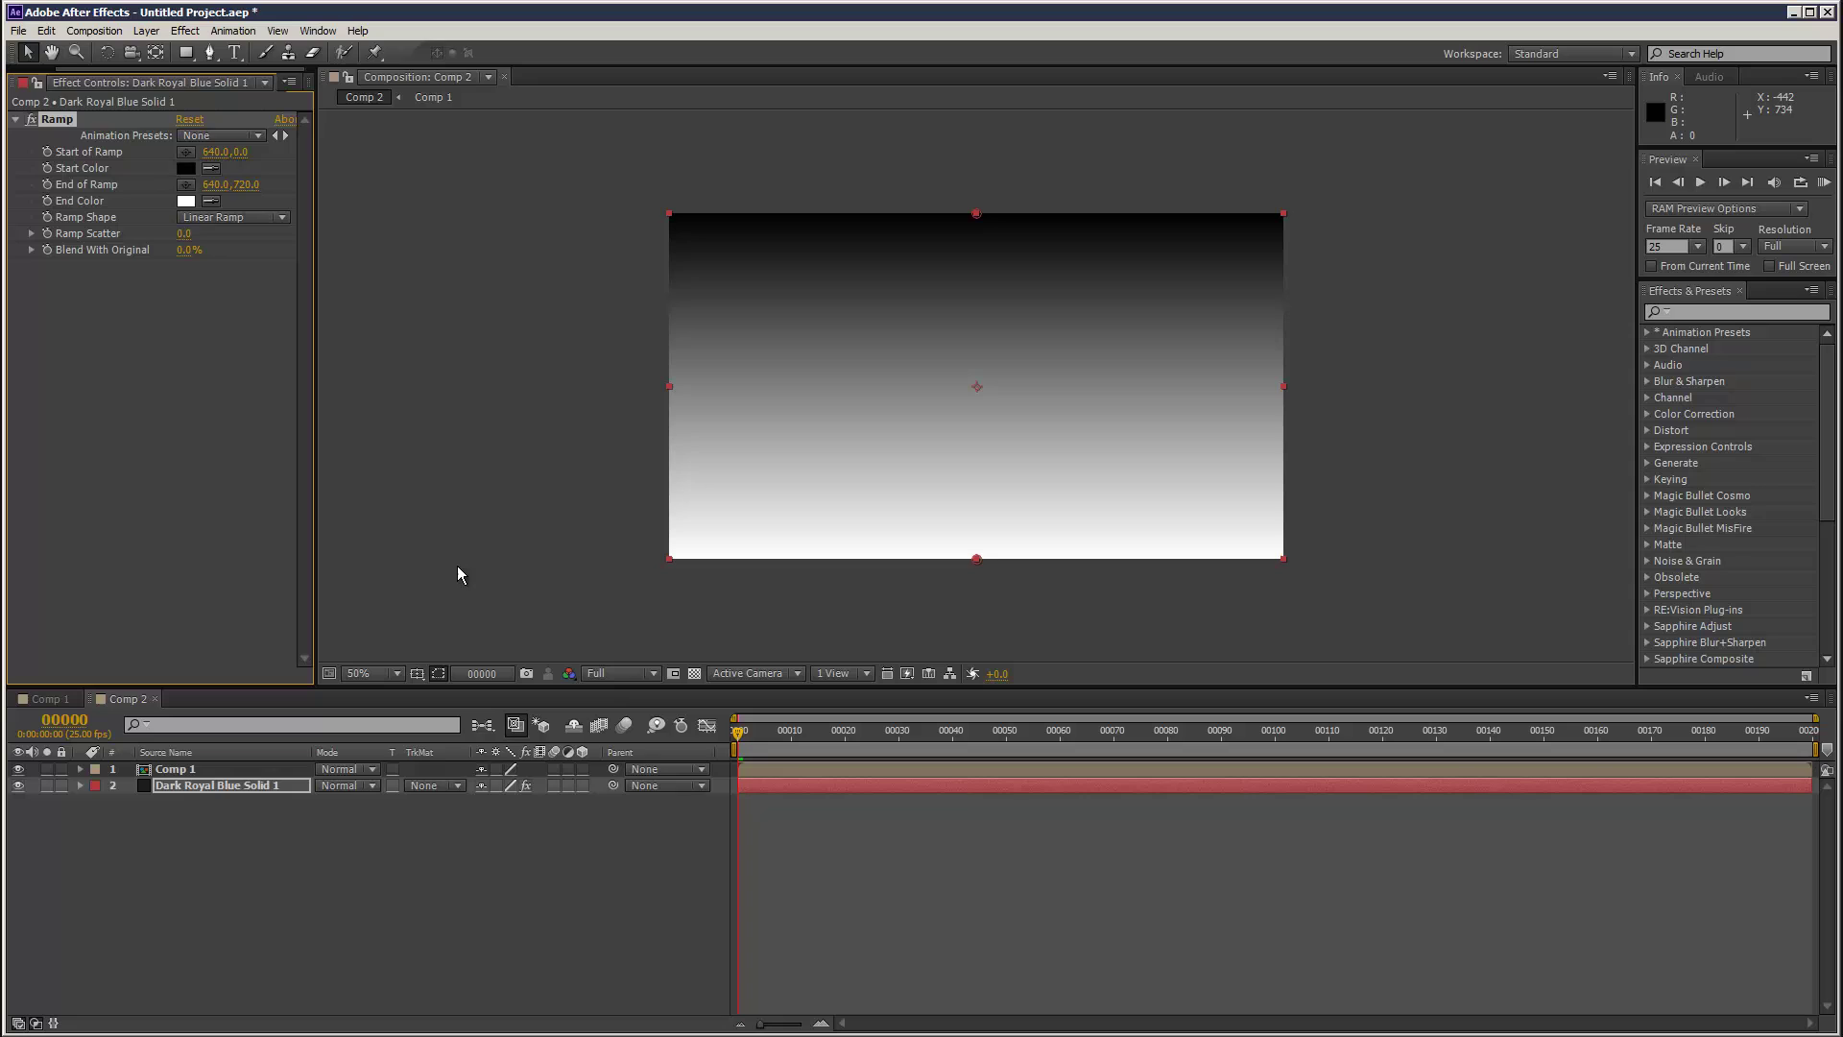
left_click(236, 236)
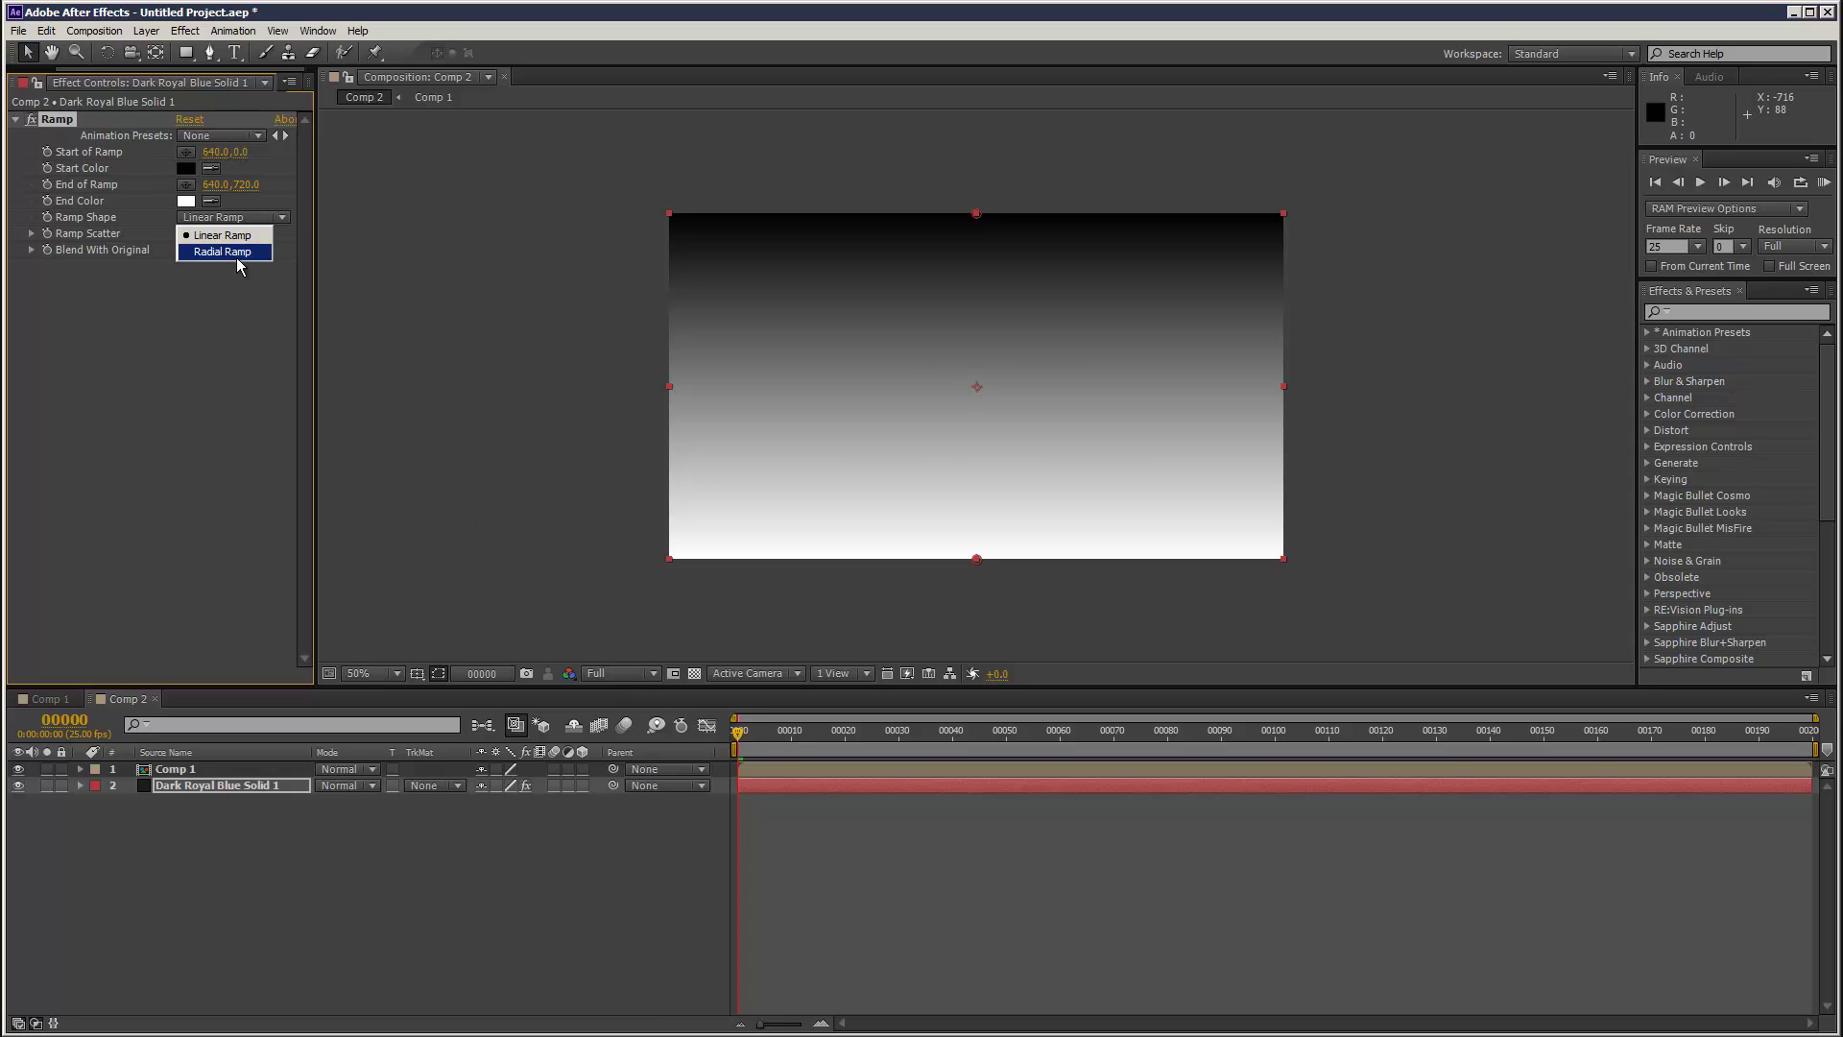
left_click(230, 251)
left_click_drag(248, 152, 265, 146)
left_click(251, 152)
type("36")
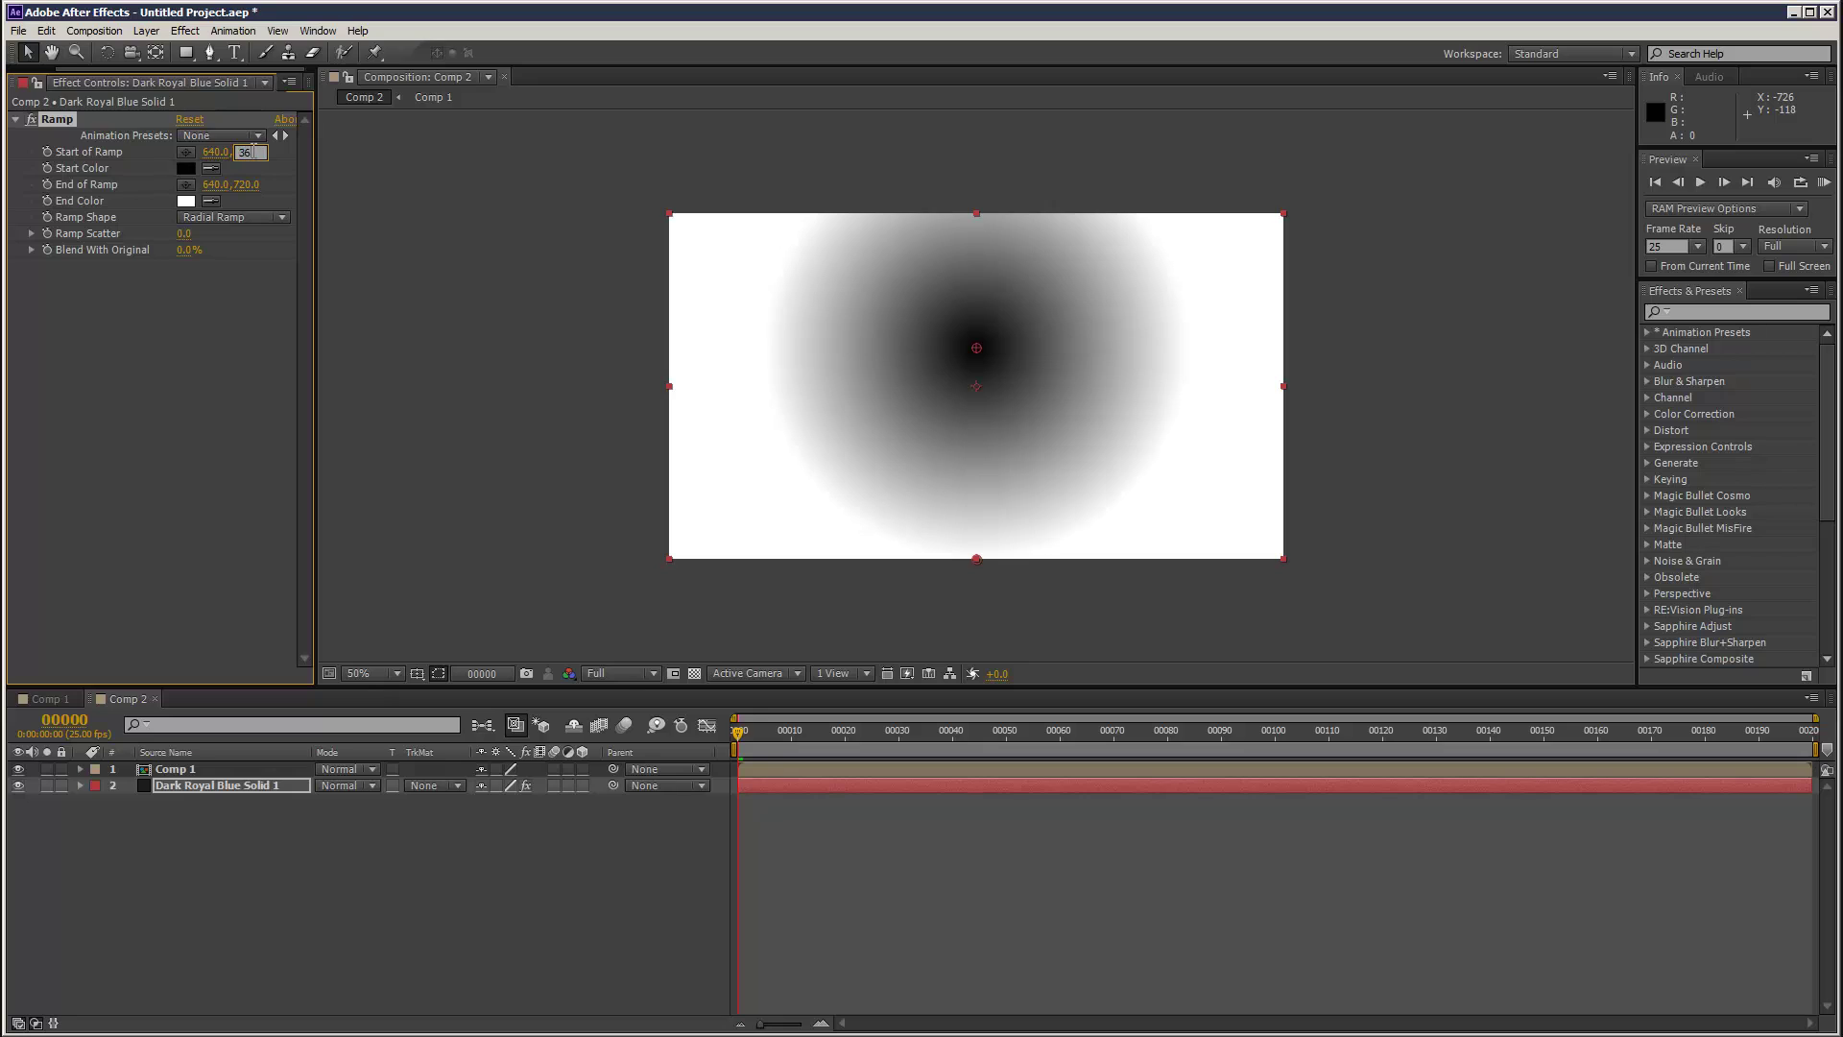
type("0")
key("Return")
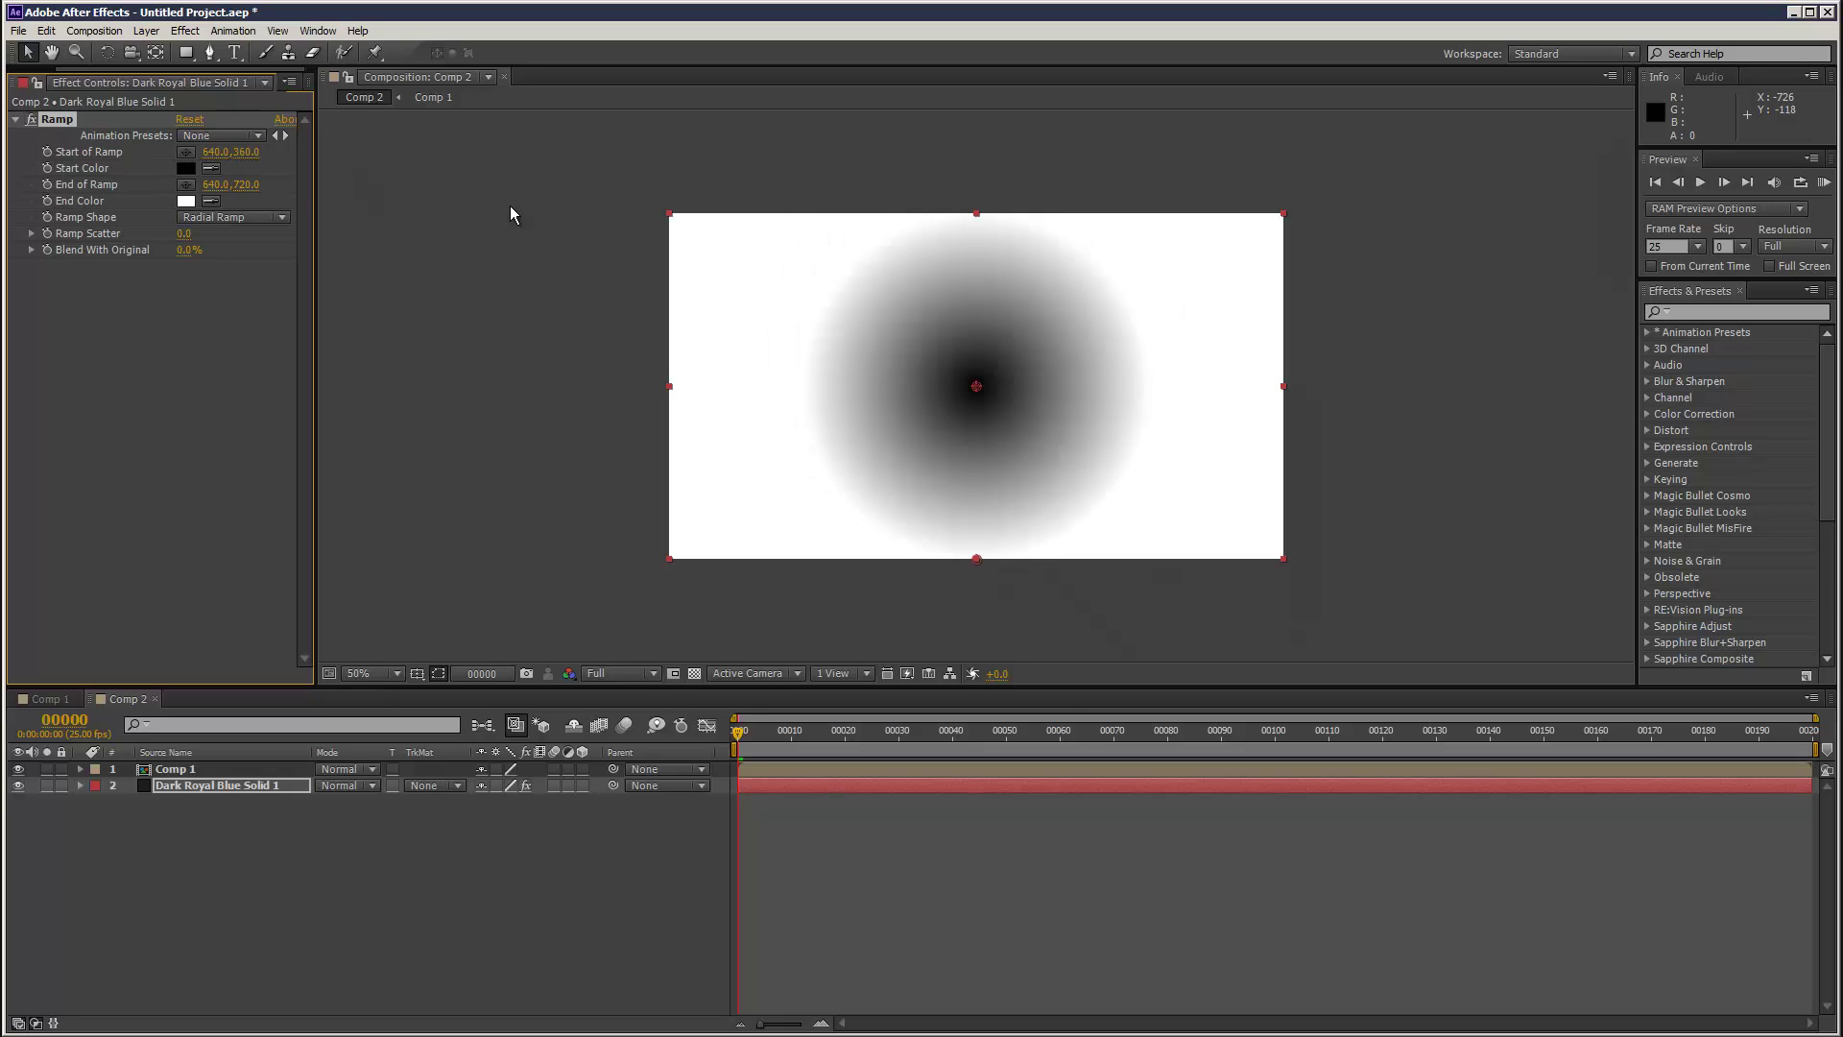
- Set the ramp start colour to green and the end colour to deep green
left_click(183, 169)
left_click(1470, 759)
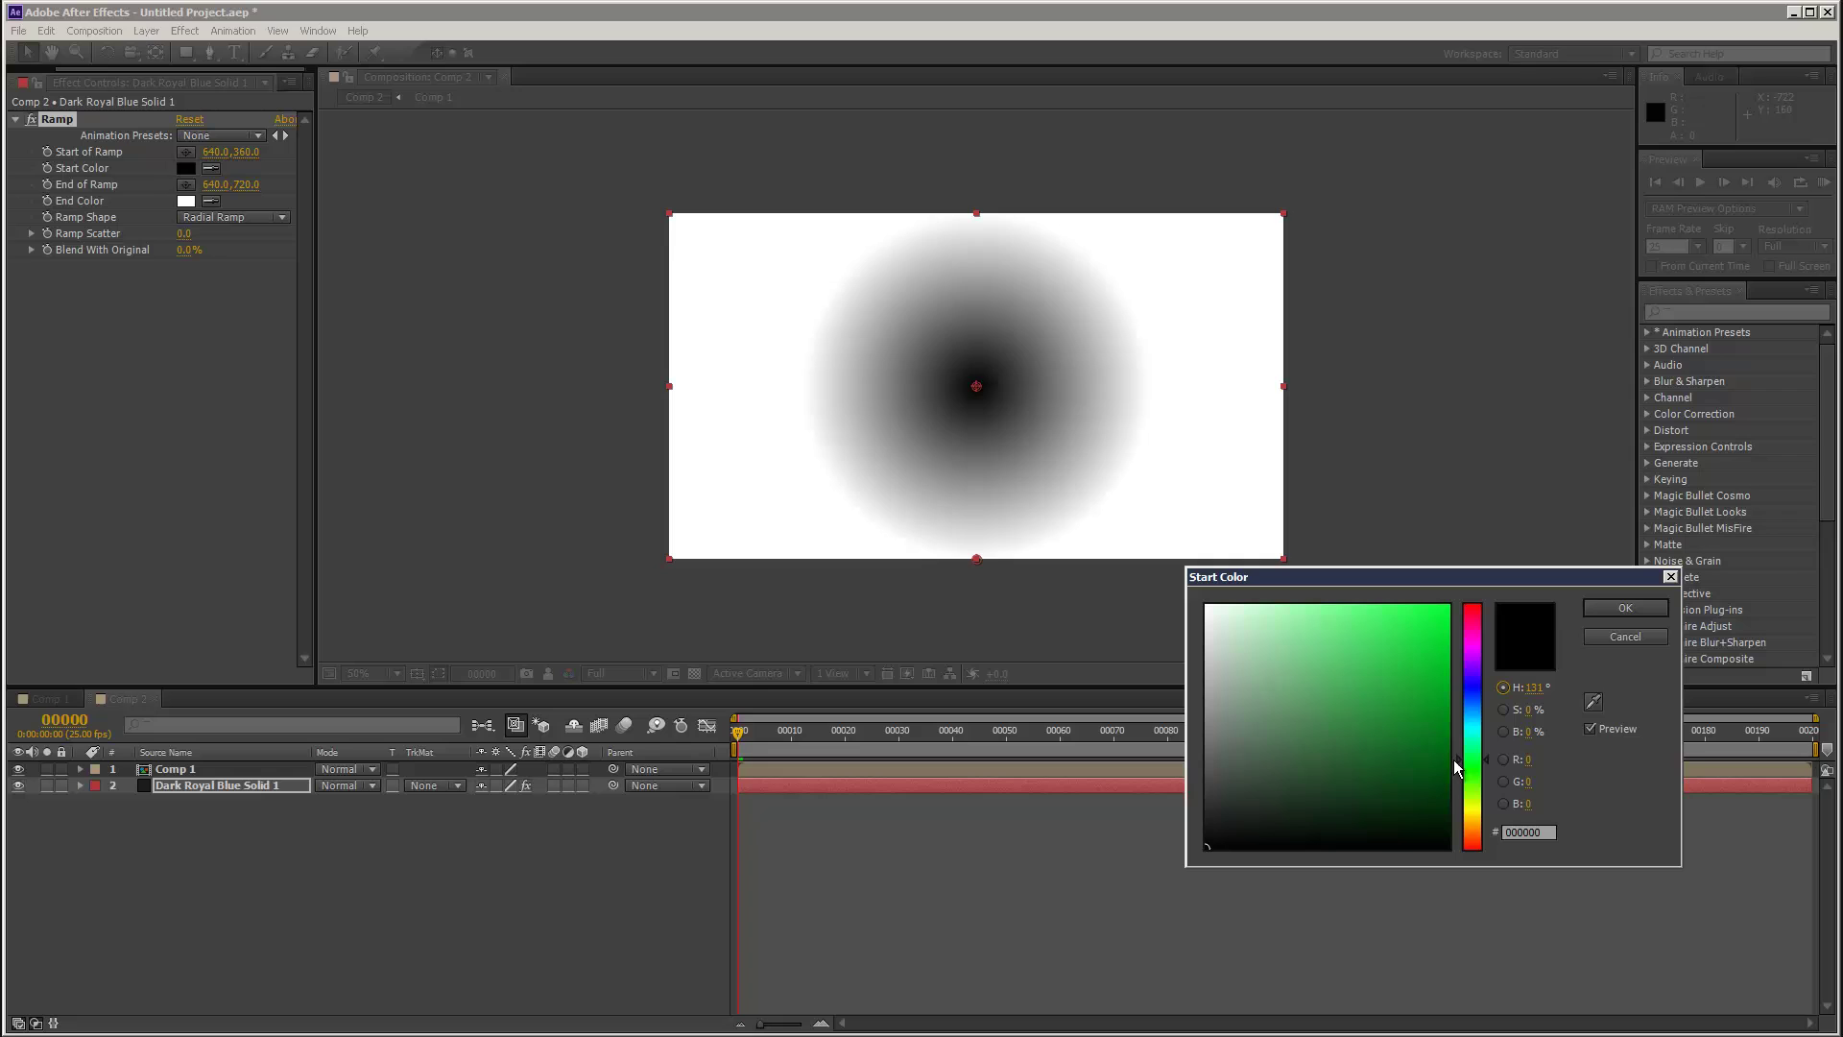
left_click(1379, 765)
left_click(1659, 598)
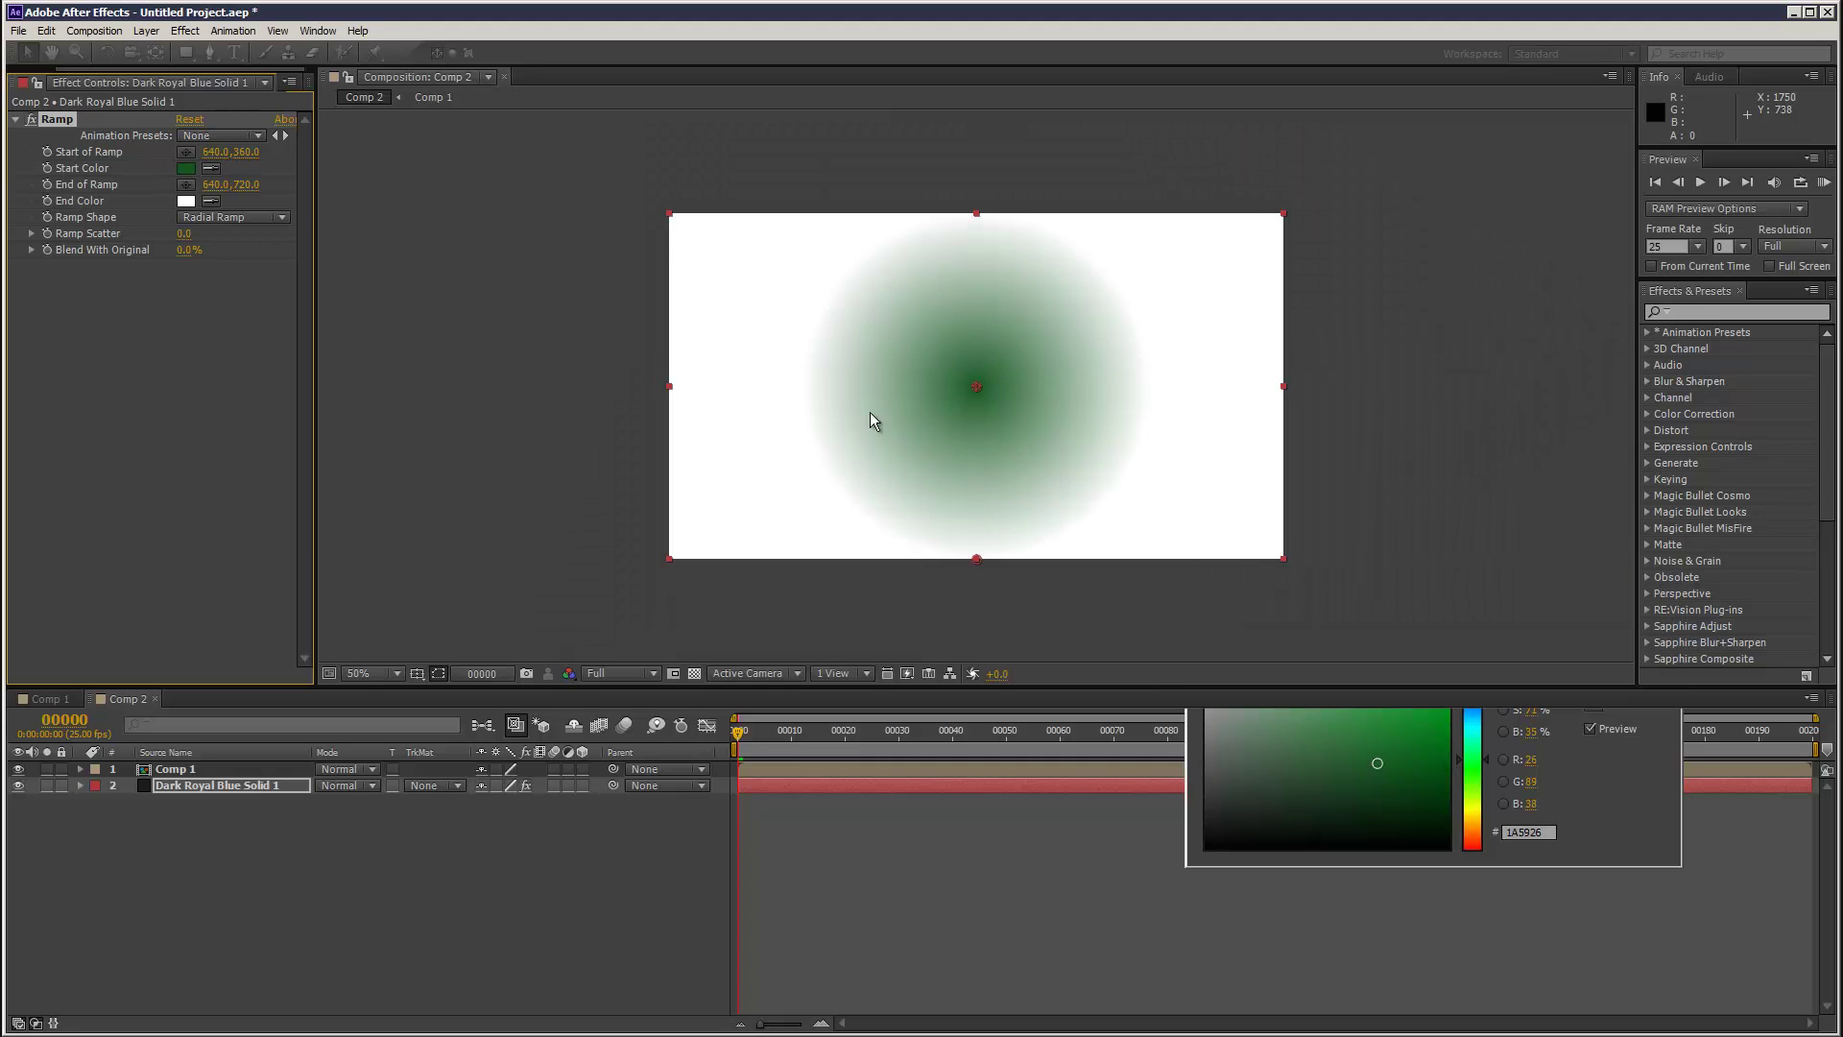
left_click(186, 200)
left_click(1475, 756)
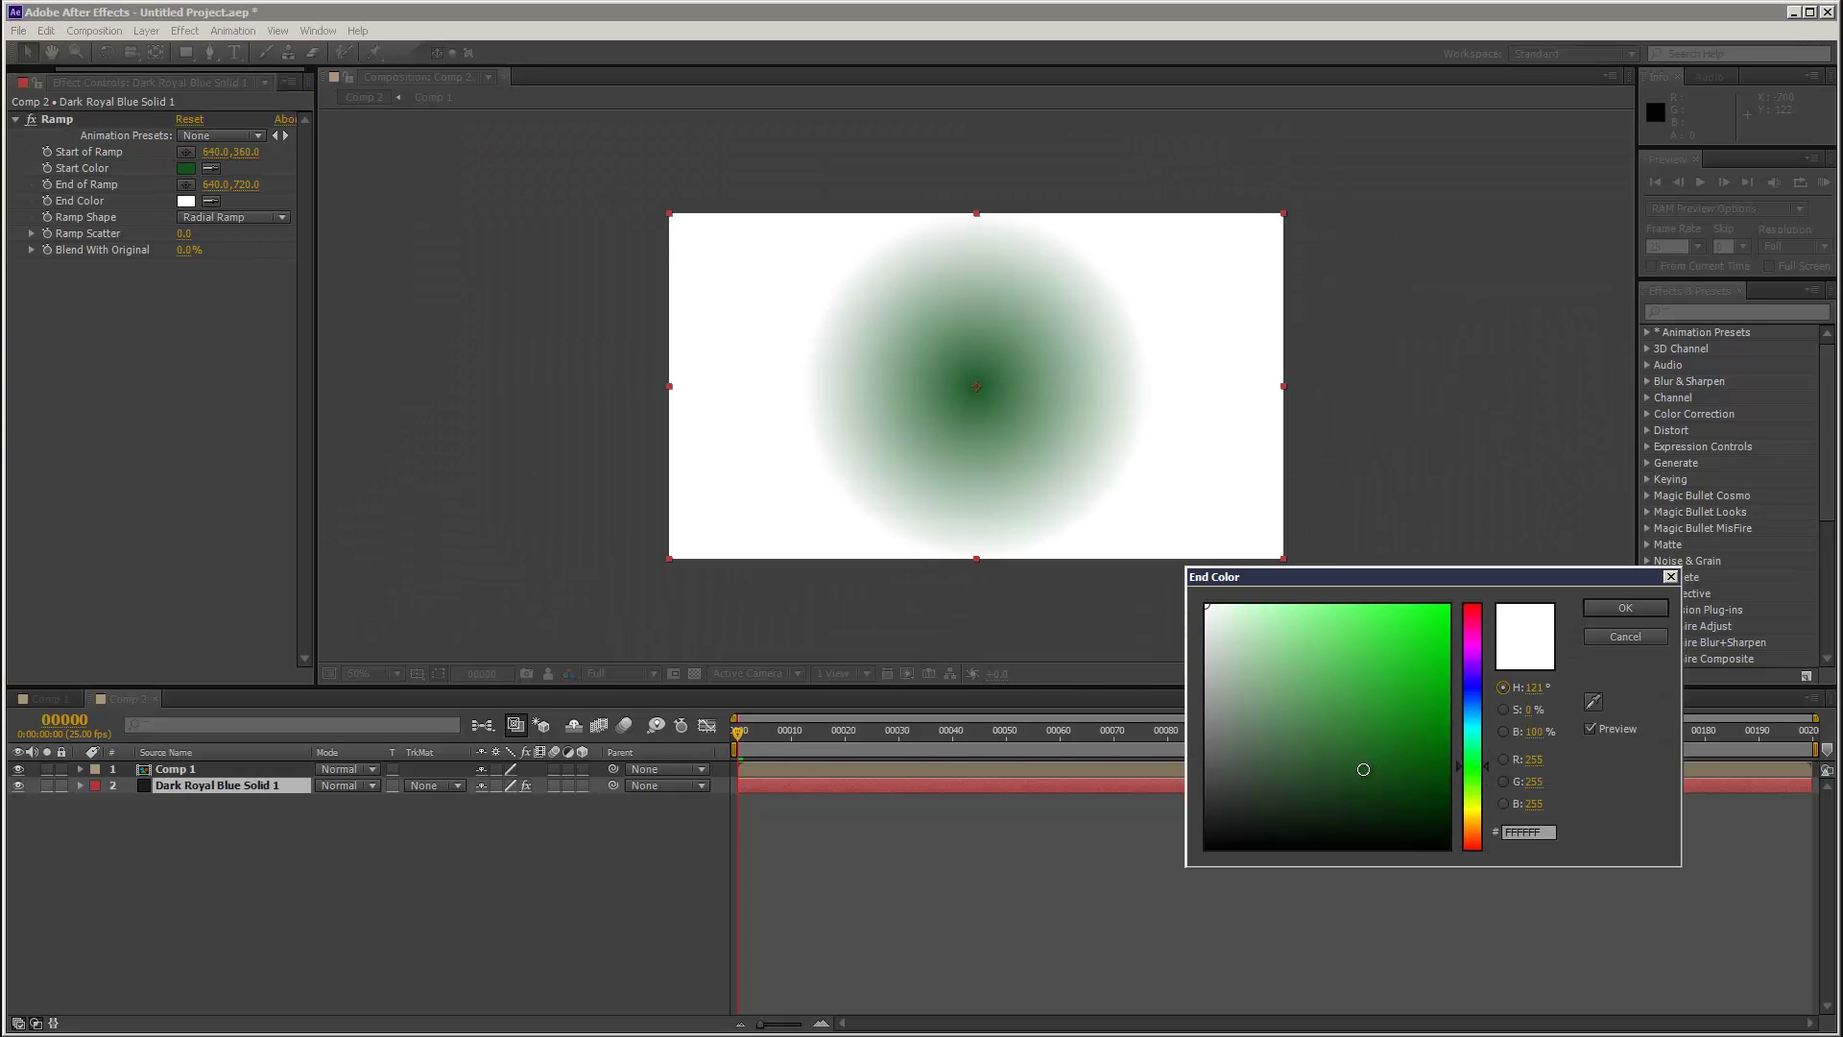
left_click_drag(1317, 814, 1329, 809)
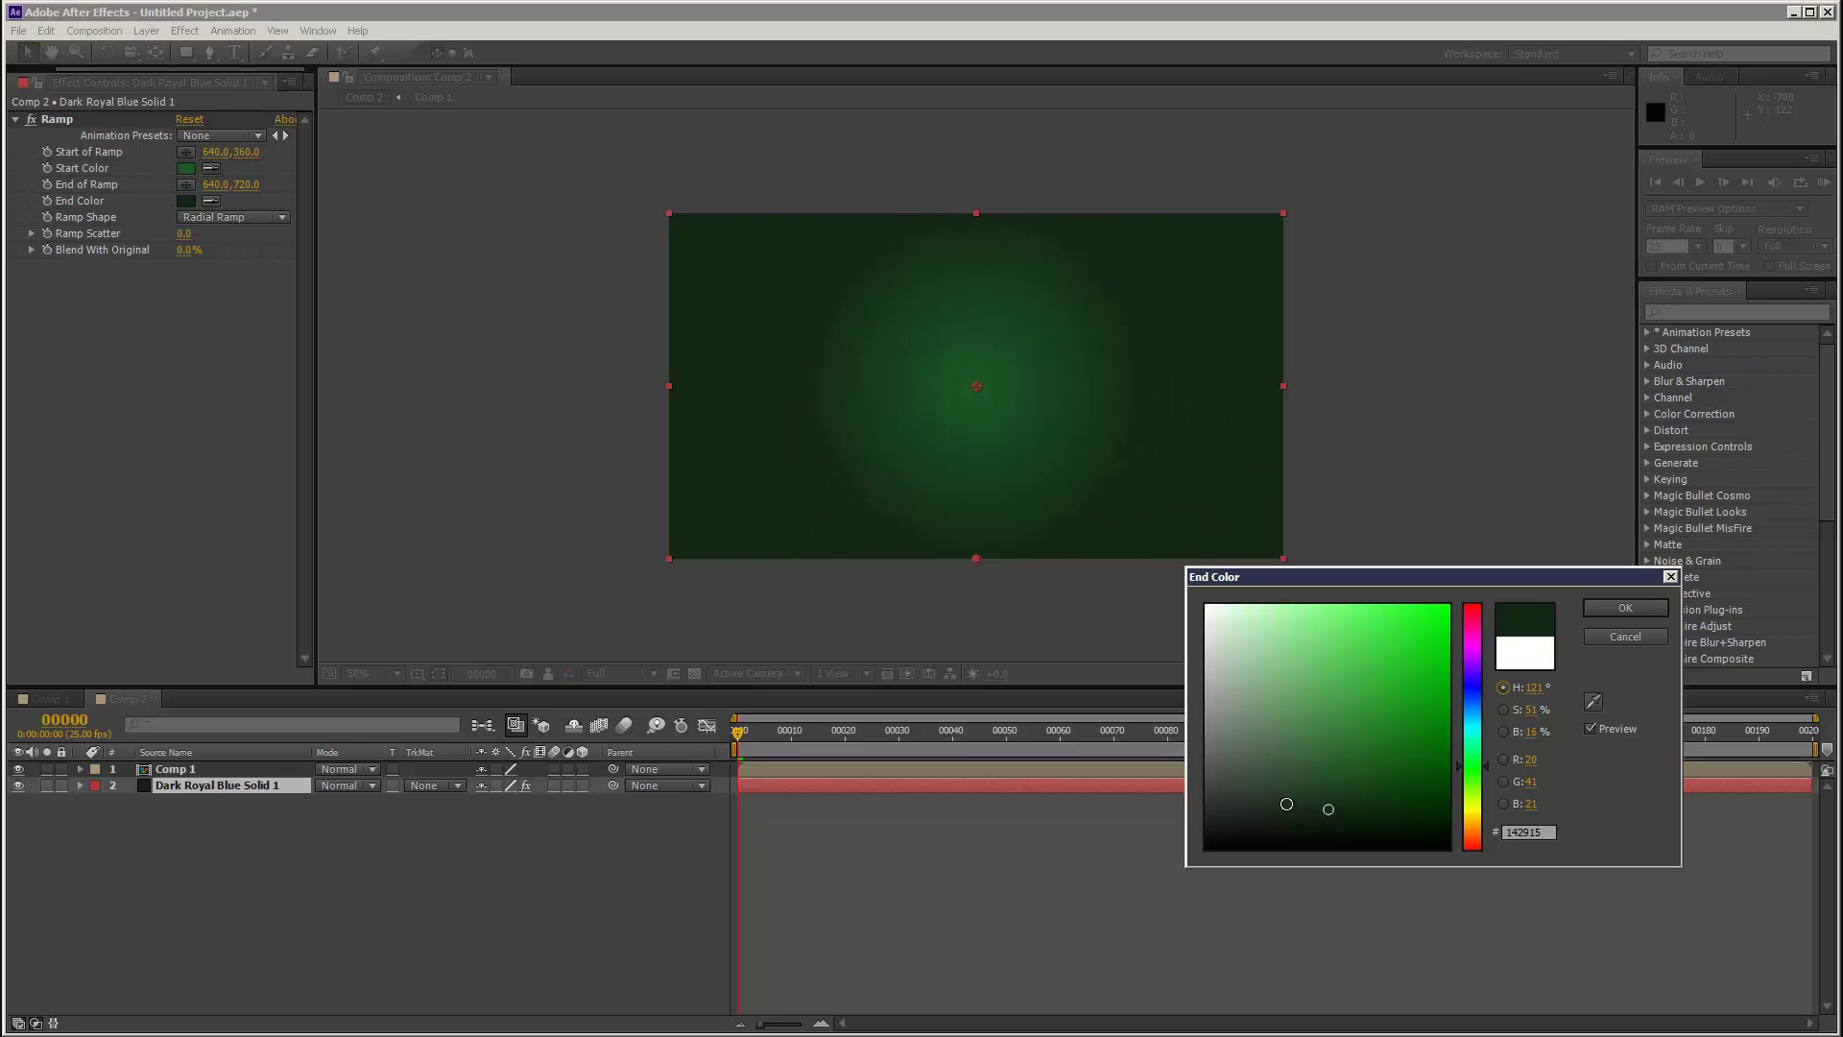
left_click(1624, 605)
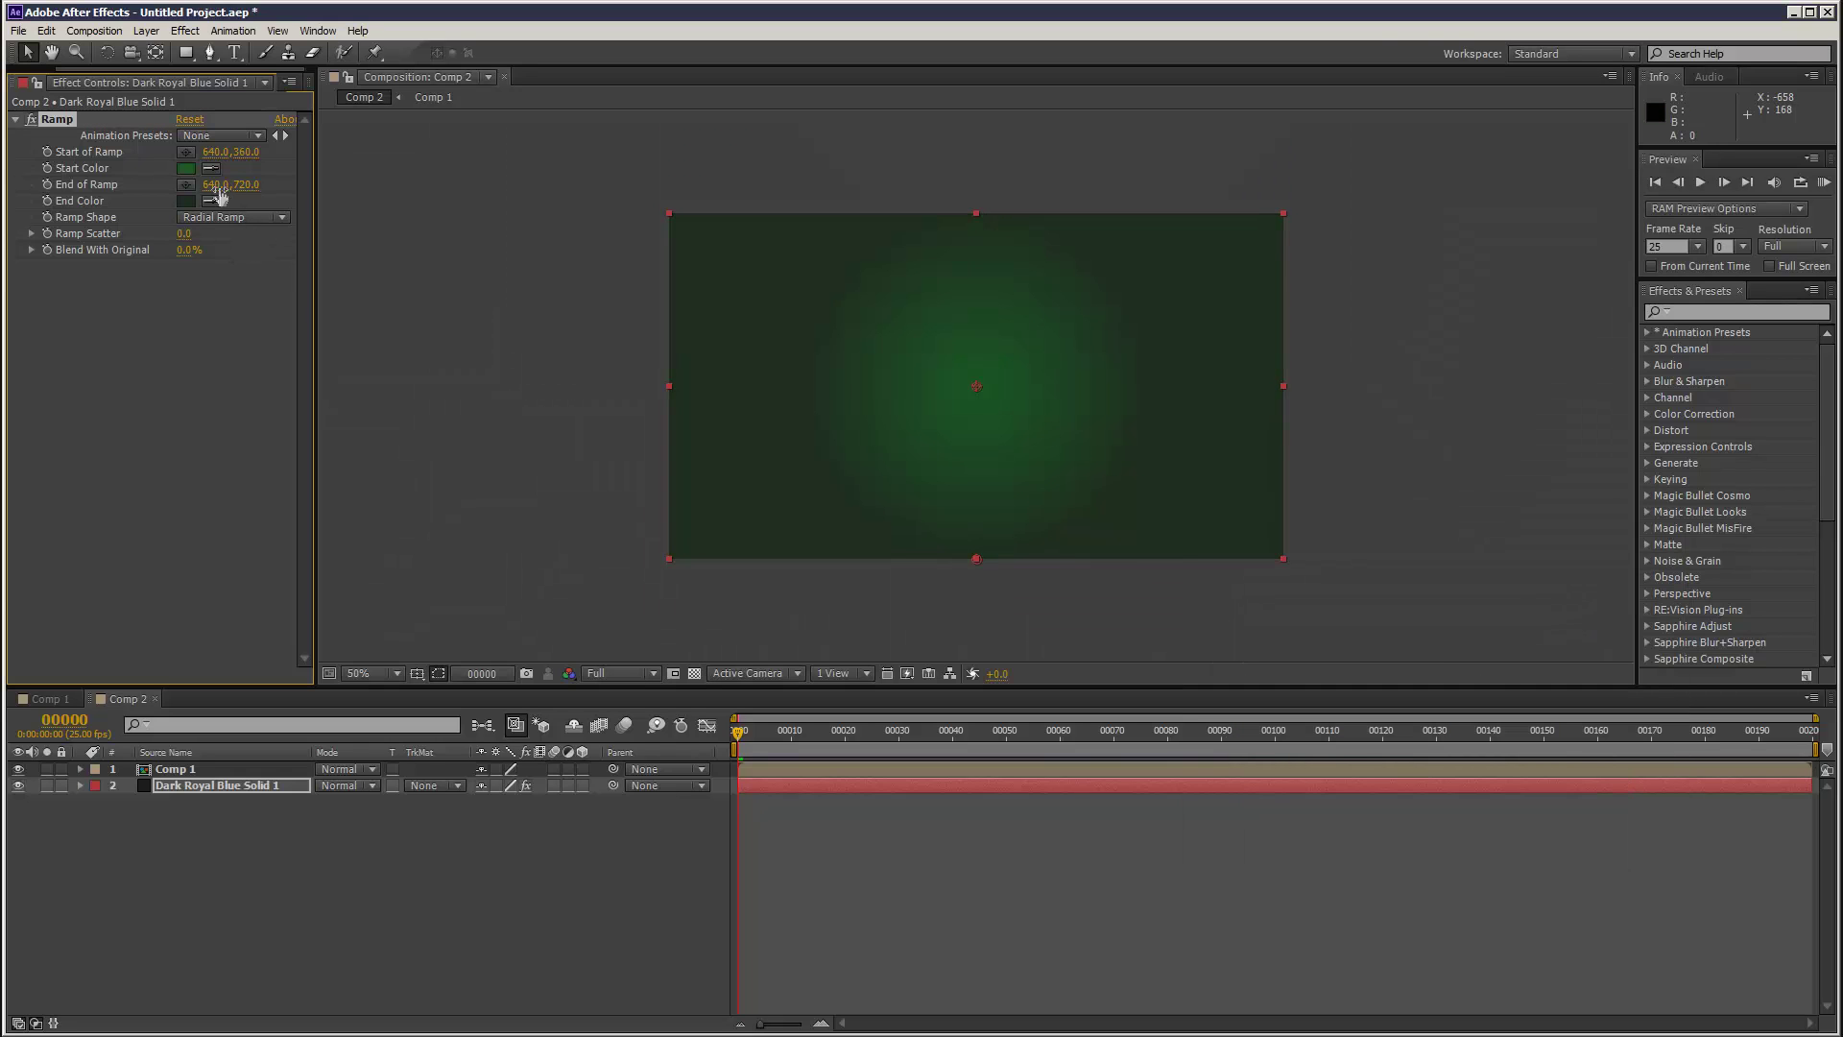
- Widen the gradient, brighten the start colour toward teal, and go to frame 78
left_click_drag(329, 190, 755, 180)
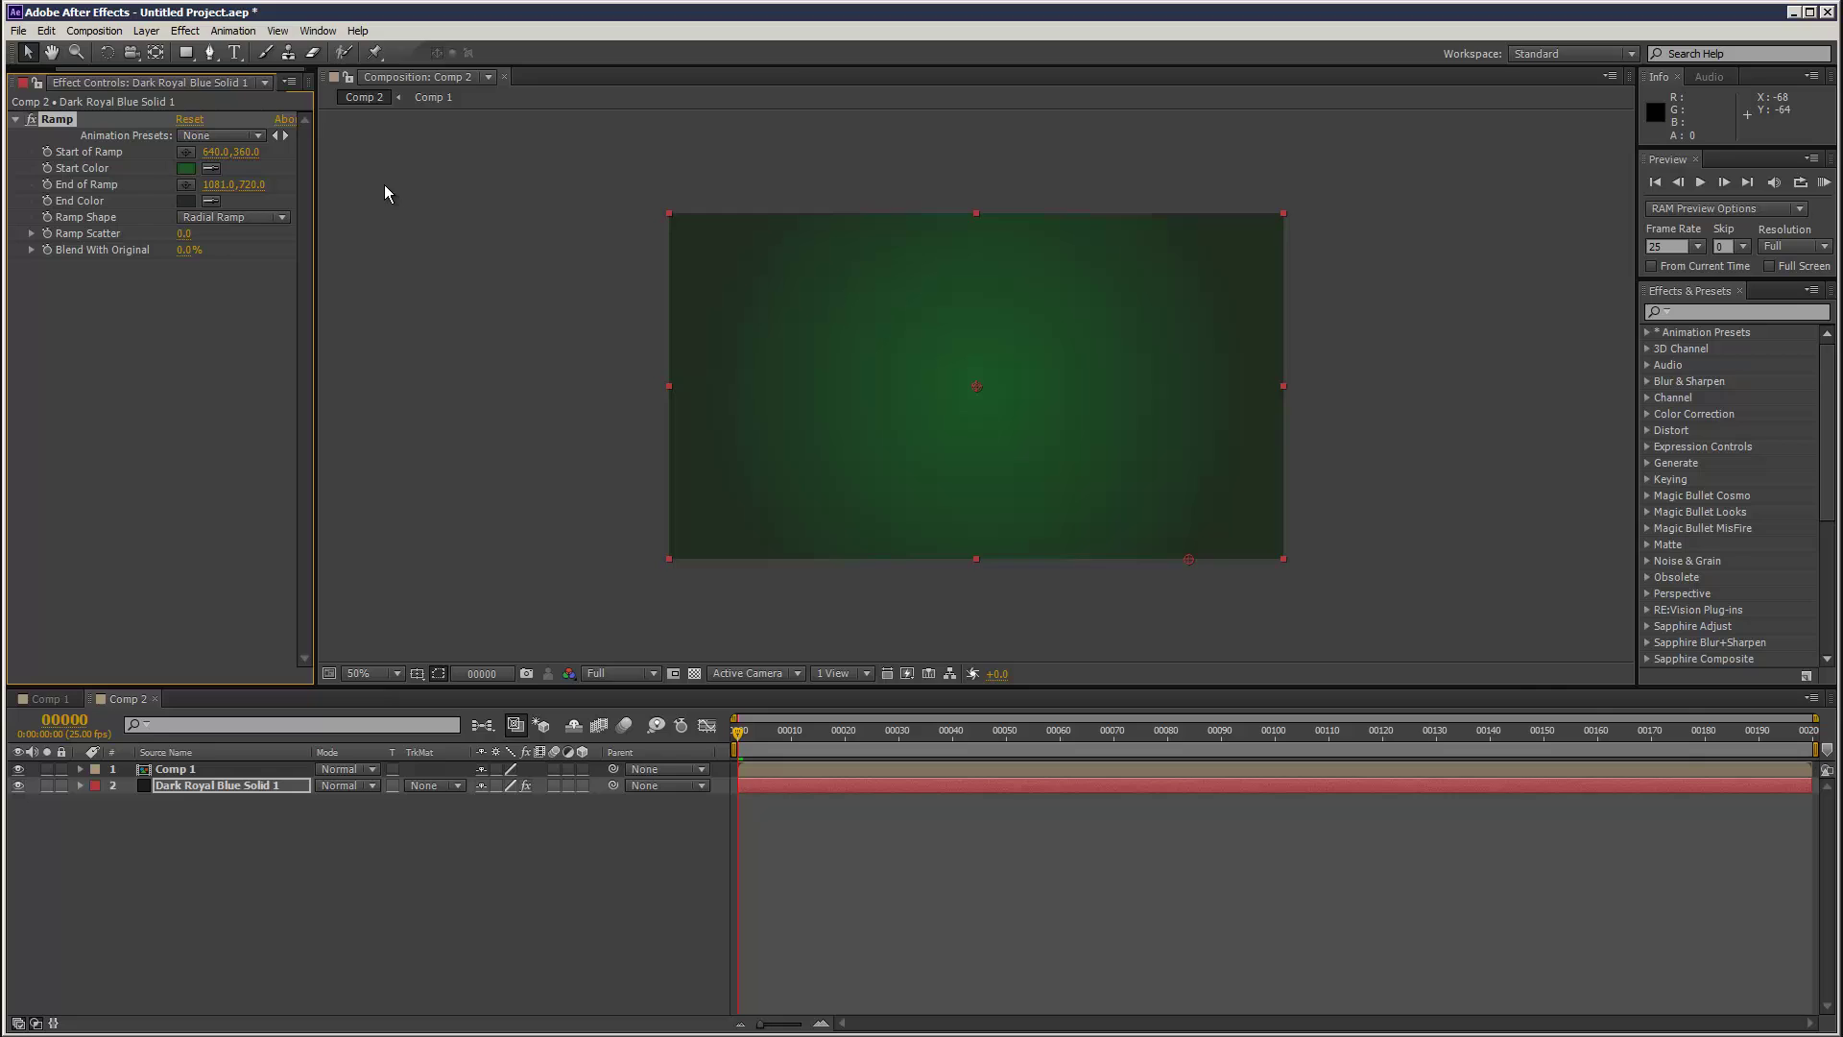
left_click(190, 169)
left_click_drag(1475, 755, 1475, 745)
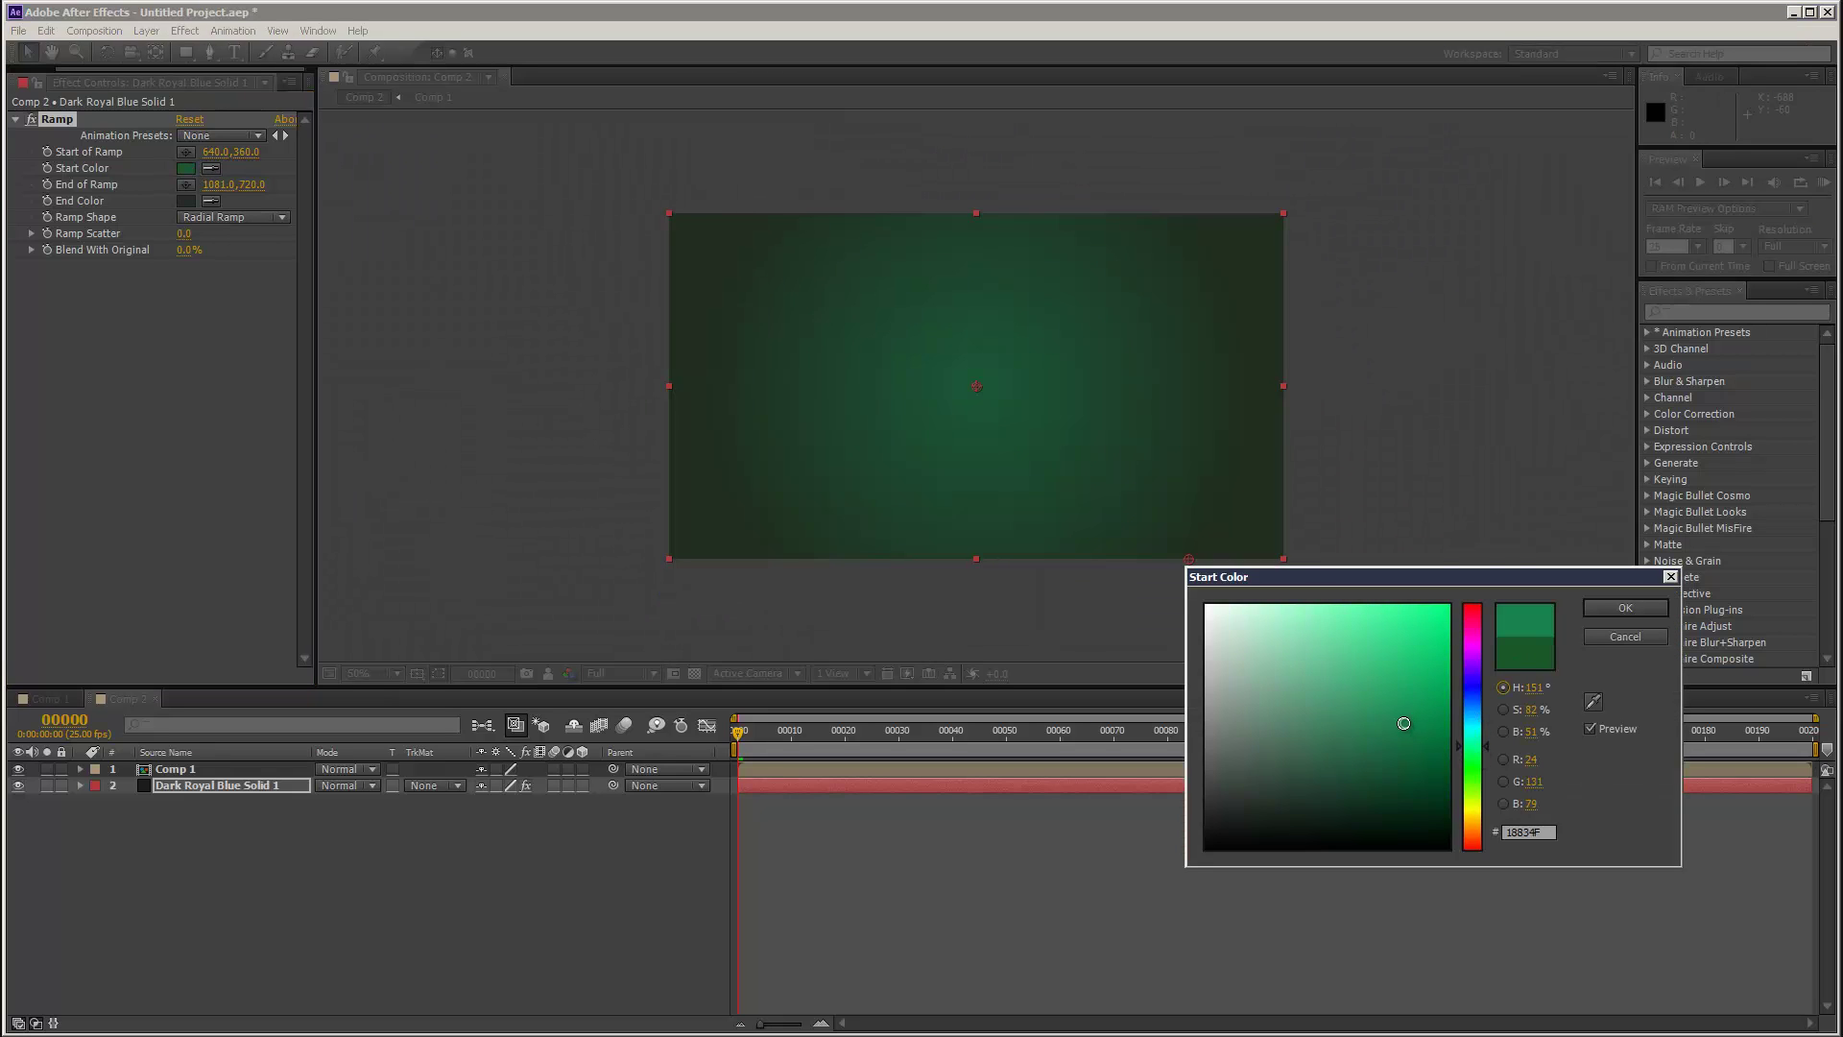
left_click(1408, 723)
left_click(1598, 609)
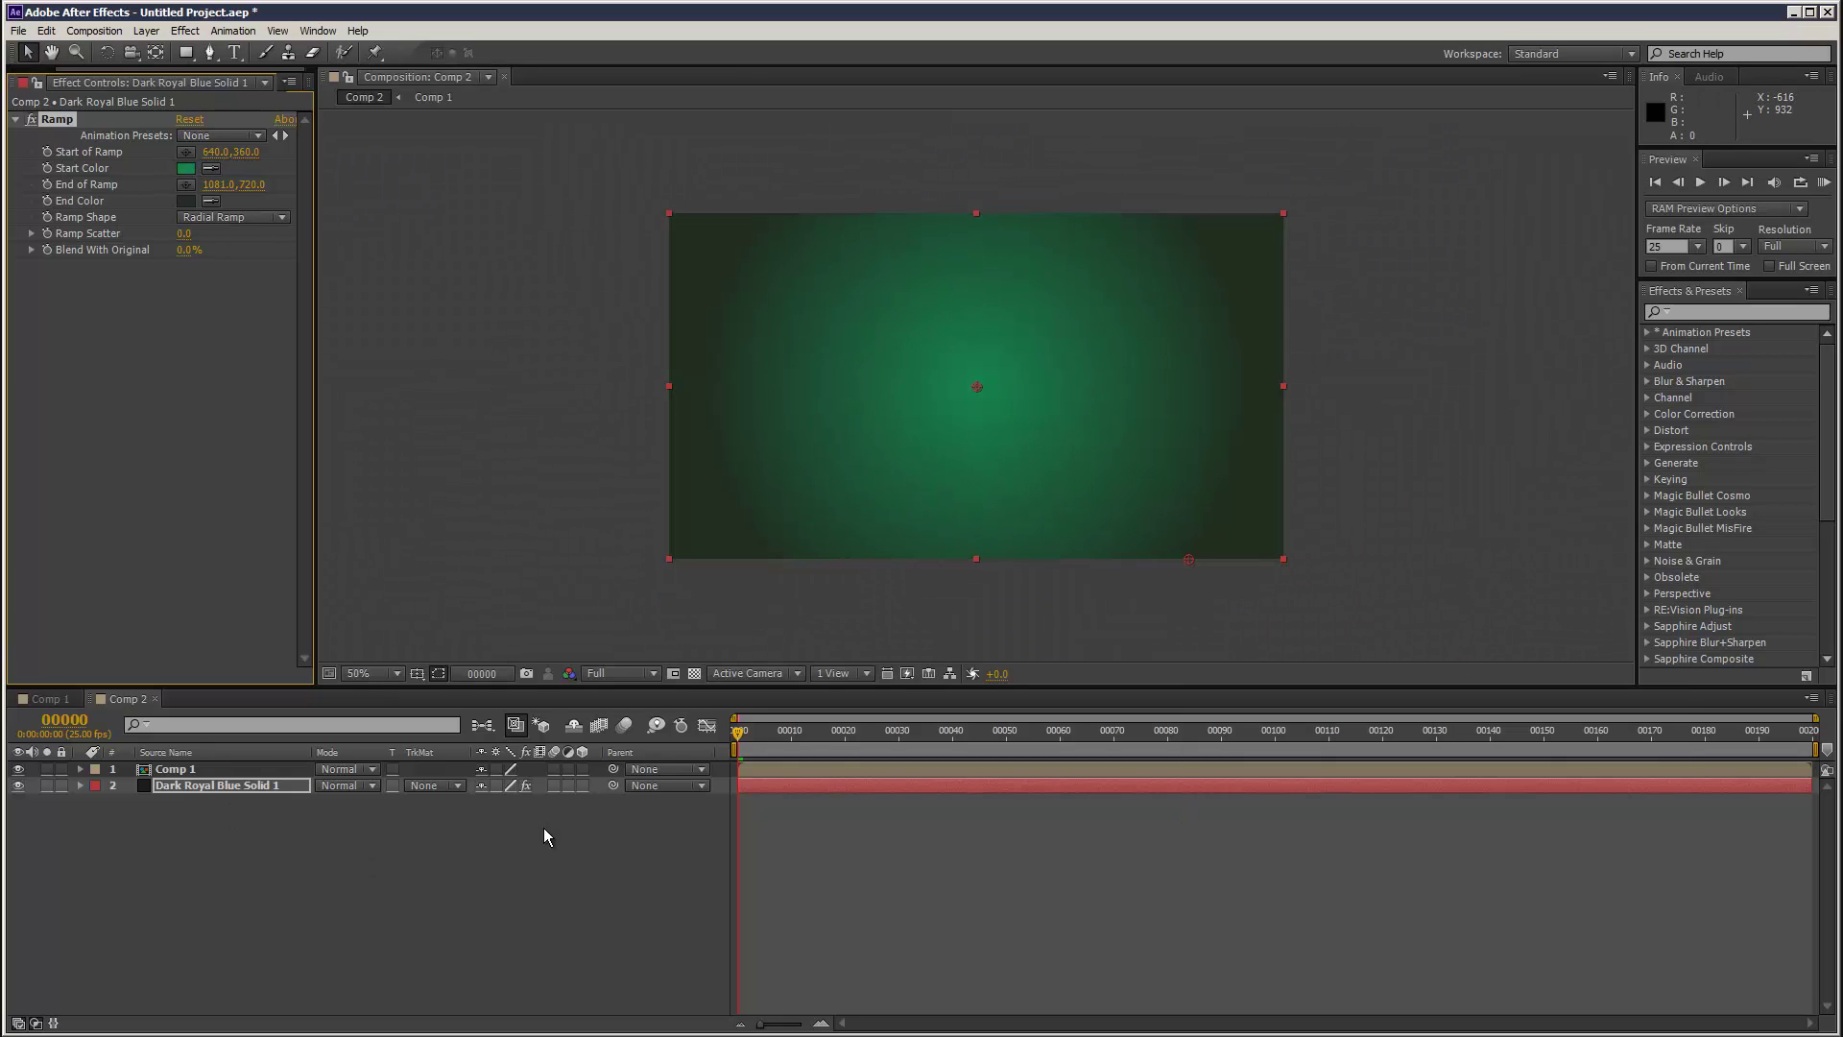
left_click_drag(805, 736, 1159, 735)
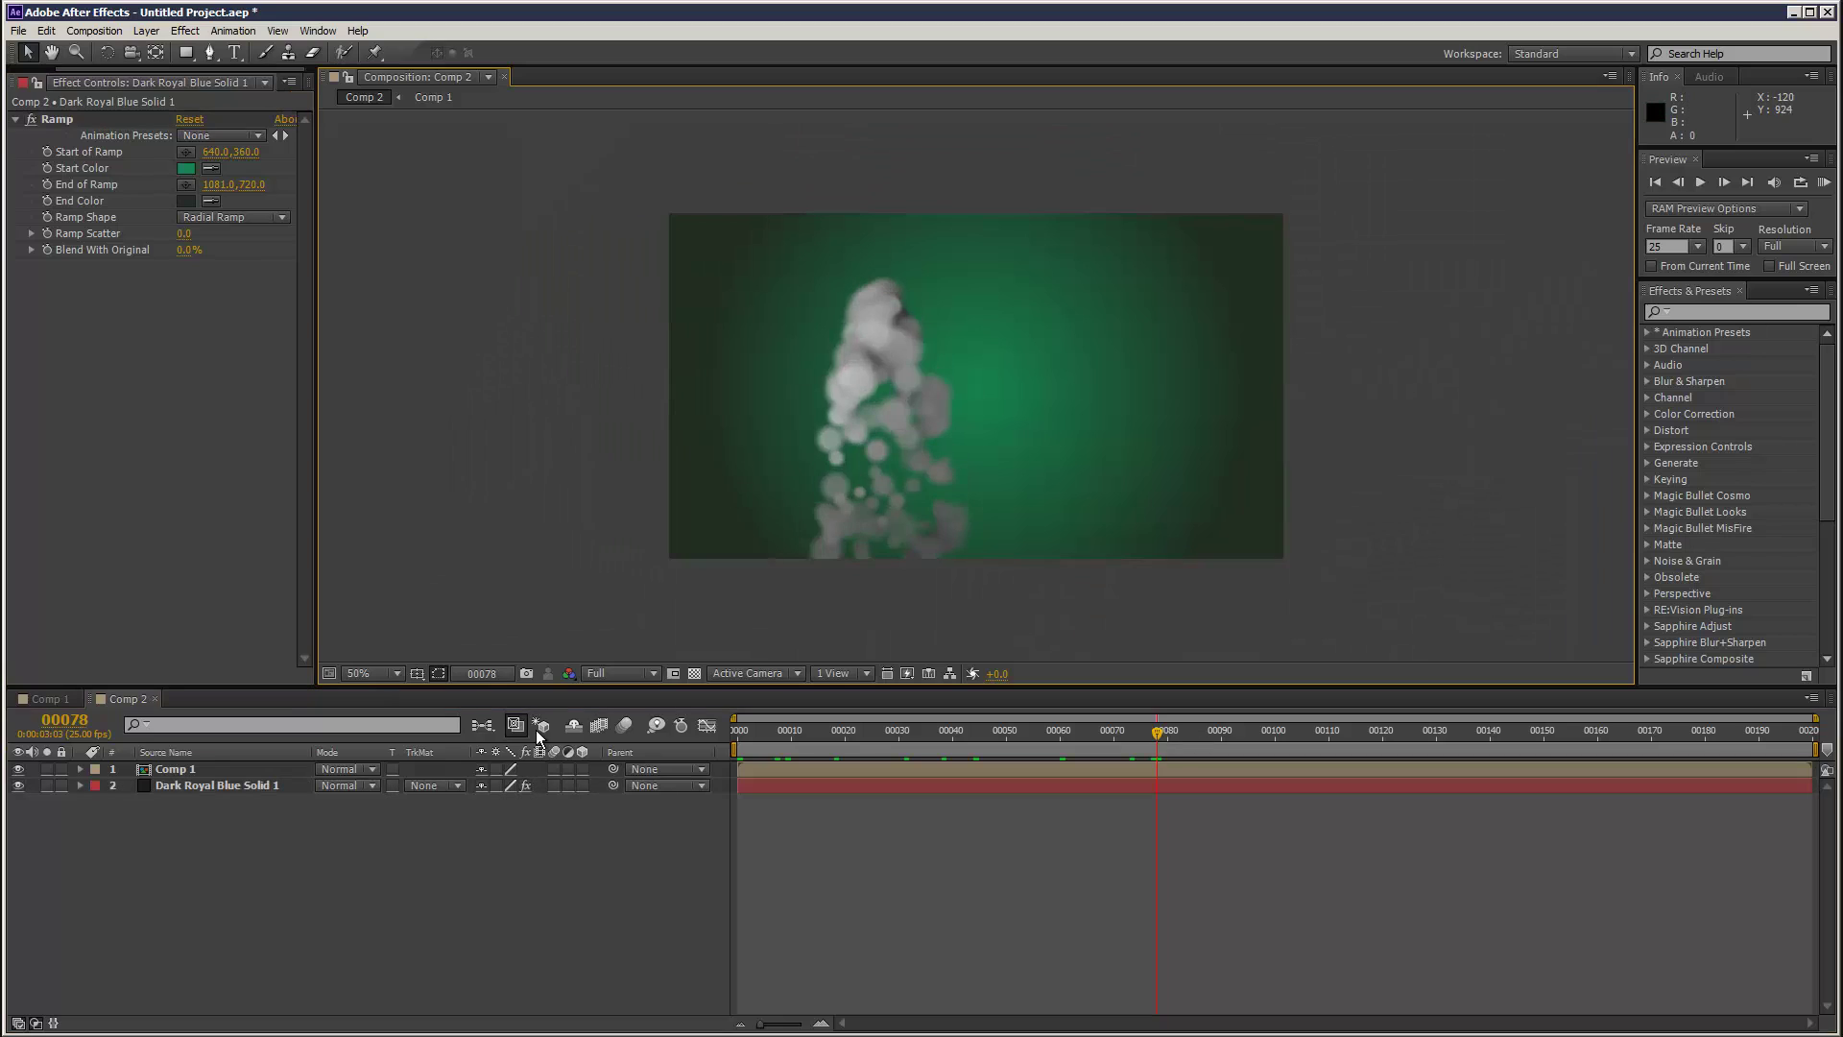
- Set the nested Comp 1 layer's blending mode to Add and preview the composite
left_click(215, 769)
left_click(338, 769)
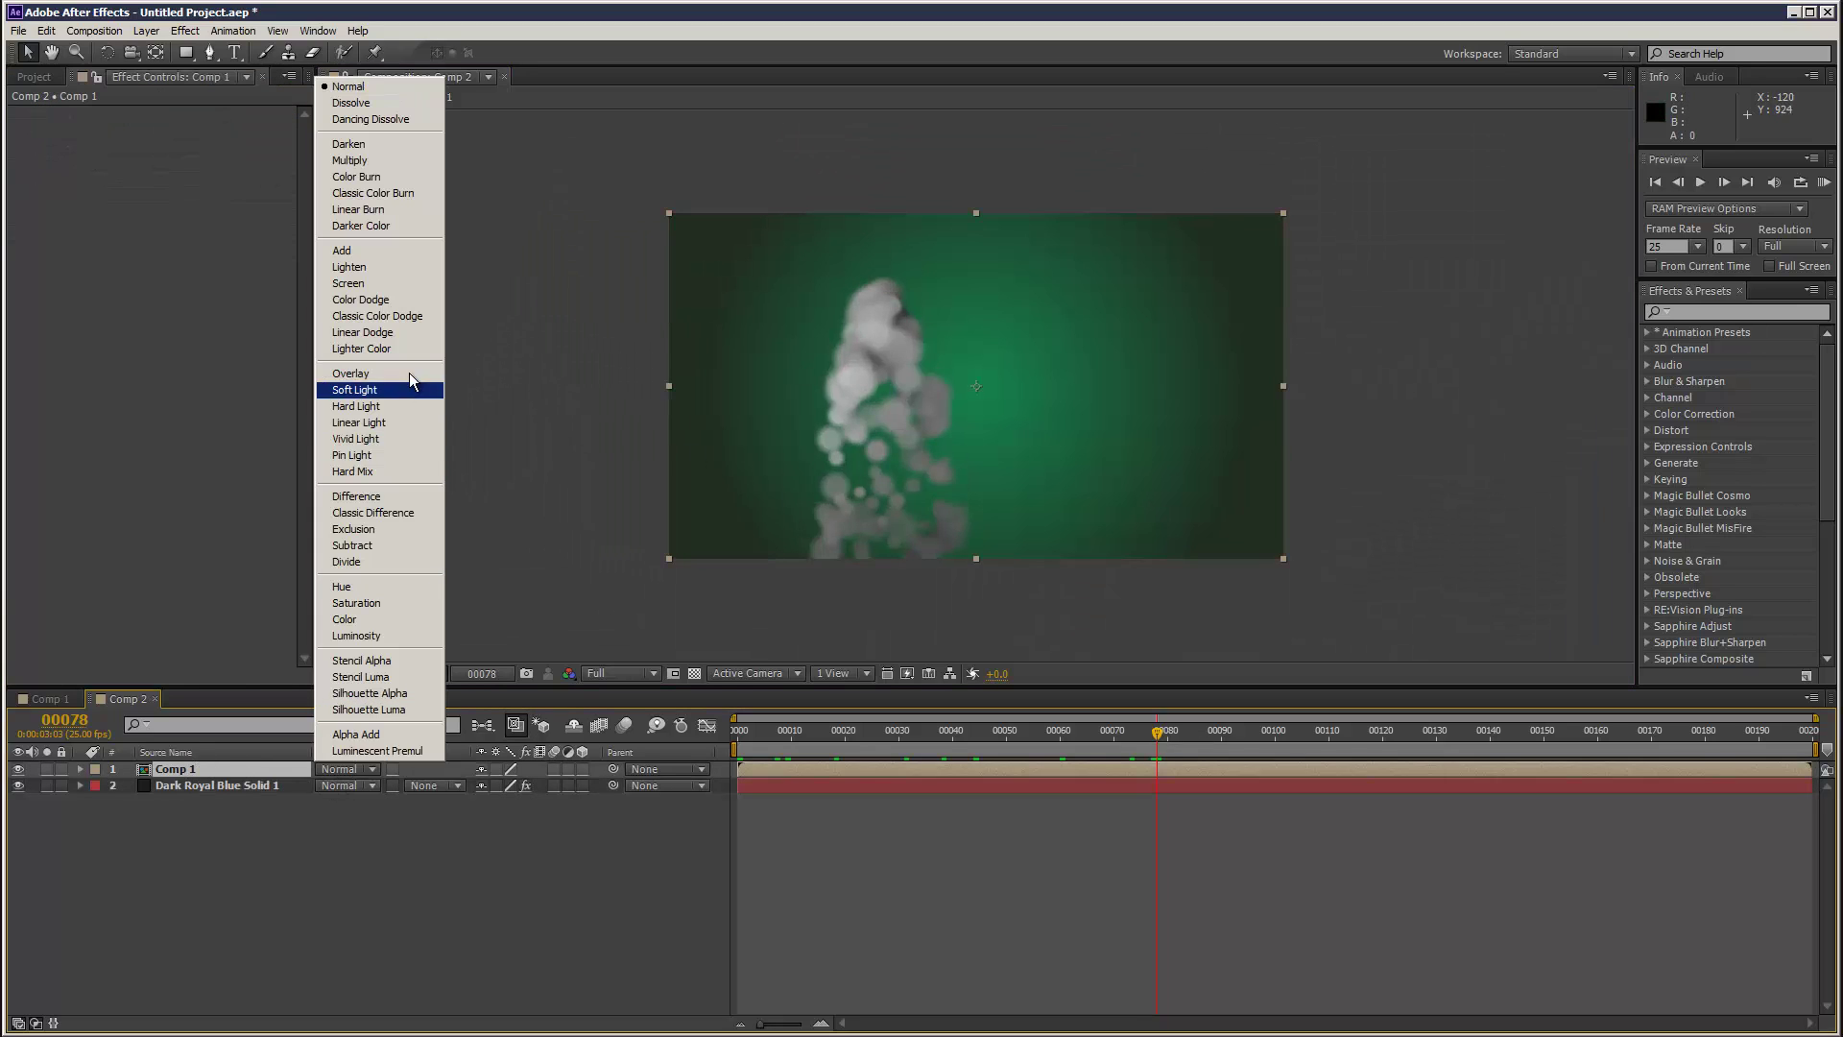
left_click(415, 253)
left_click(1824, 182)
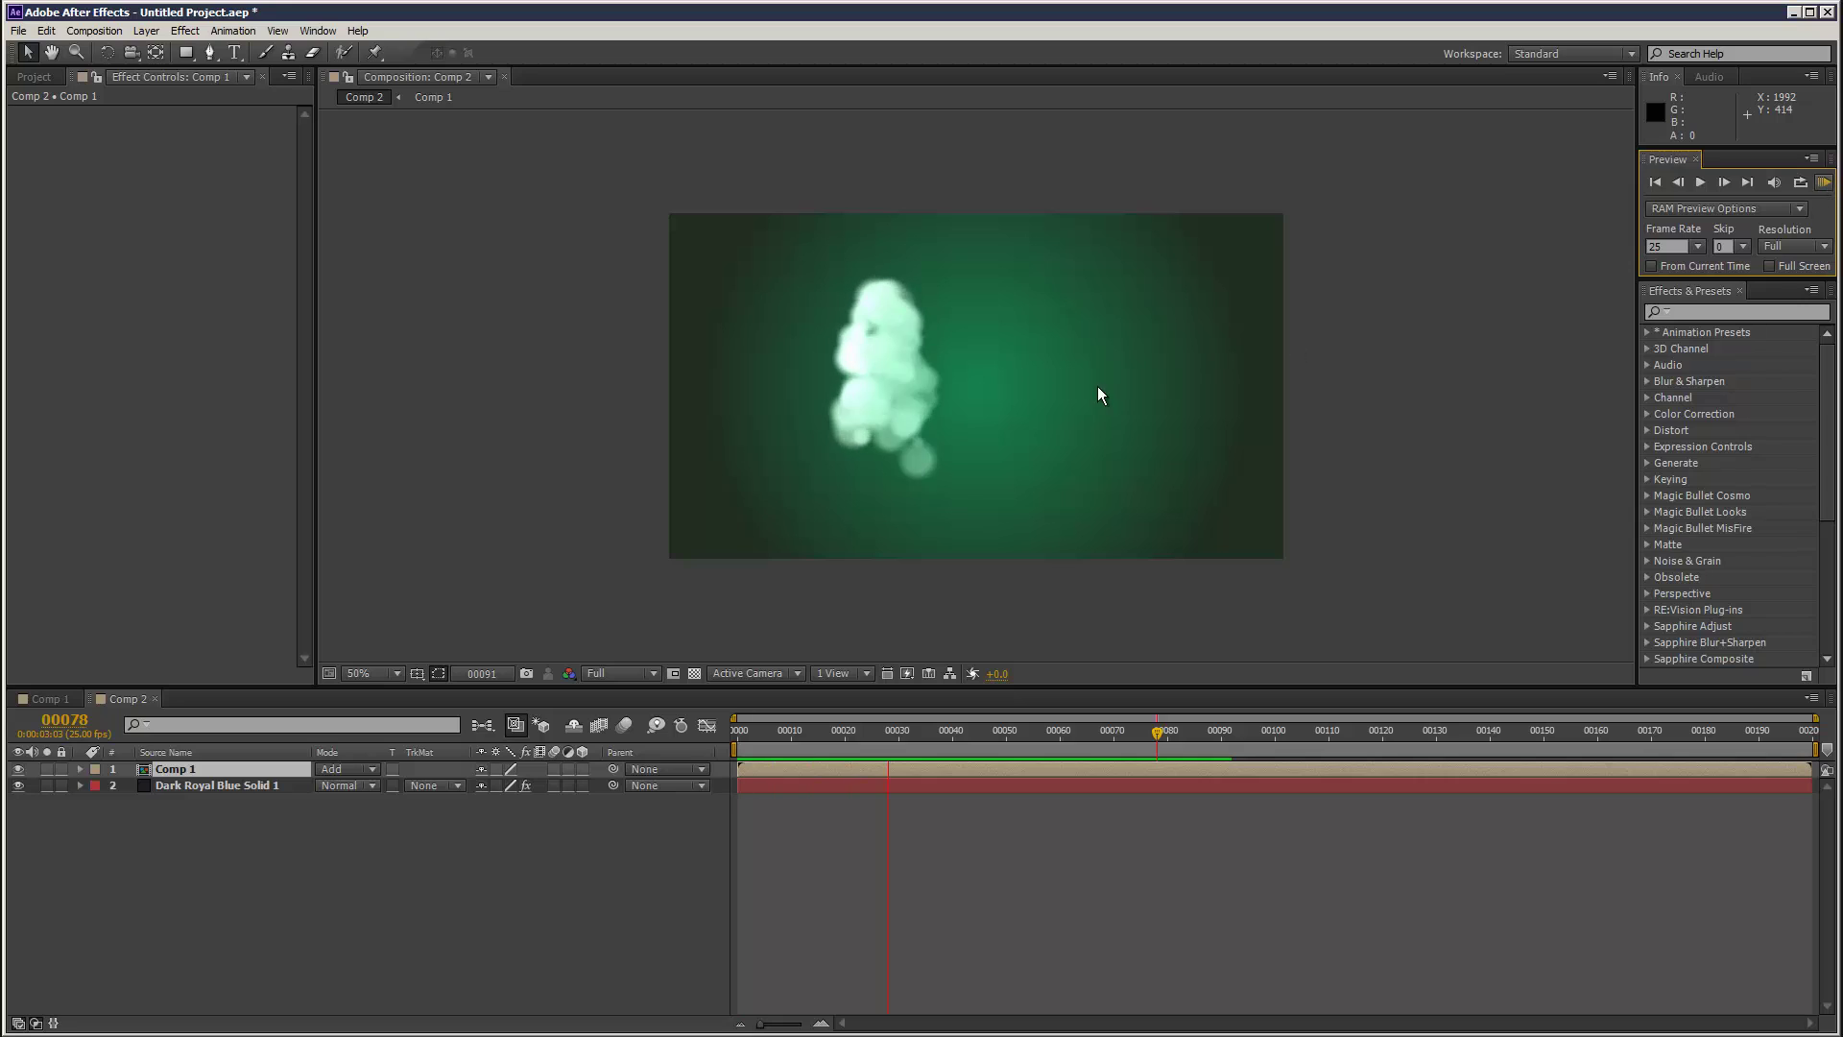
- In Comp 1's Top view, drag a light to reshade the particles, then return to Active Camera and Comp 2
left_click(44, 698)
left_click(786, 673)
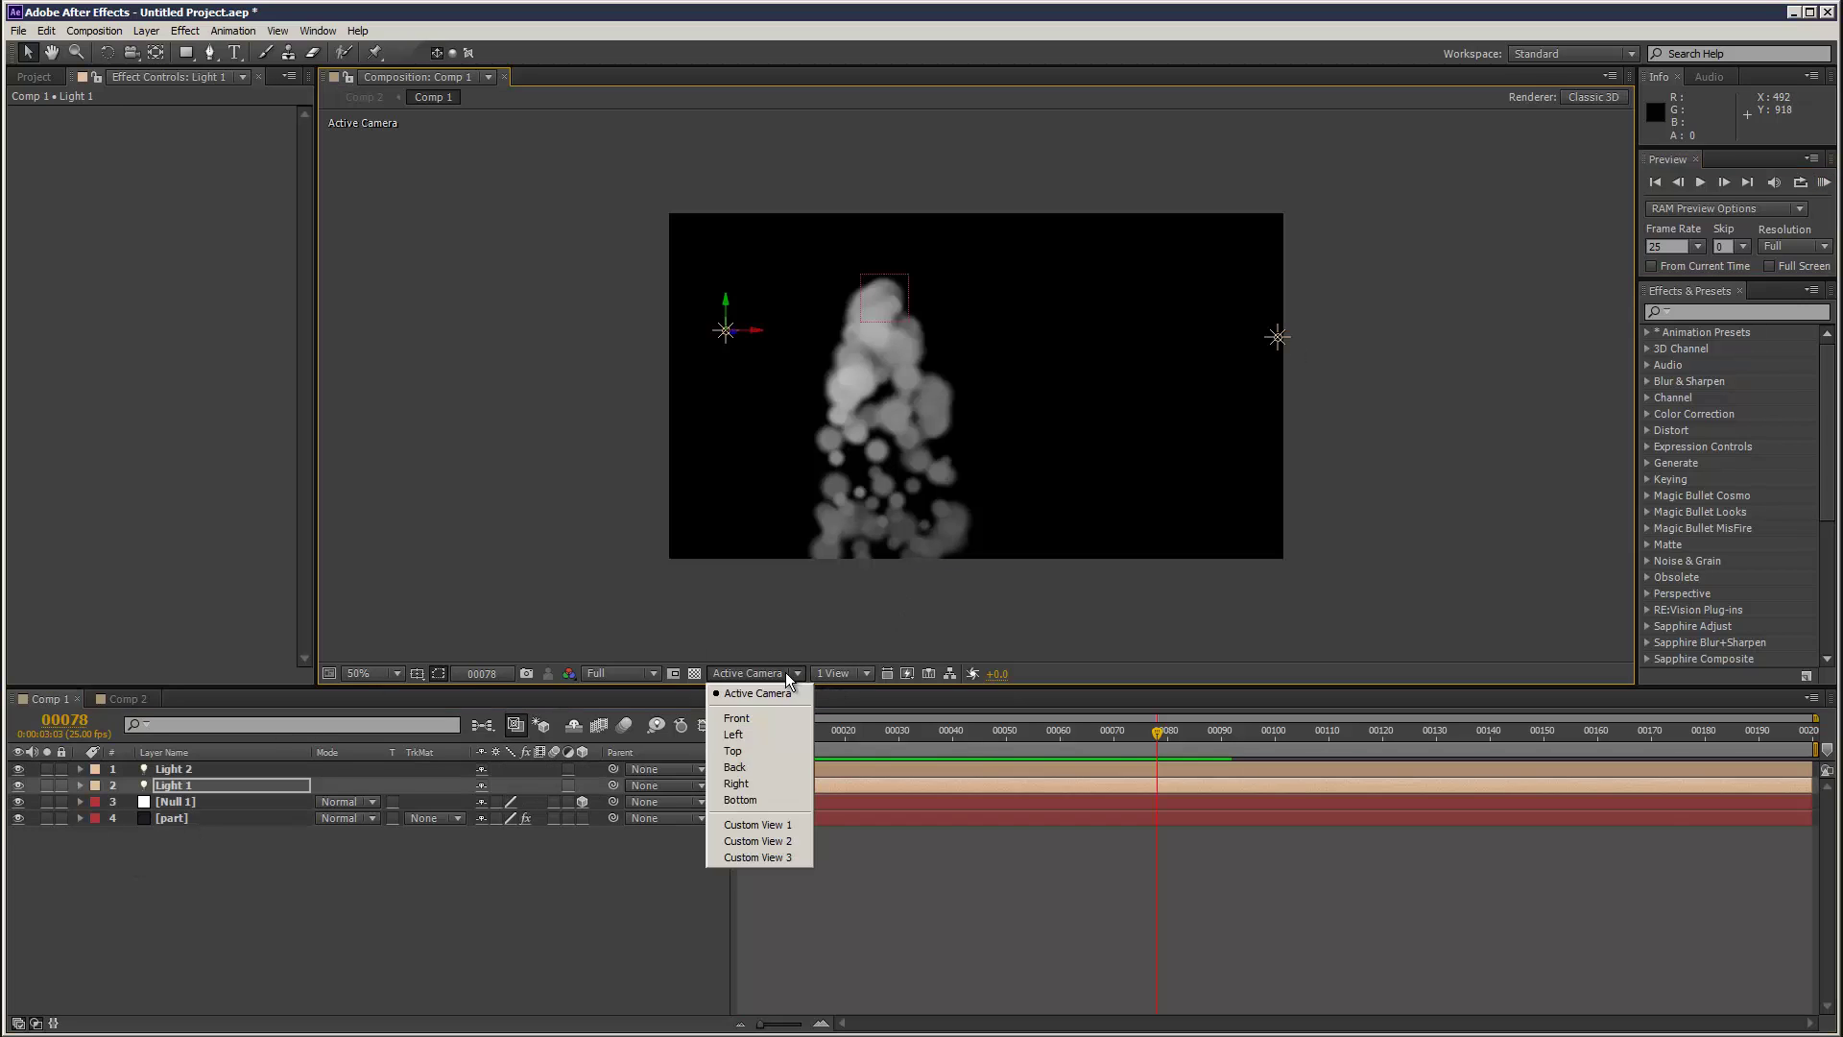
left_click(793, 749)
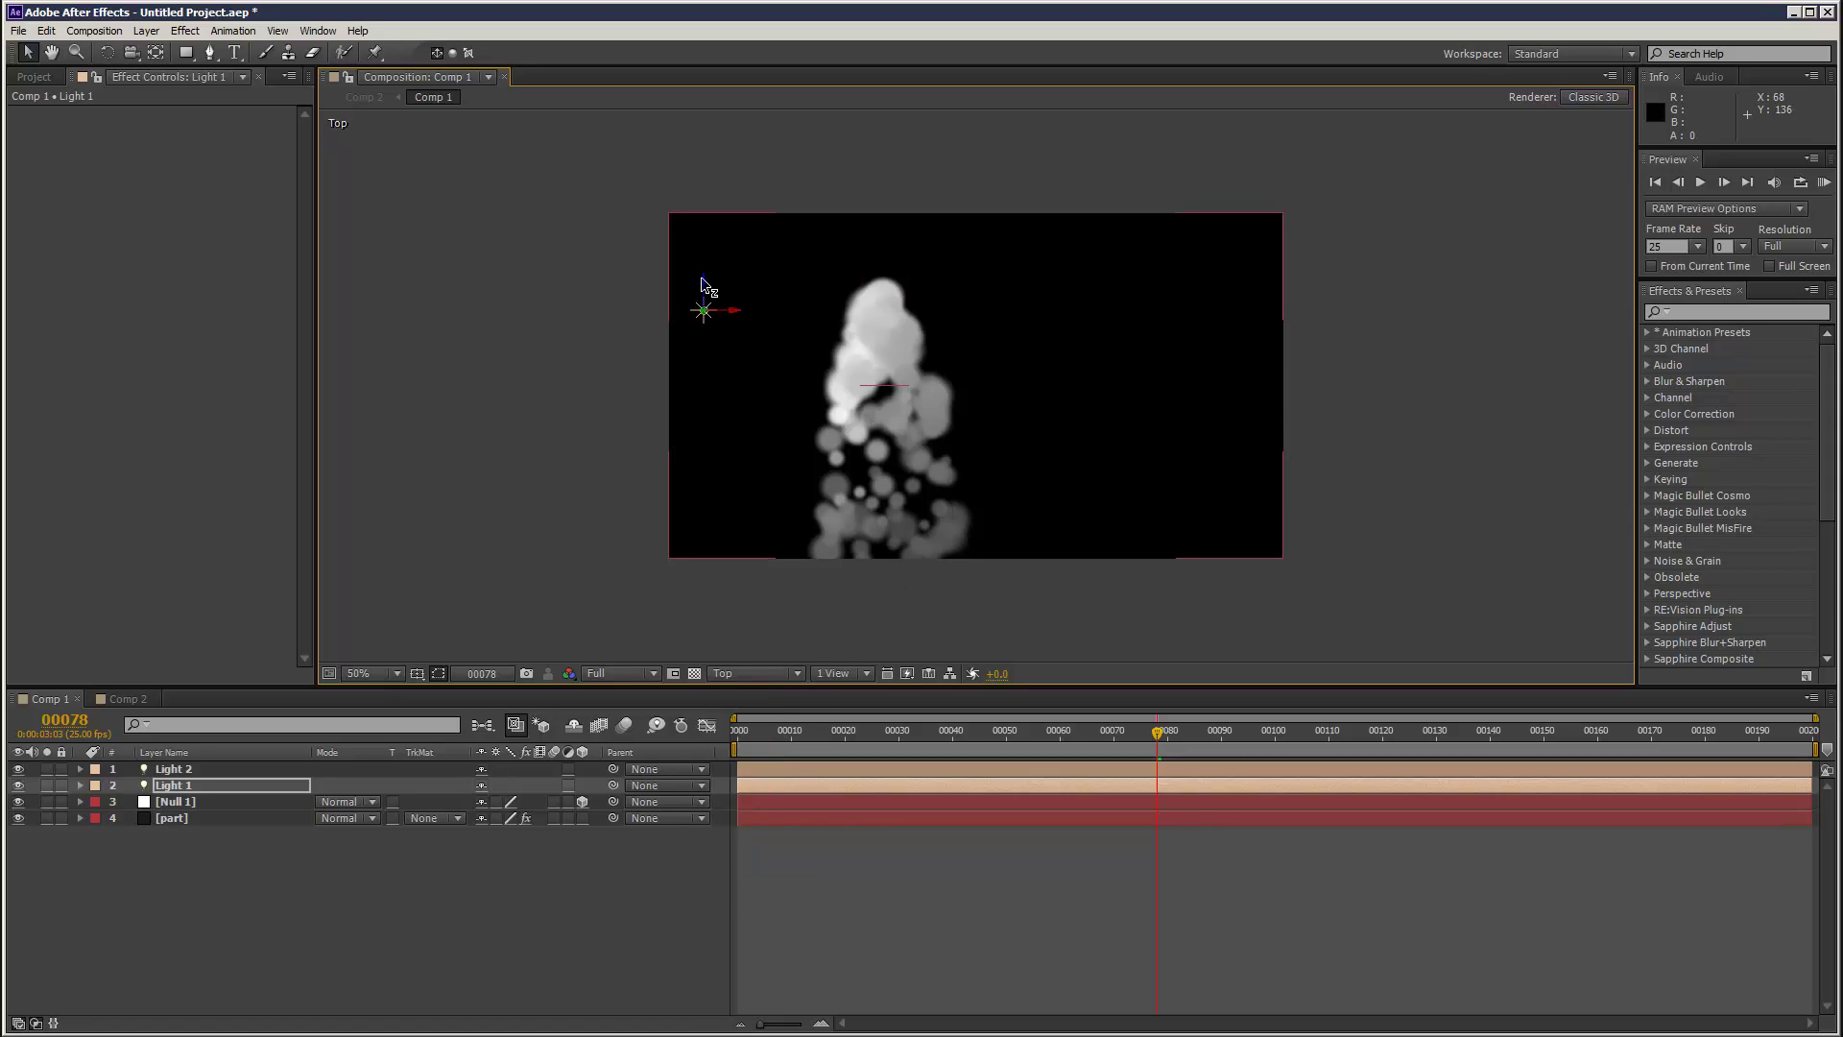
left_click_drag(701, 279, 717, 486)
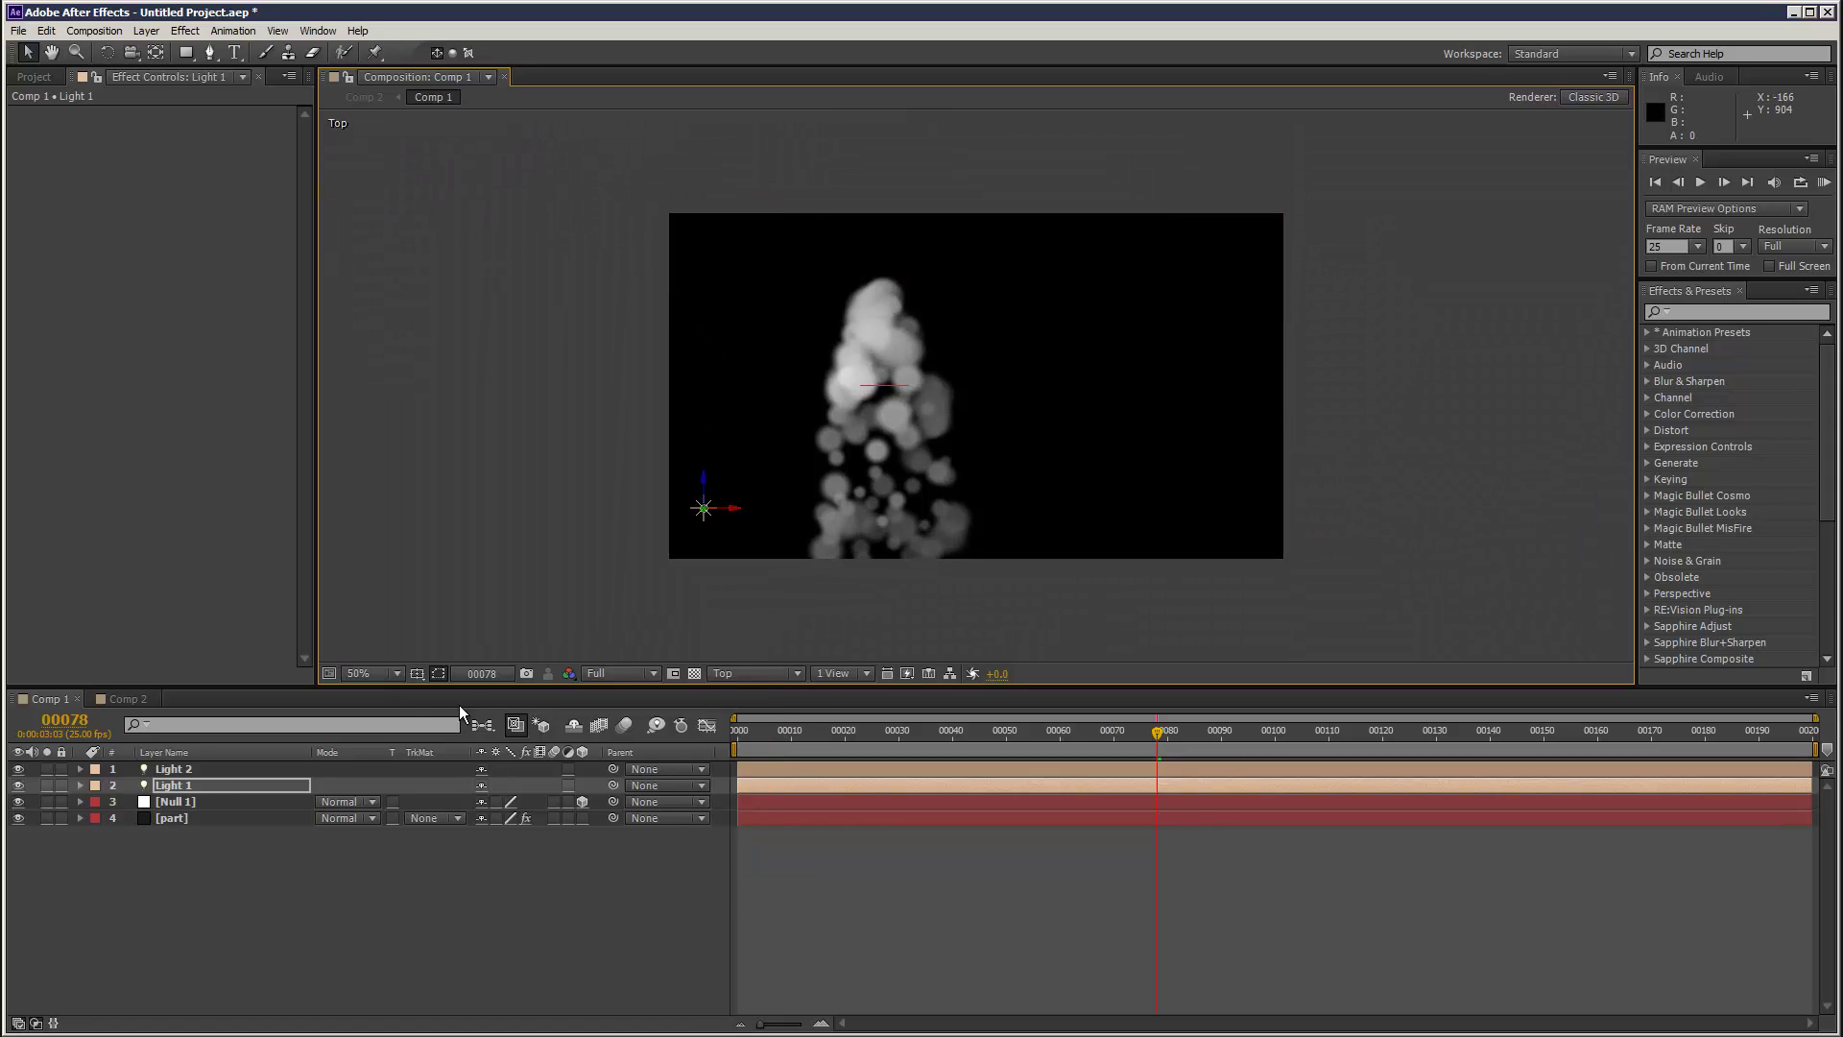
left_click(217, 769)
key("comma")
key("comma")
key("comma")
key("comma")
scroll(1248, 394, "down", 2)
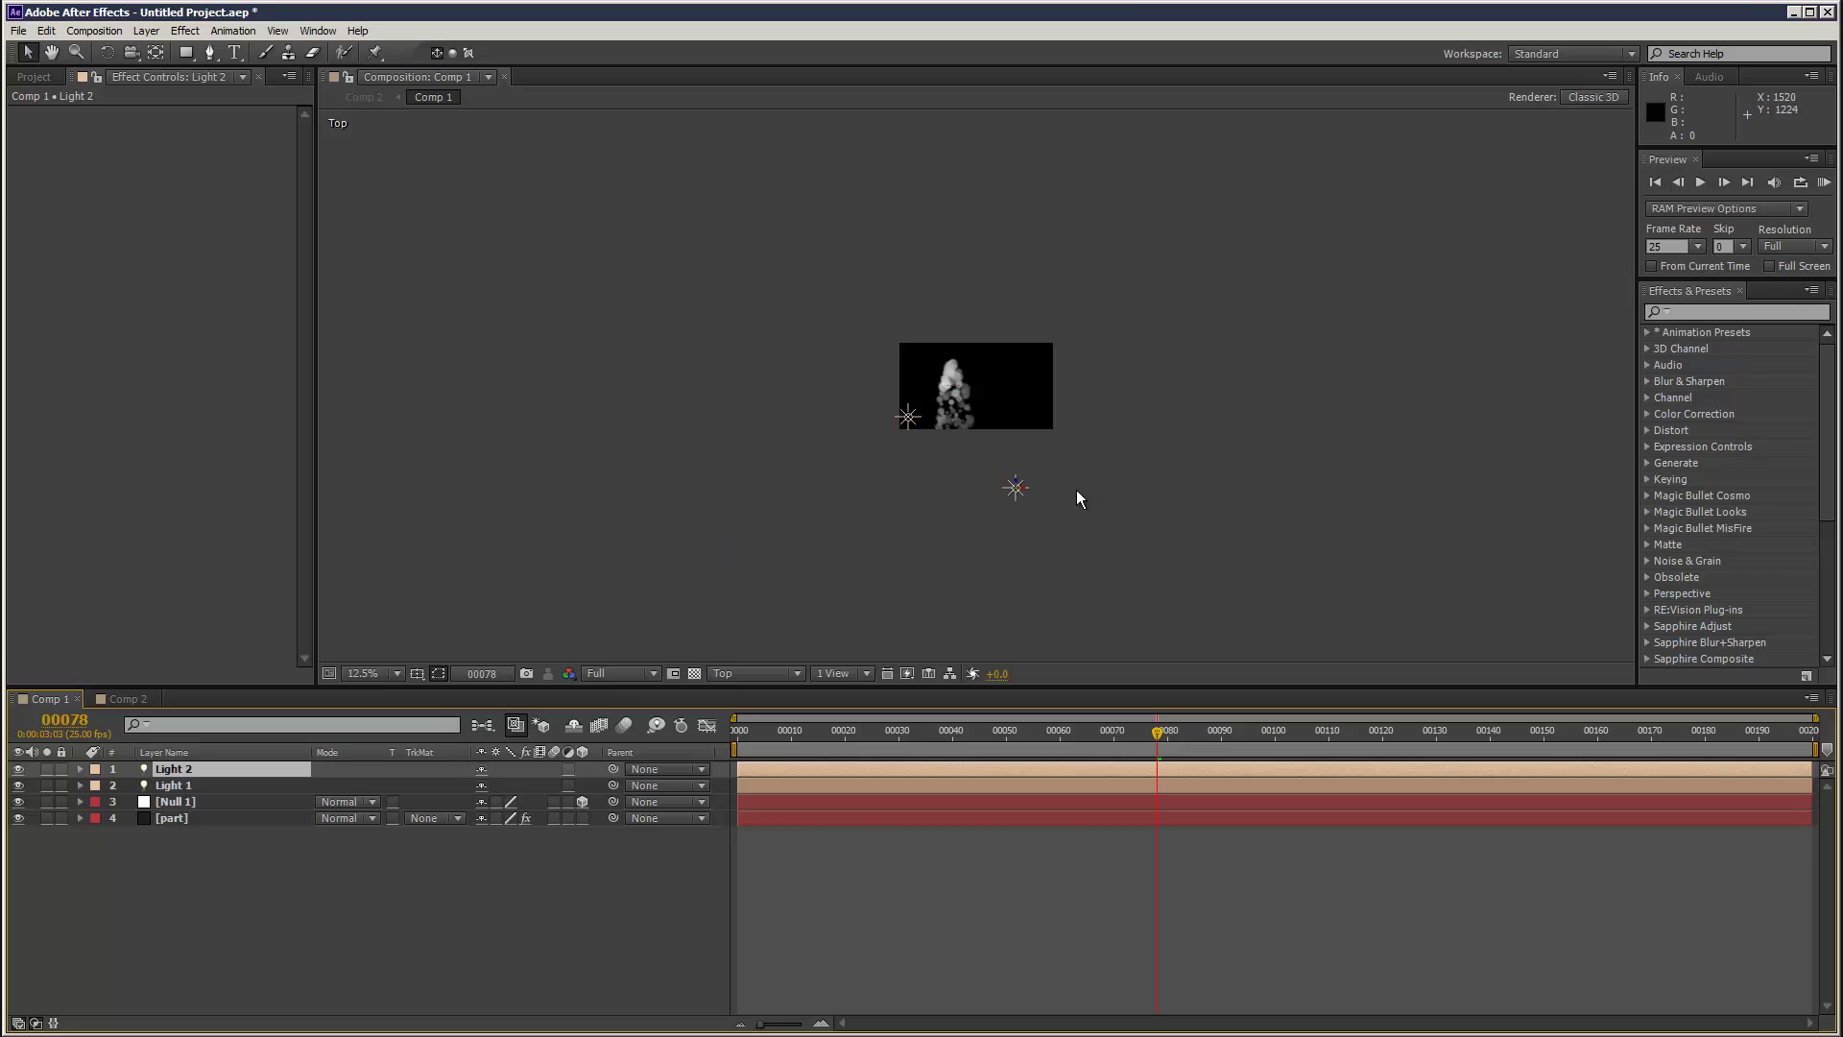
left_click(755, 672)
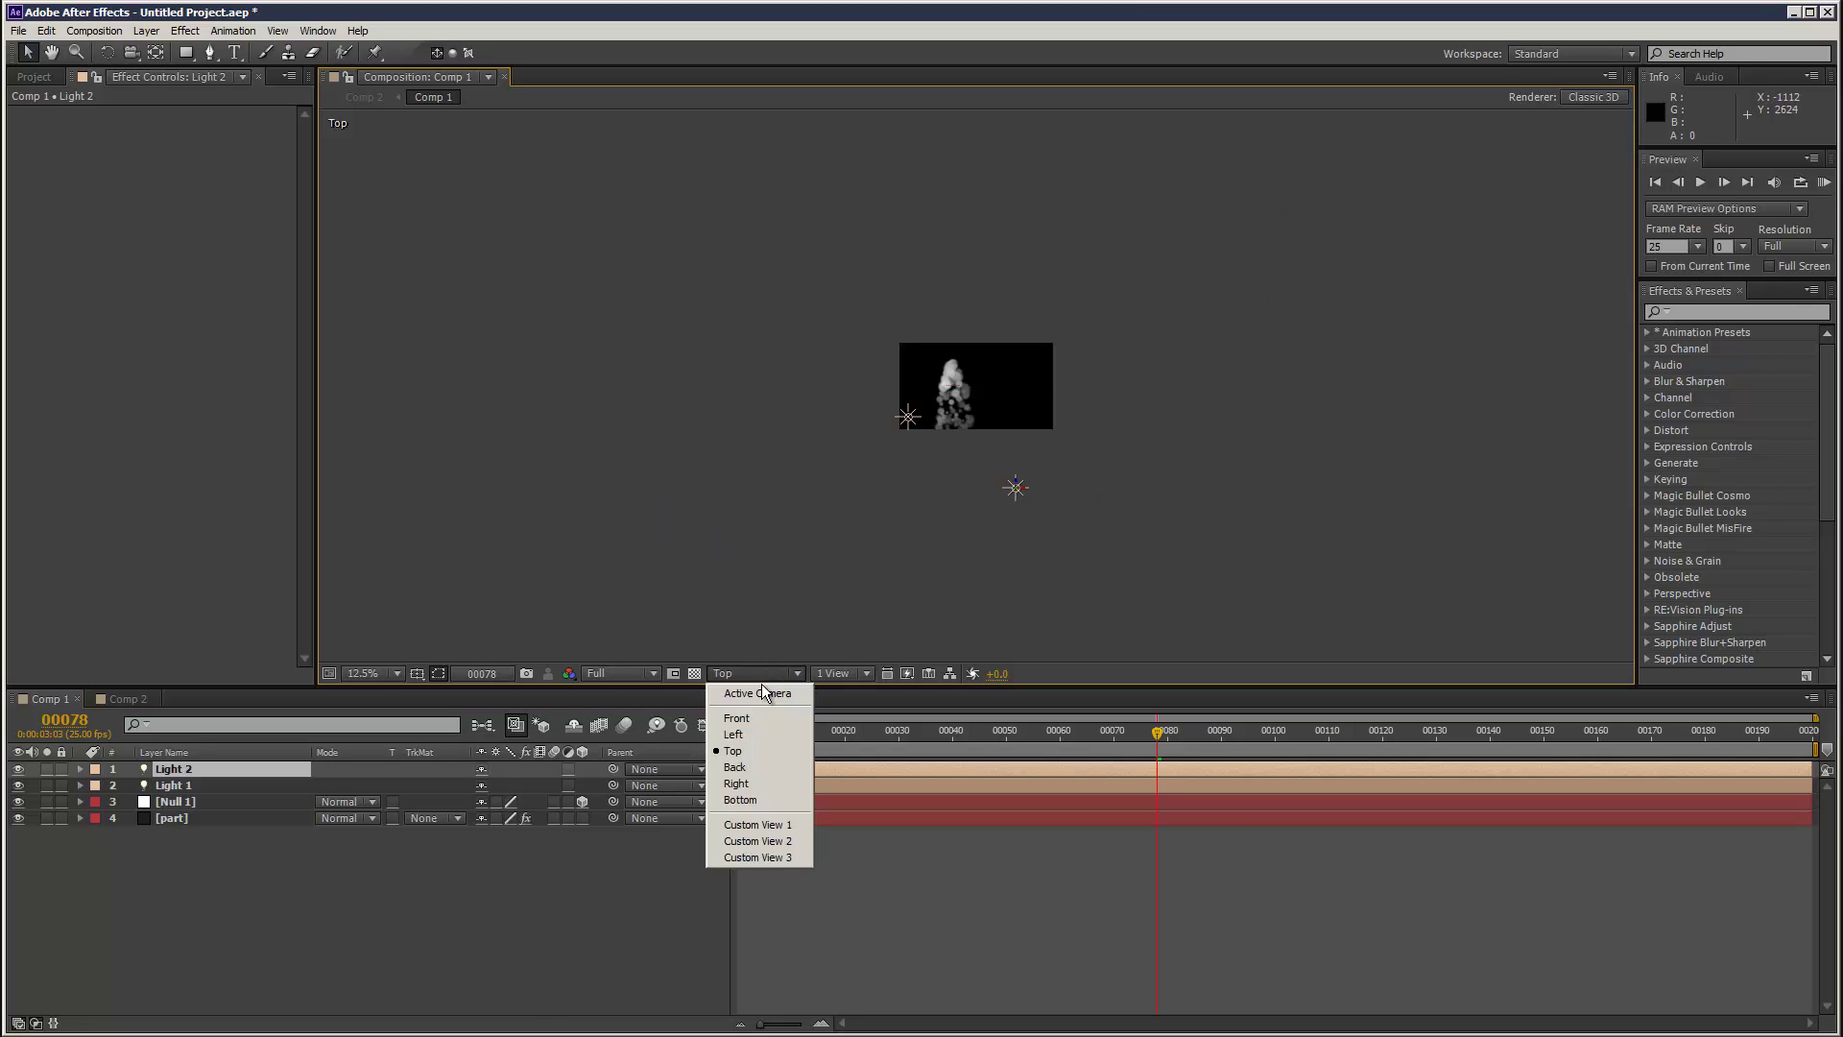
left_click(762, 691)
key("period")
key("period")
key("period")
key("period")
left_click(128, 699)
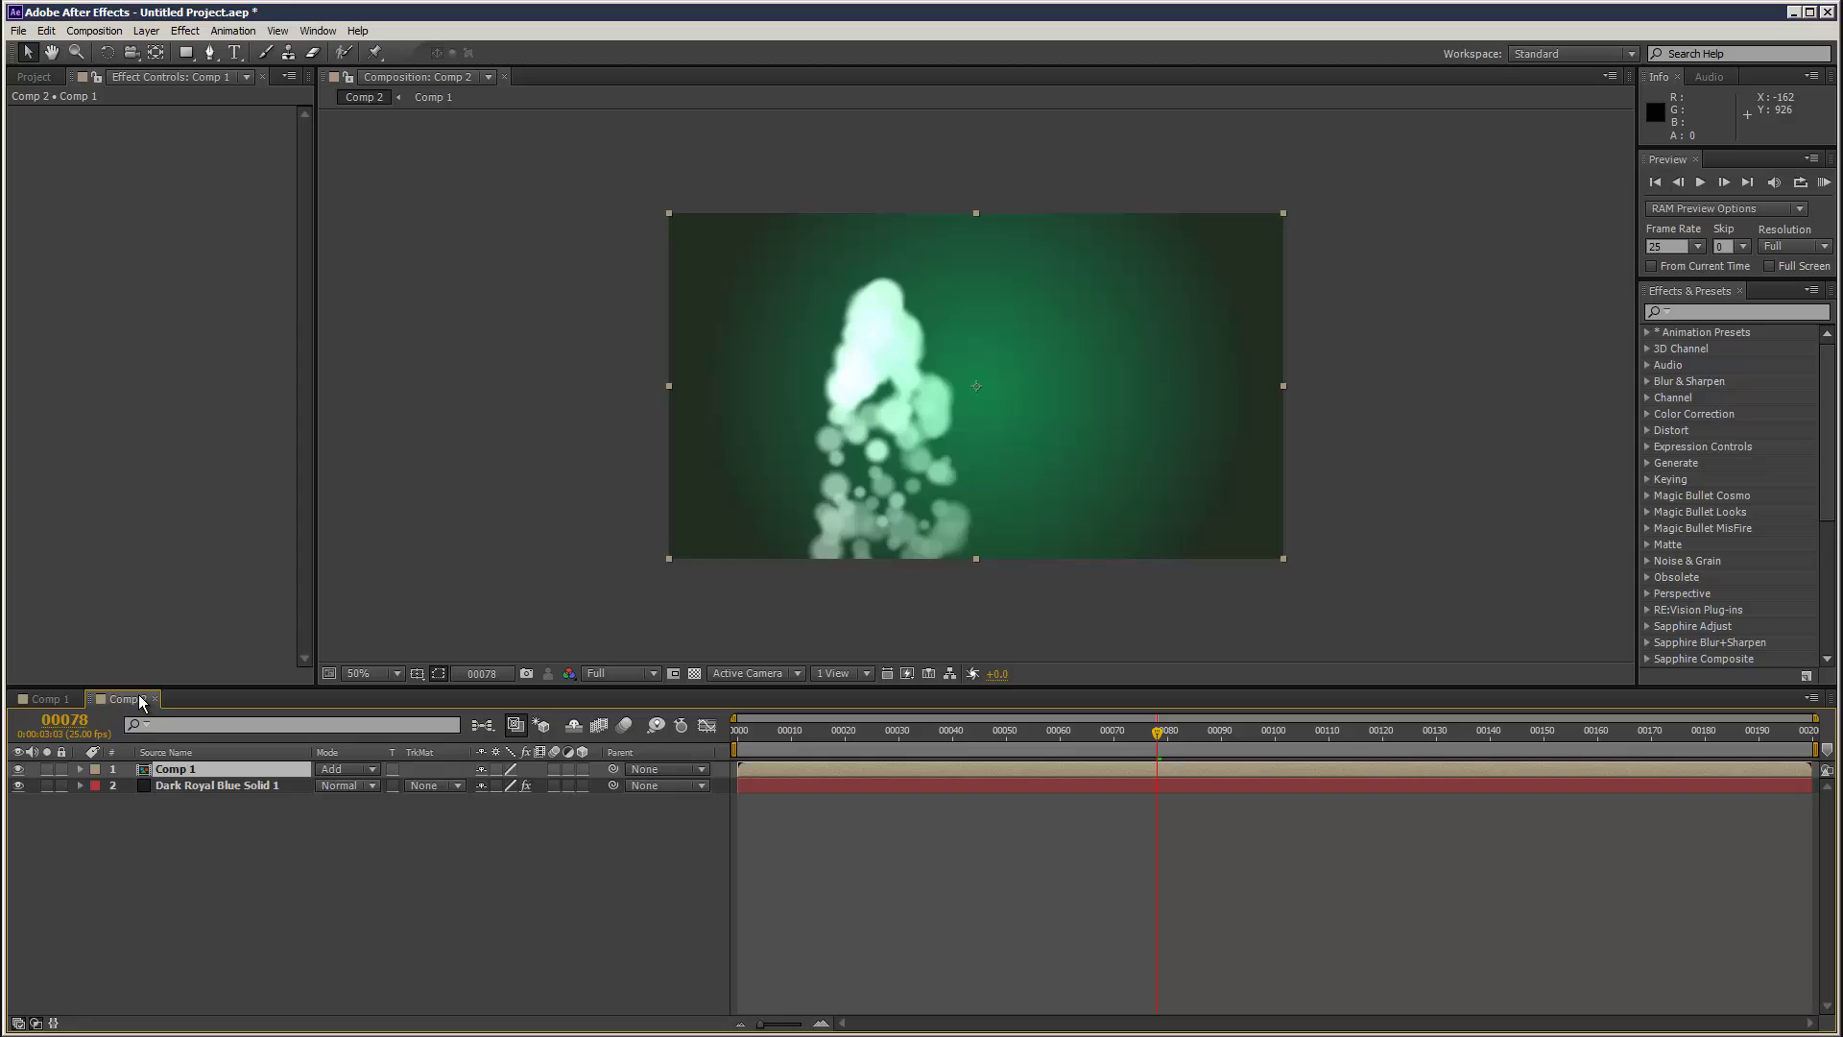
left_click(1823, 181)
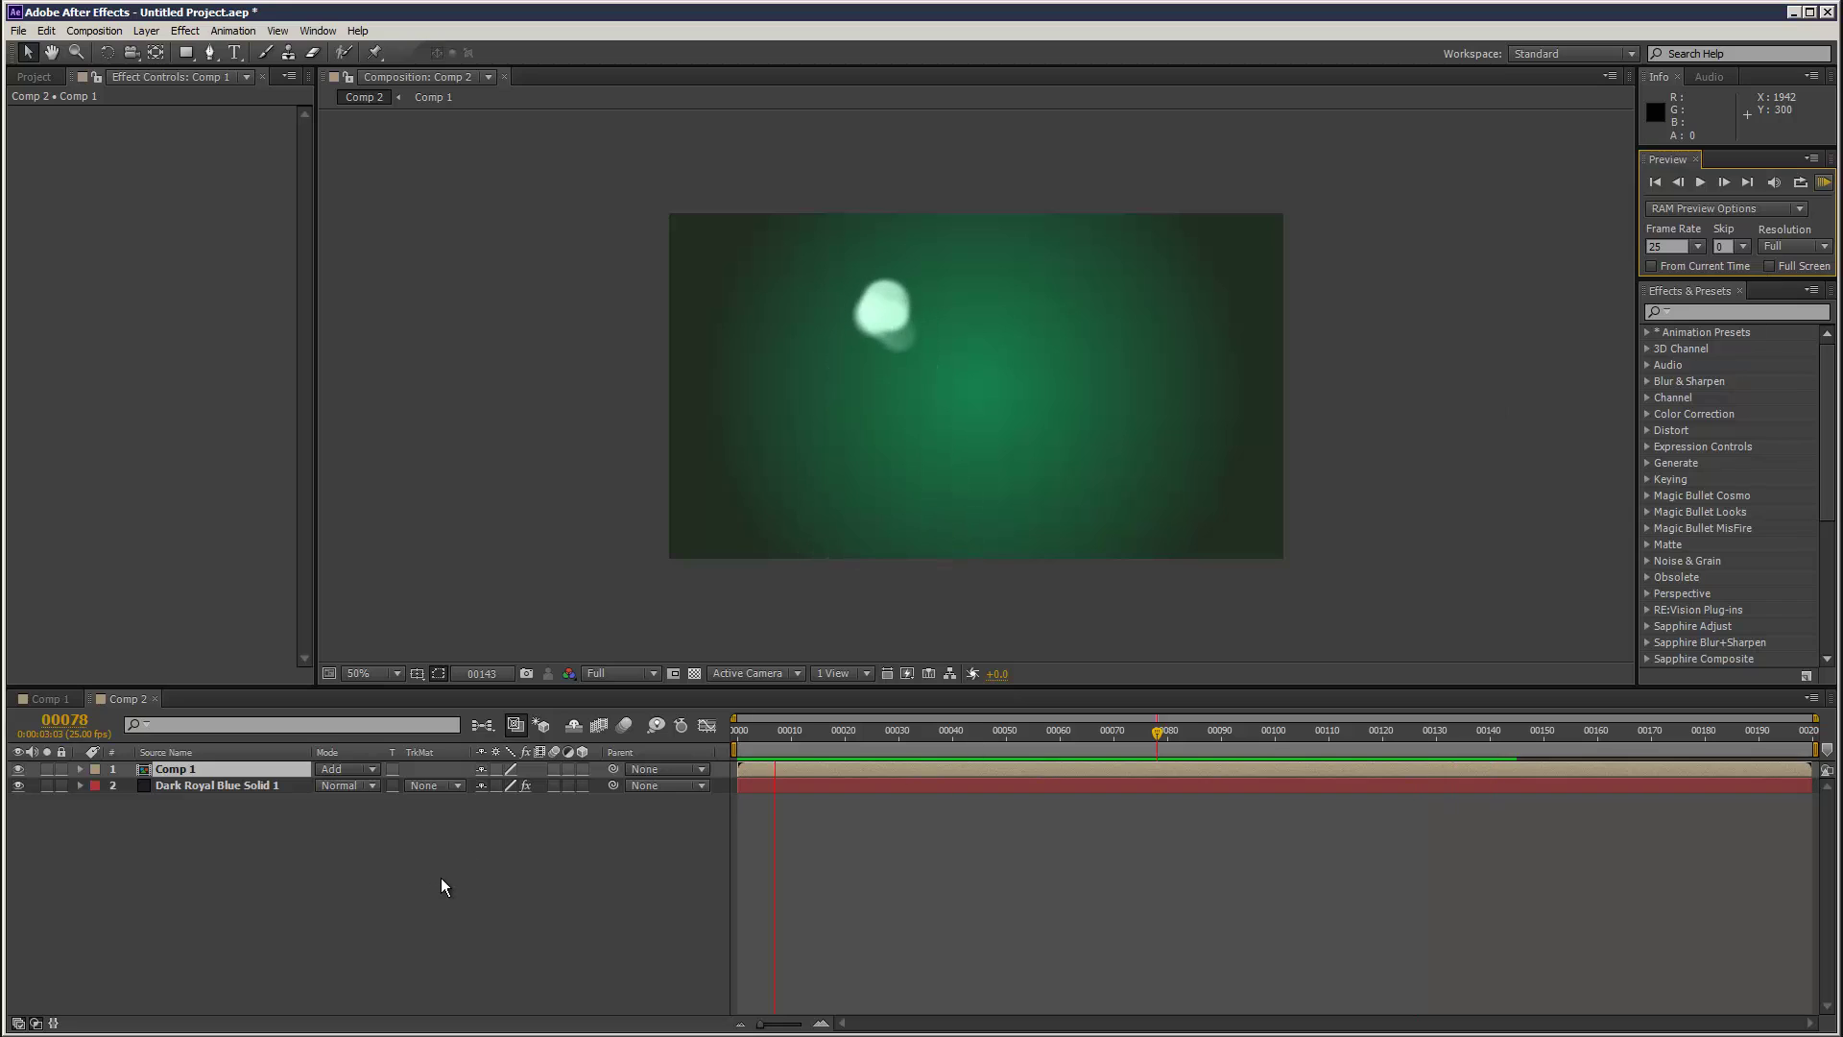
left_click_drag(940, 727, 1070, 740)
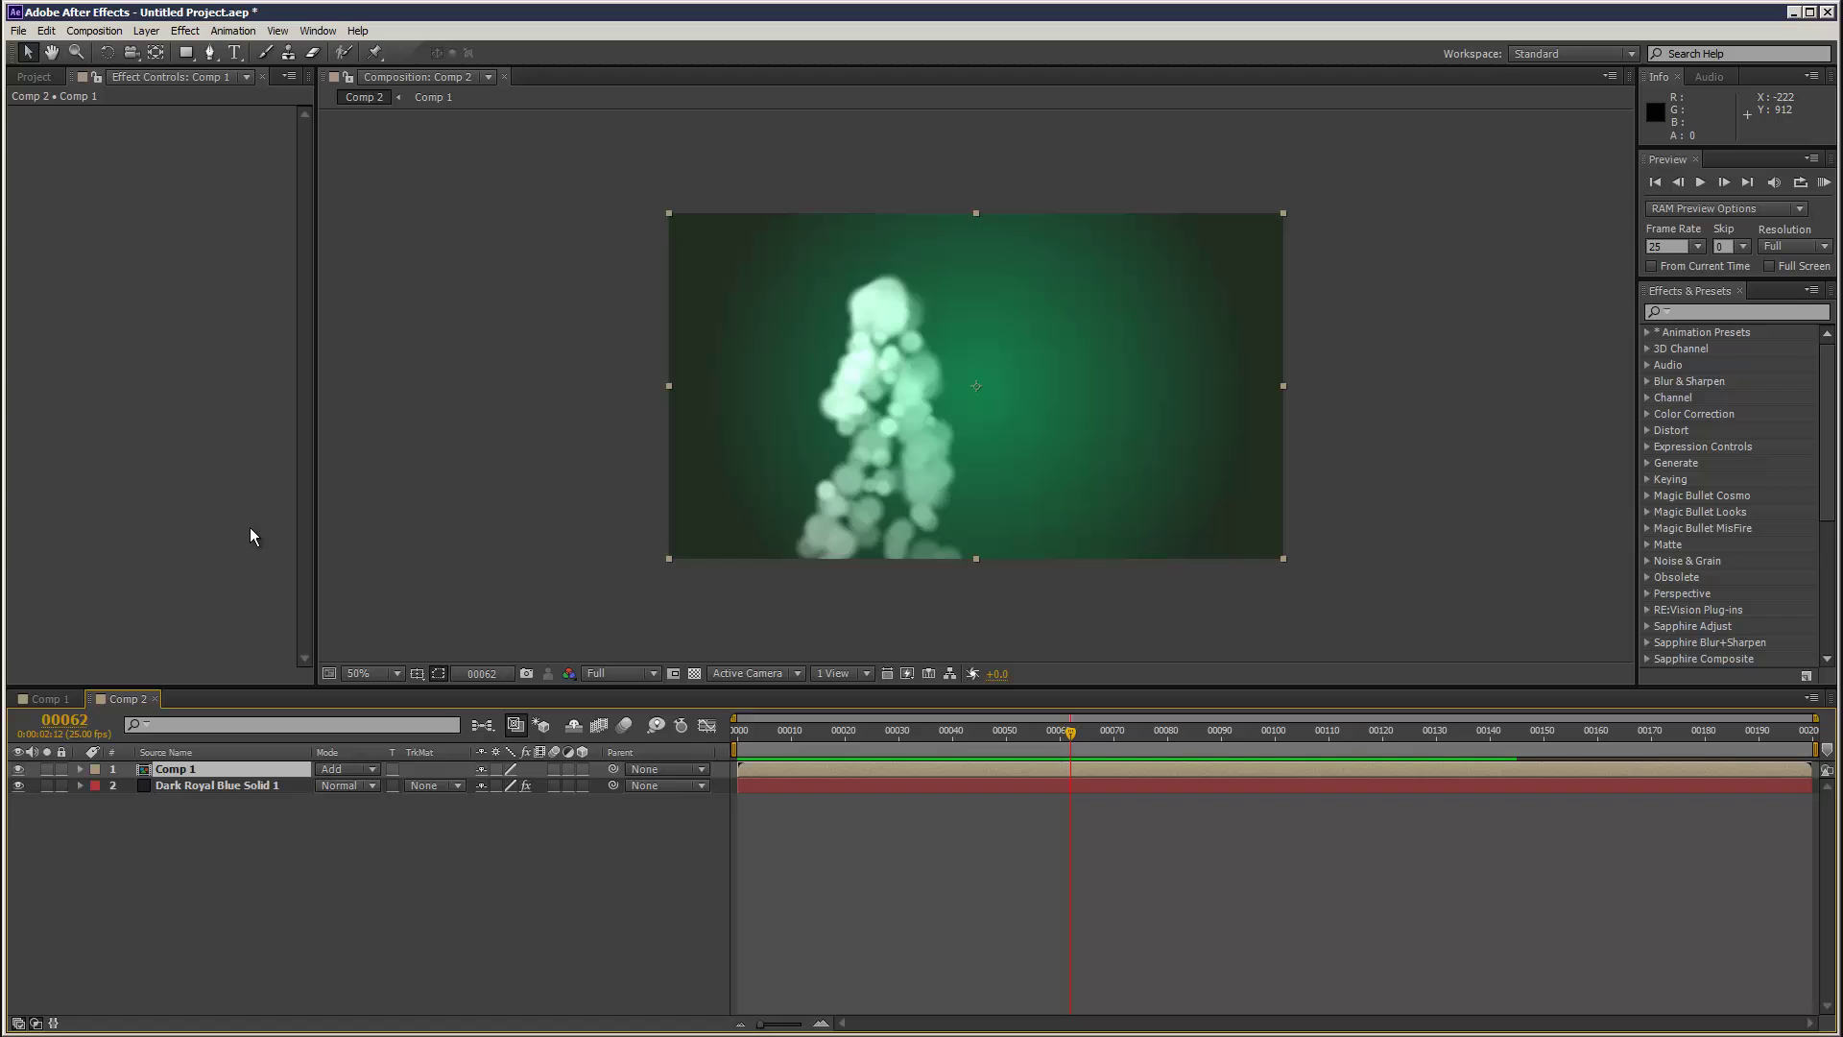
left_click(185, 29)
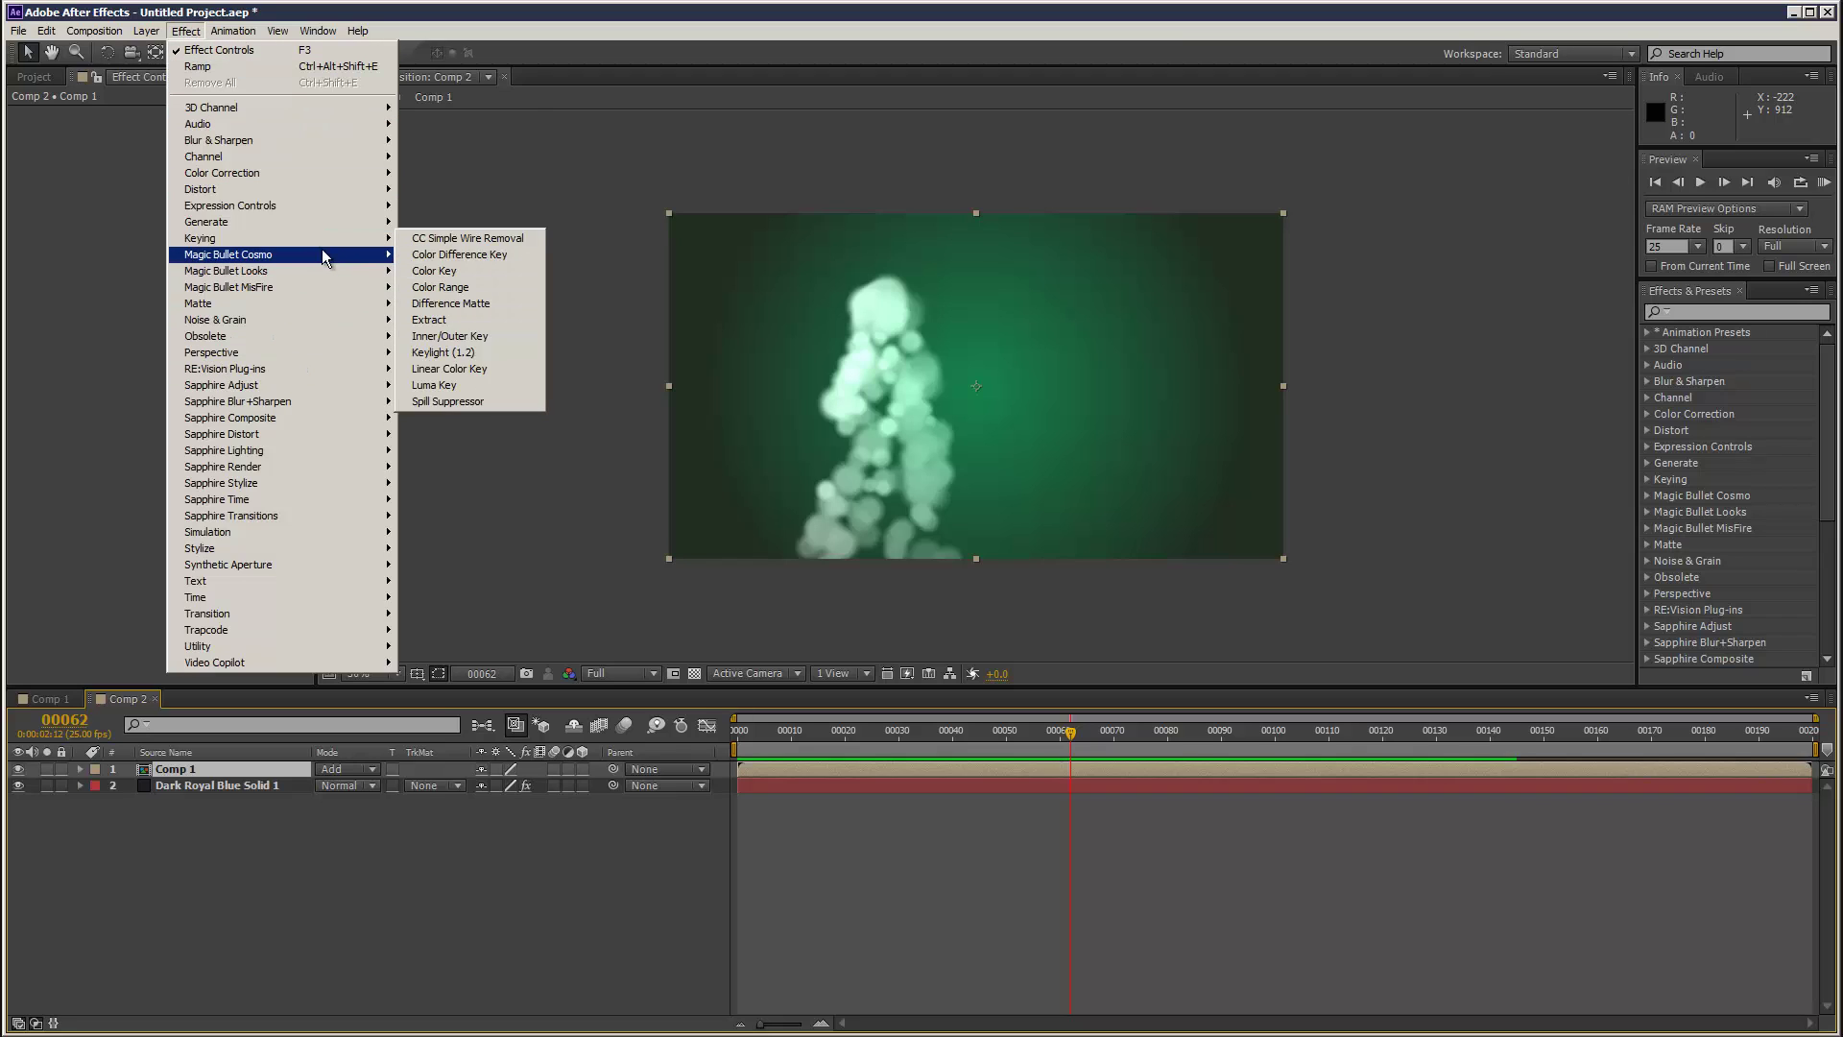
- Apply Simple Choker to the nested Comp 1 layer and raise Choke Matte slightly
left_click(183, 777)
left_click(200, 31)
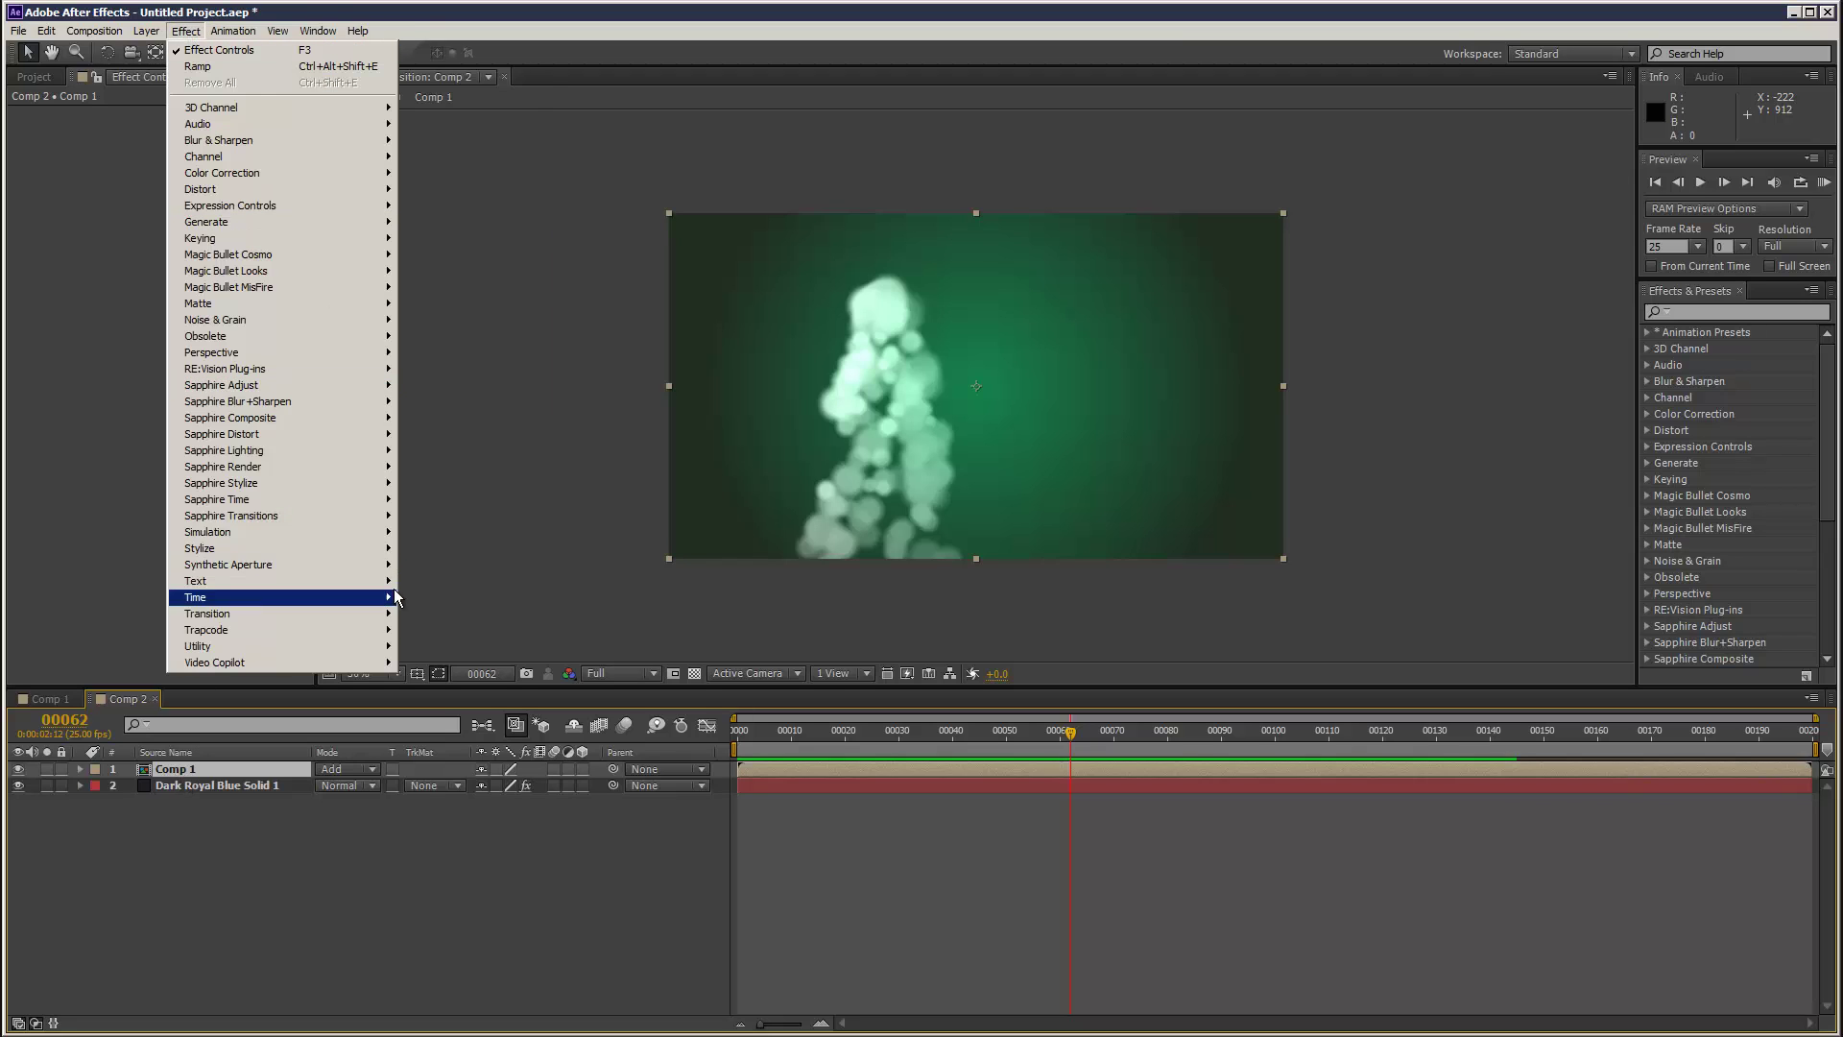
mouse_move(358, 552)
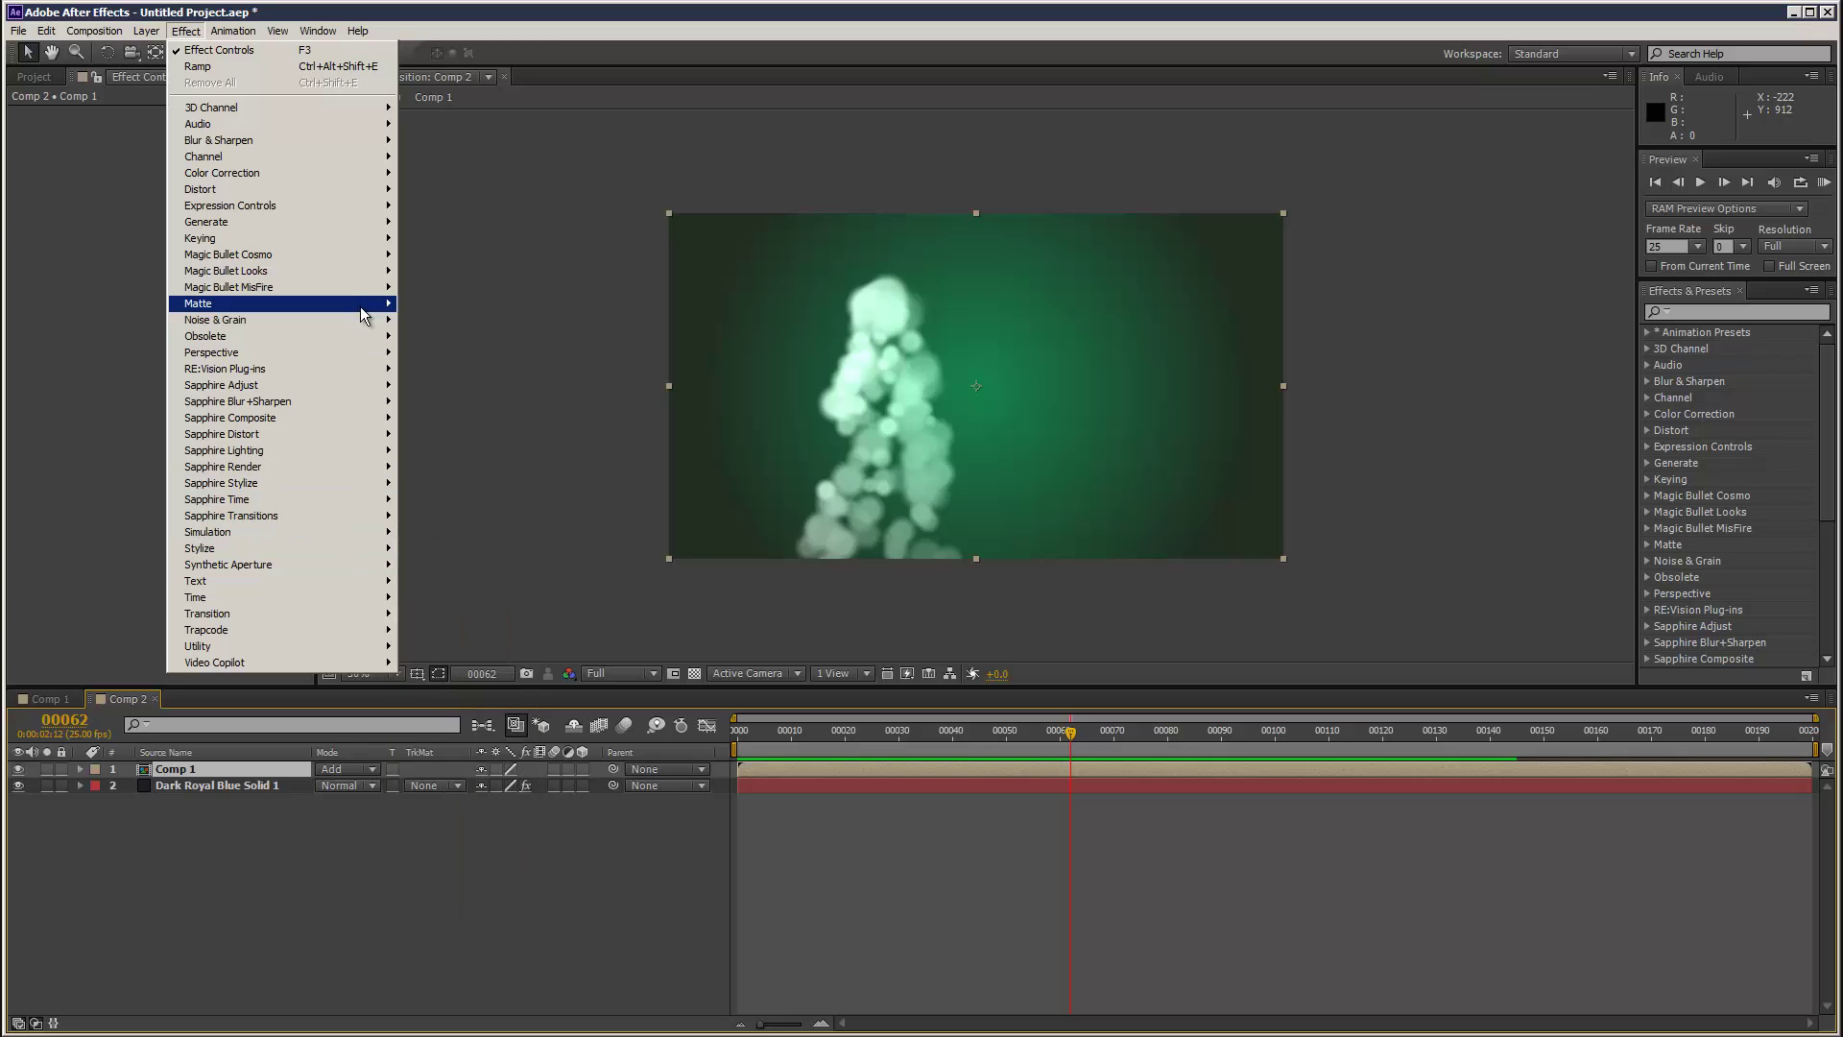
mouse_move(365, 305)
left_click(437, 355)
left_click_drag(182, 163, 198, 165)
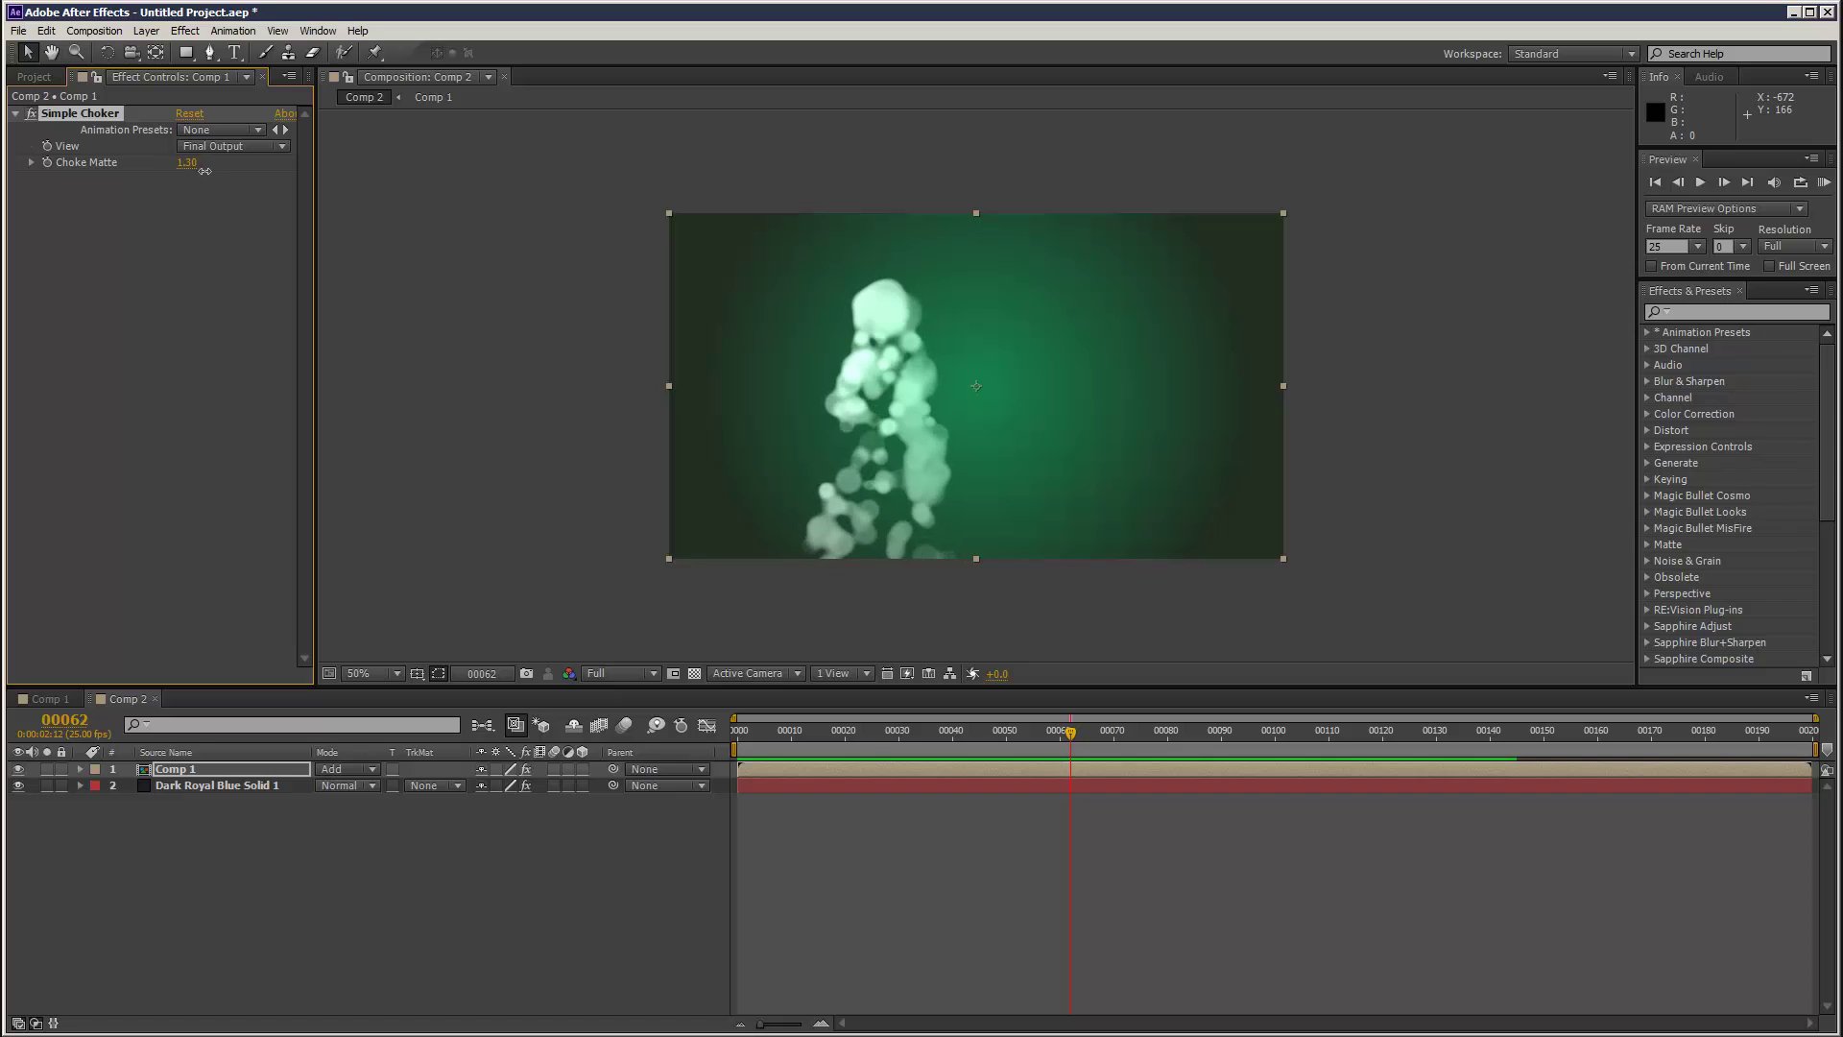
- Preview the animation, then at frame 48 raise Choke Matte further to about 2.40
left_click(1824, 183)
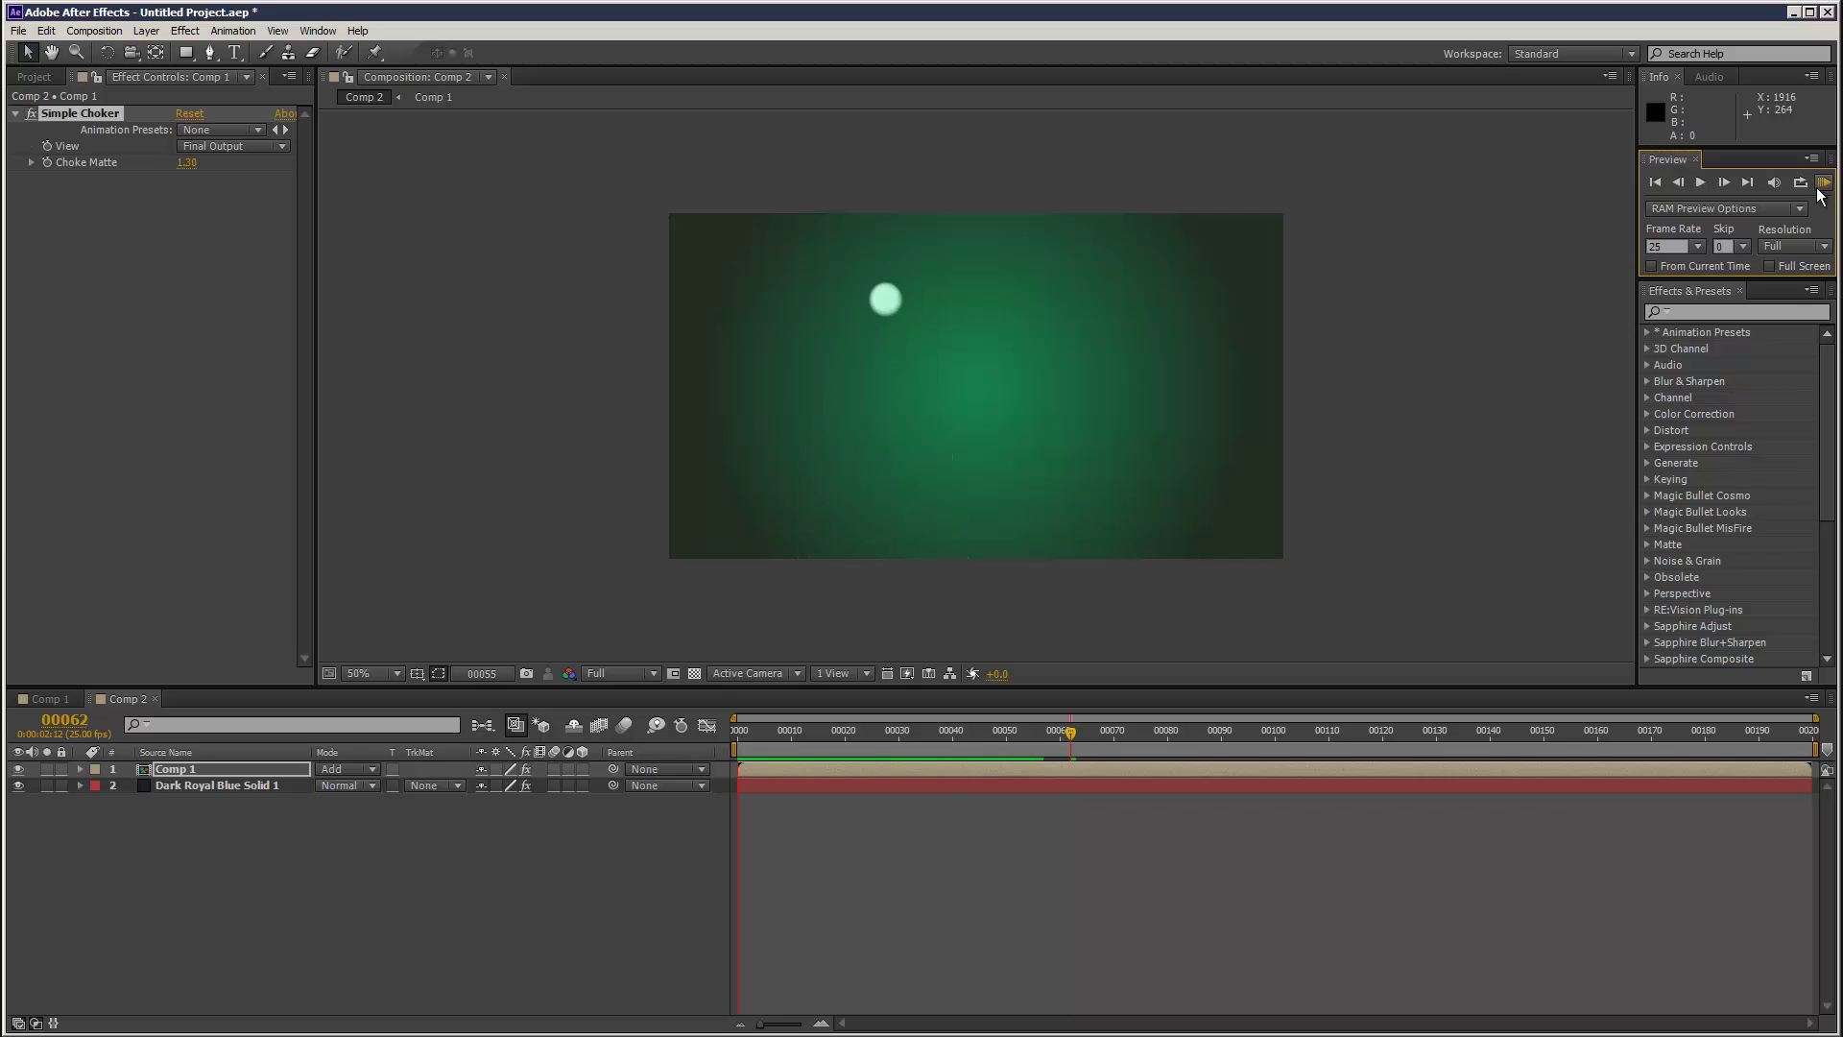
left_click(977, 746)
left_click(993, 739)
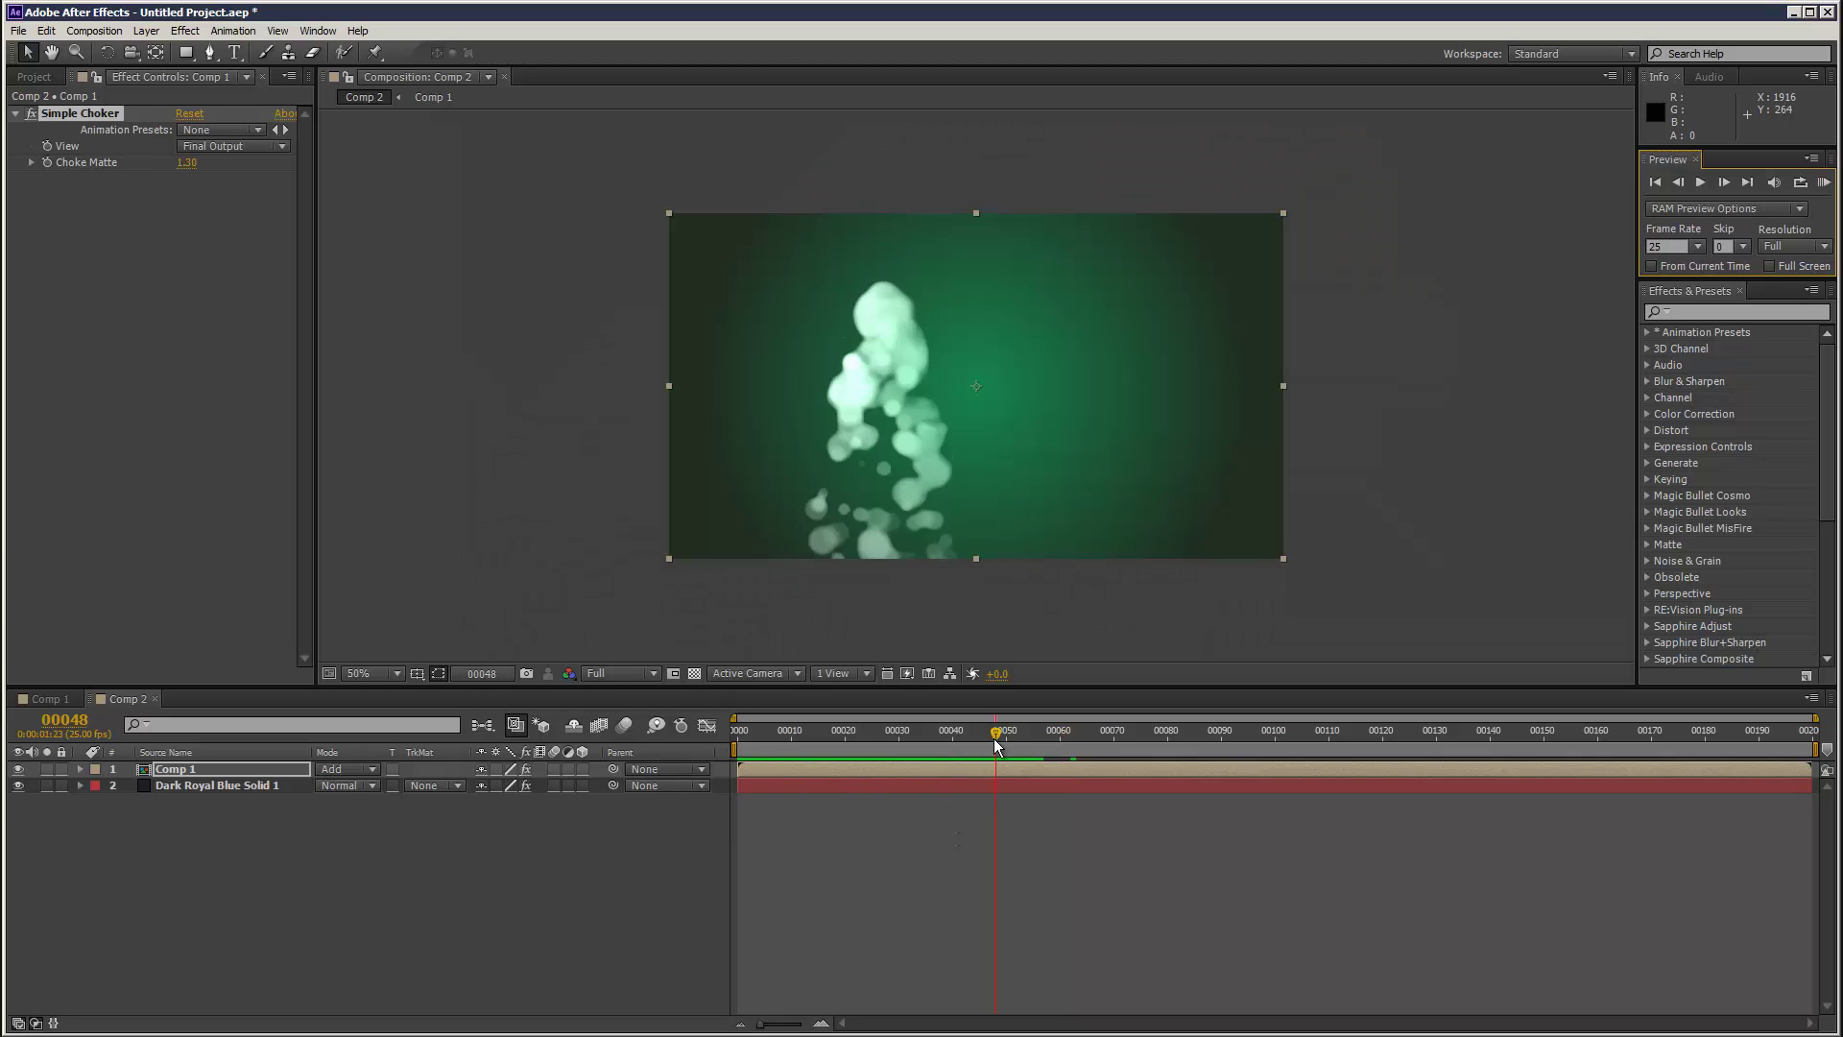
left_click_drag(191, 167, 256, 162)
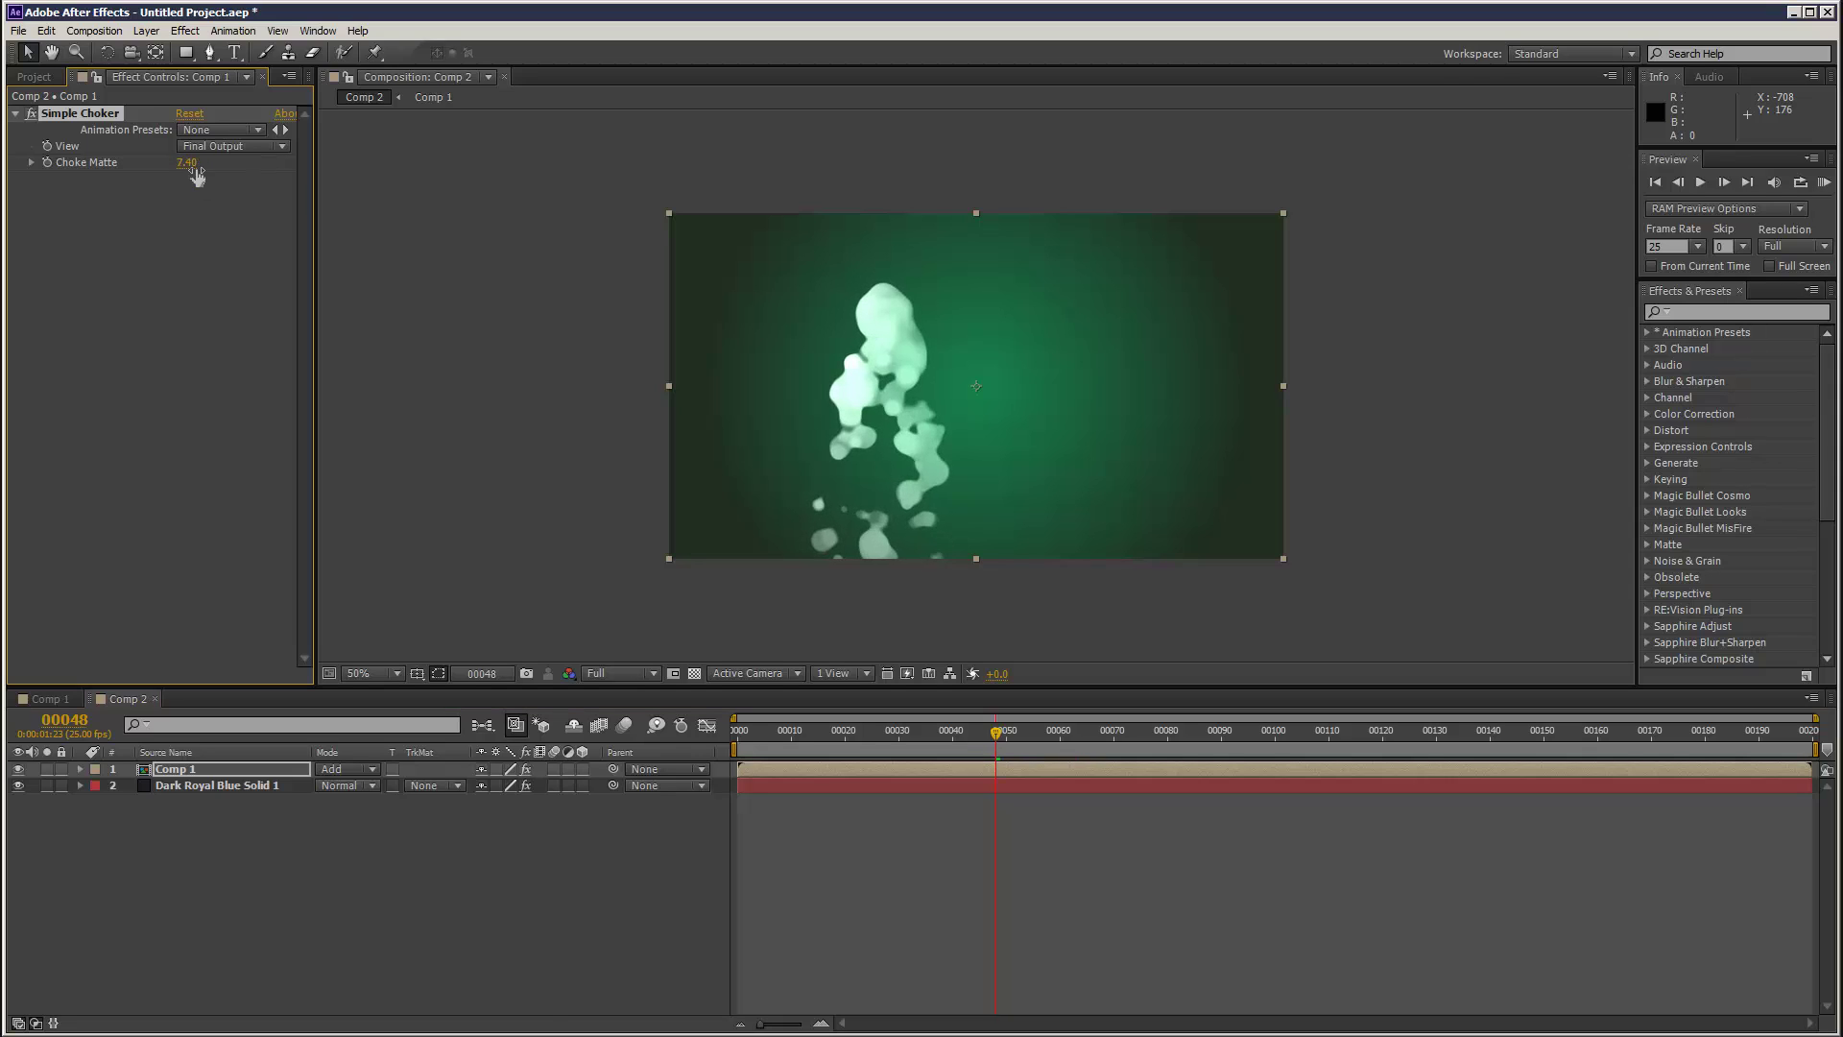
- Add a Median effect to the particle layer and settle its Radius at 14
left_click(185, 30)
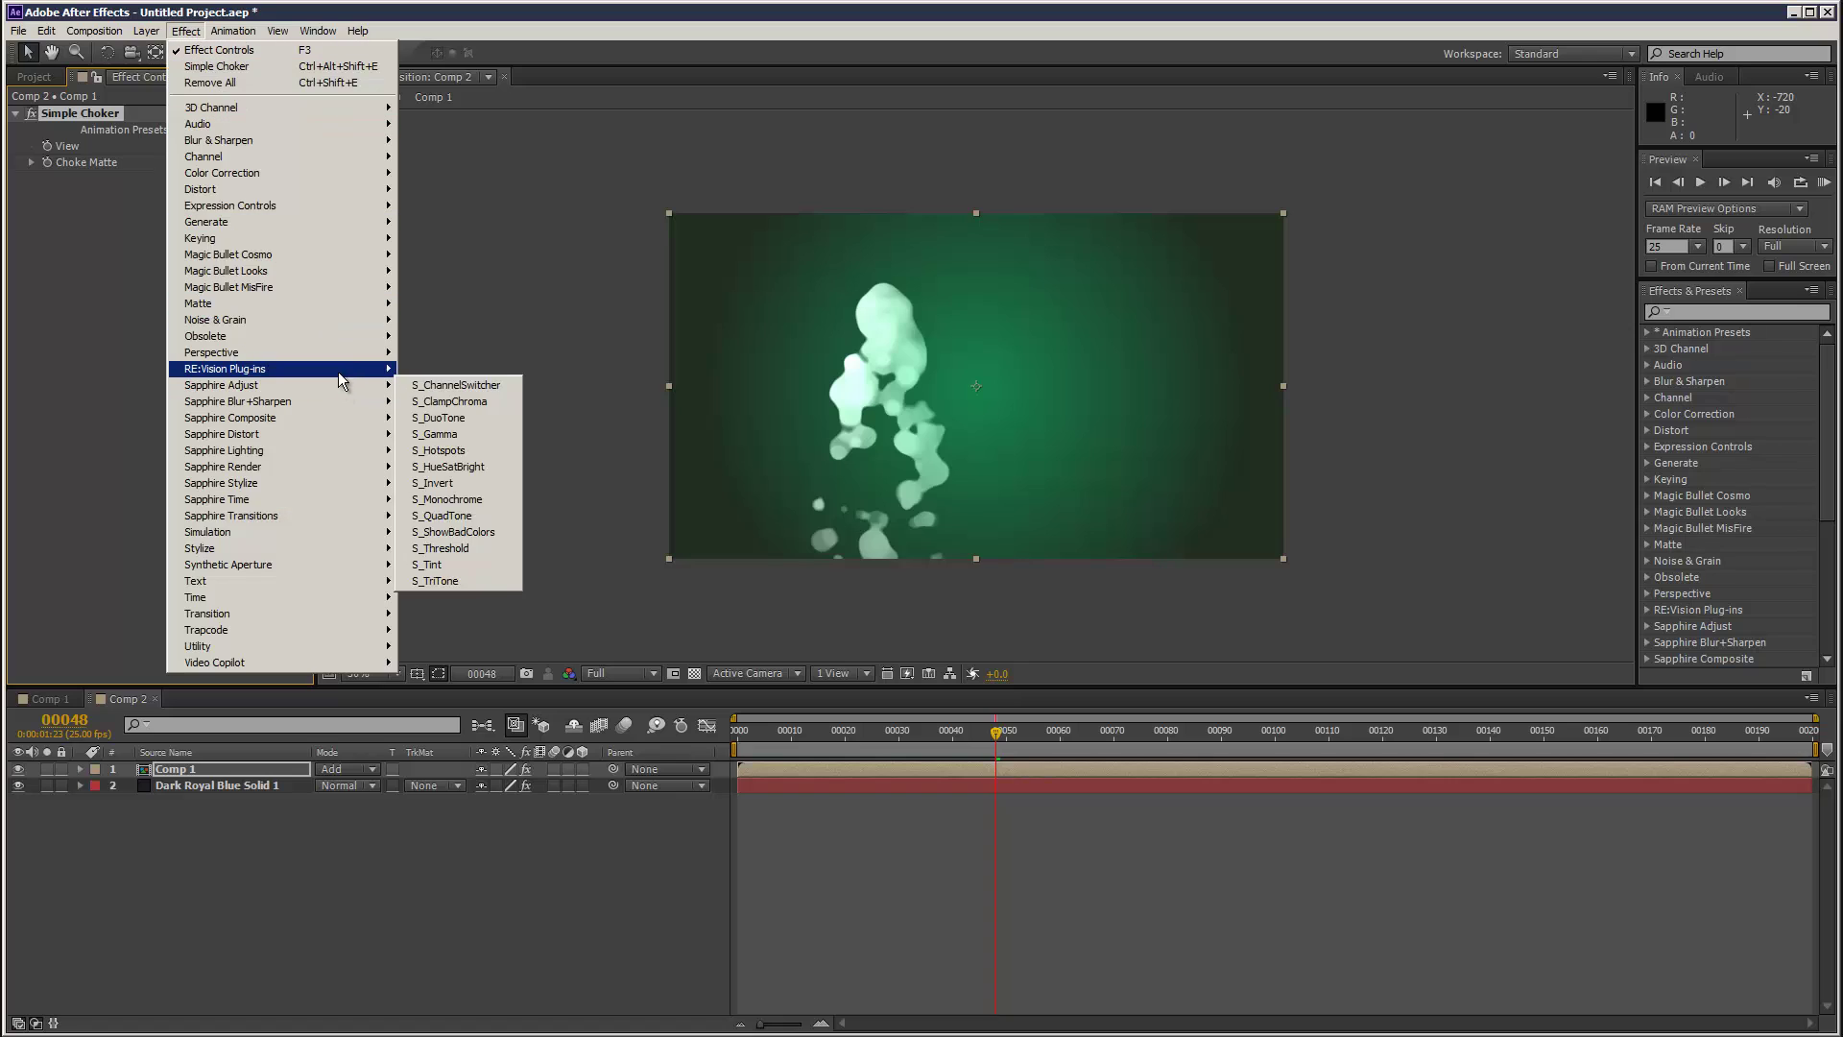
mouse_move(346, 320)
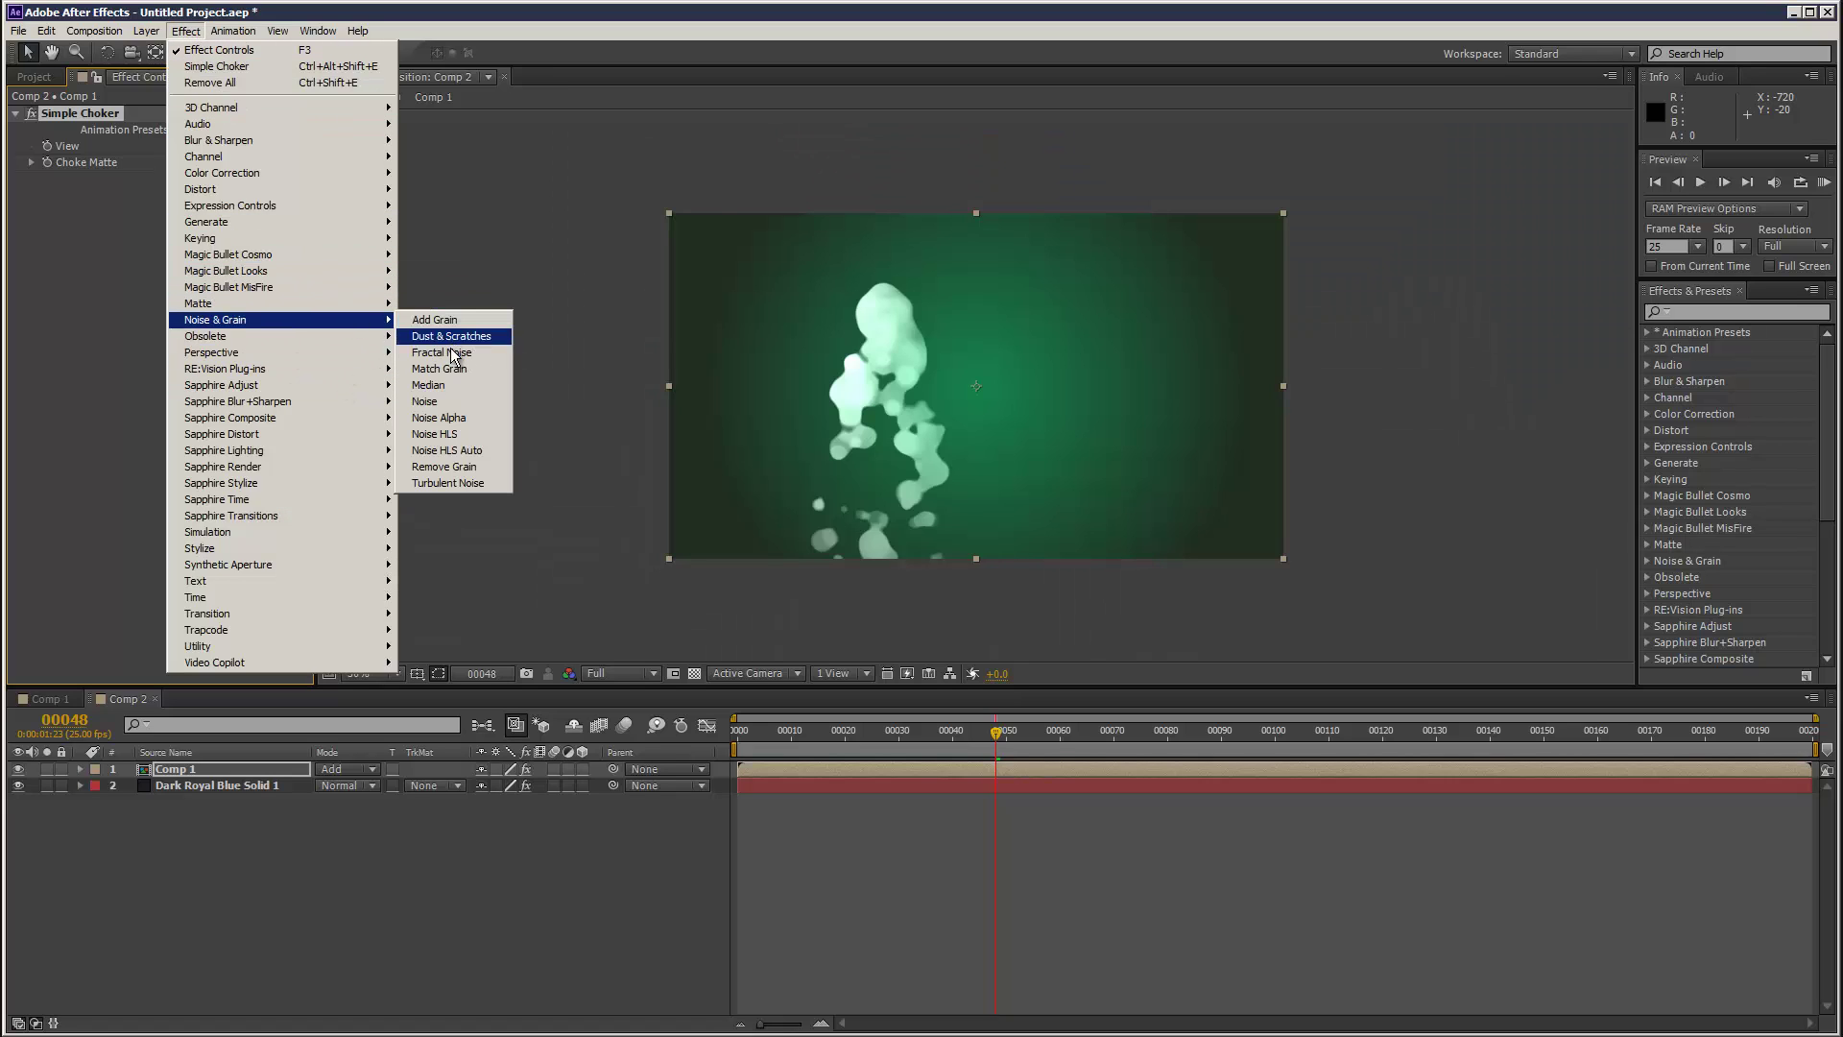
left_click(449, 384)
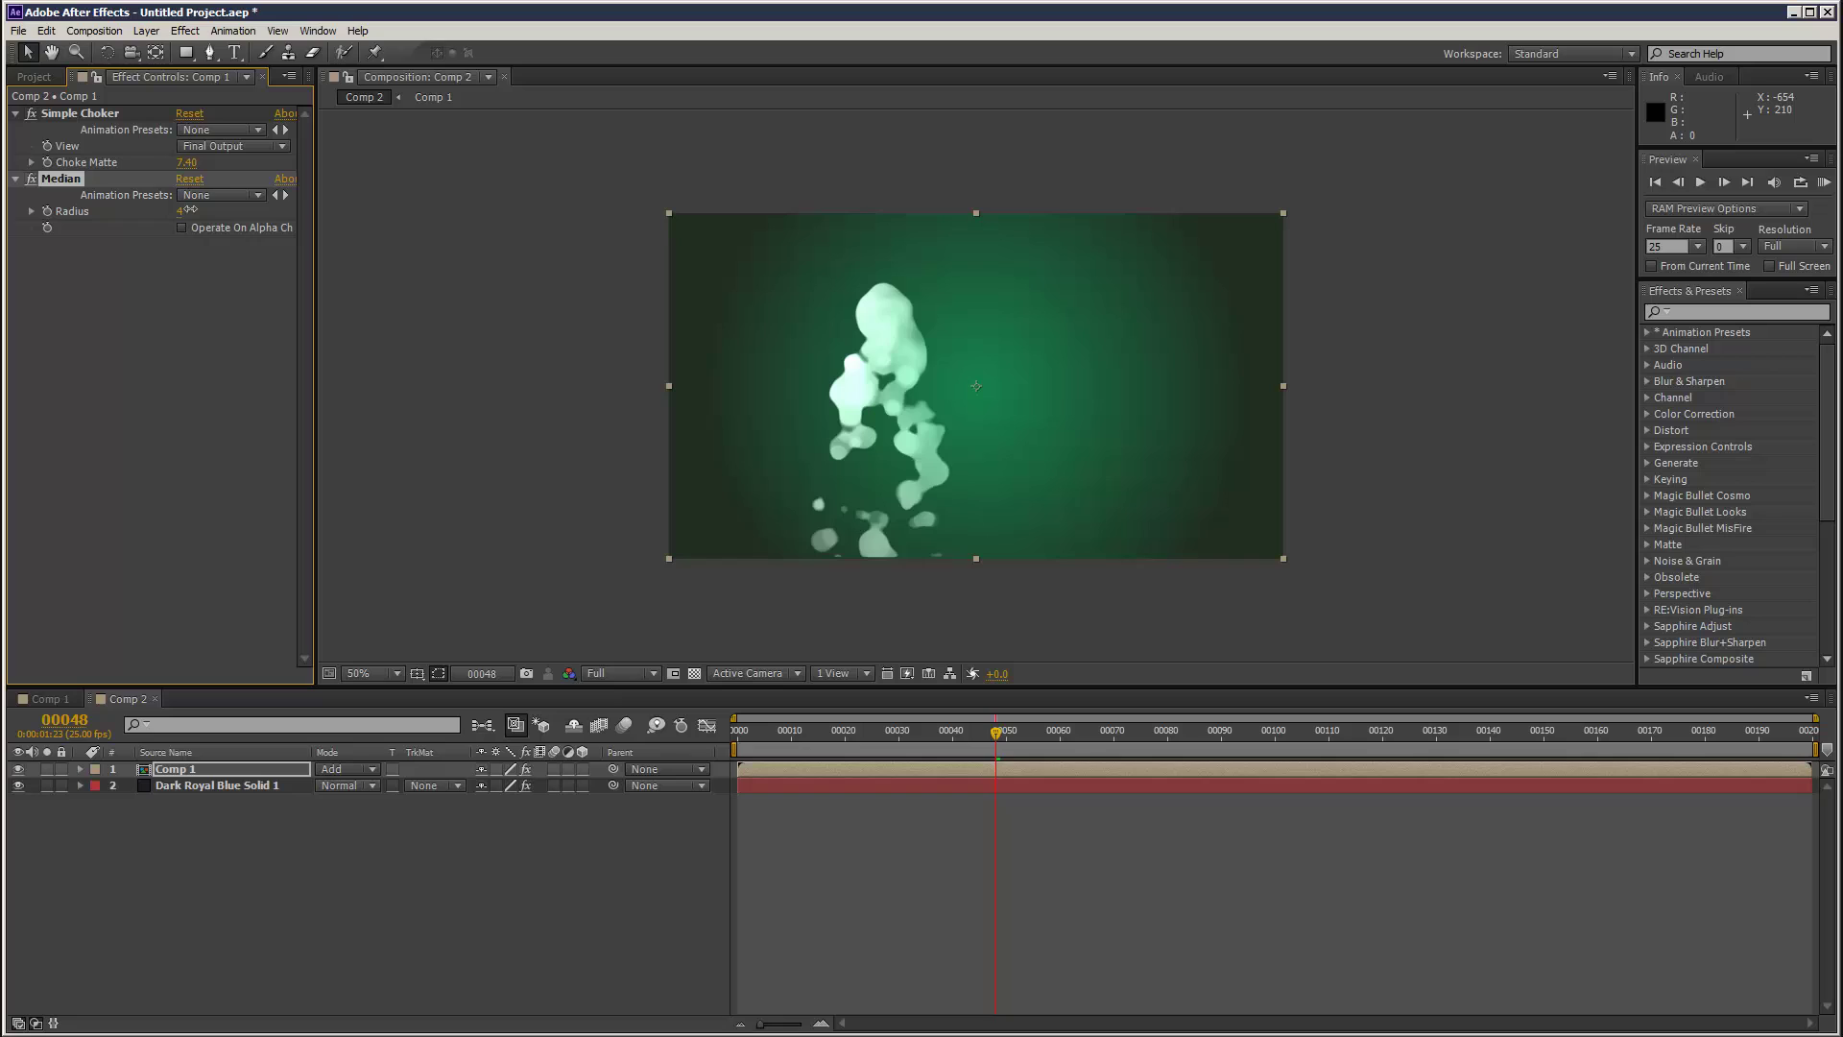
left_click_drag(189, 210, 358, 220)
left_click_drag(180, 229, 174, 231)
- Preview the smoothed animation, then reselect the Comp 1 particle layer
left_click(1456, 404)
left_click(1824, 183)
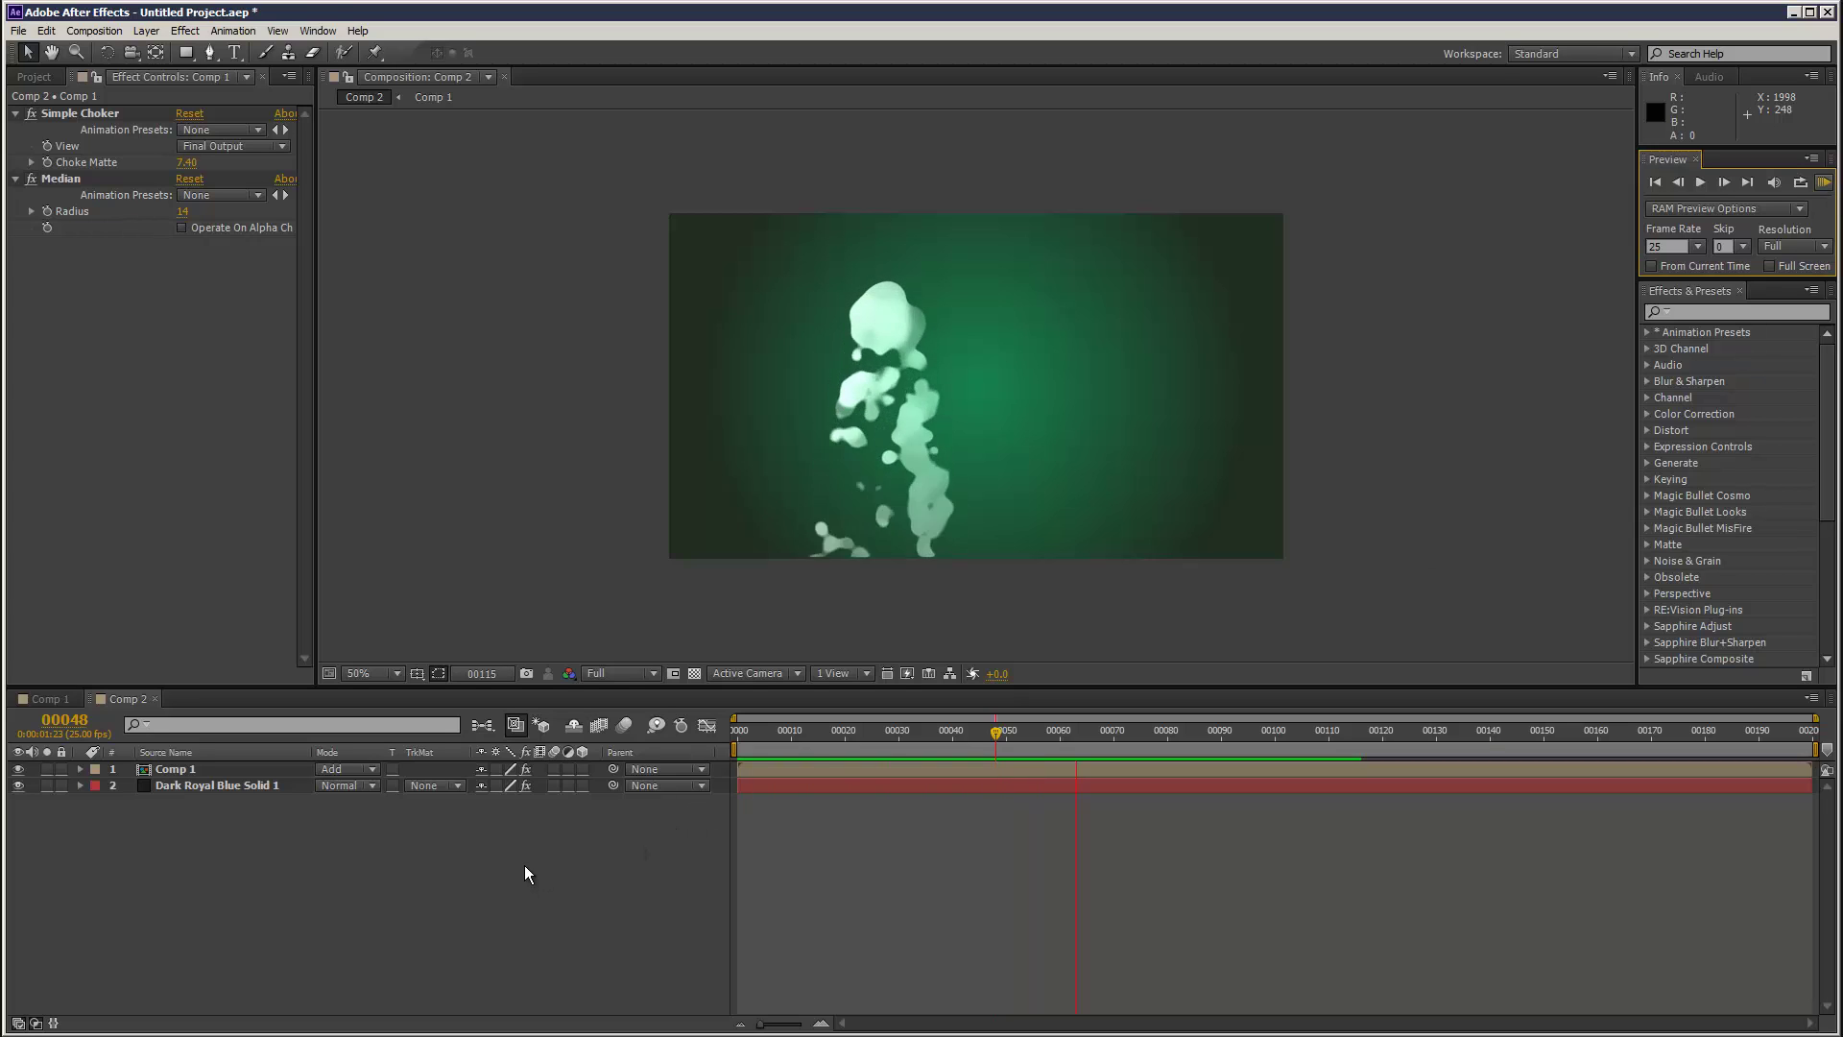
key("space")
left_click(221, 772)
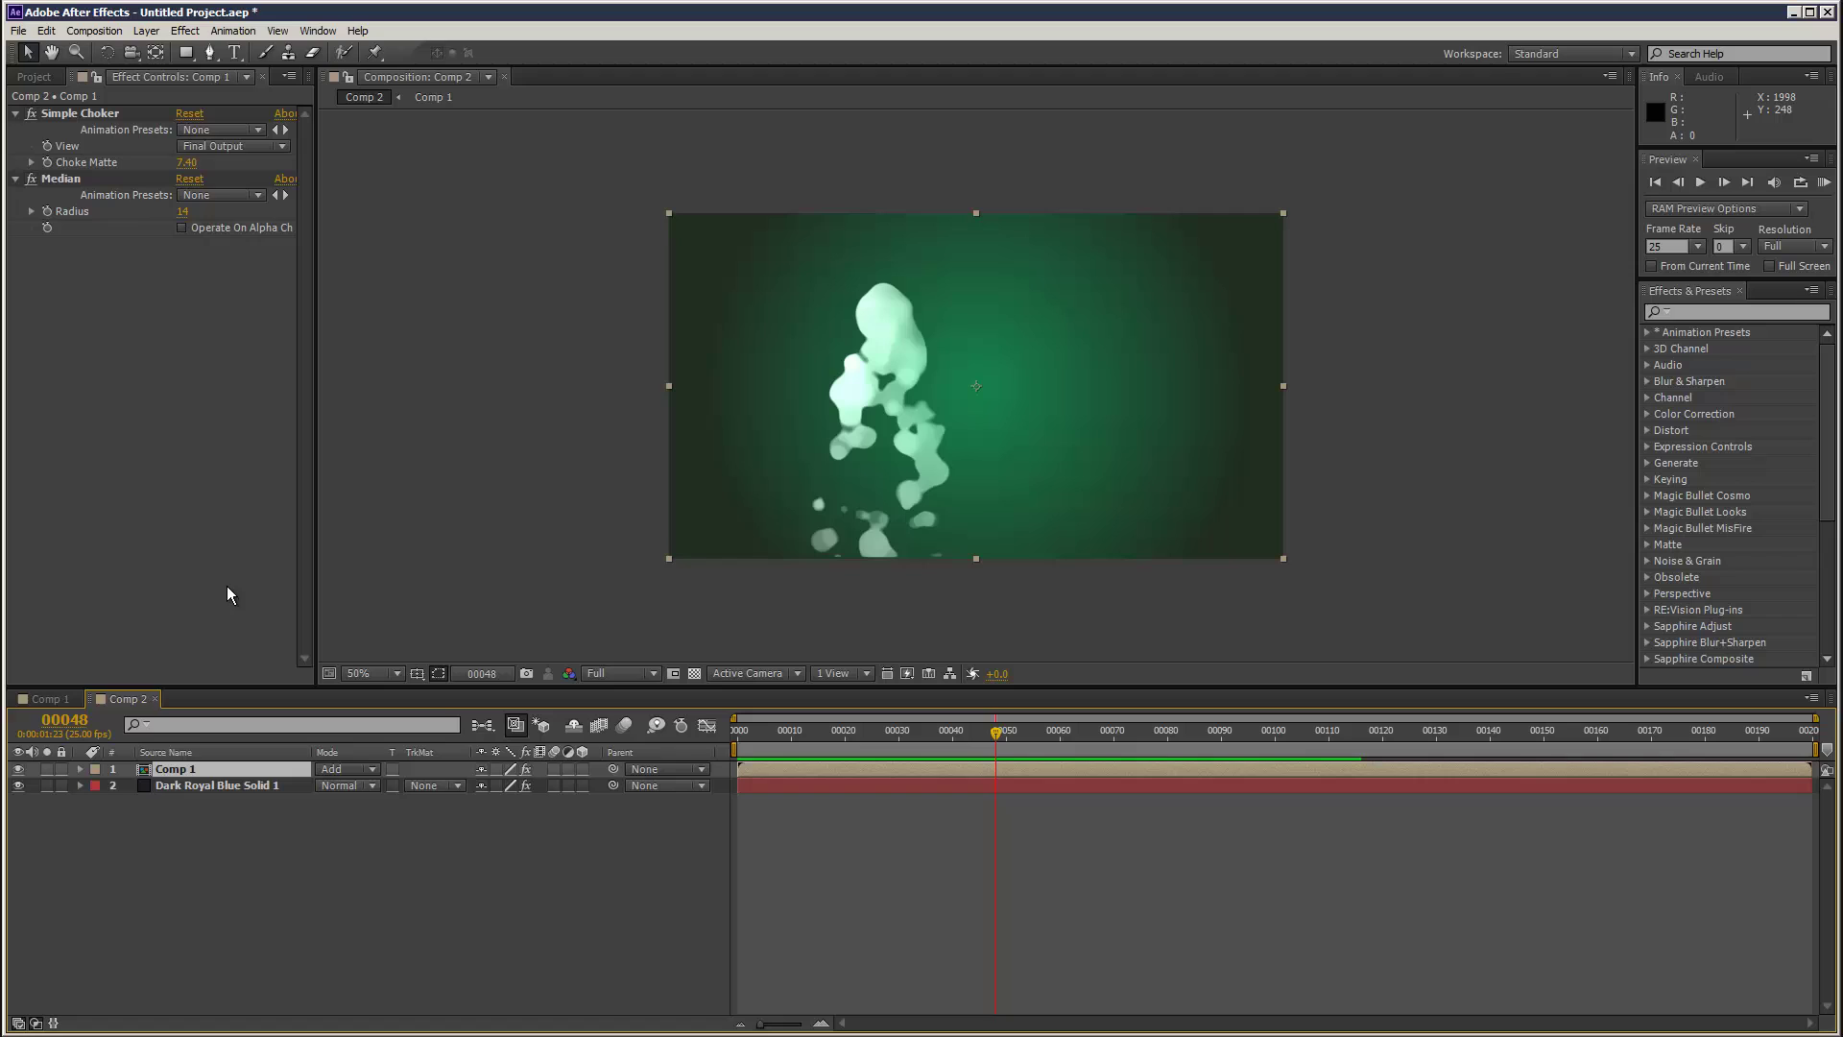
- Create a new adjustment layer and apply CC Glass to the Comp 1 particle layer
left_click(146, 30)
mouse_move(177, 53)
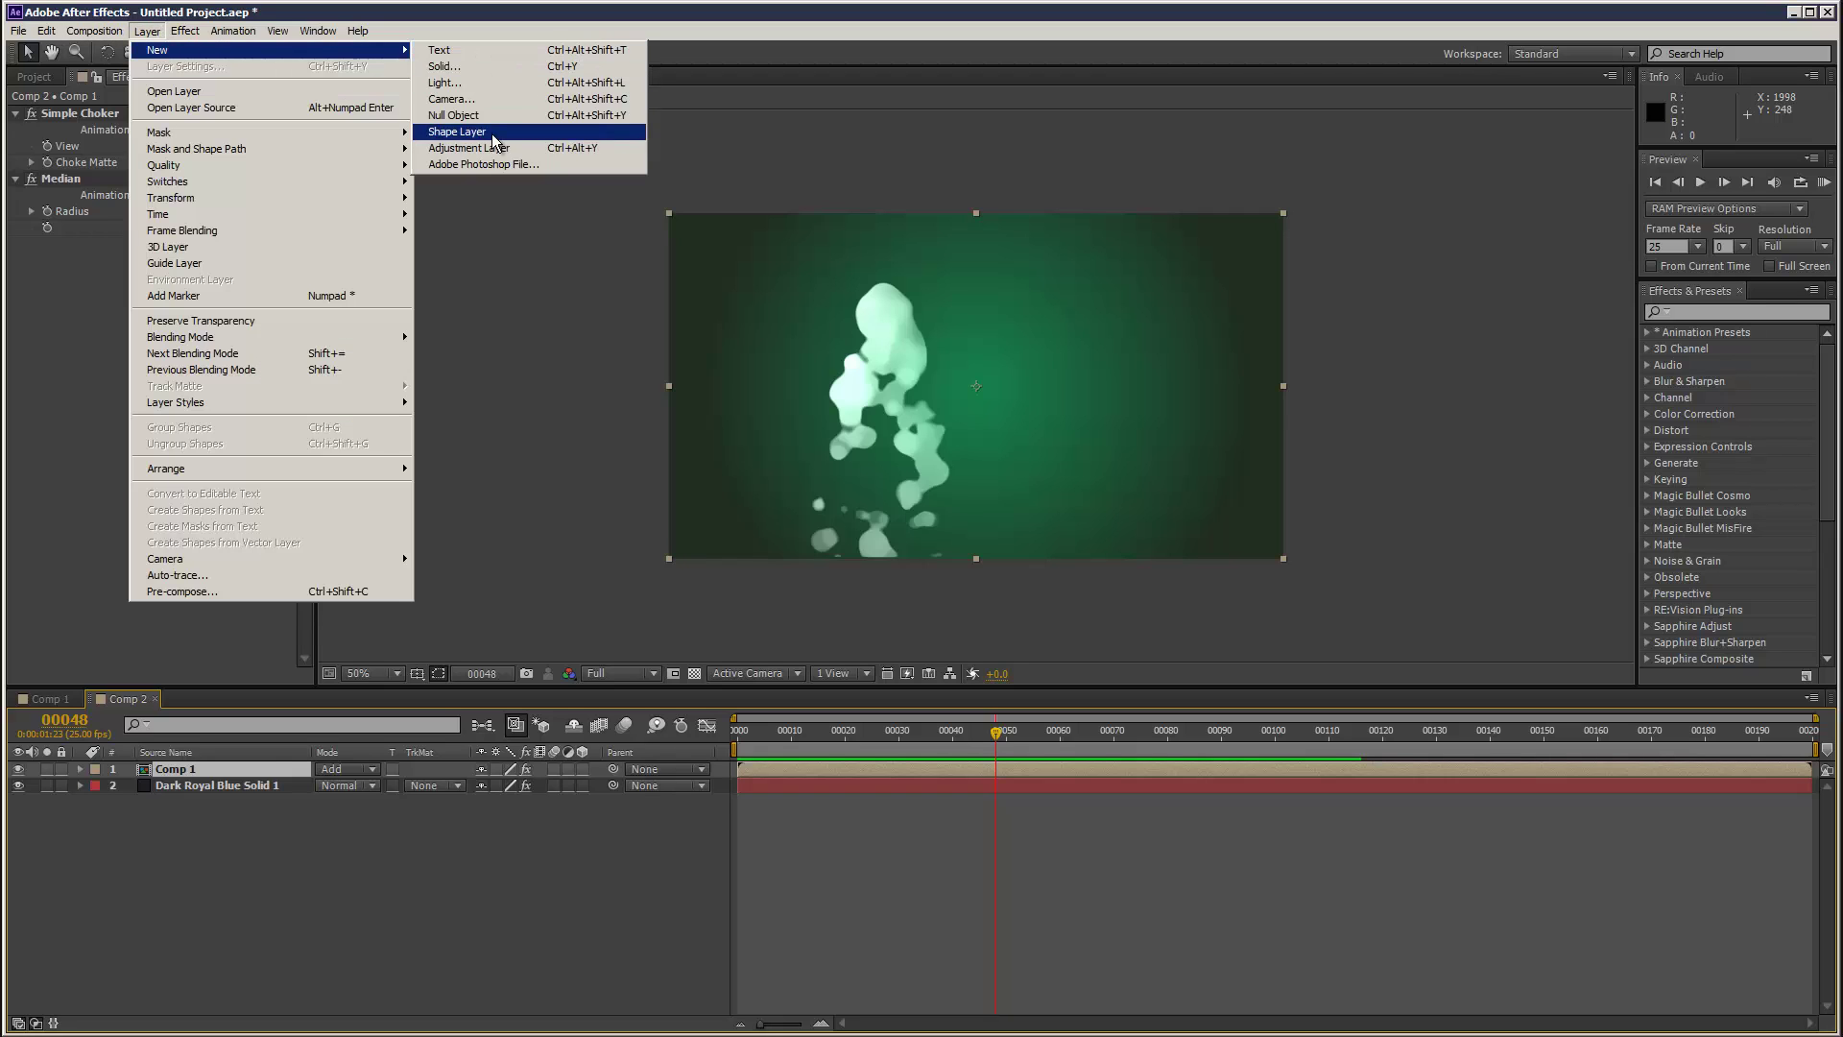
left_click(468, 148)
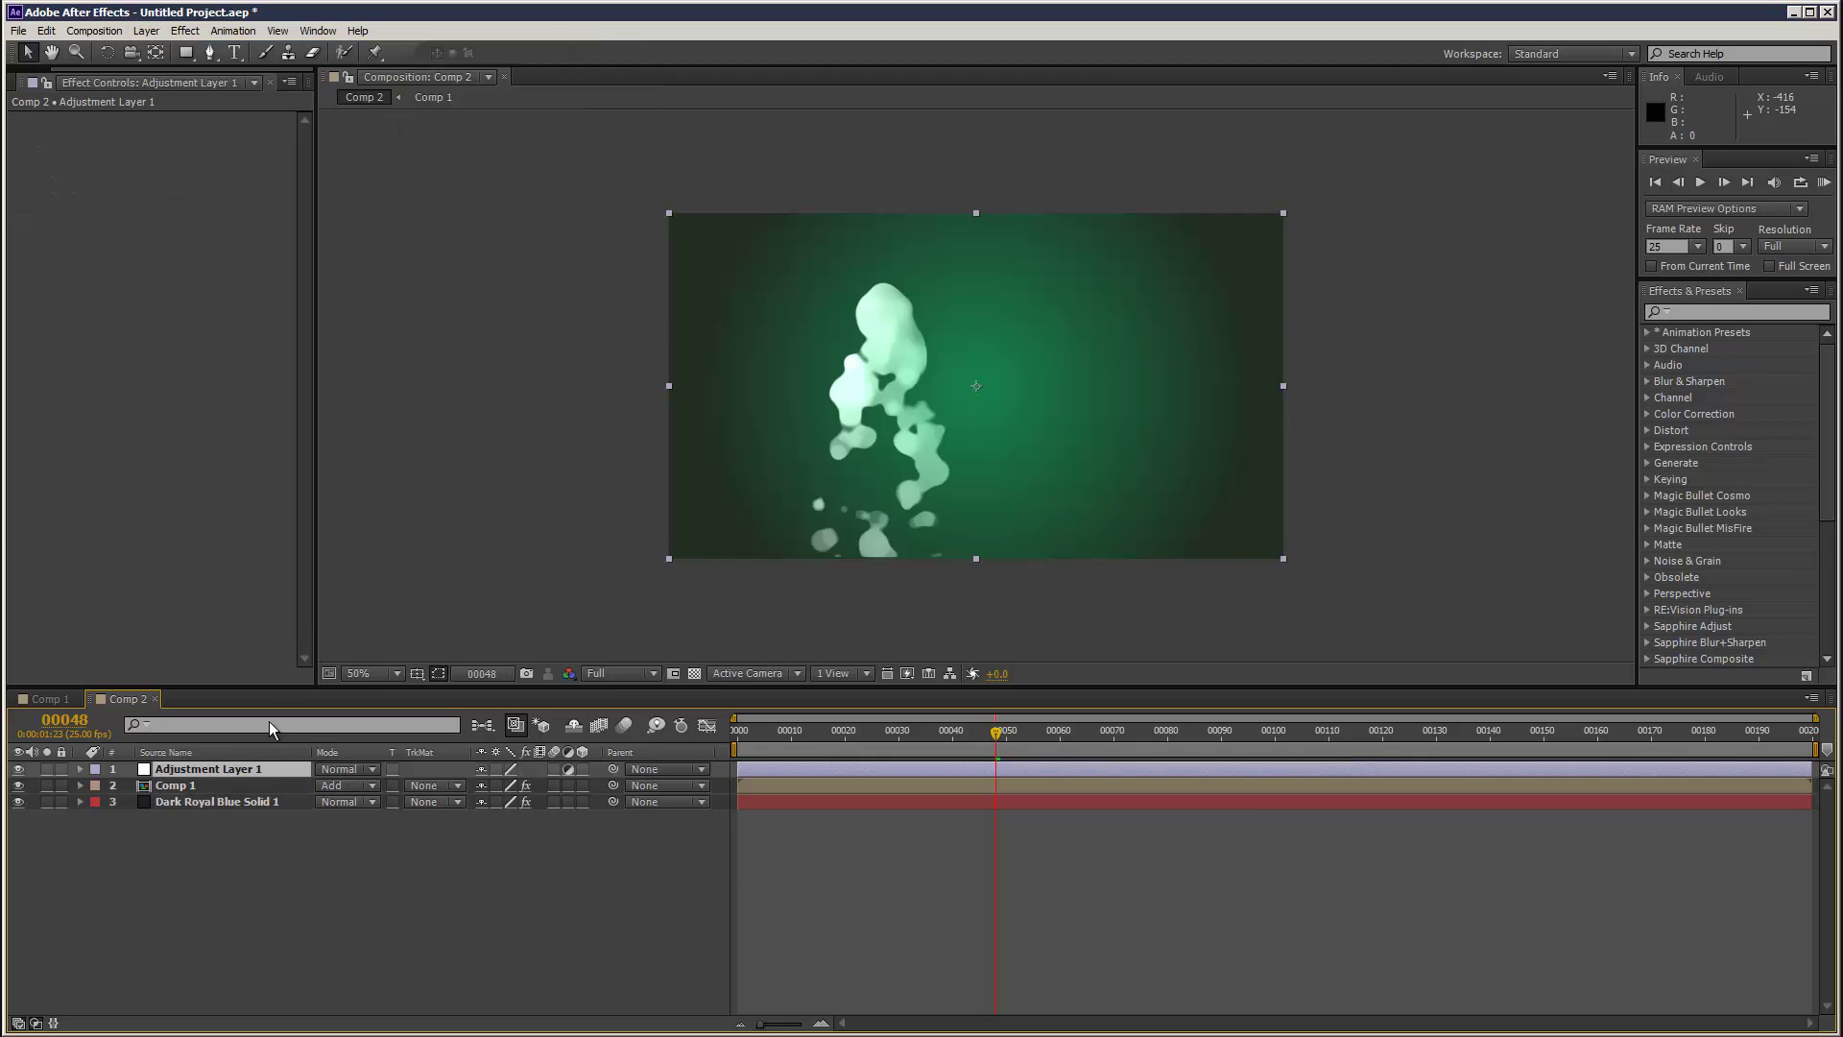
left_click(198, 786)
left_click(185, 31)
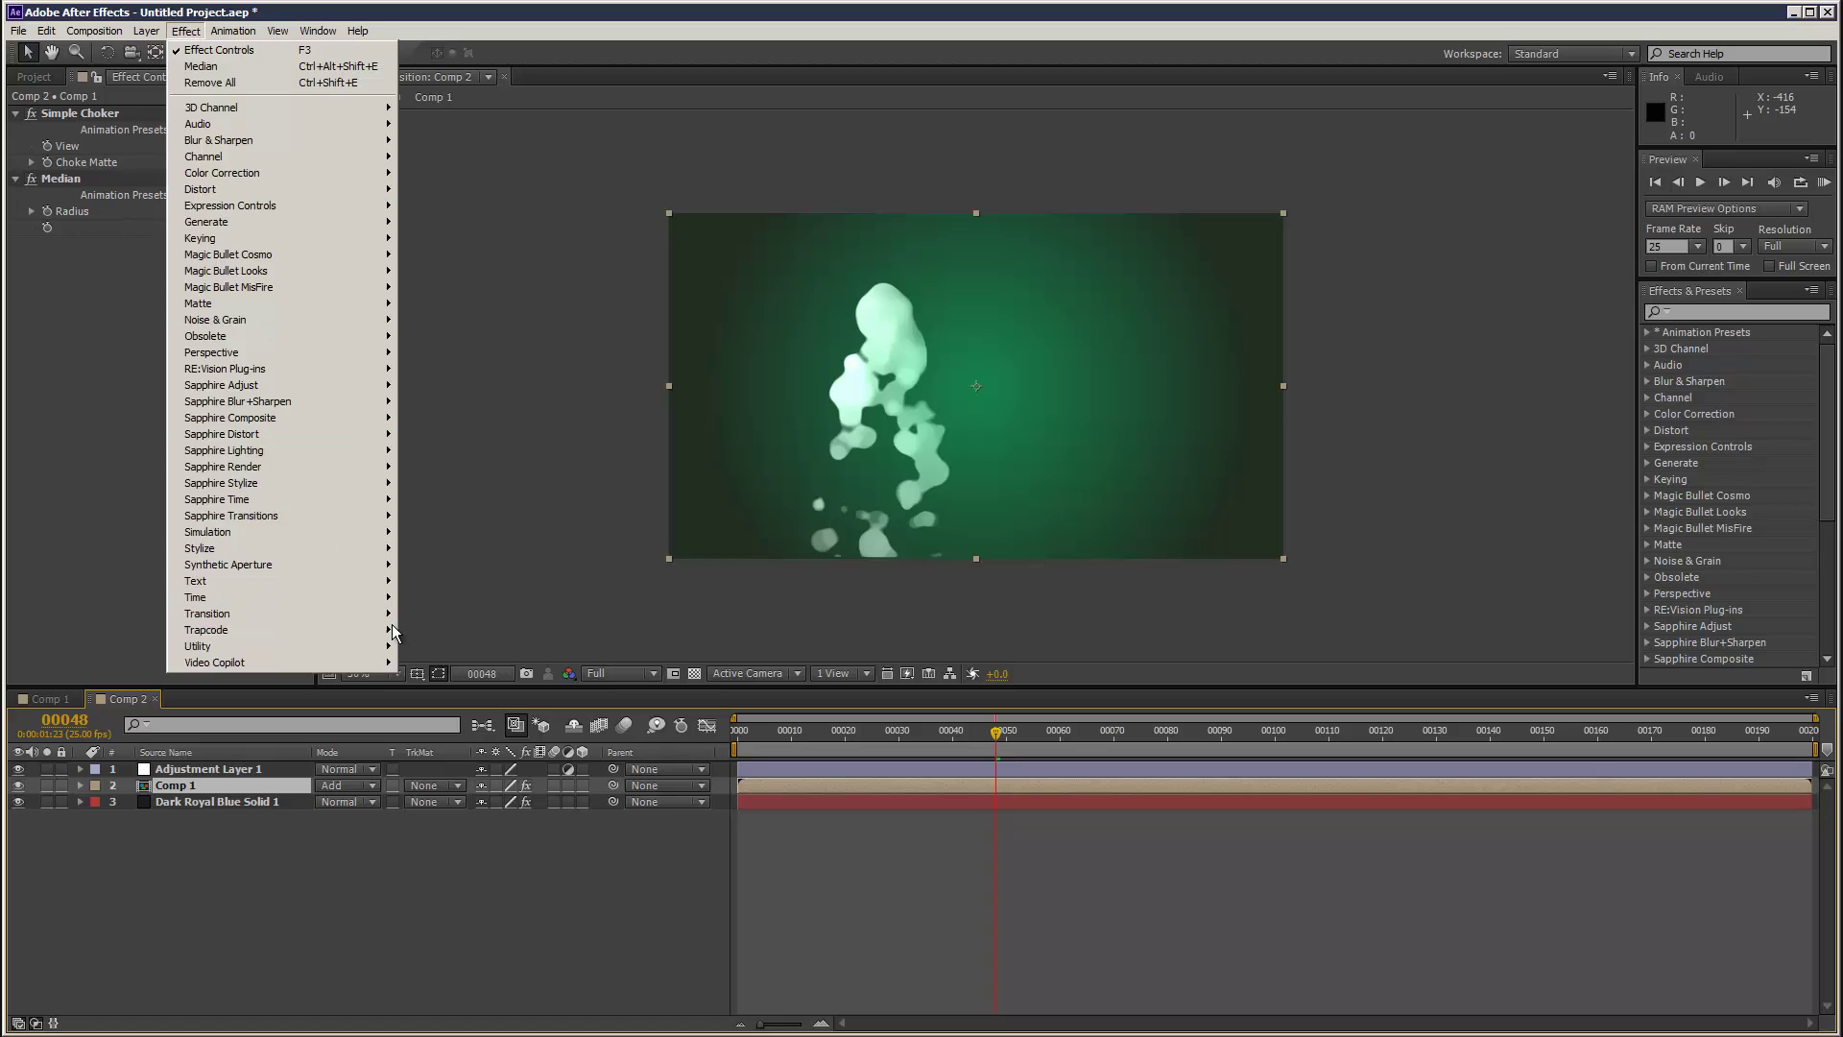
mouse_move(376, 552)
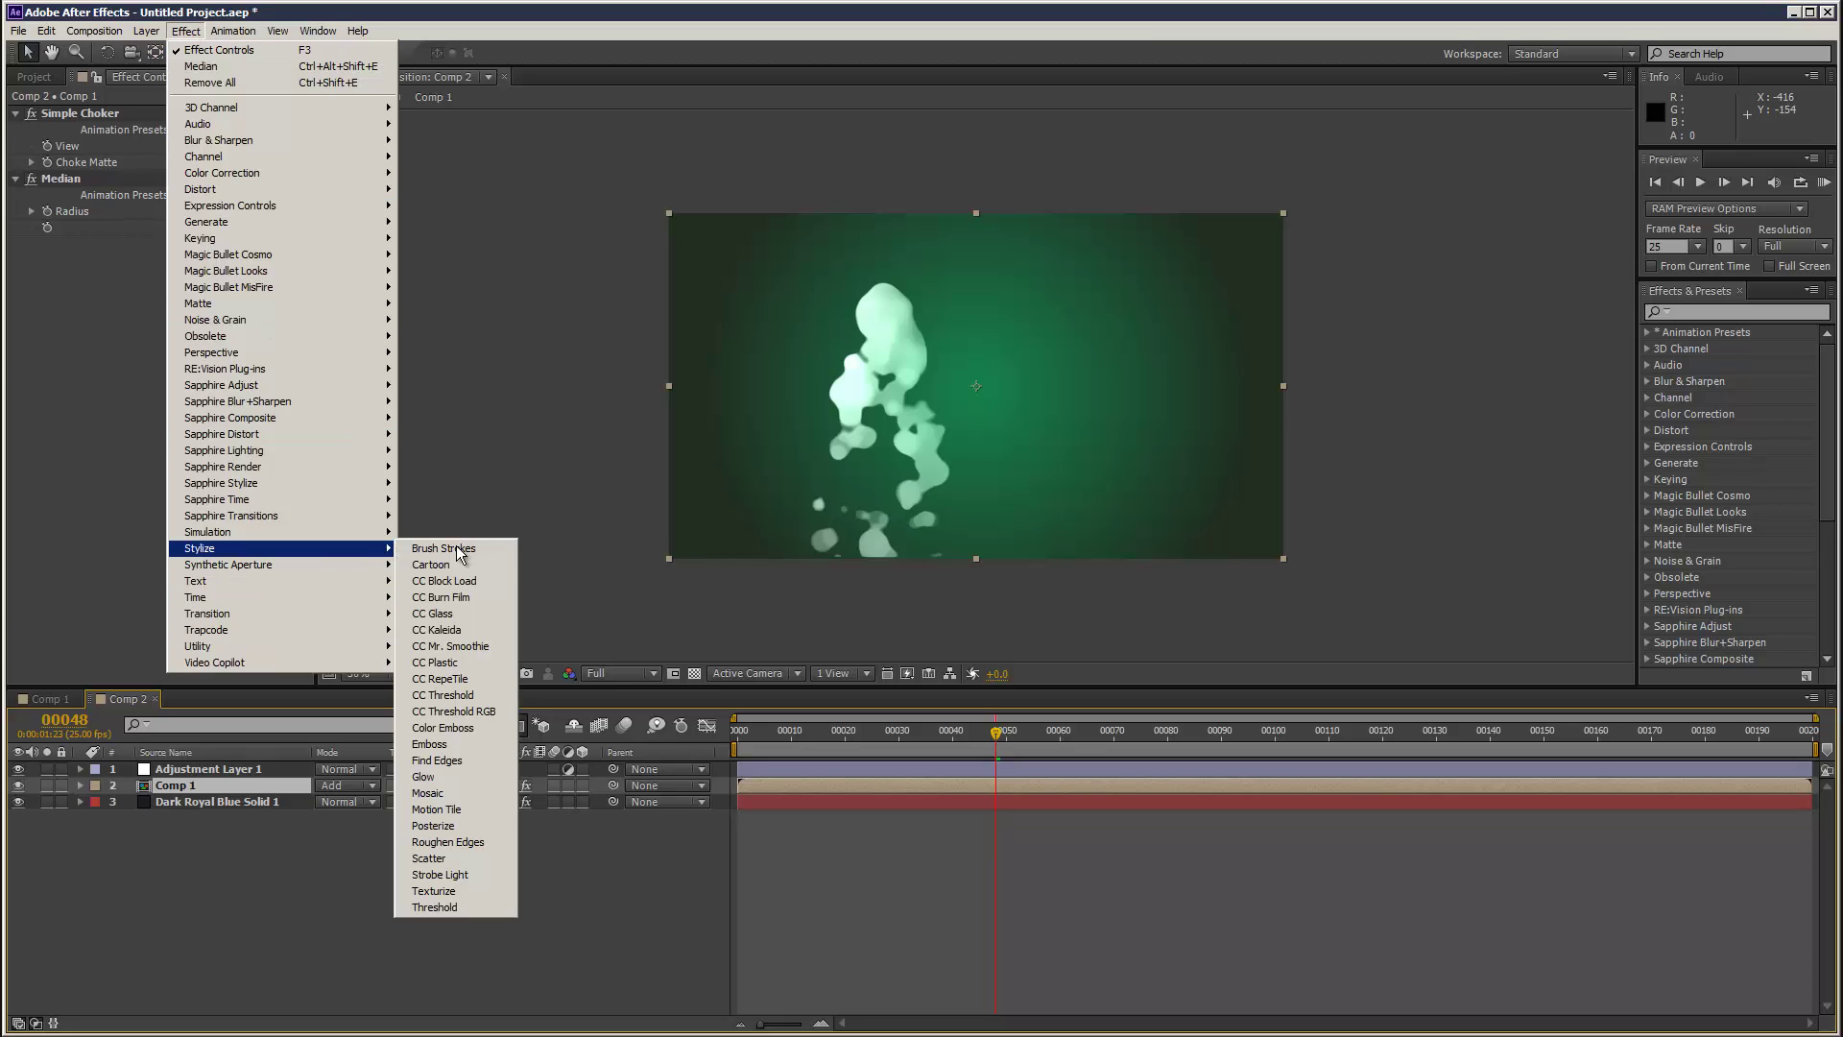
left_click(481, 615)
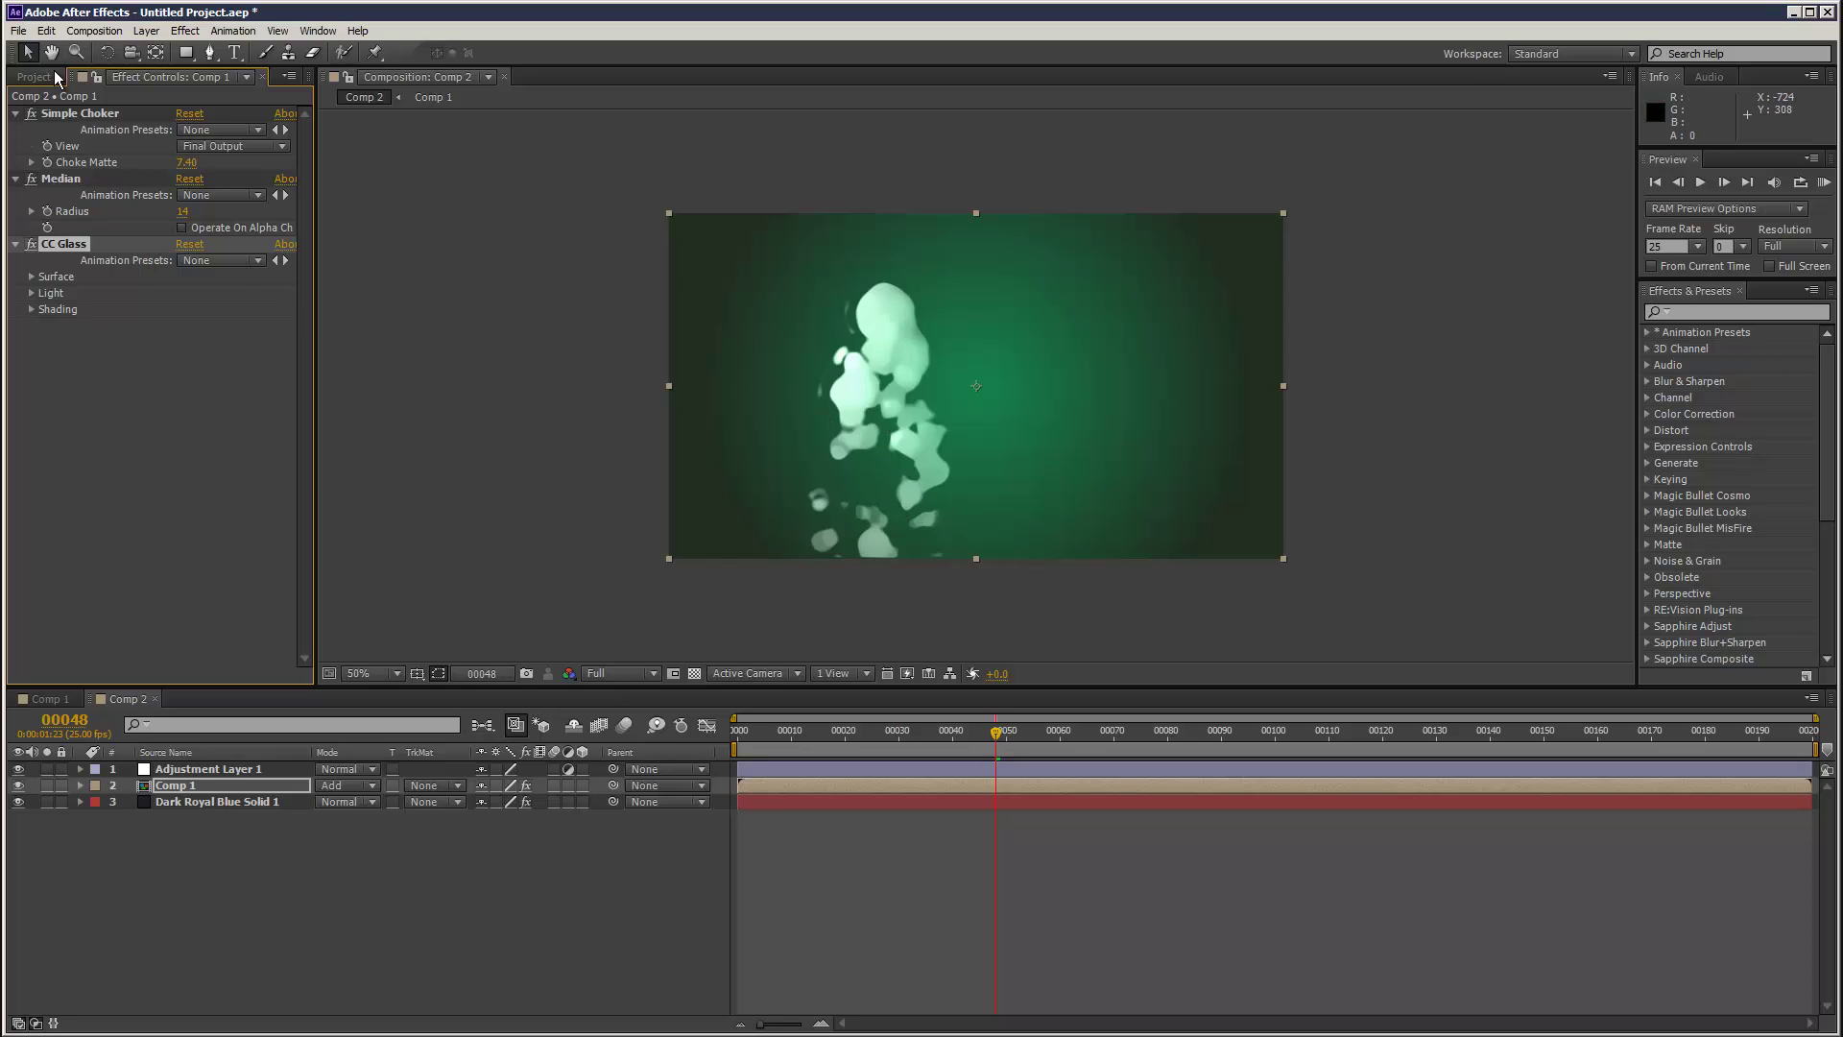
- Copy CC Glass onto Adjustment Layer 1 and set its Light Using option to AE Lights
left_click(47, 31)
left_click(72, 107)
left_click(242, 768)
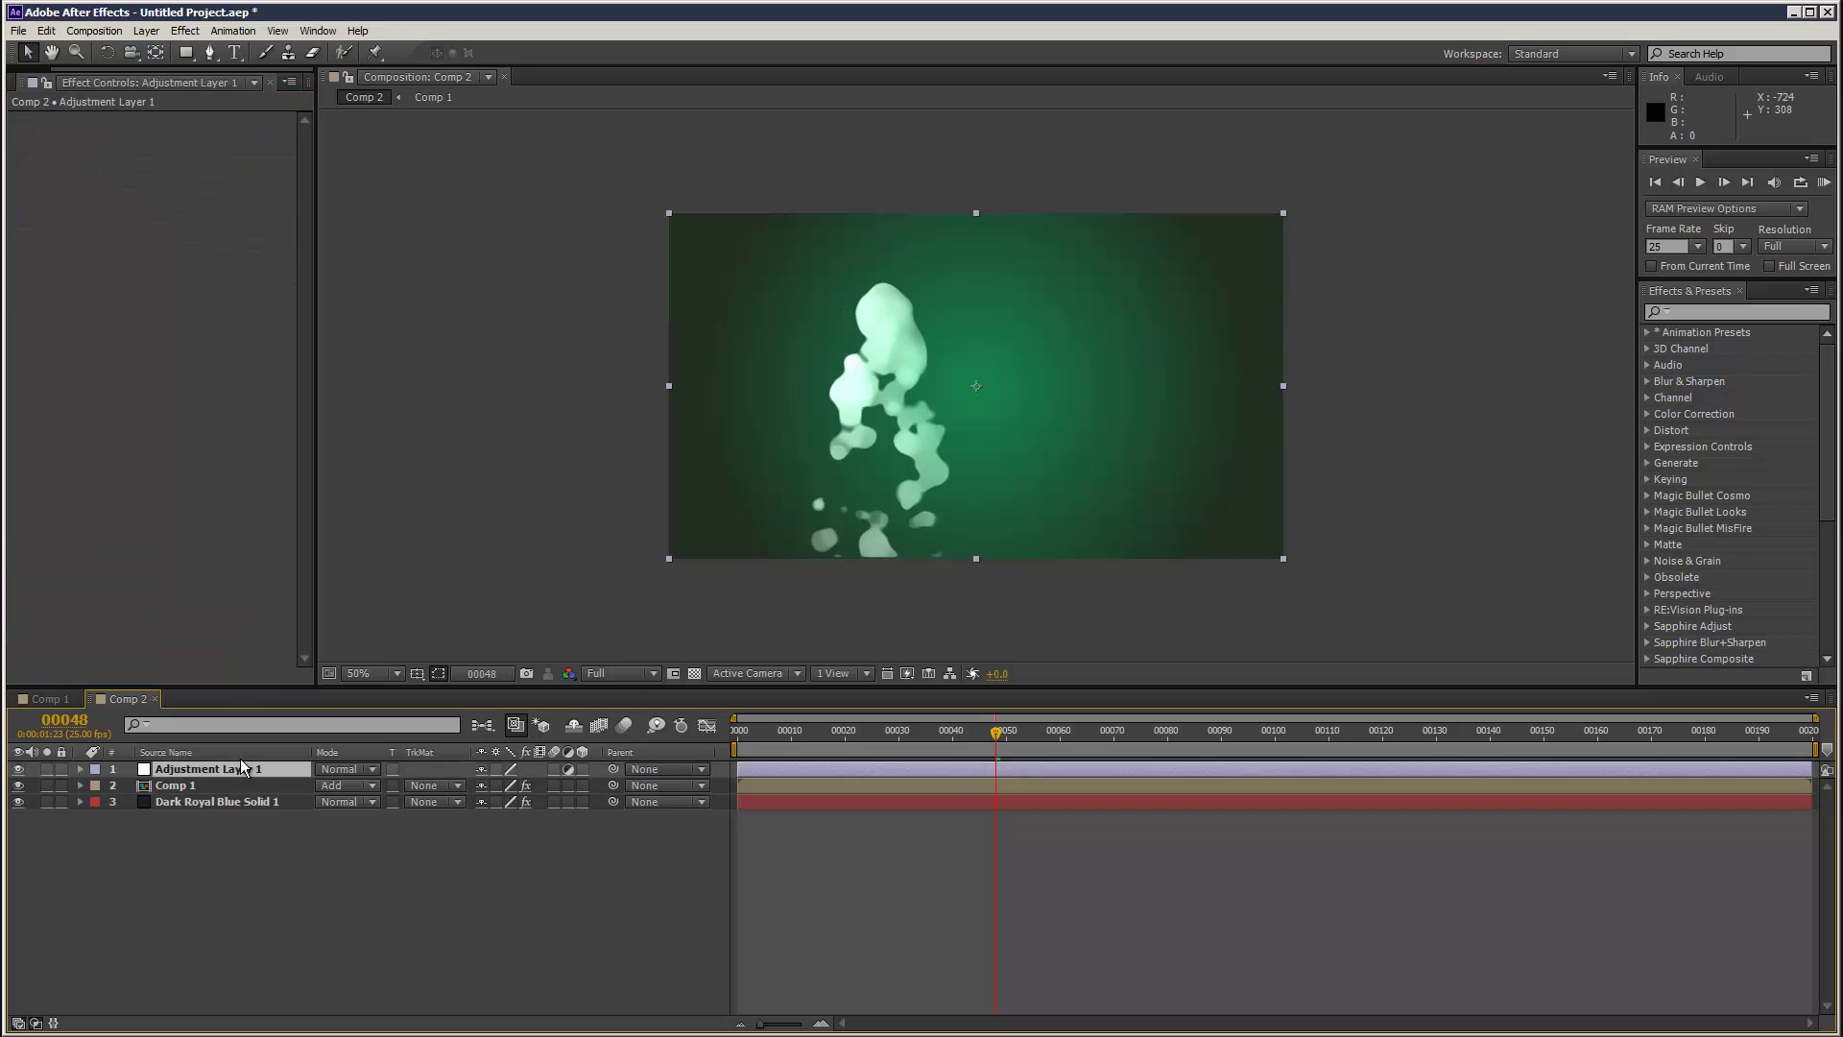
left_click(46, 31)
left_click(121, 158)
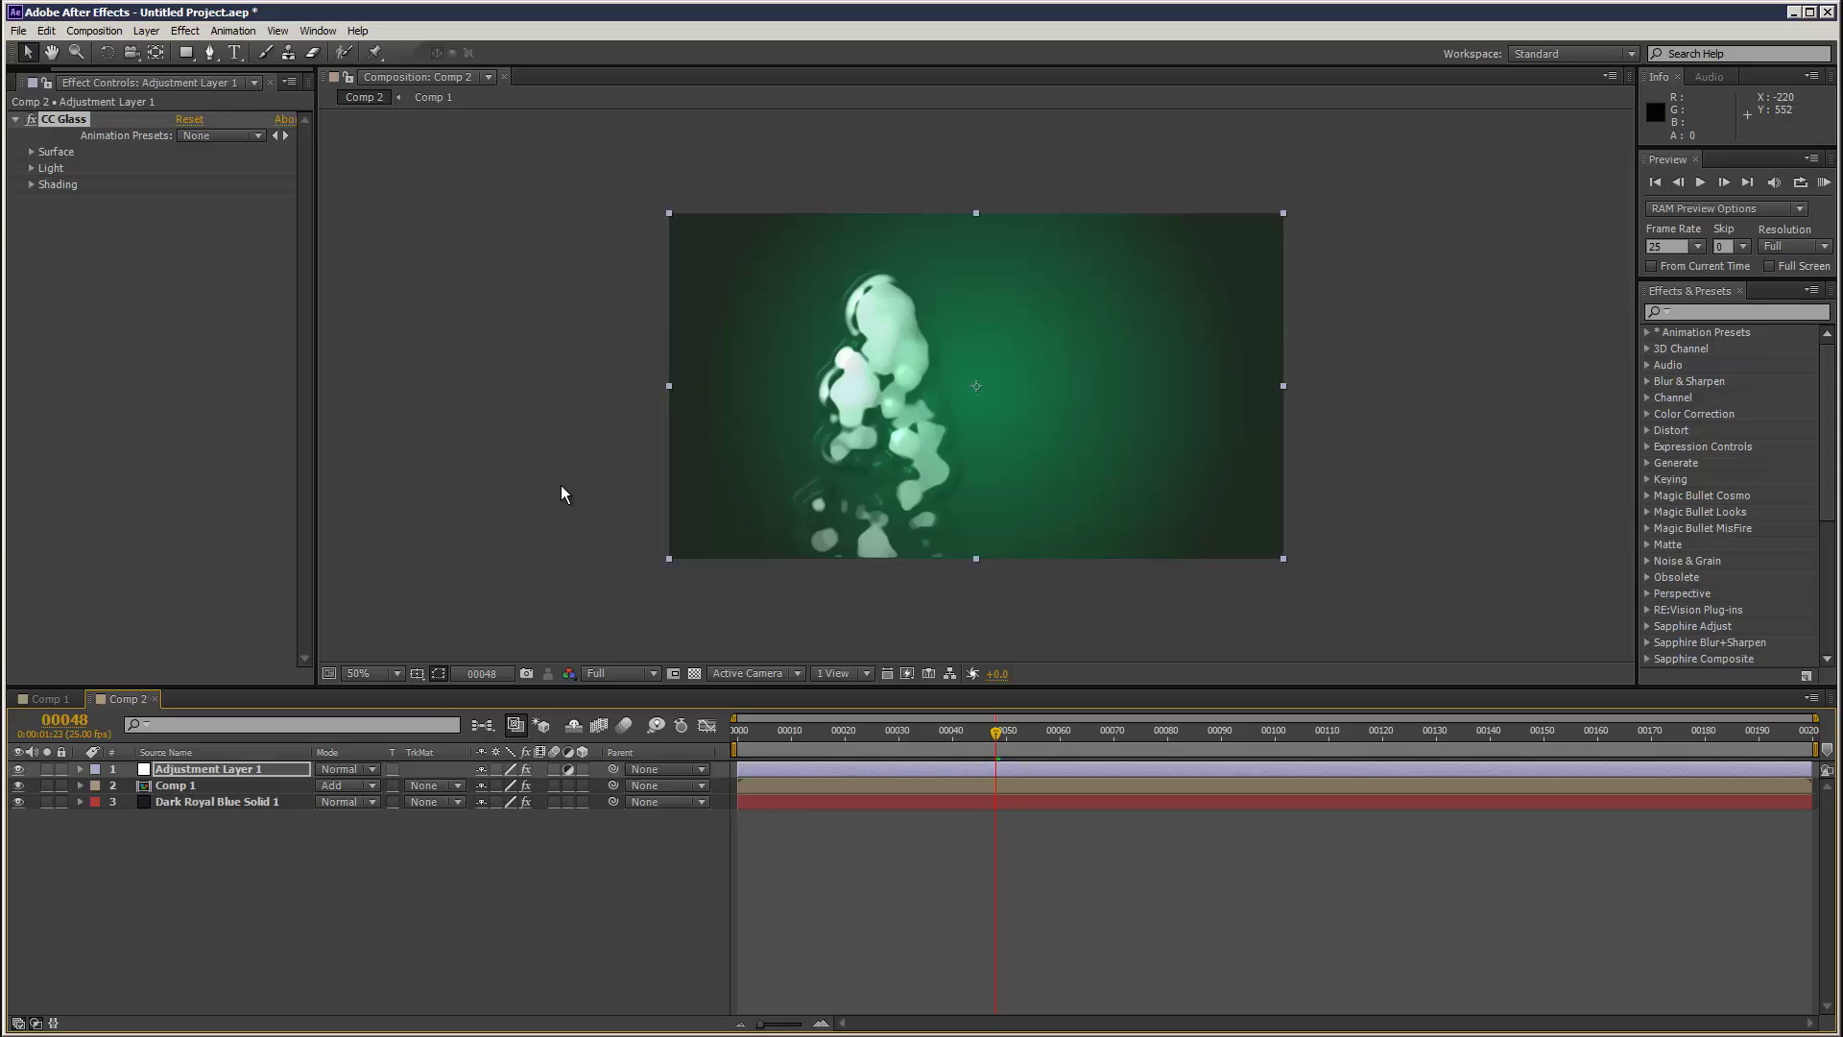
left_click(290, 765)
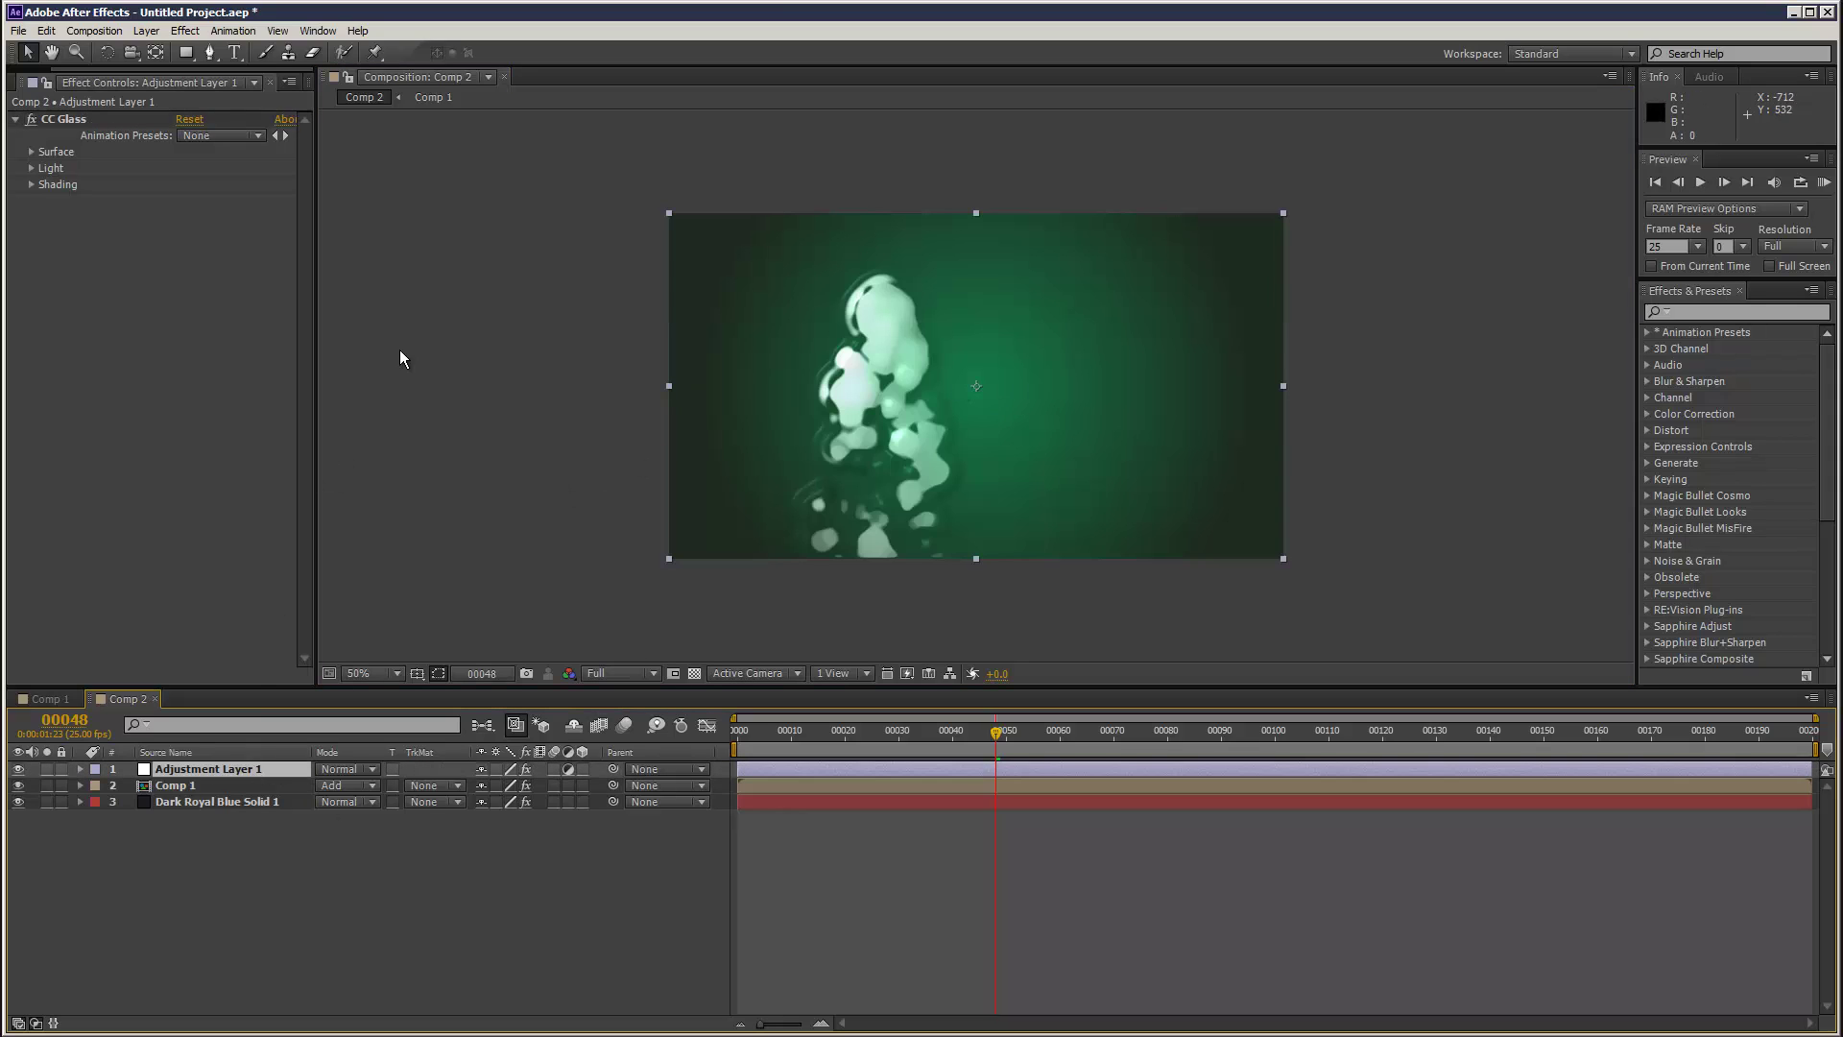
left_click(31, 168)
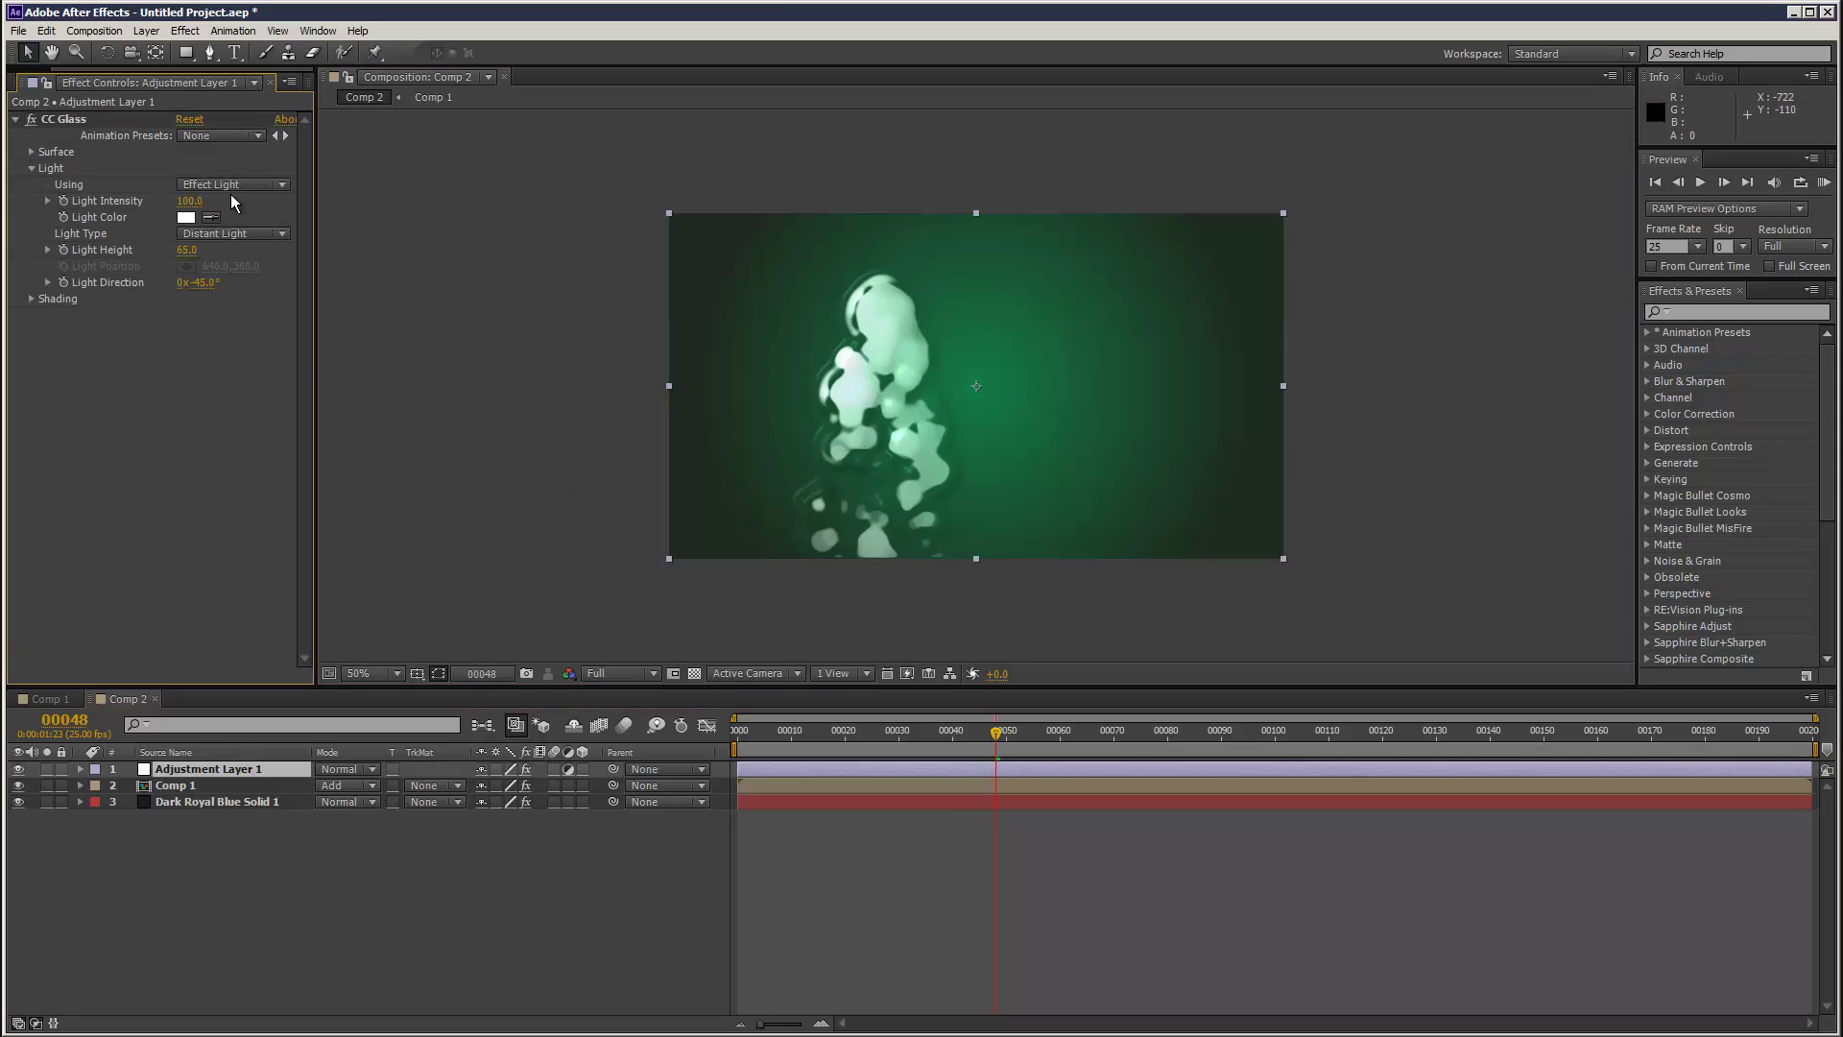
left_click(213, 219)
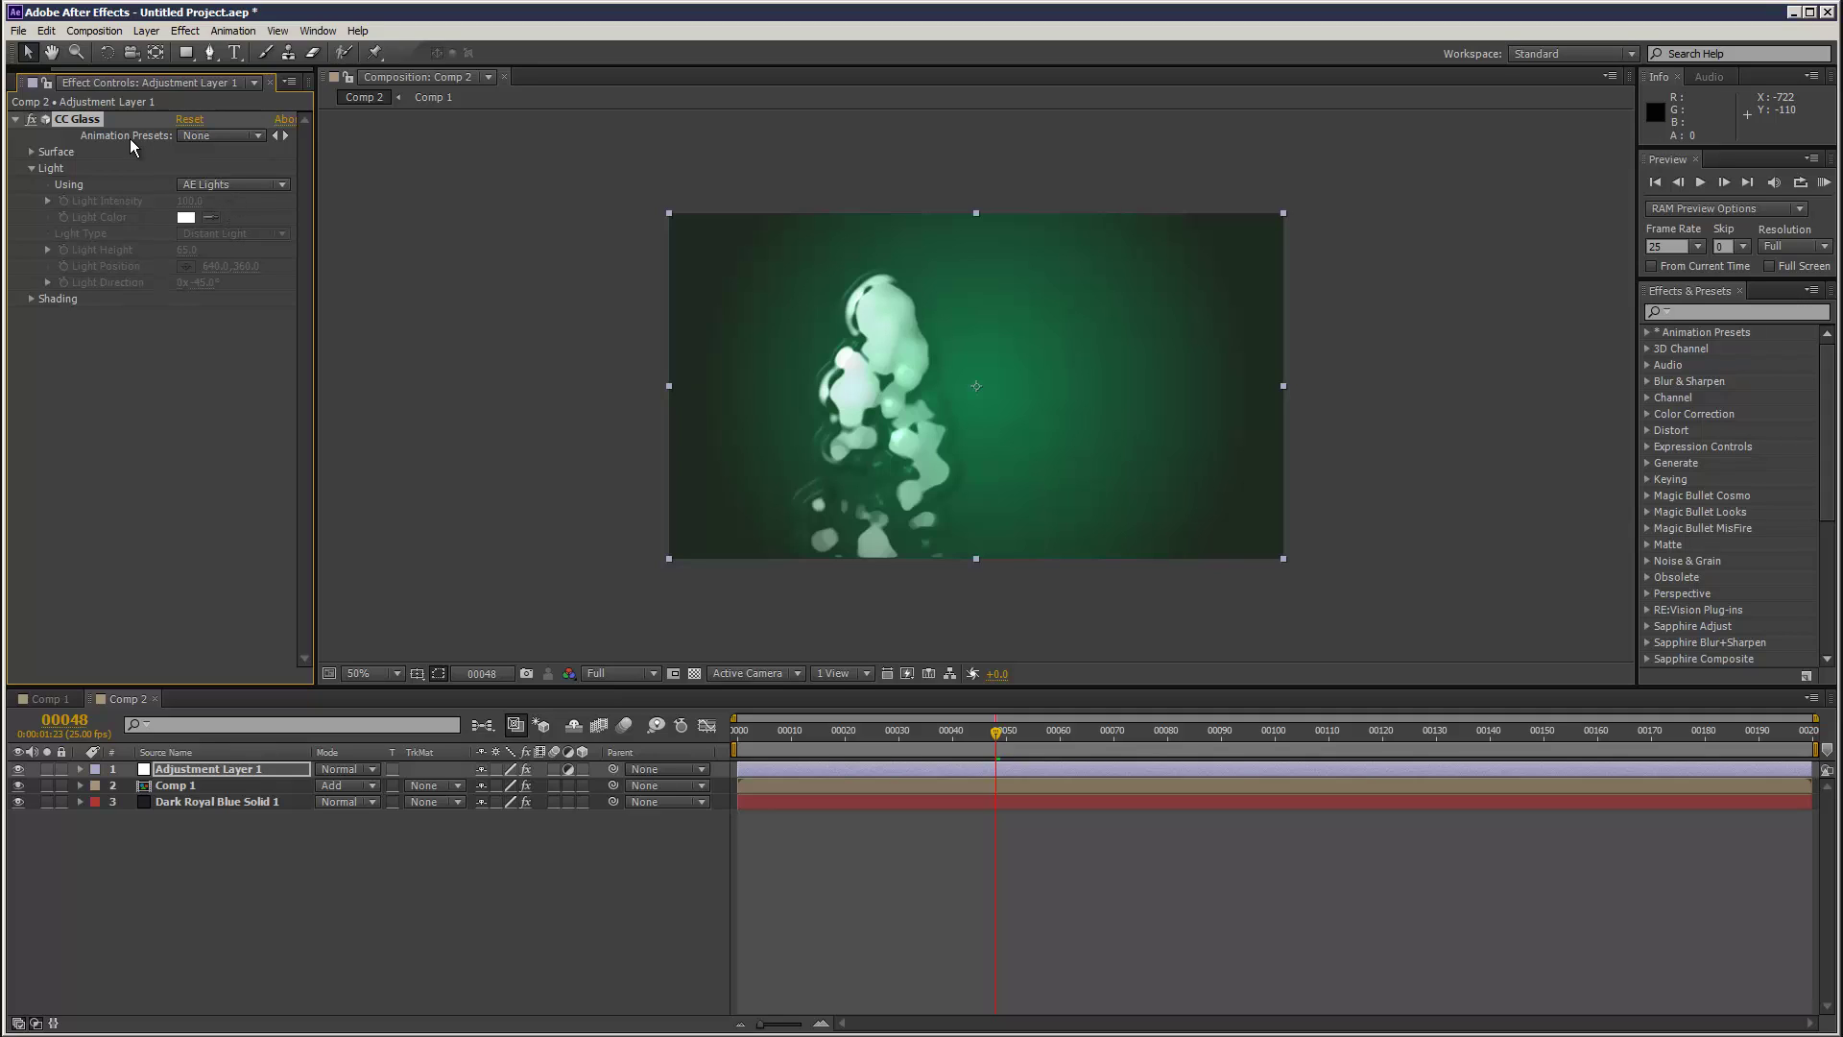
- Move Adjustment Layer 1 with CC Glass out of Comp 2 and paste it into Comp 1
left_click(227, 769)
left_click(47, 31)
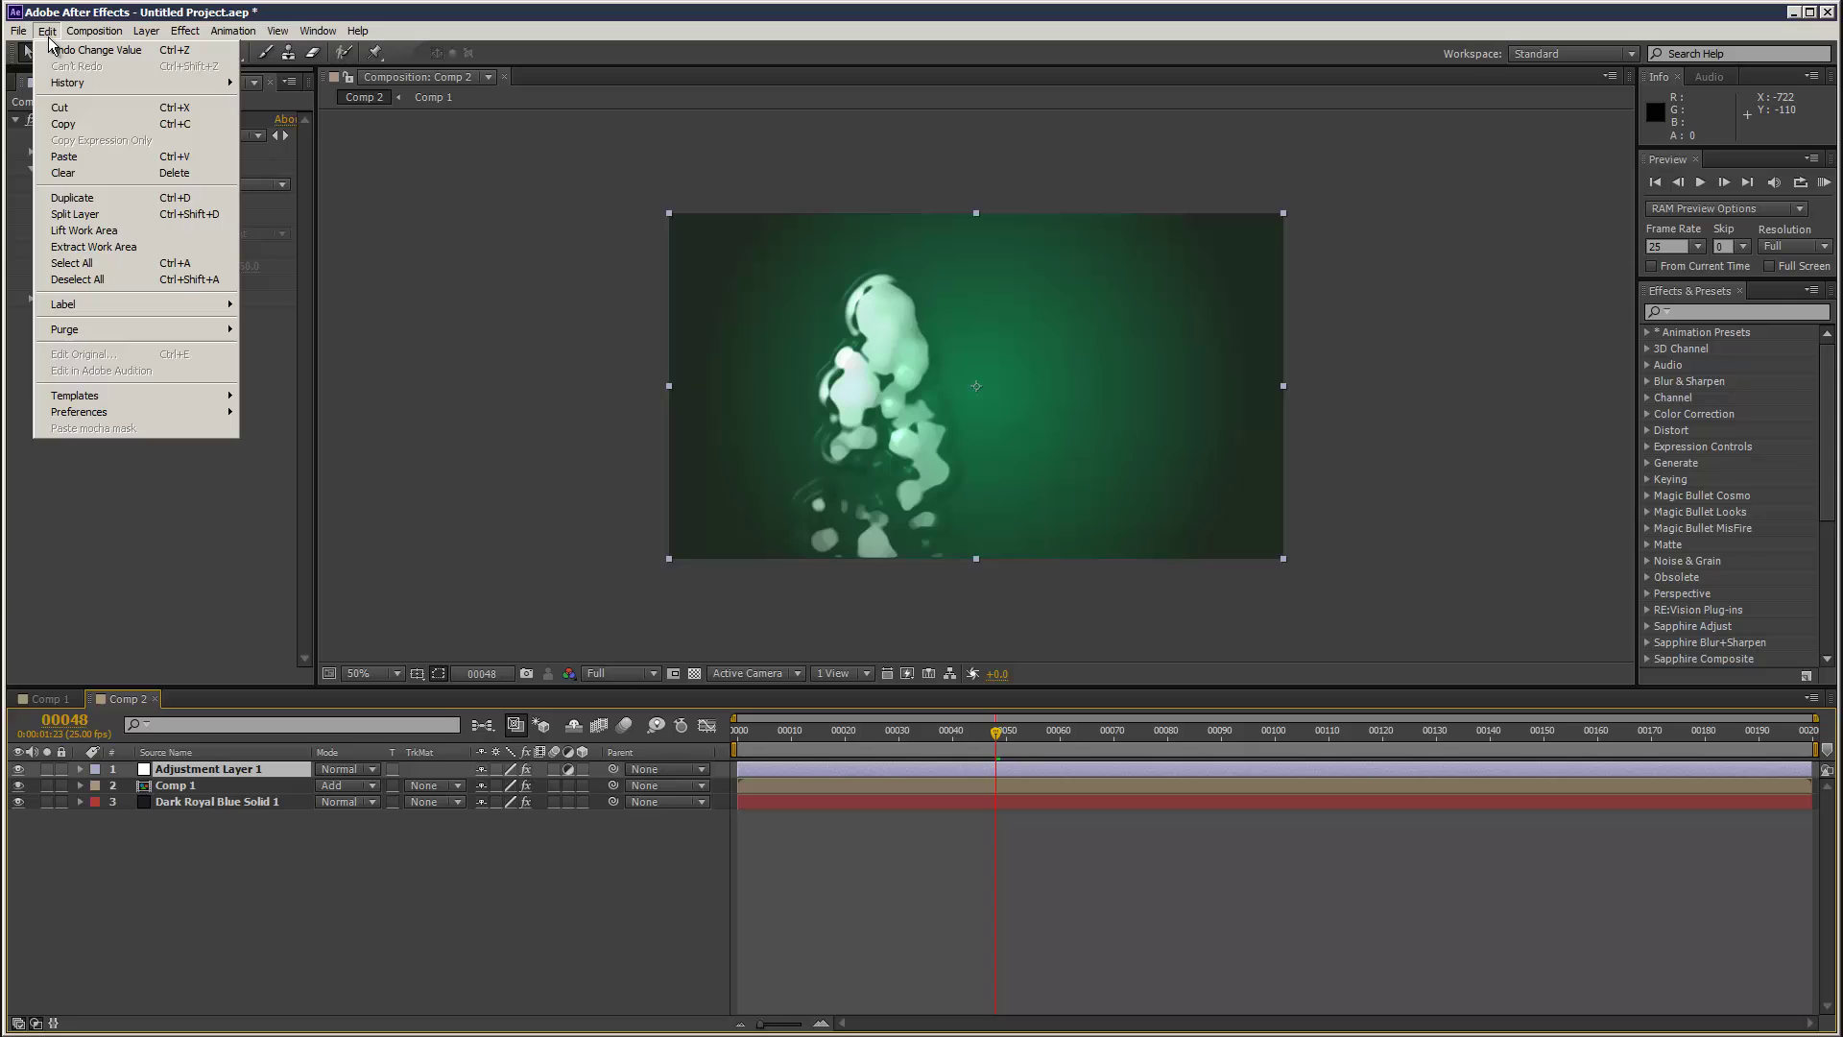
left_click(83, 105)
left_click(50, 698)
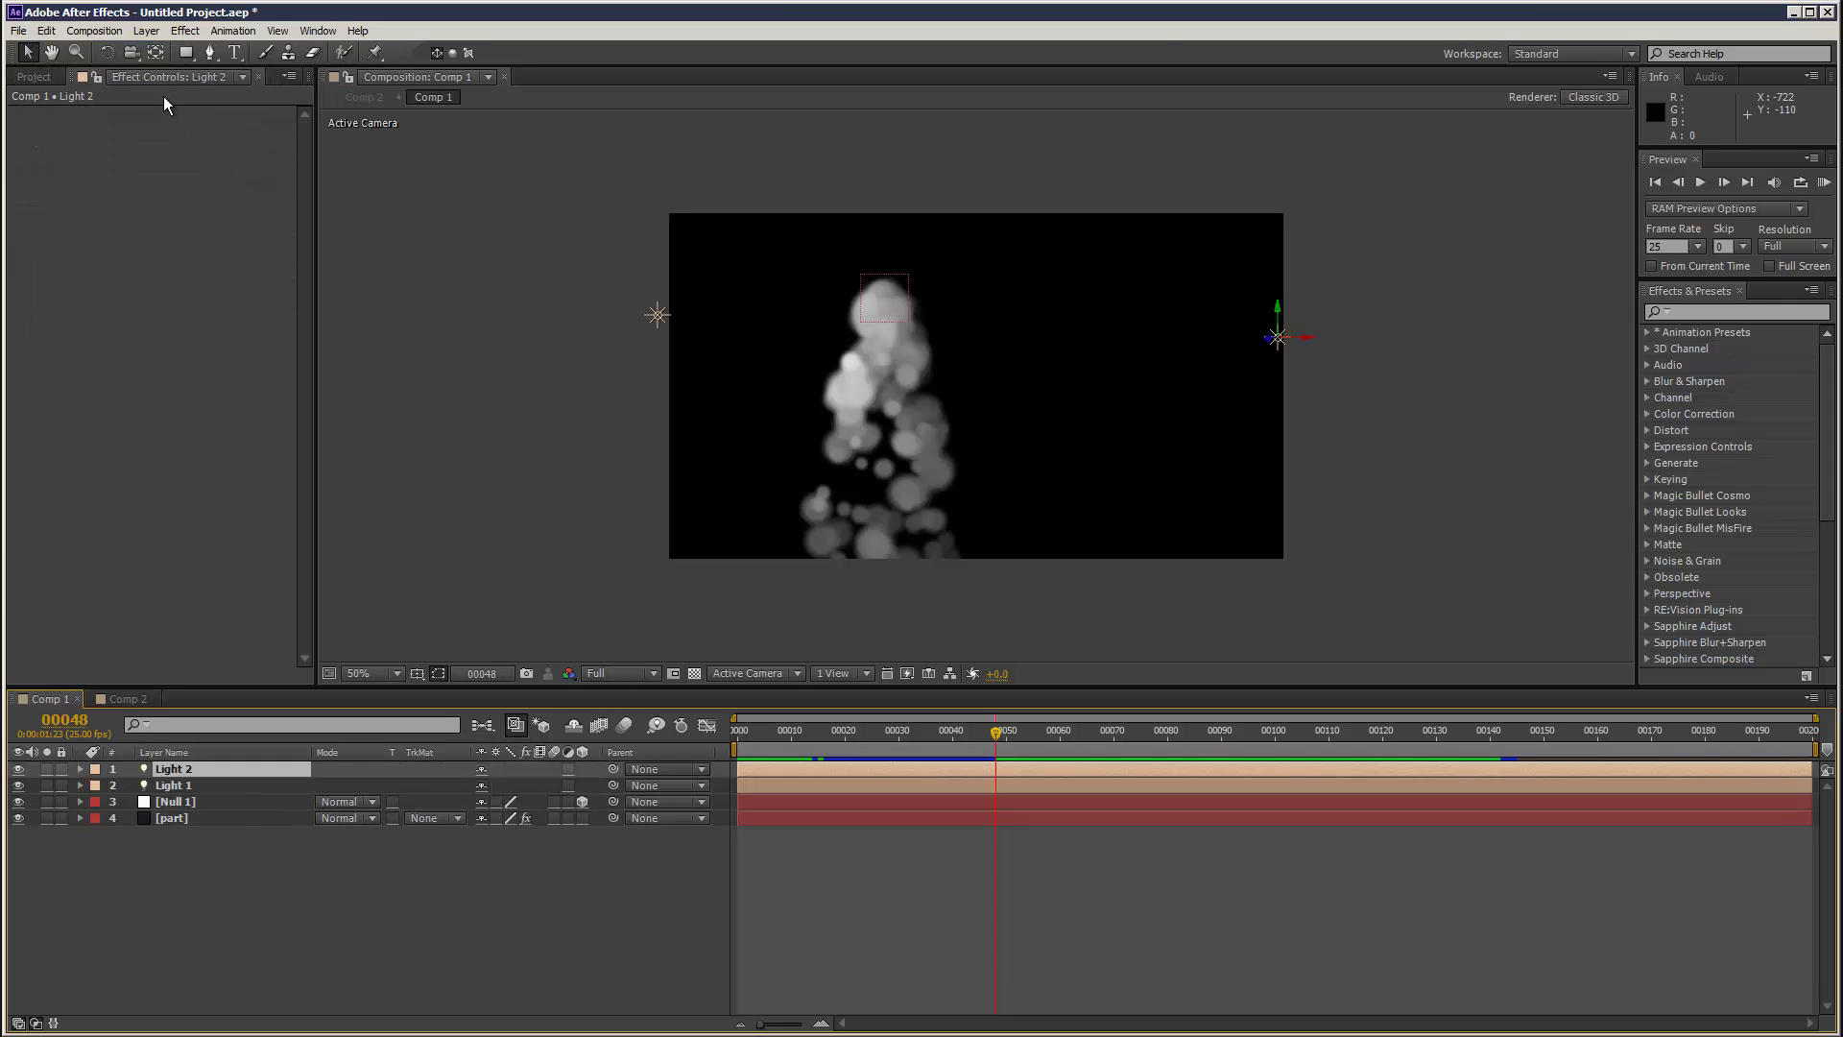
left_click(46, 31)
left_click(91, 156)
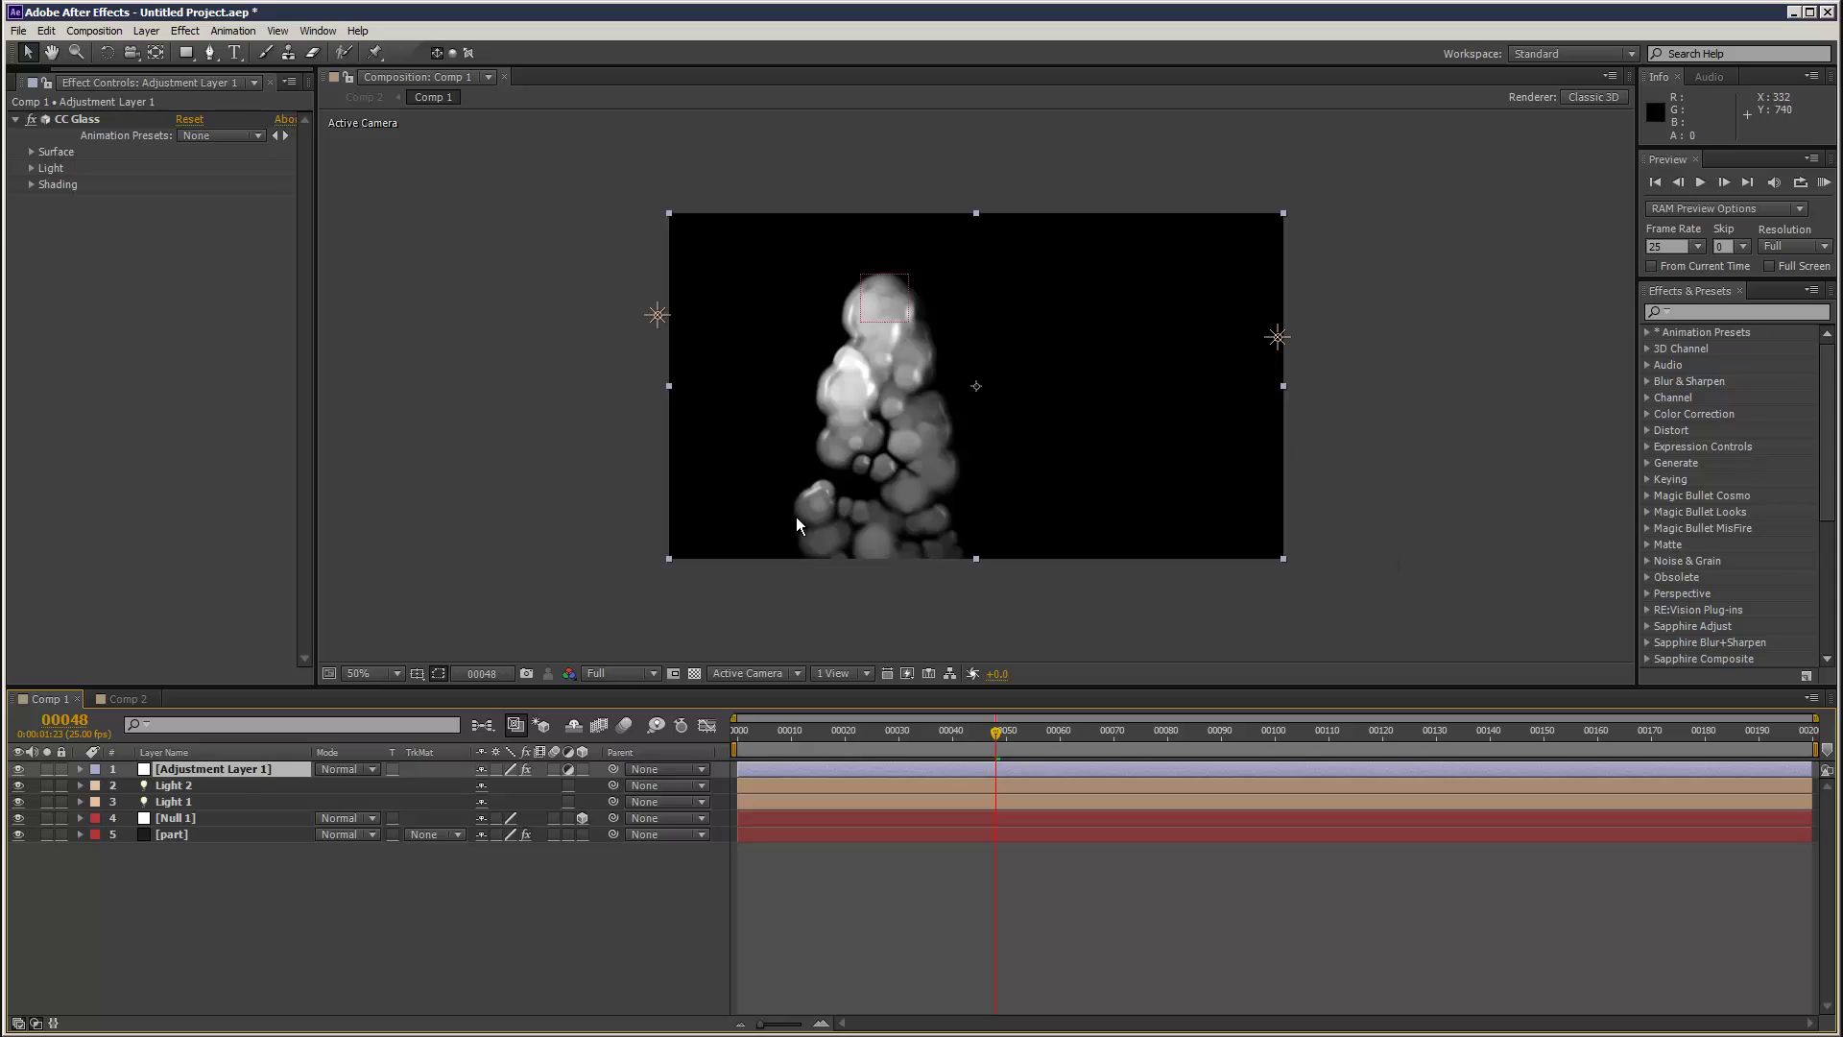
left_click(120, 698)
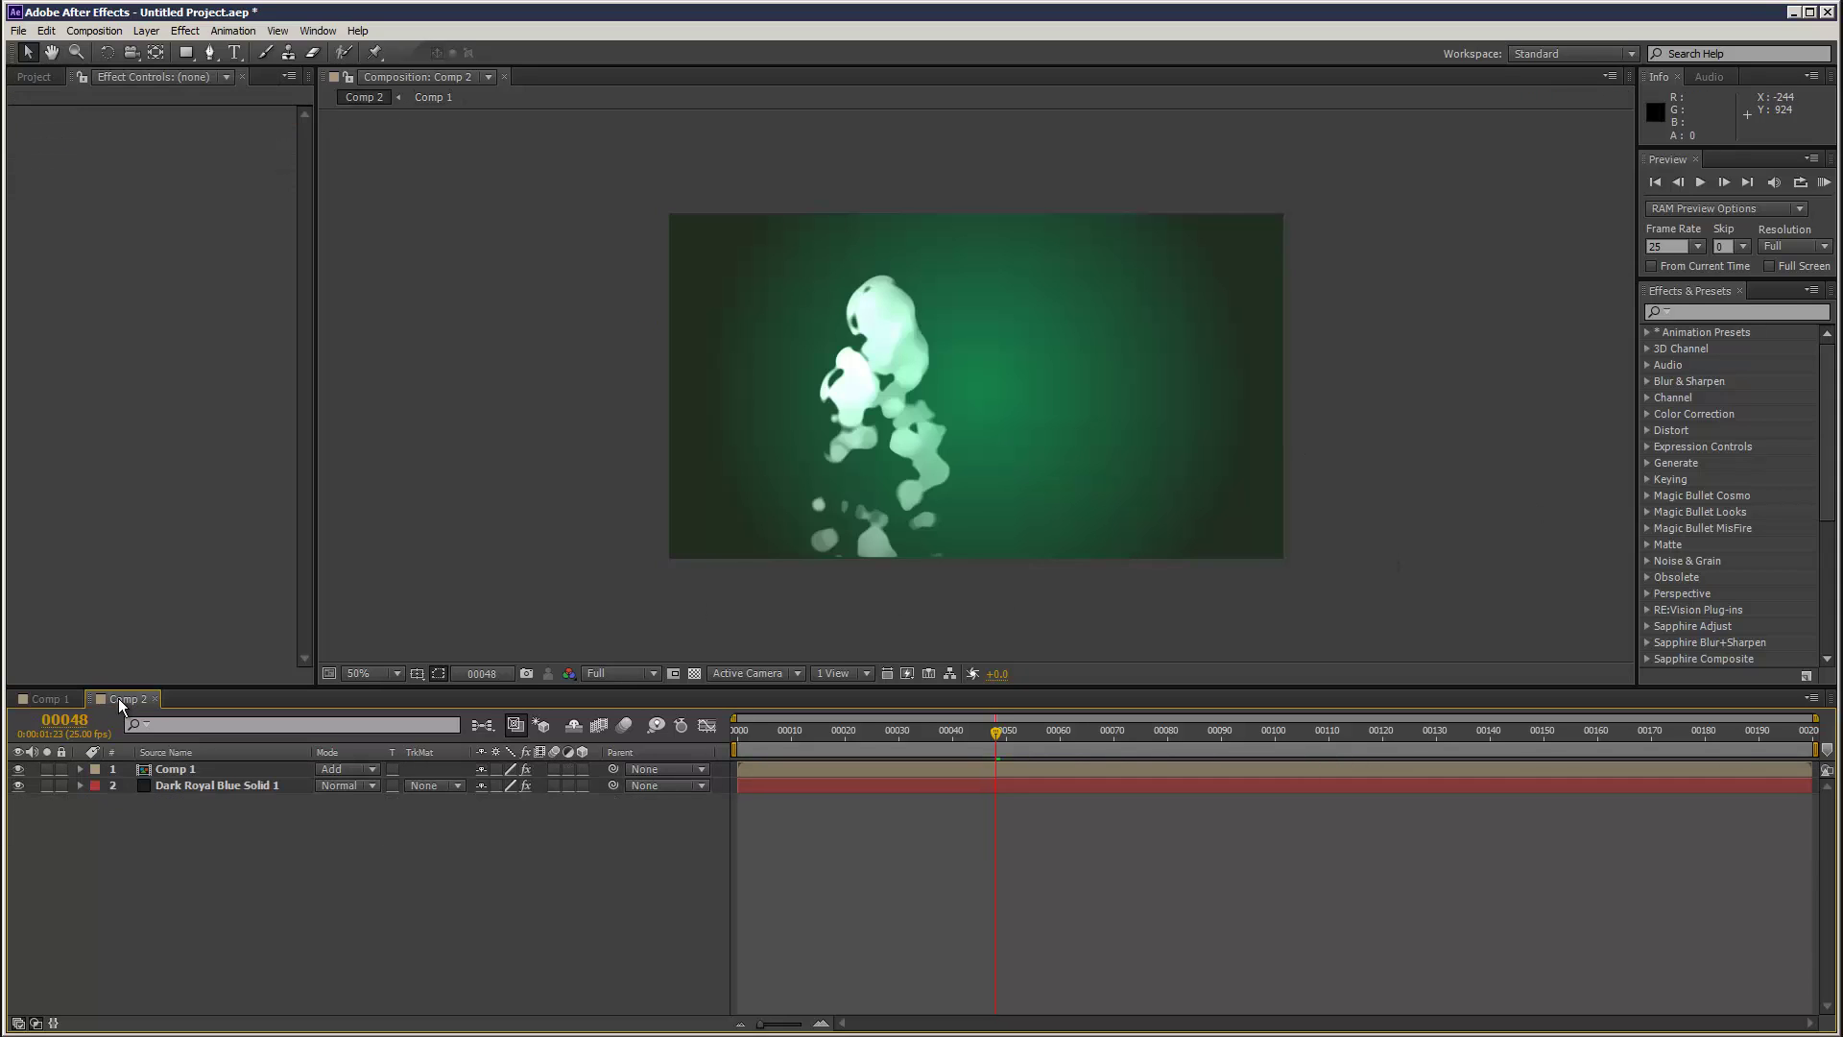
- Set the pasted CC Glass Light Using option to AE Lights in Comp 1
left_click(56, 699)
left_click(439, 455)
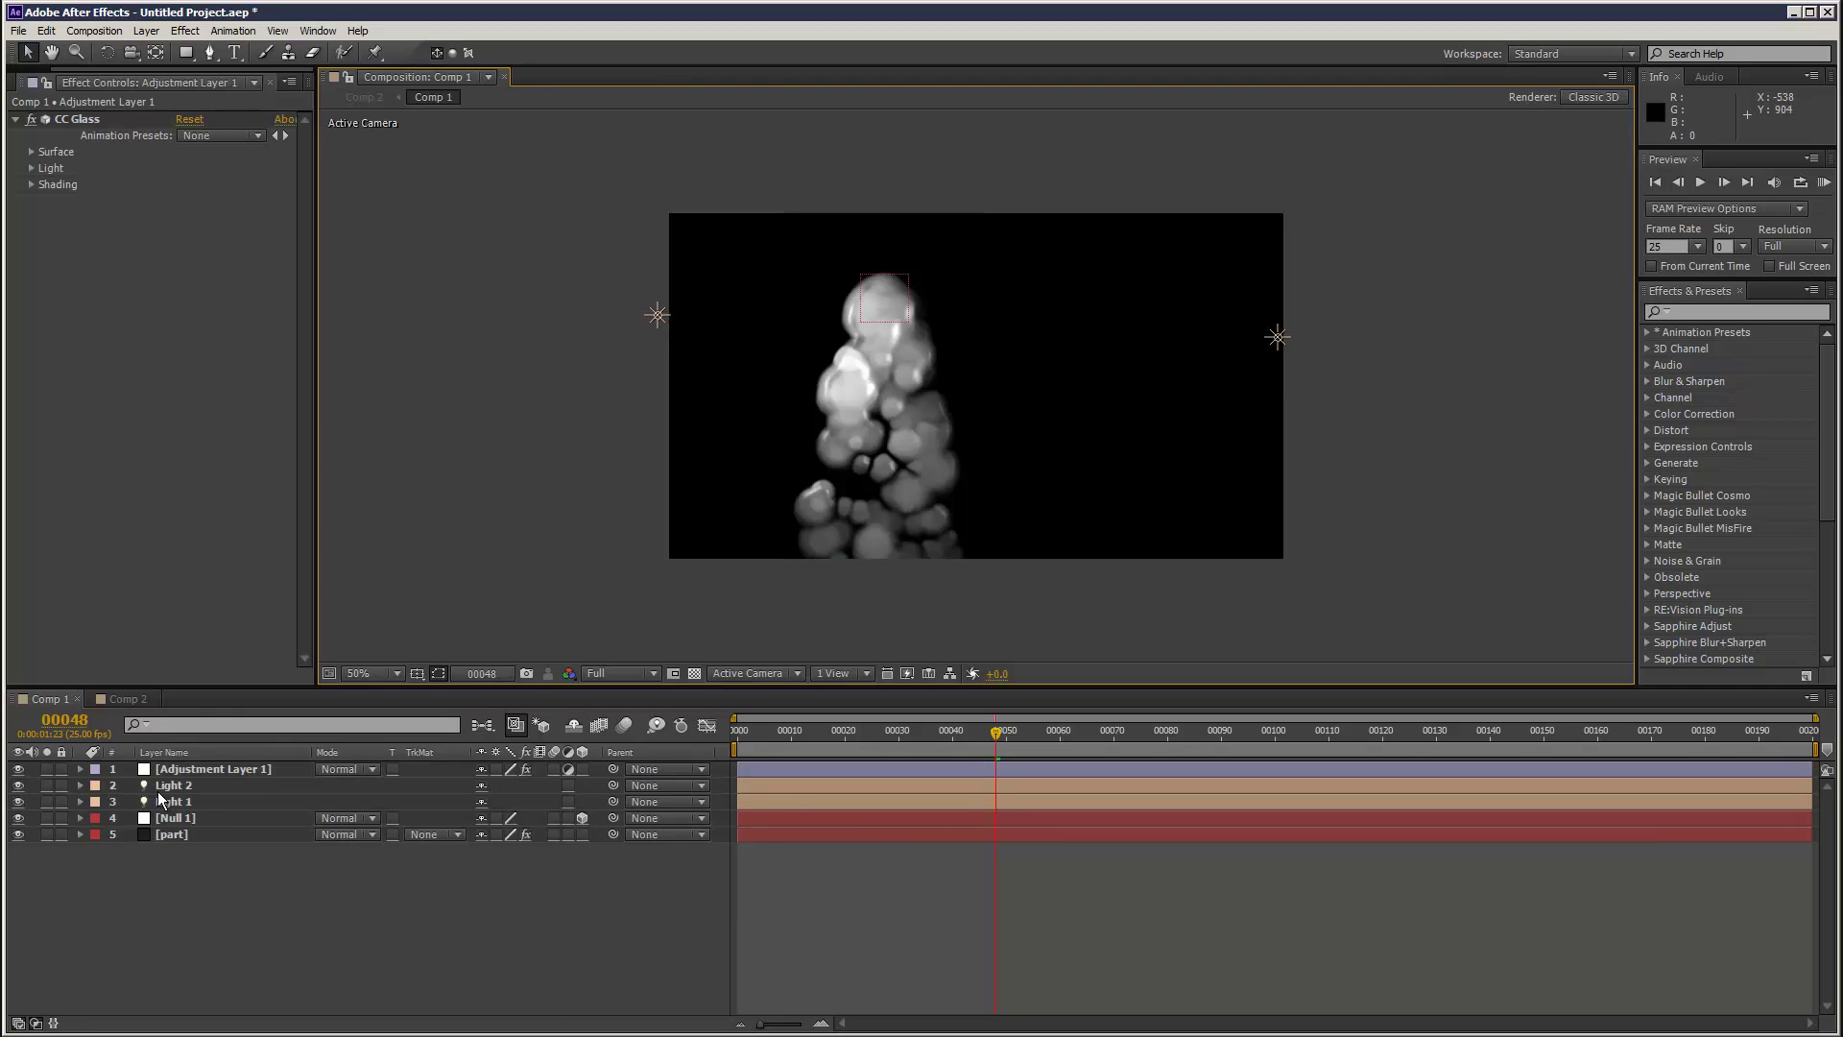
left_click(203, 769)
left_click(33, 167)
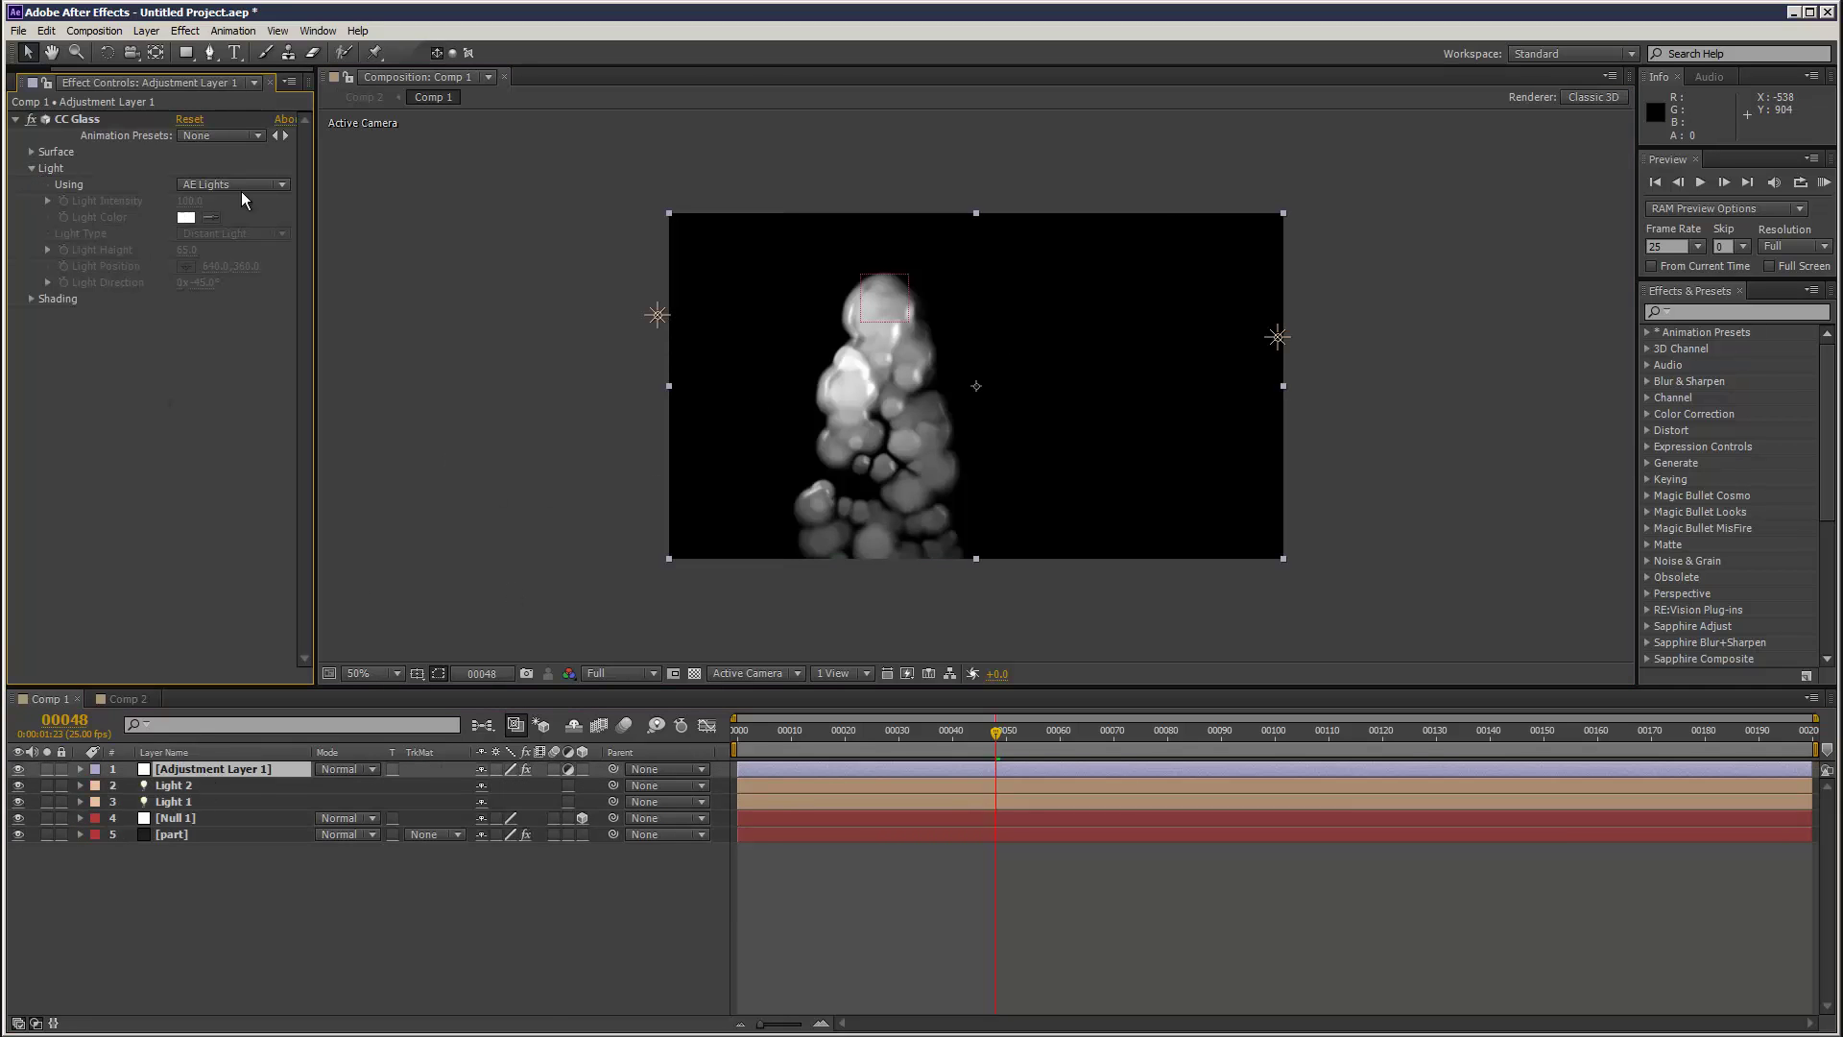
left_click(236, 182)
left_click(219, 213)
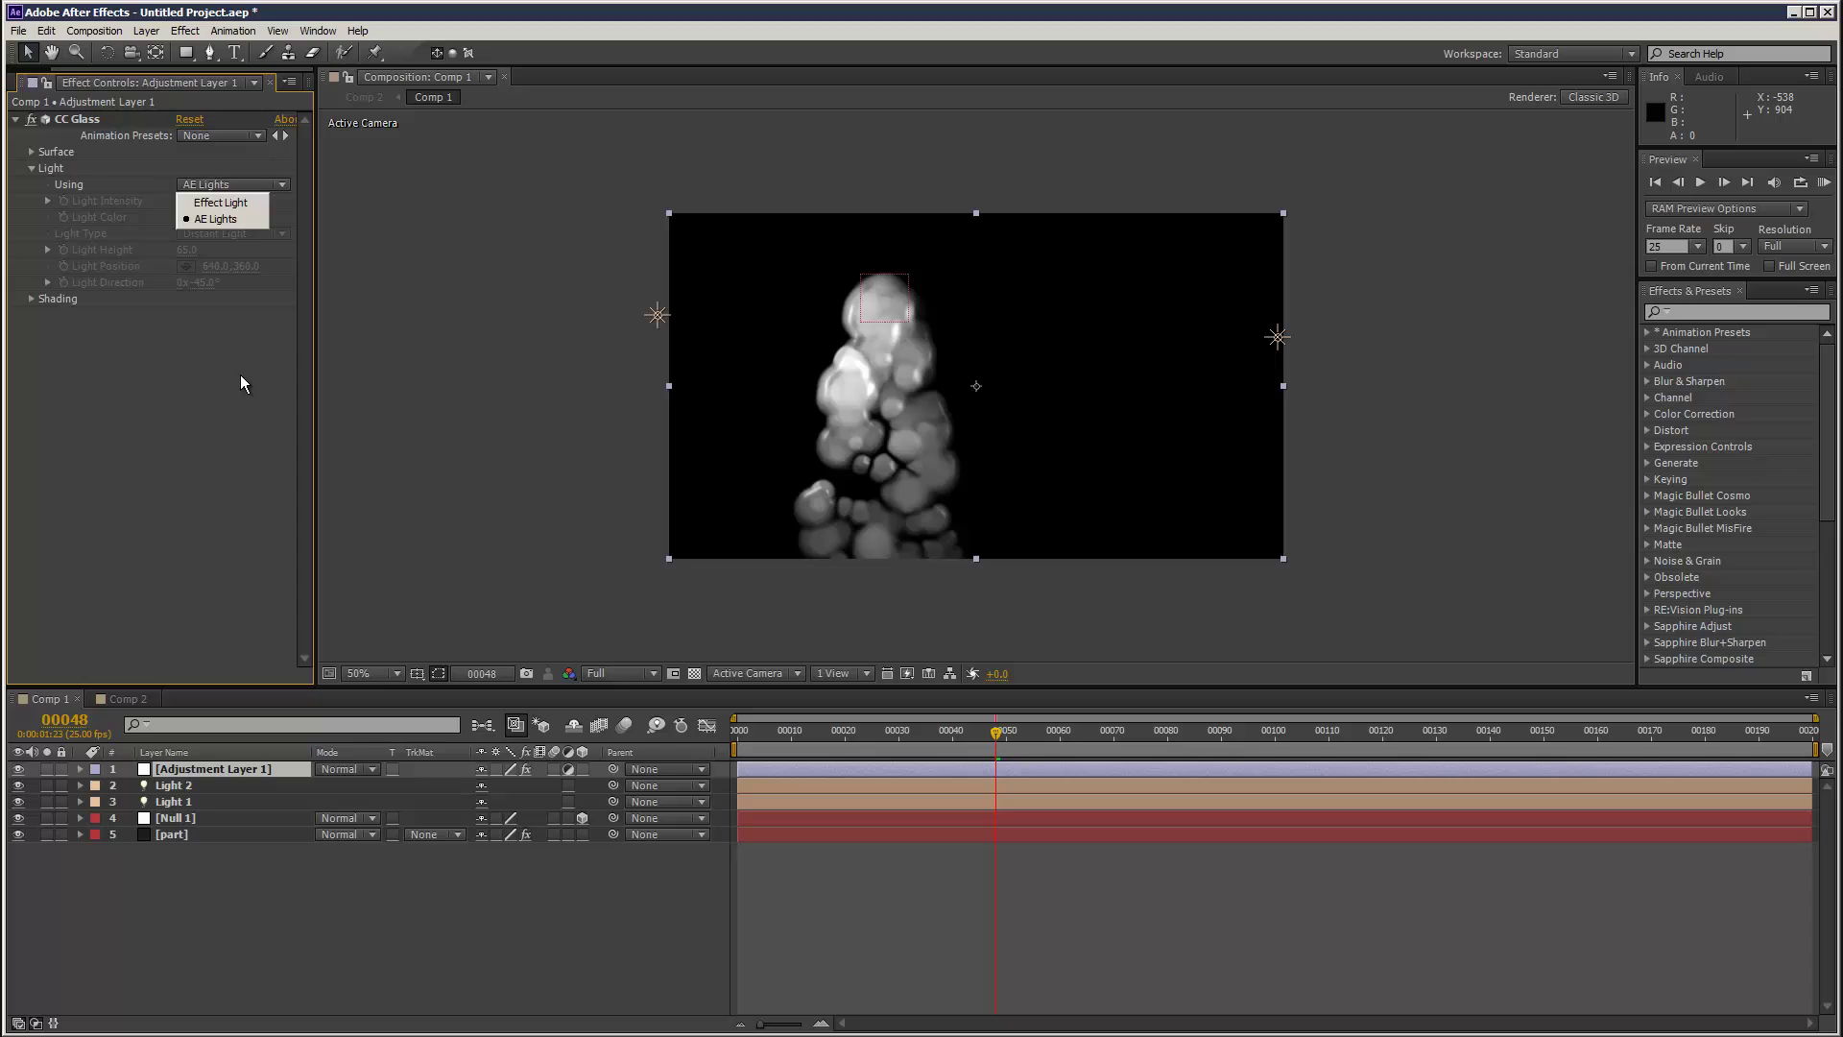
- Reduce the CC Glass Metal and Ambient shading amounts
left_click(31, 298)
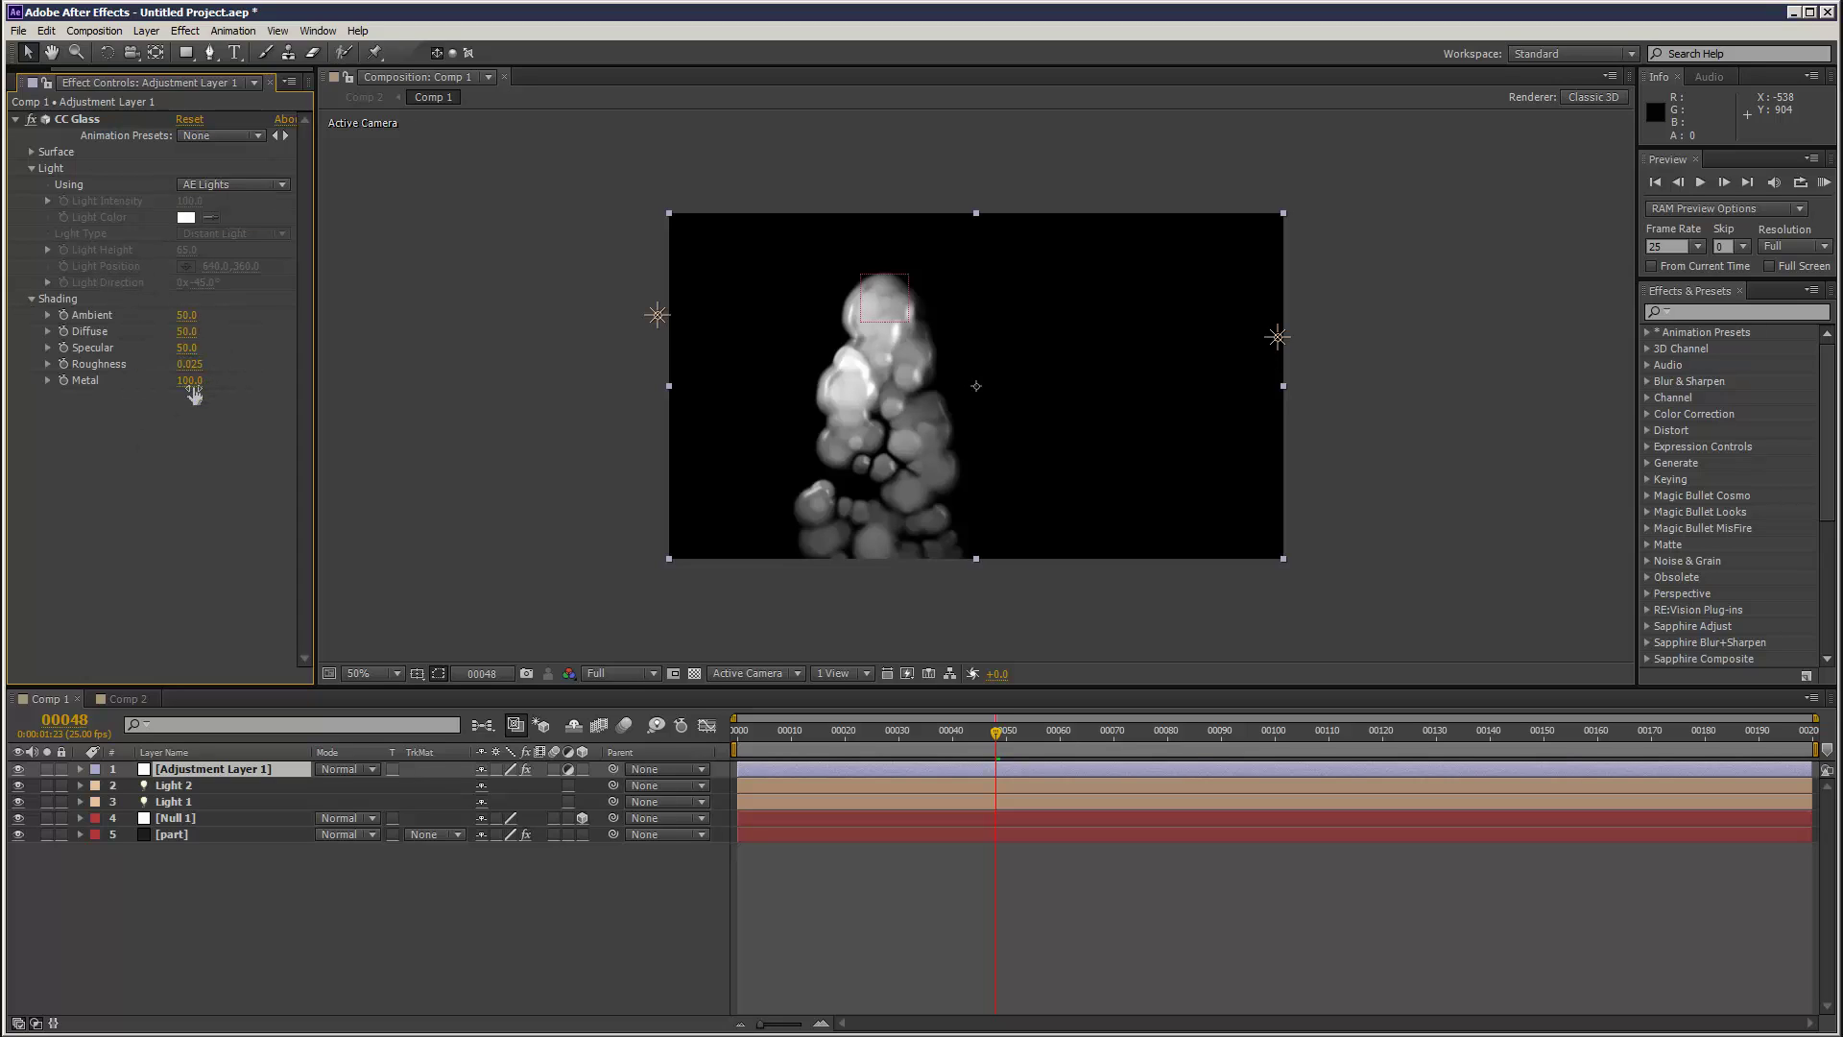
left_click_drag(195, 389, 105, 380)
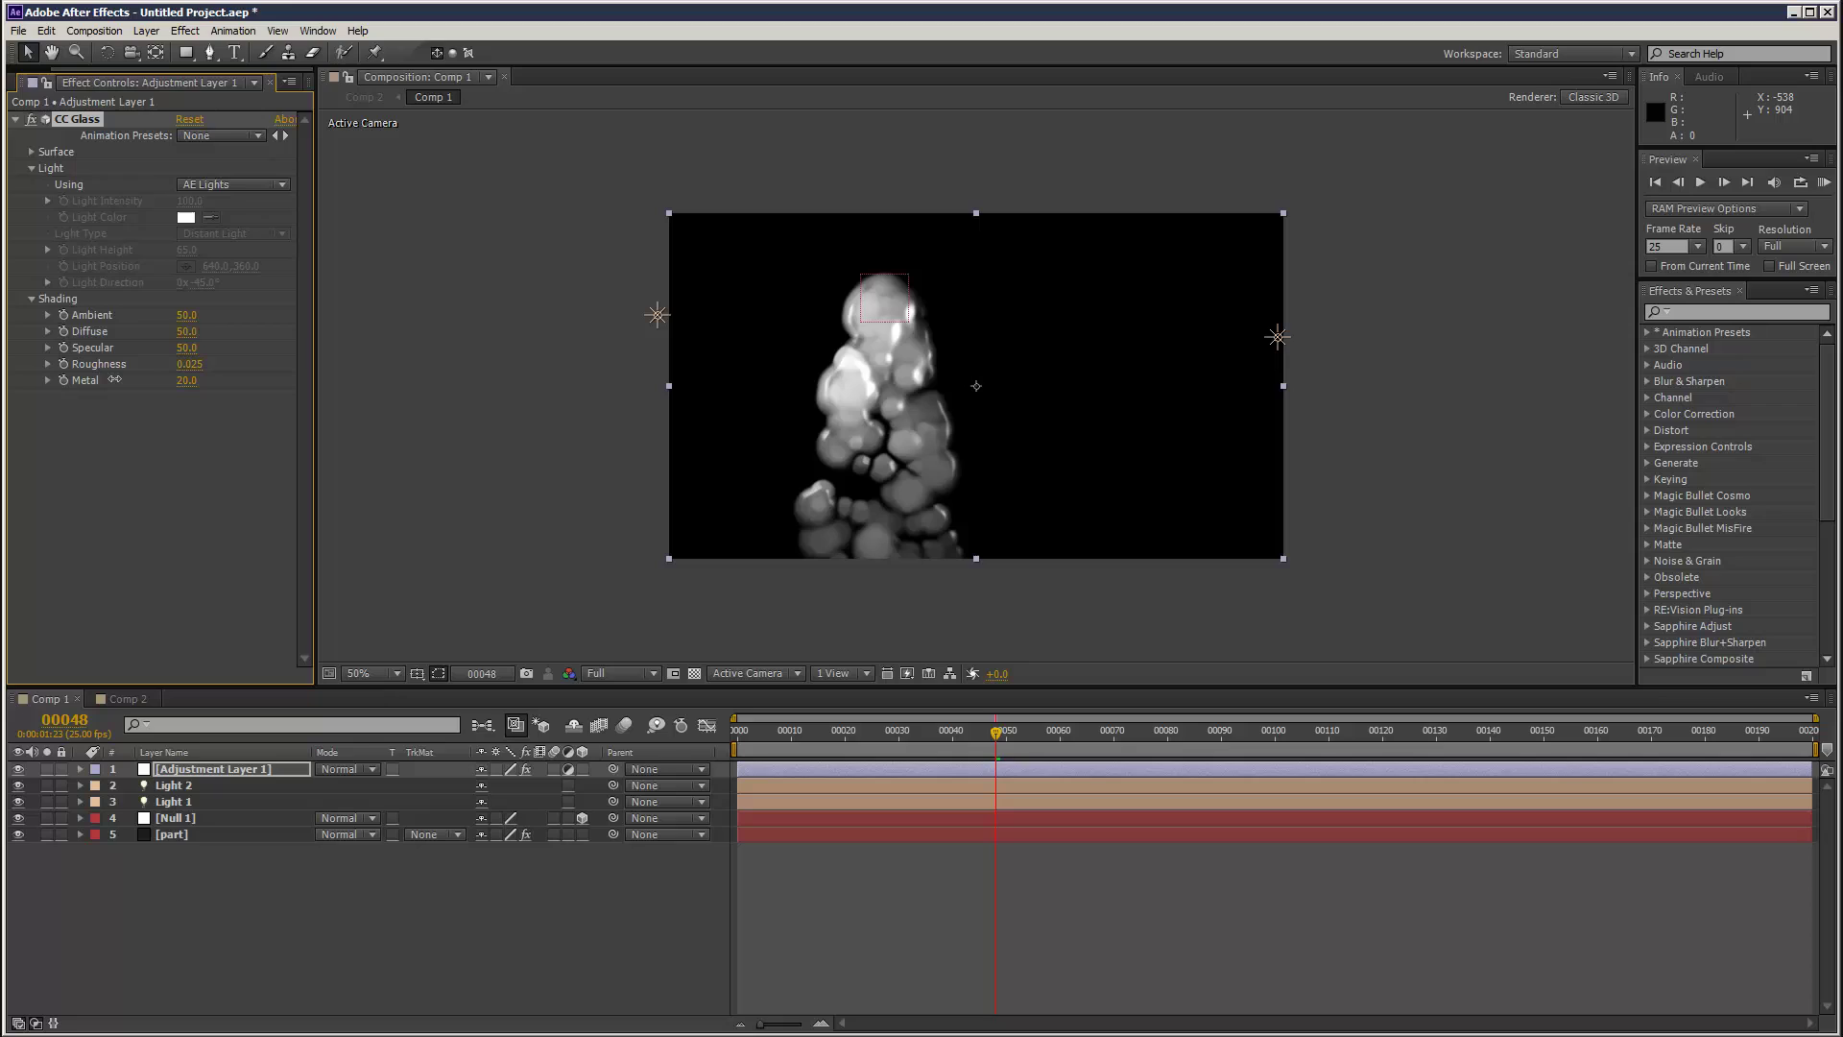
left_click_drag(184, 315, 143, 316)
left_click_drag(184, 381, 187, 386)
- Set CC Glass Surface Softness to 16.3 and bump Height to -81
left_click(31, 152)
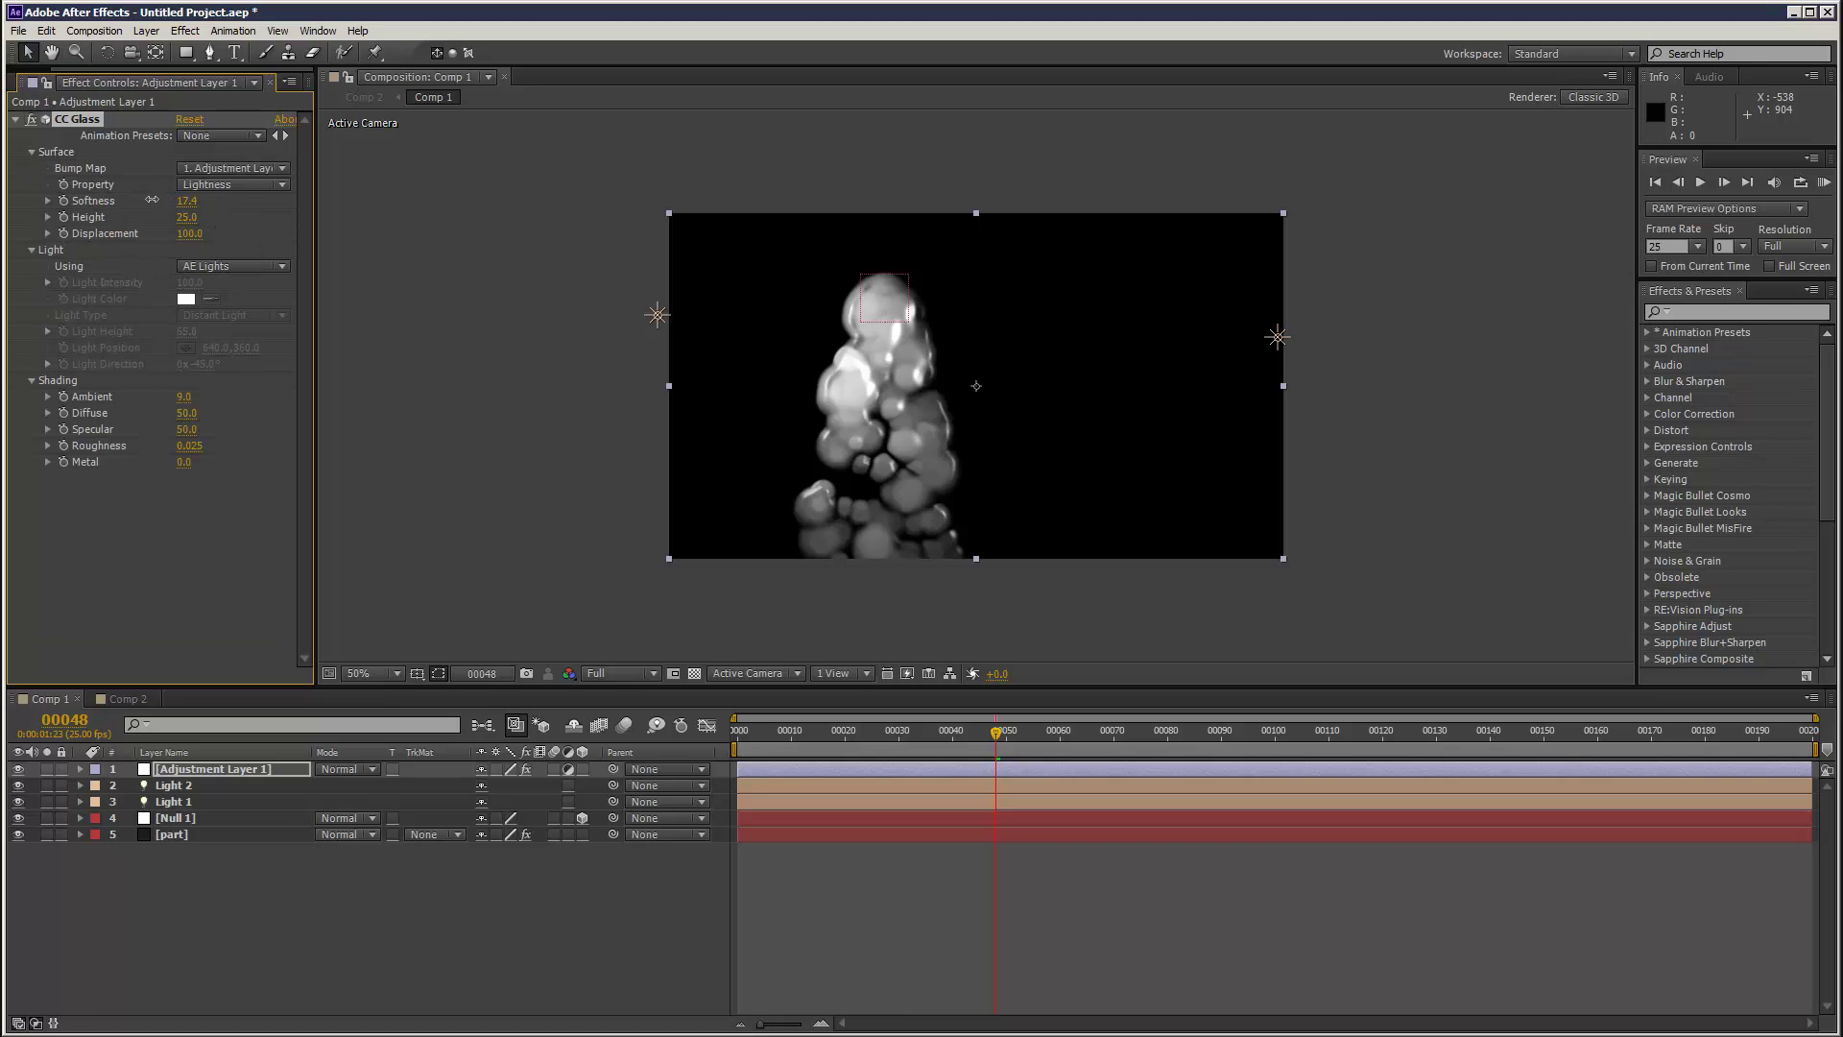
left_click_drag(151, 200, 10, 226)
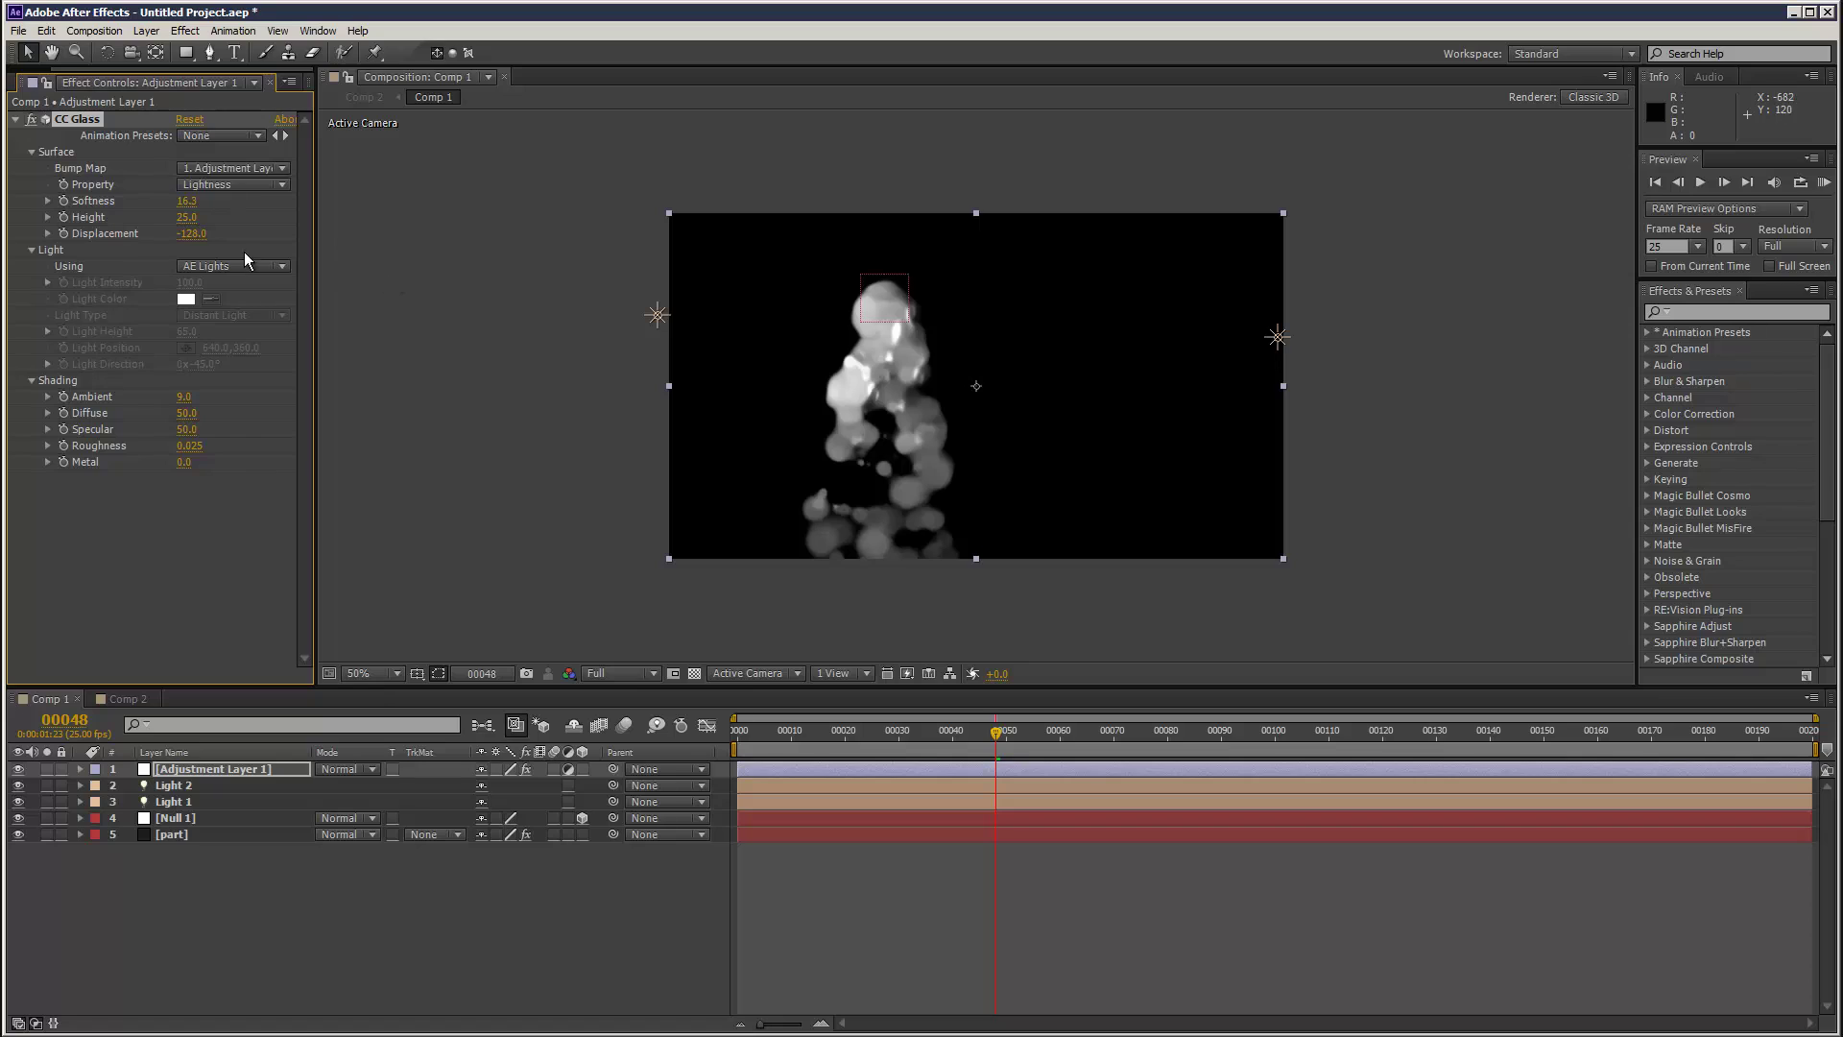
left_click_drag(186, 220, 41, 216)
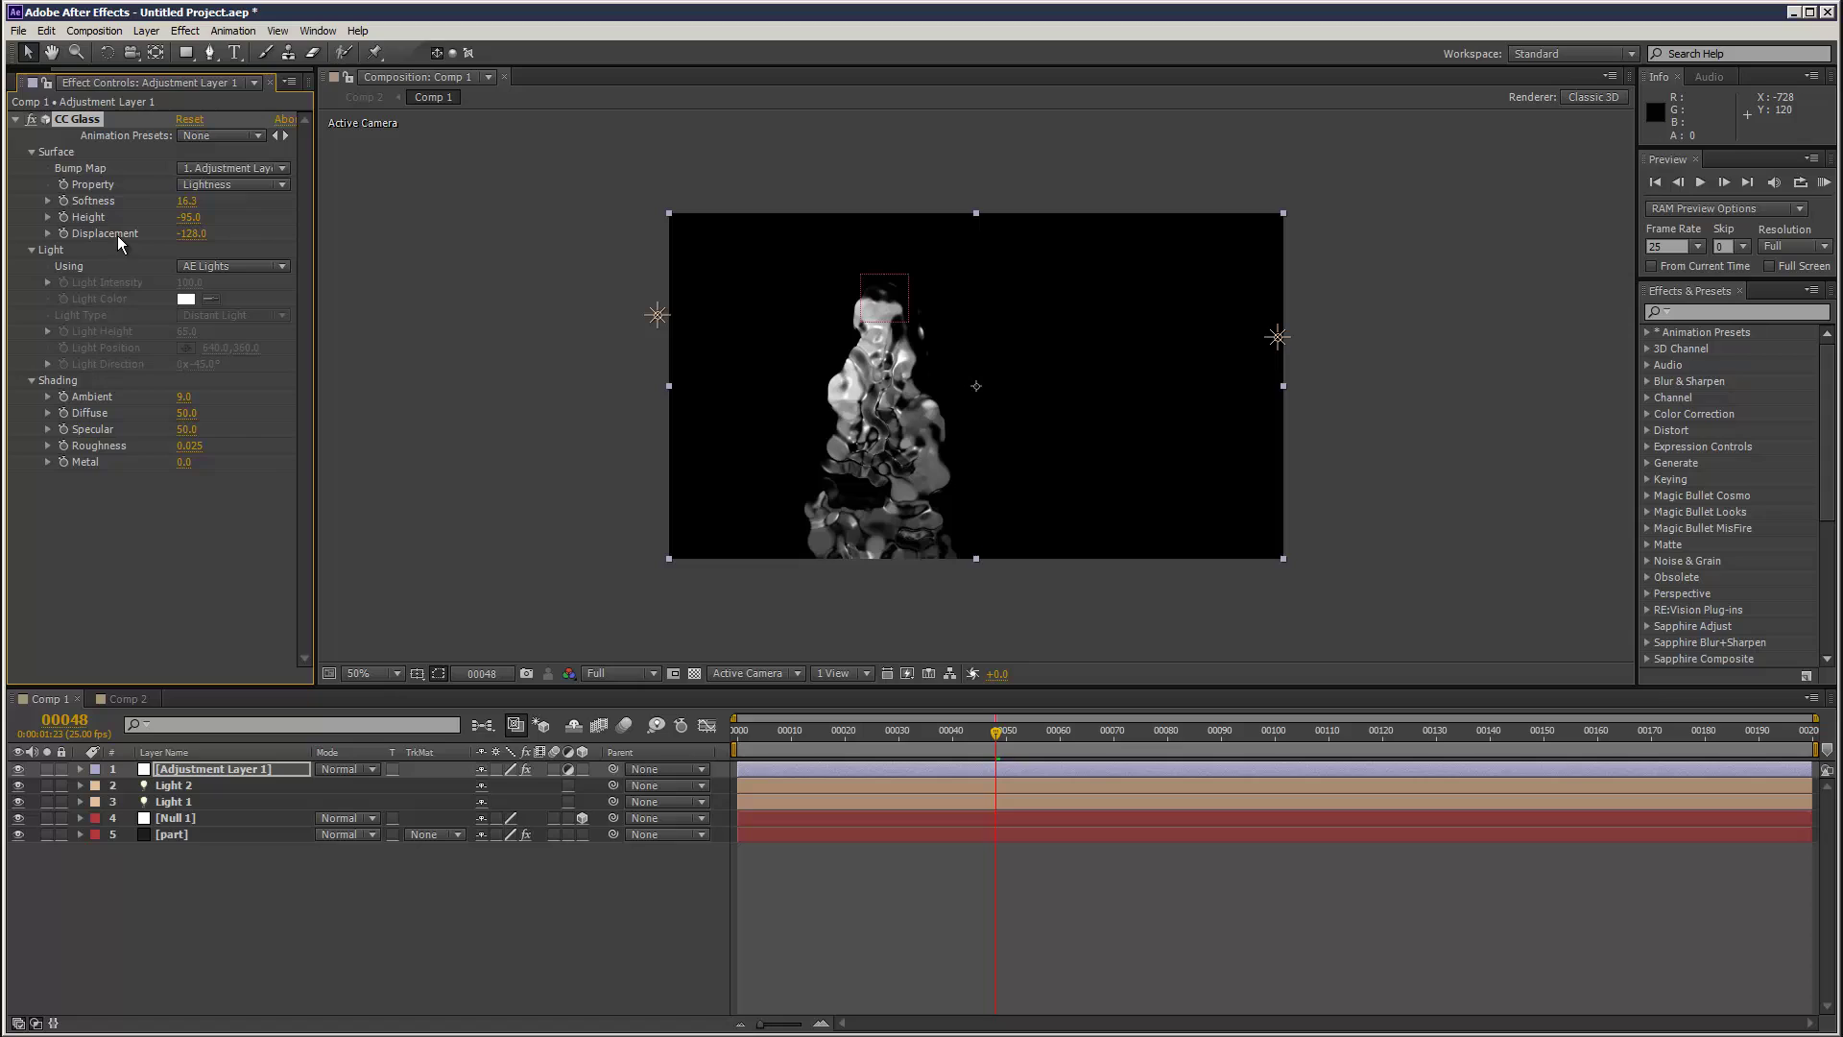
left_click_drag(201, 228, 275, 236)
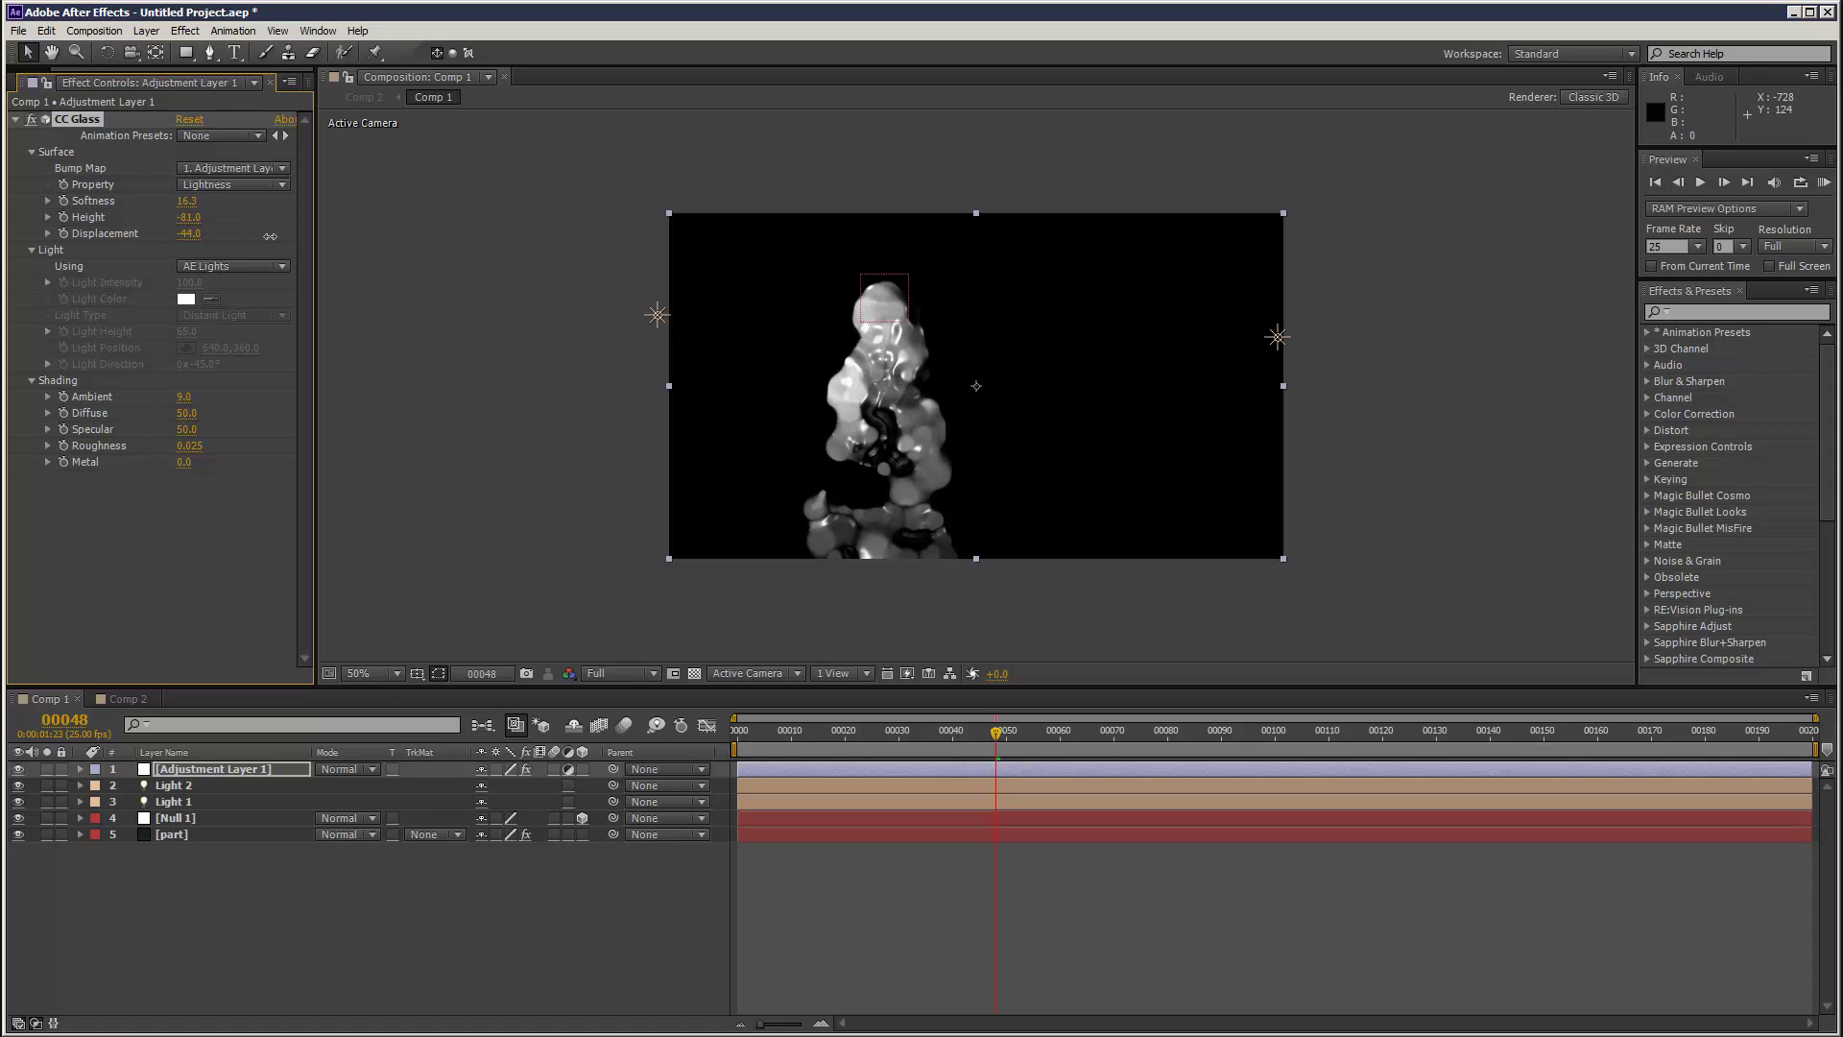
- RAM-preview the liquid blobs in Comp 2, stop playback, and return to Comp 1
left_click(125, 699)
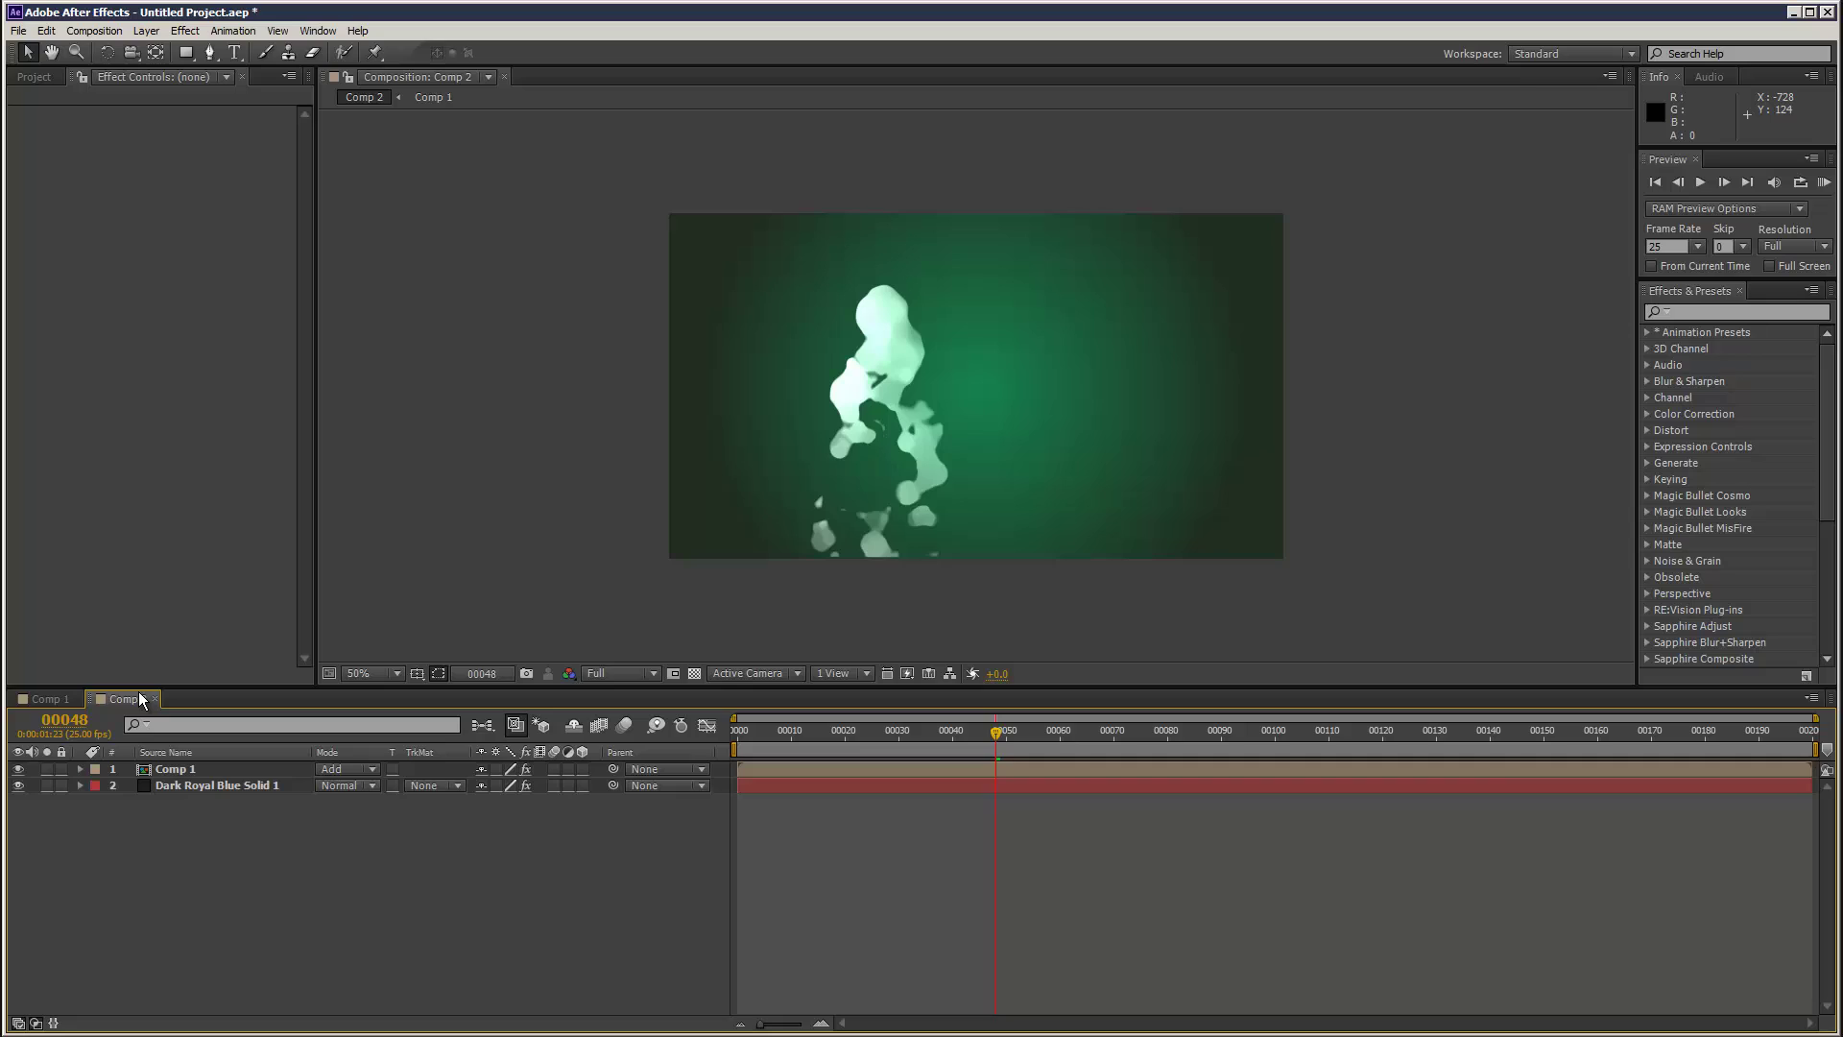
left_click(1822, 182)
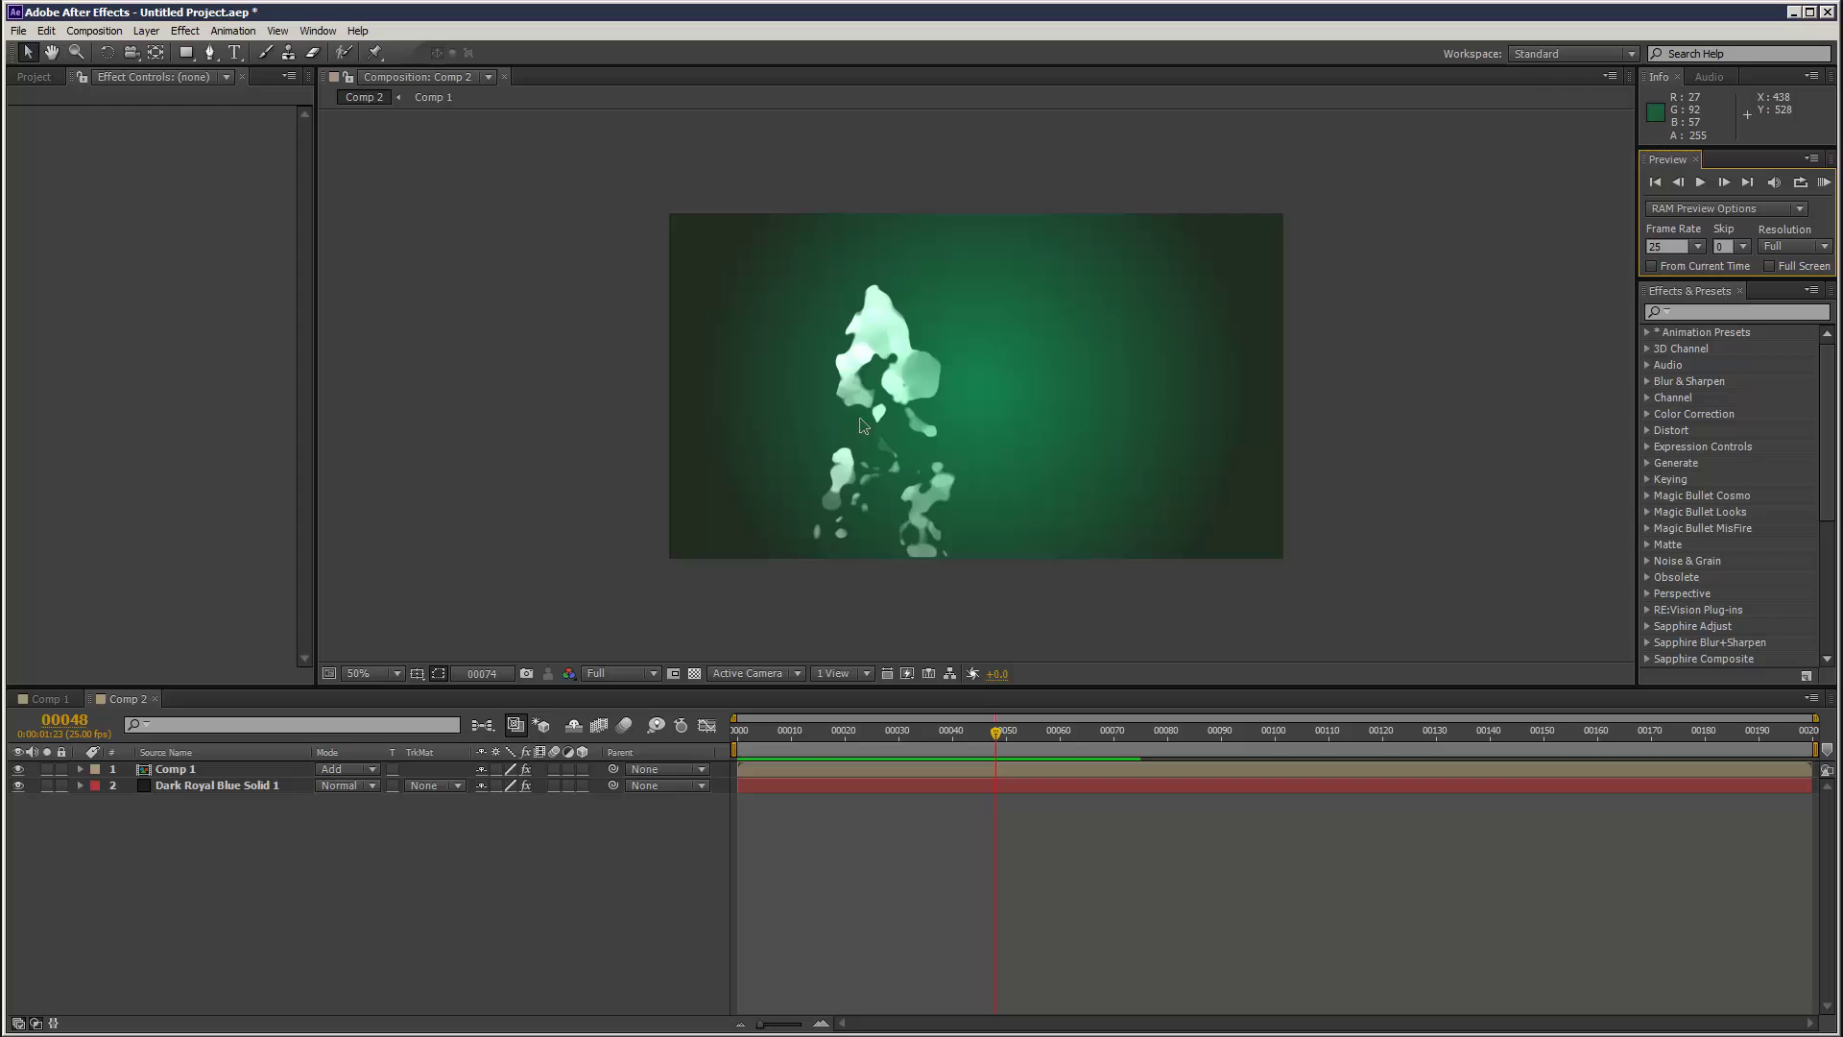
left_click(1827, 189)
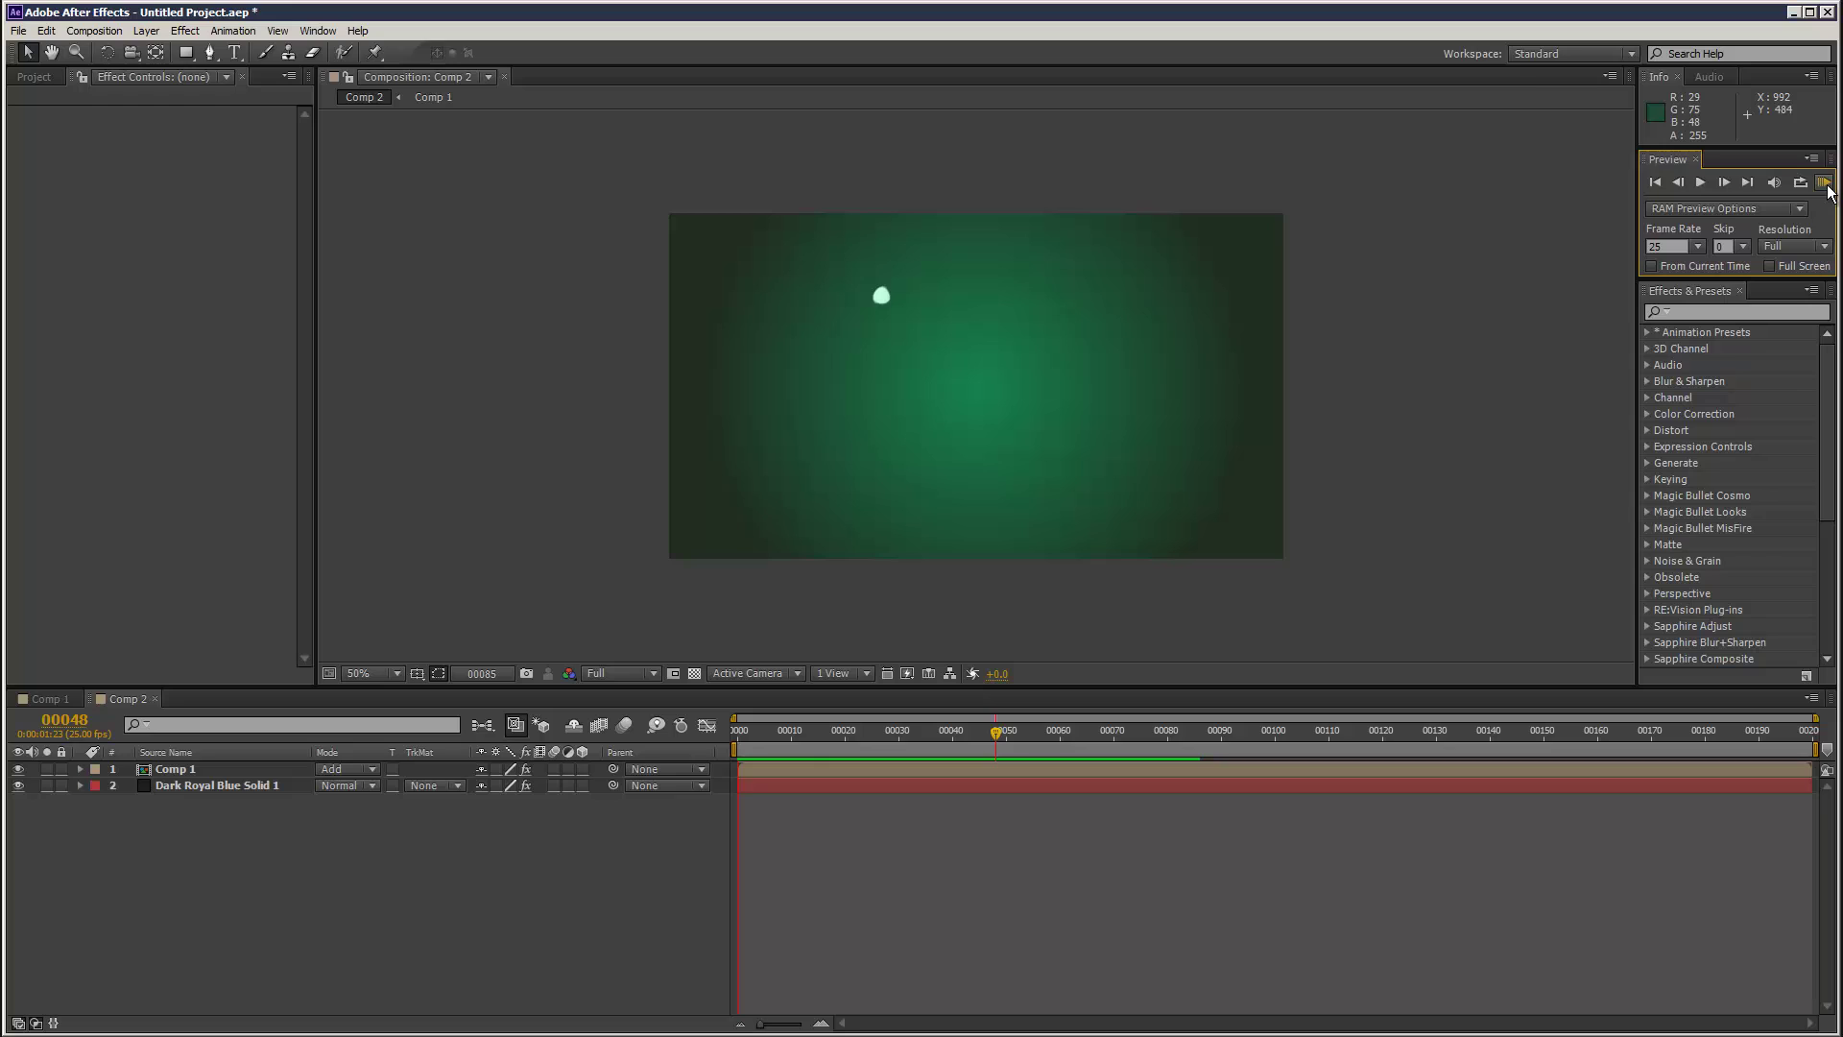
left_click(134, 844)
left_click(50, 699)
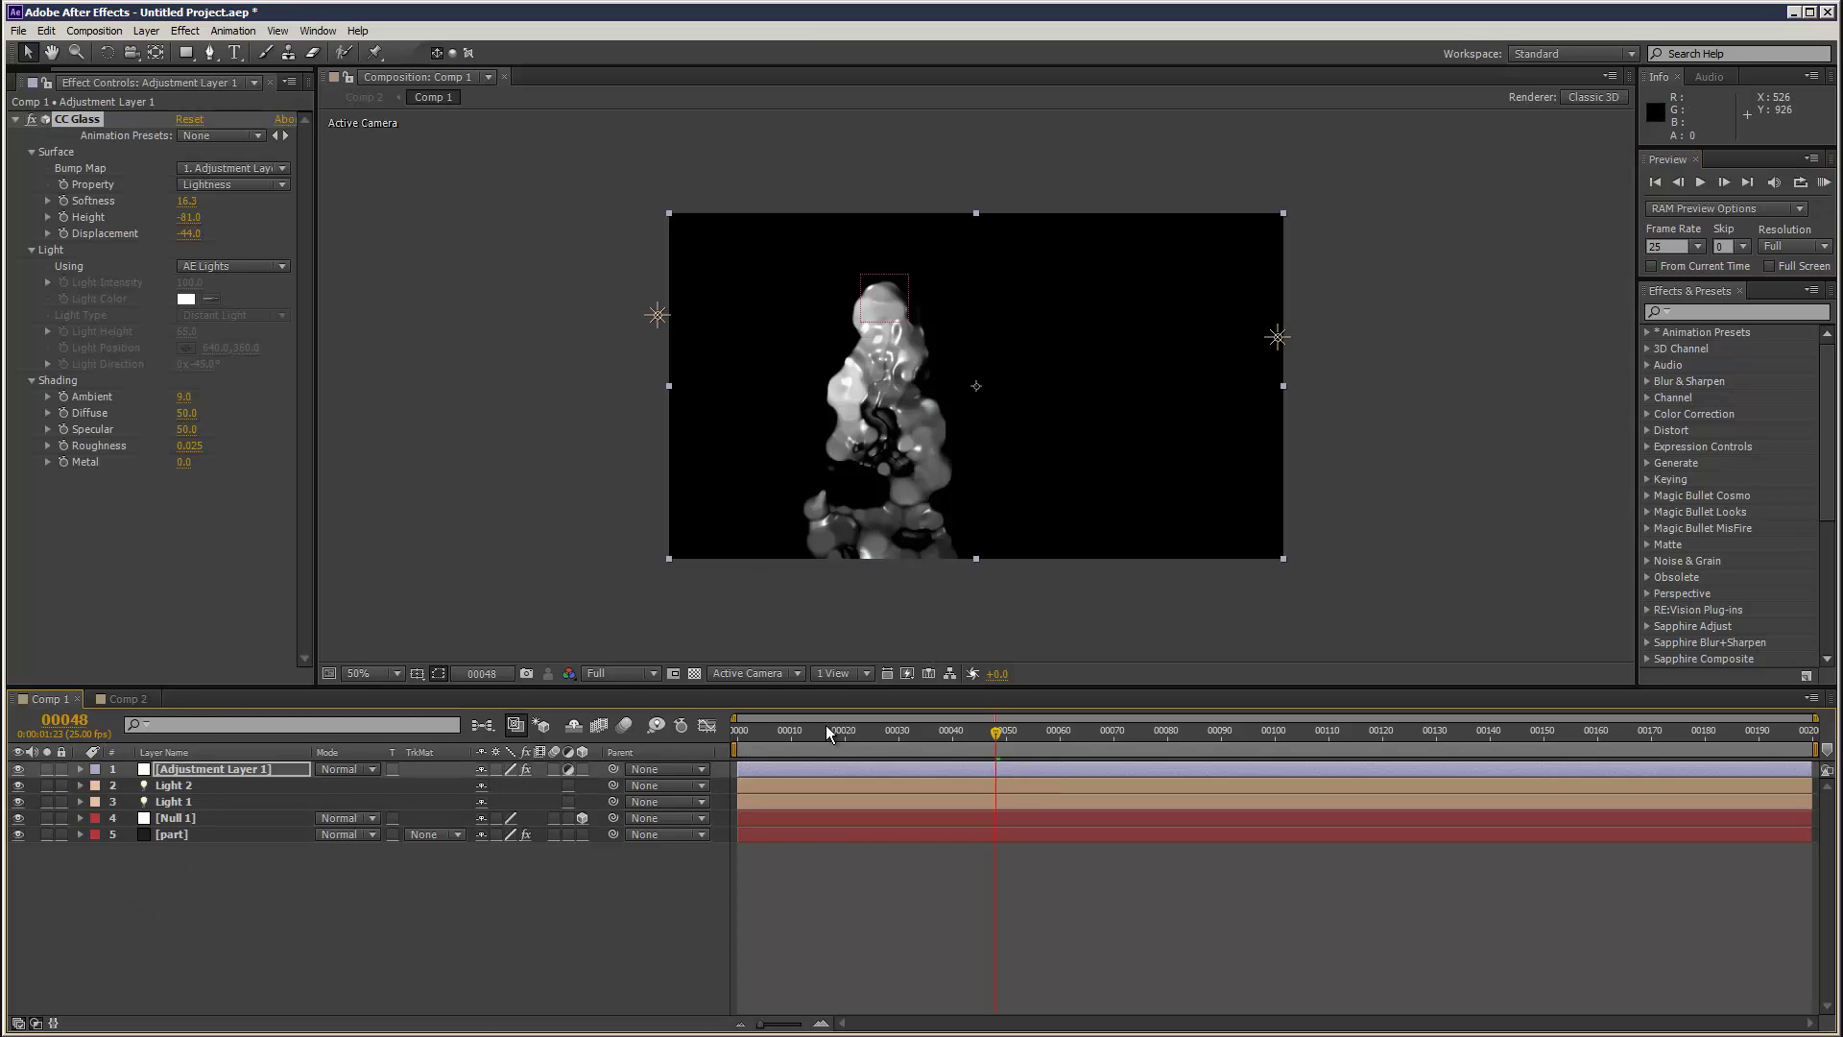
- Set Particular Size to 22 and Size Random to 17, and raise CC Glass Softness to 21.3
left_click(193, 835)
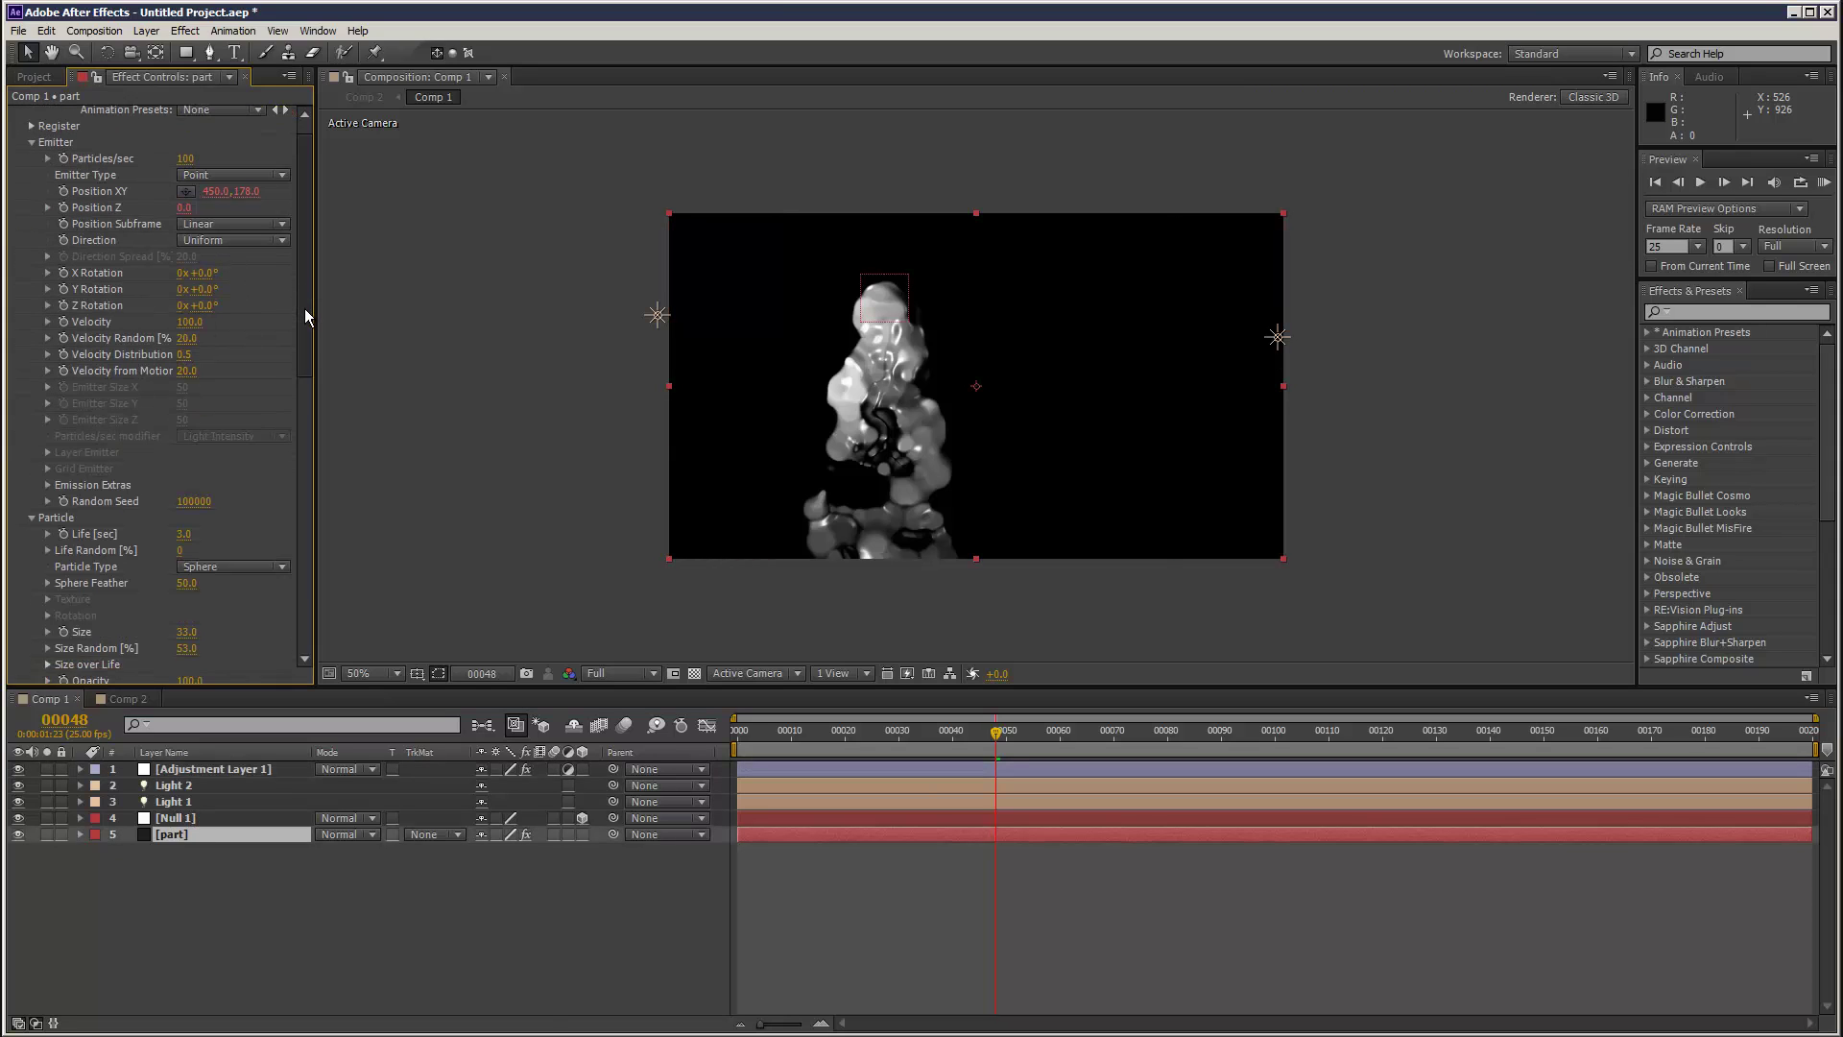
scroll(303, 320, "down", 3)
scroll(303, 325, "down", 2)
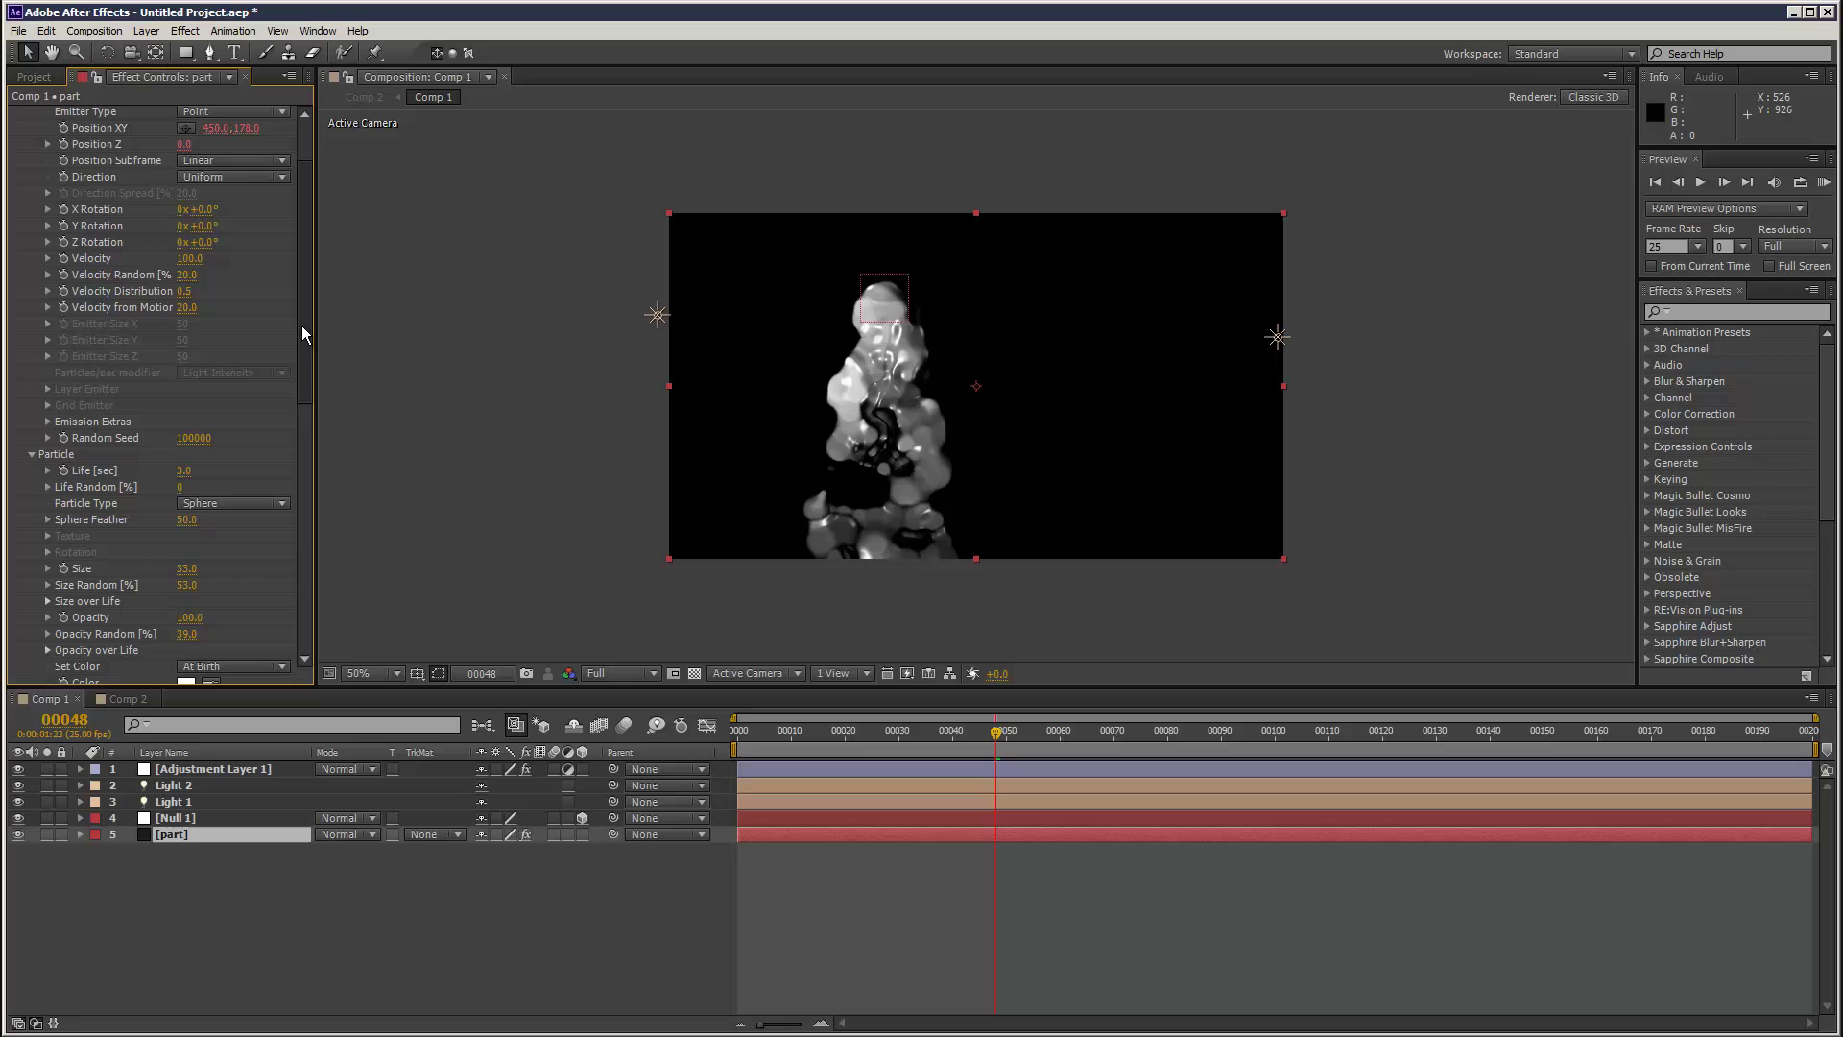
left_click_drag(185, 502, 183, 502)
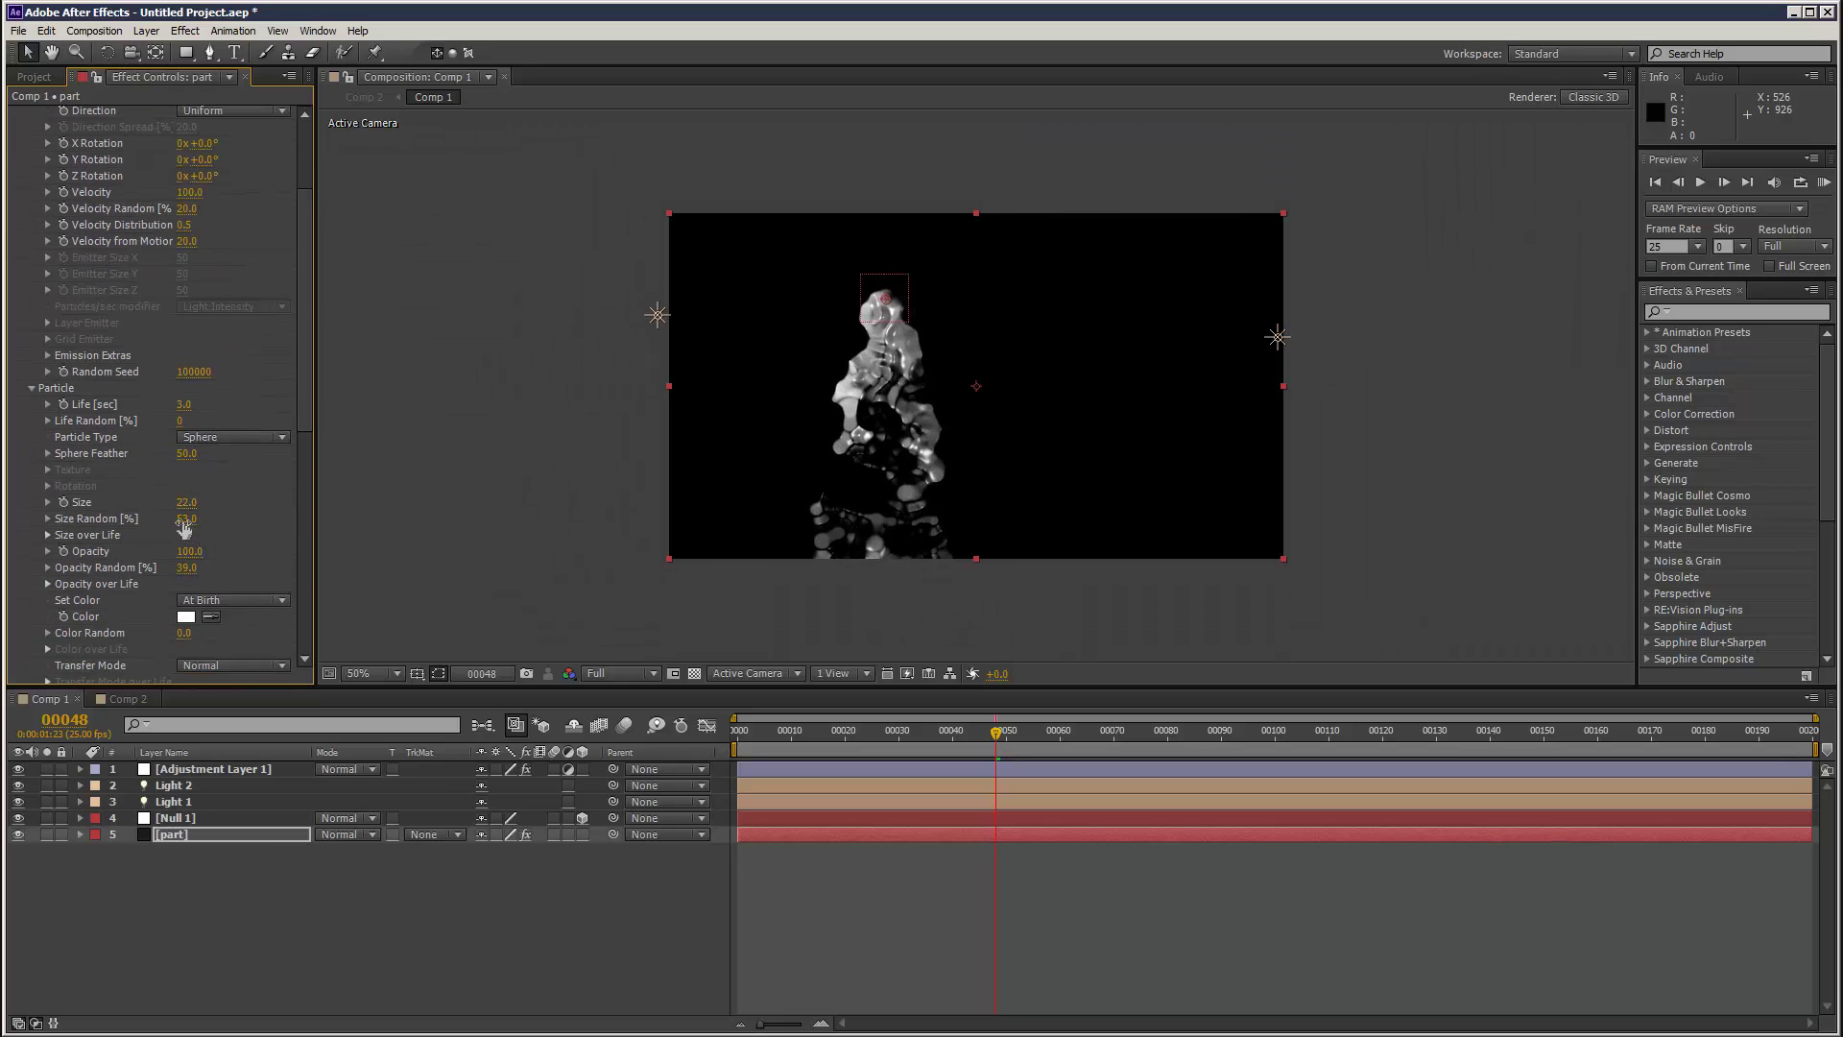
mouse_move(183, 518)
left_mouse_down()
mouse_move(135, 519)
mouse_move(158, 521)
left_mouse_up()
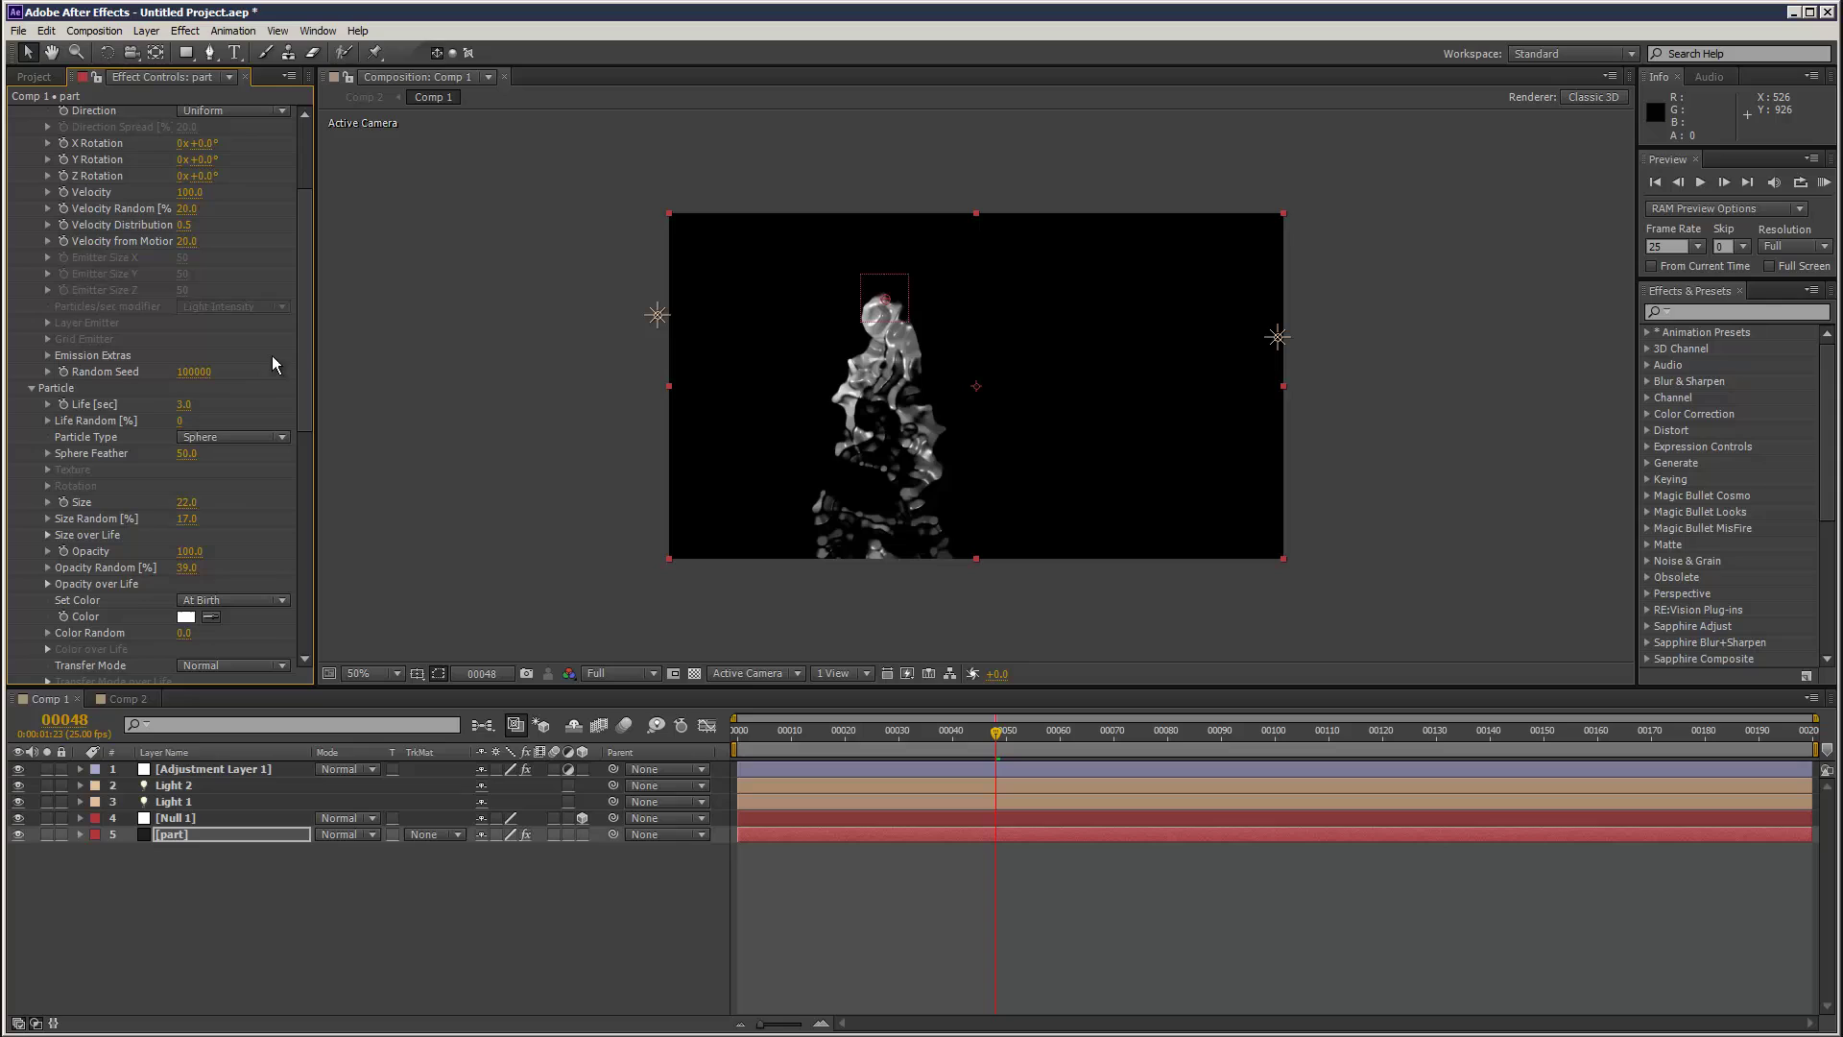
left_click(192, 769)
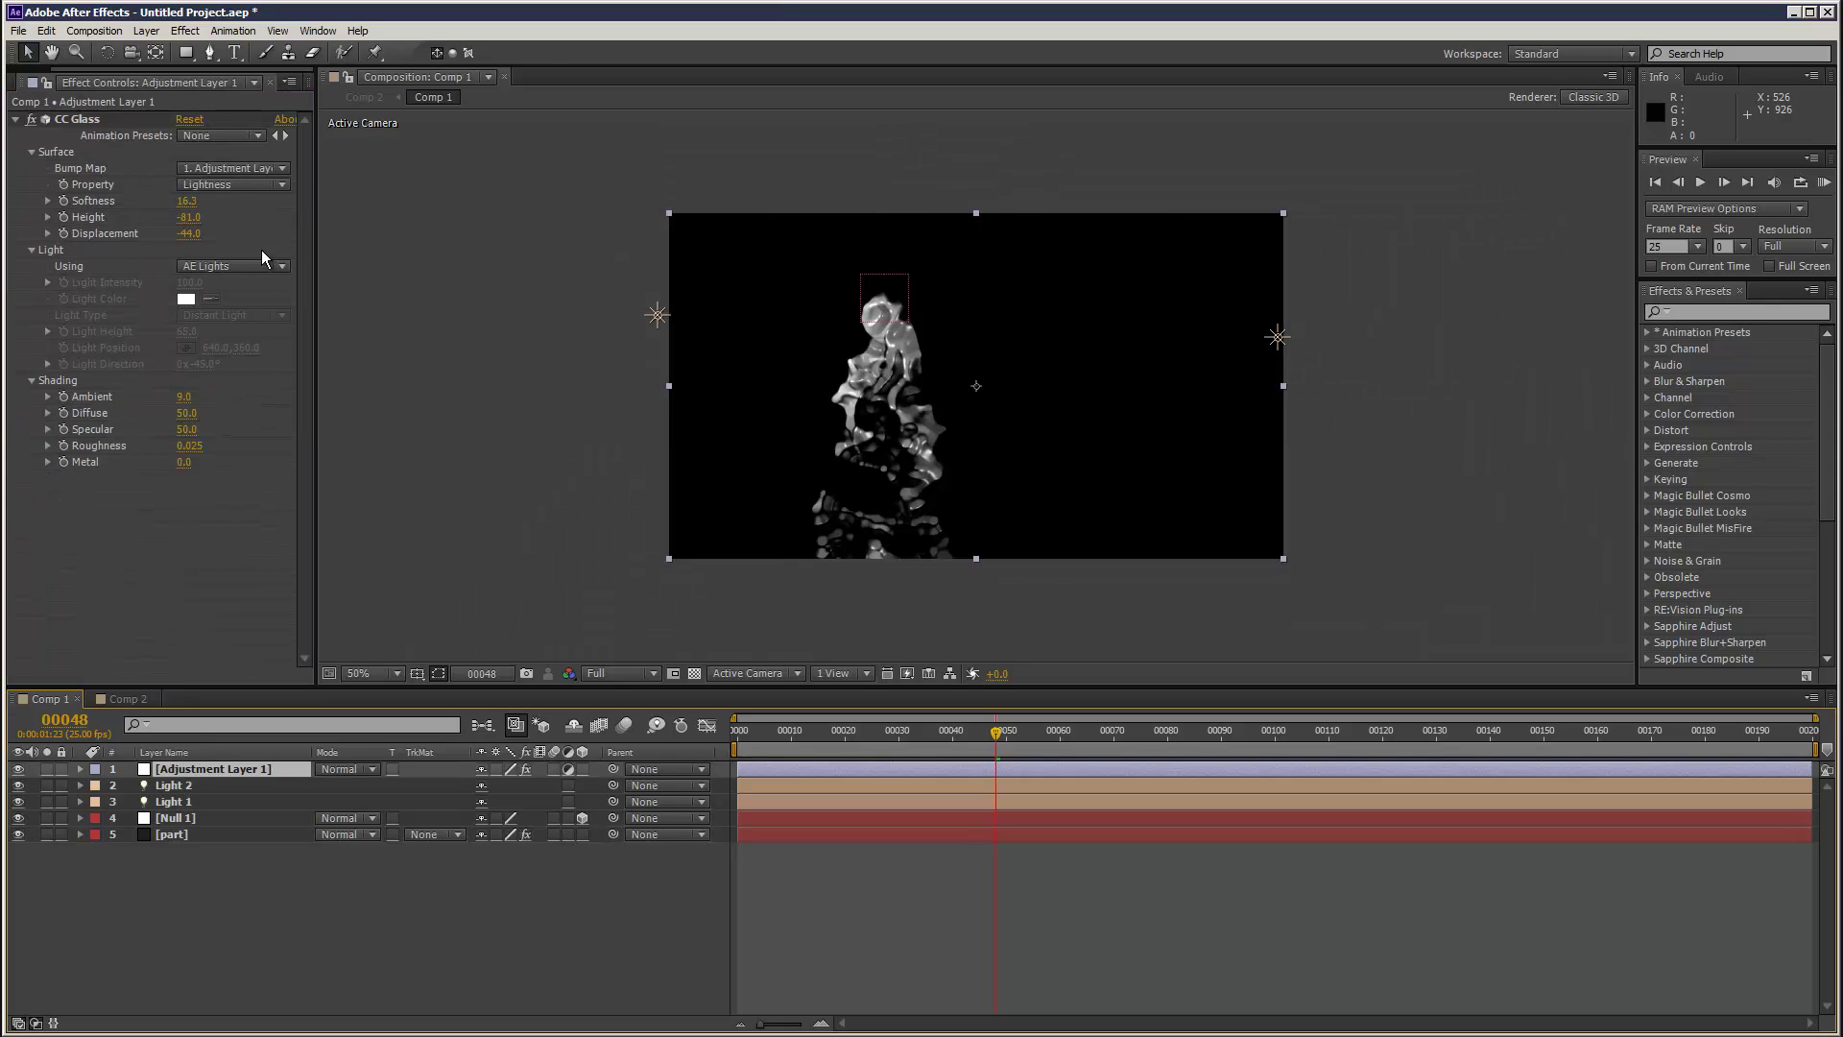
left_click_drag(186, 201, 213, 234)
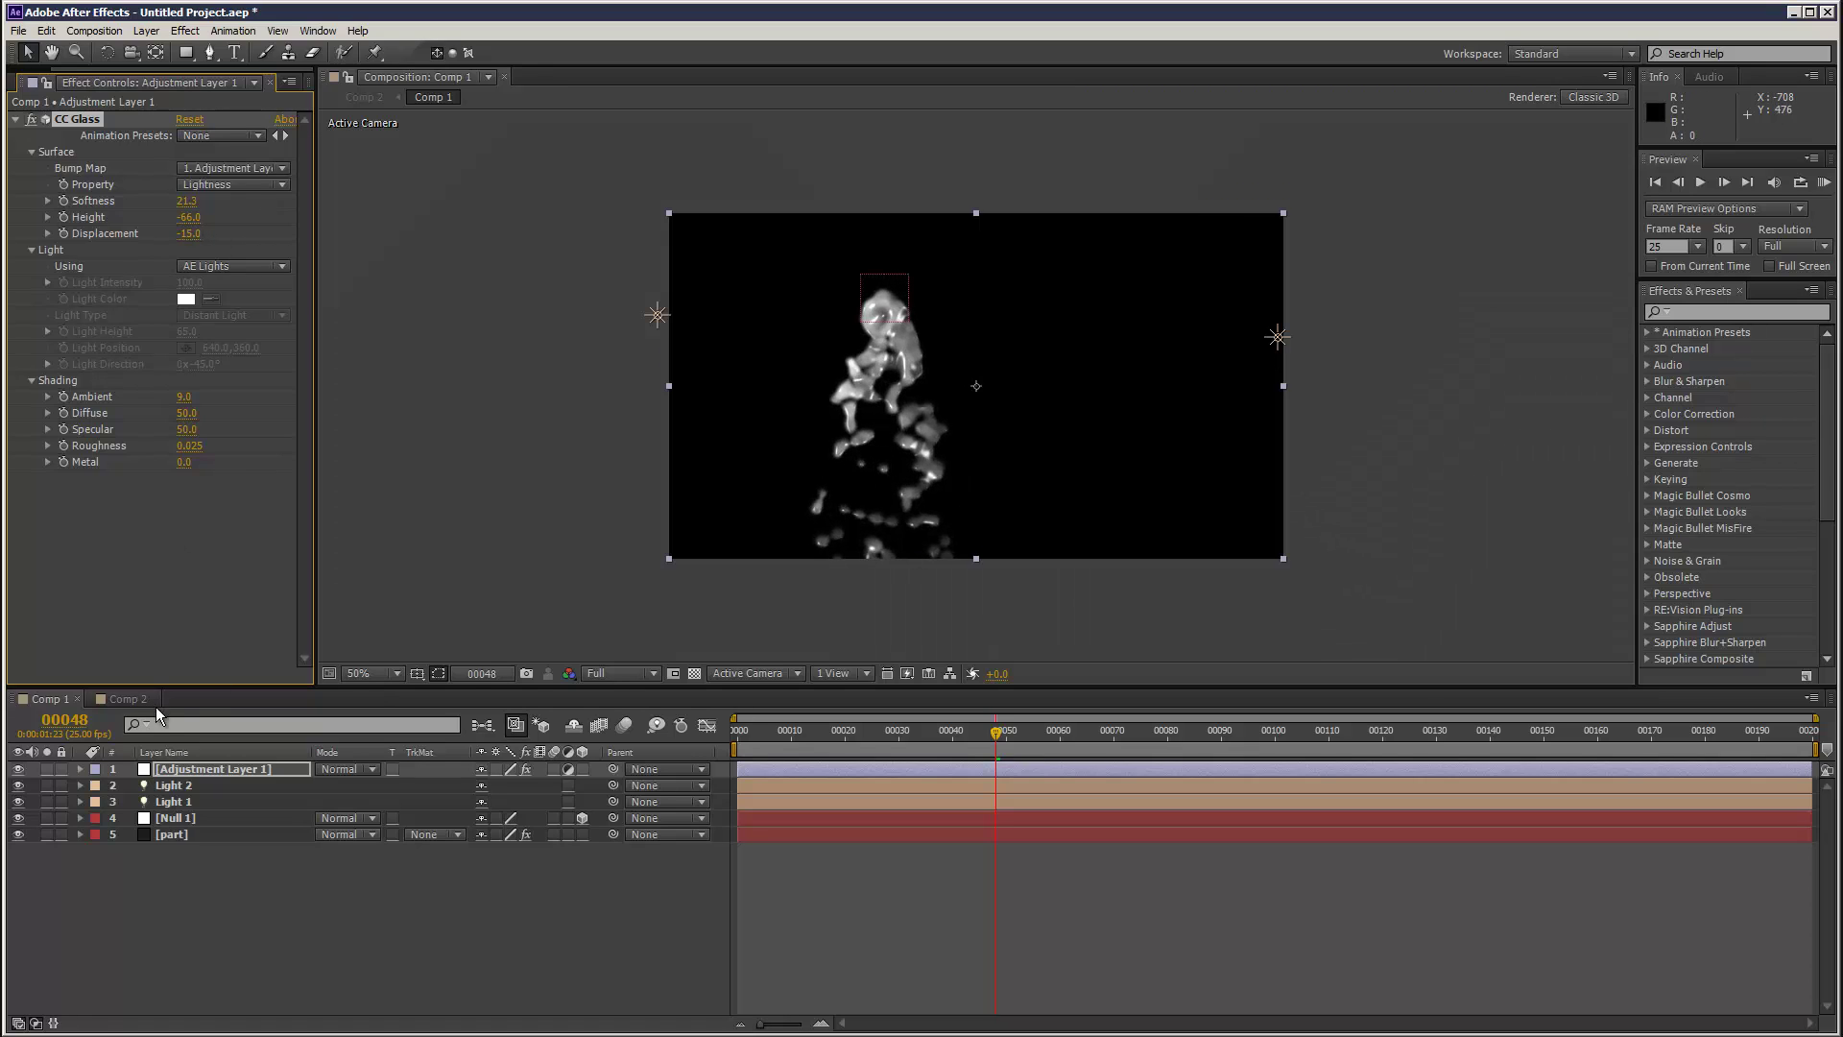
- Copy the green gradient background solid from Comp 2 into Comp 1, placed beneath all layers
left_click(132, 700)
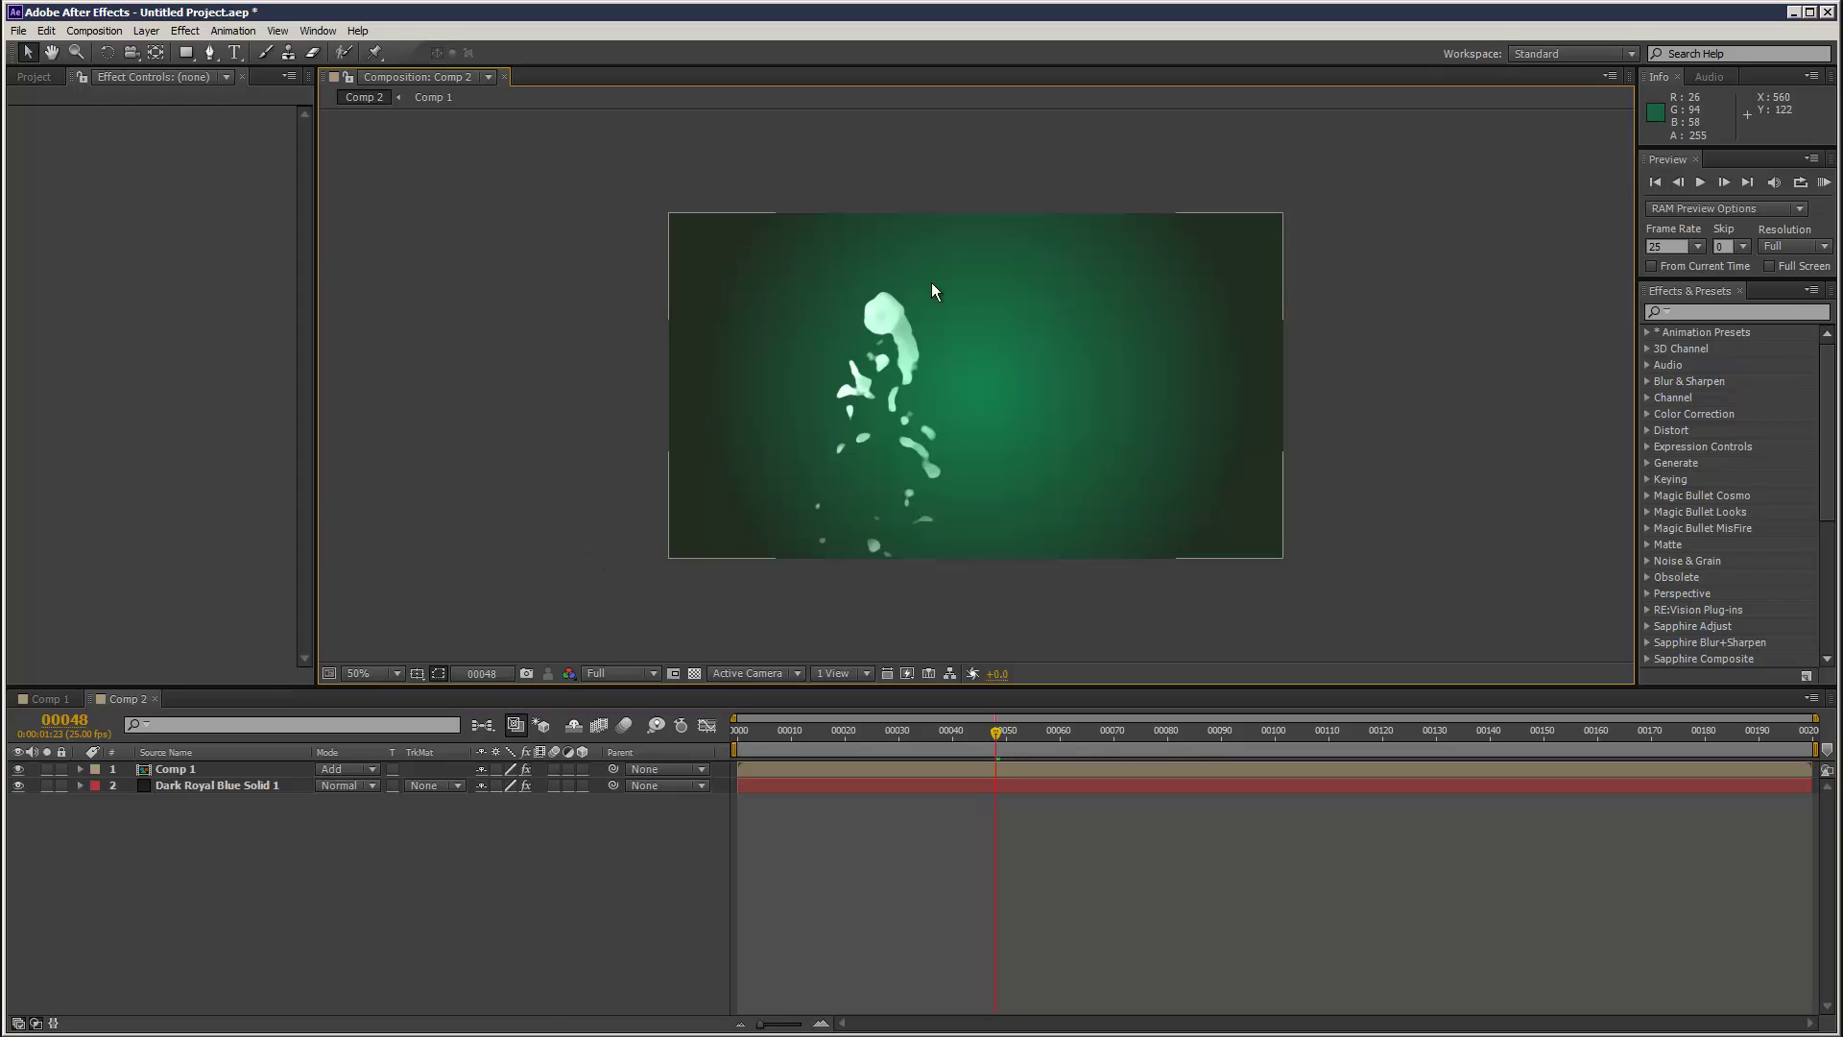
left_click(192, 786)
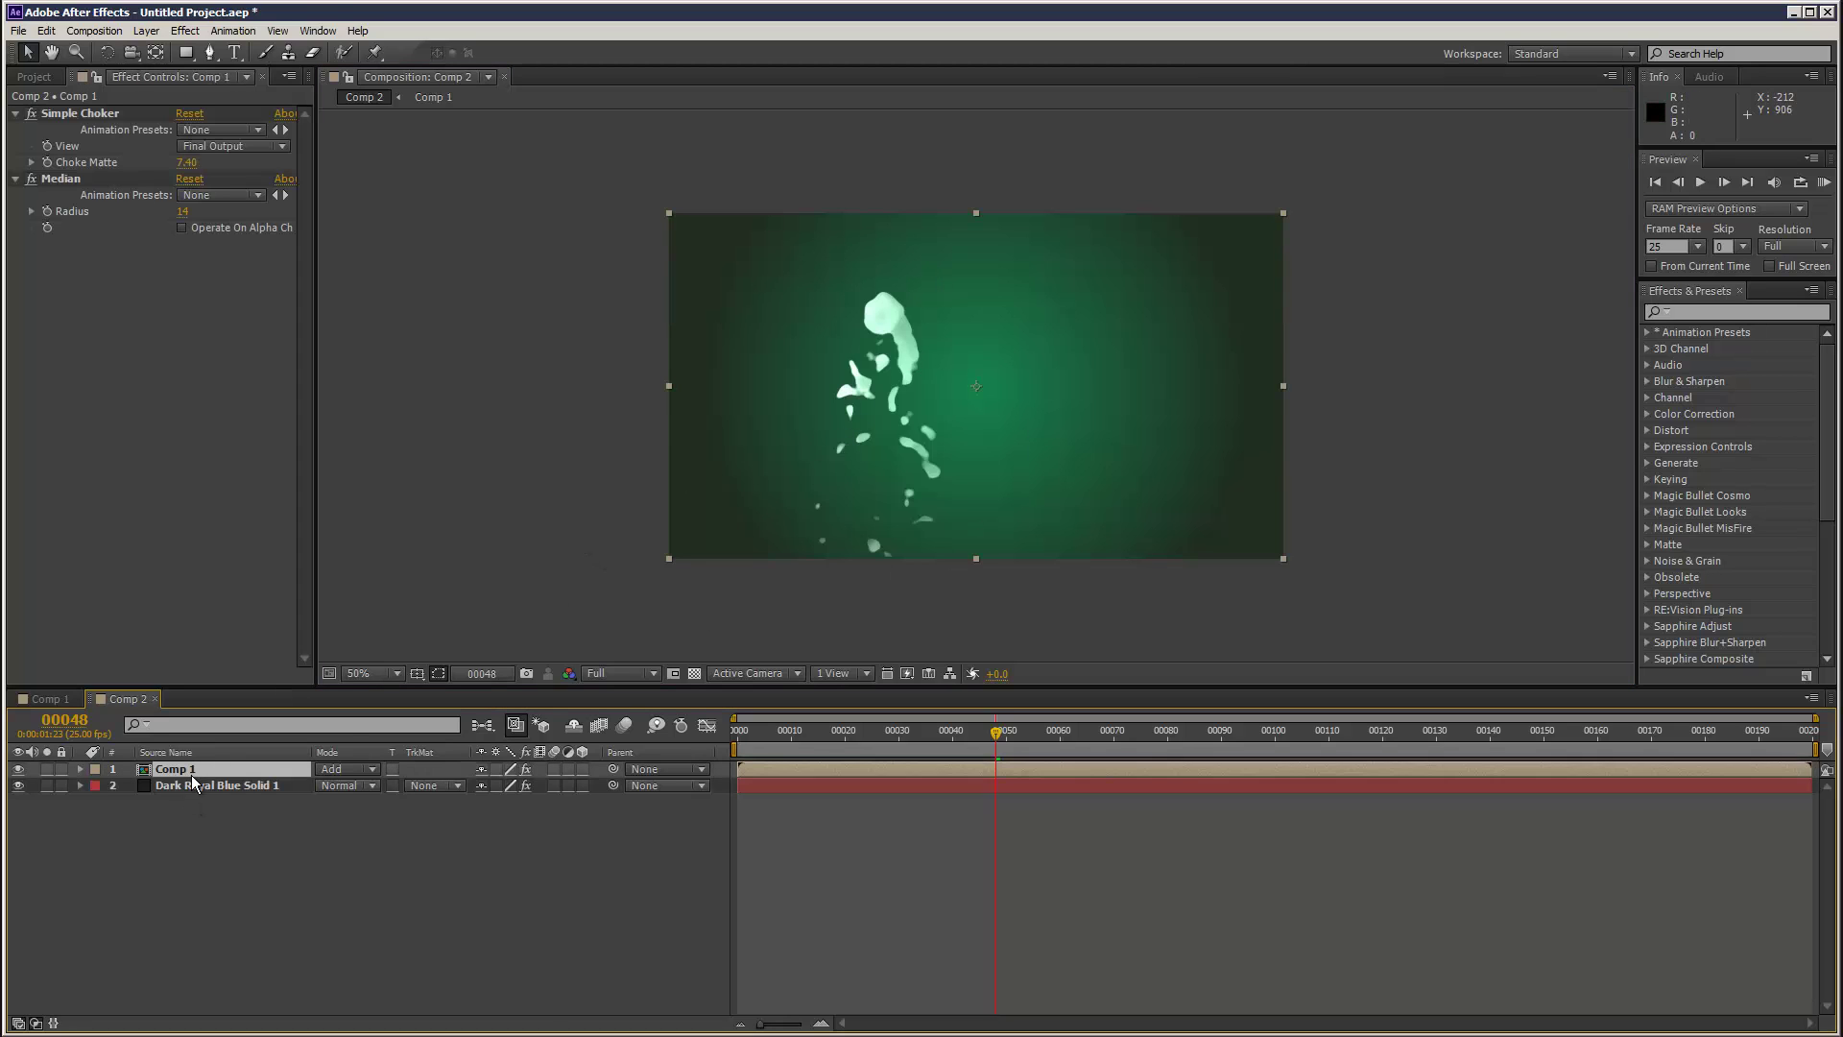
left_click(46, 32)
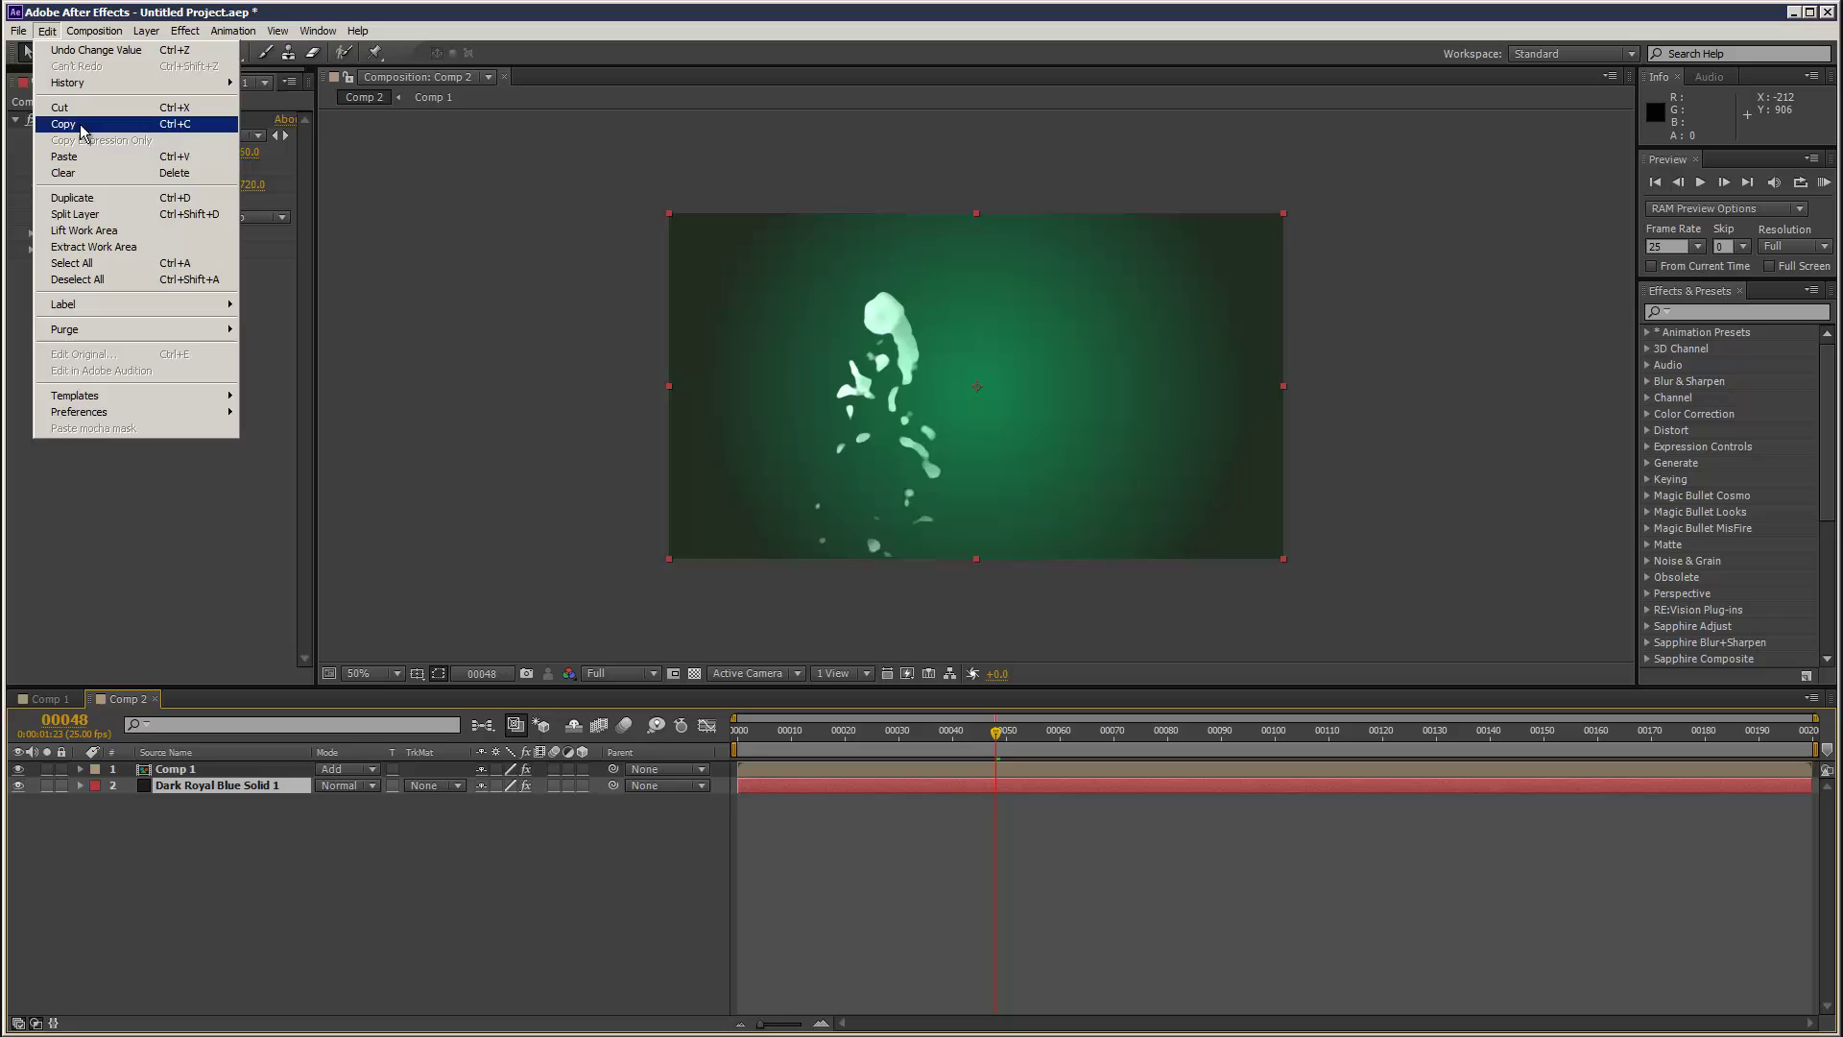
left_click(86, 132)
left_click(46, 31)
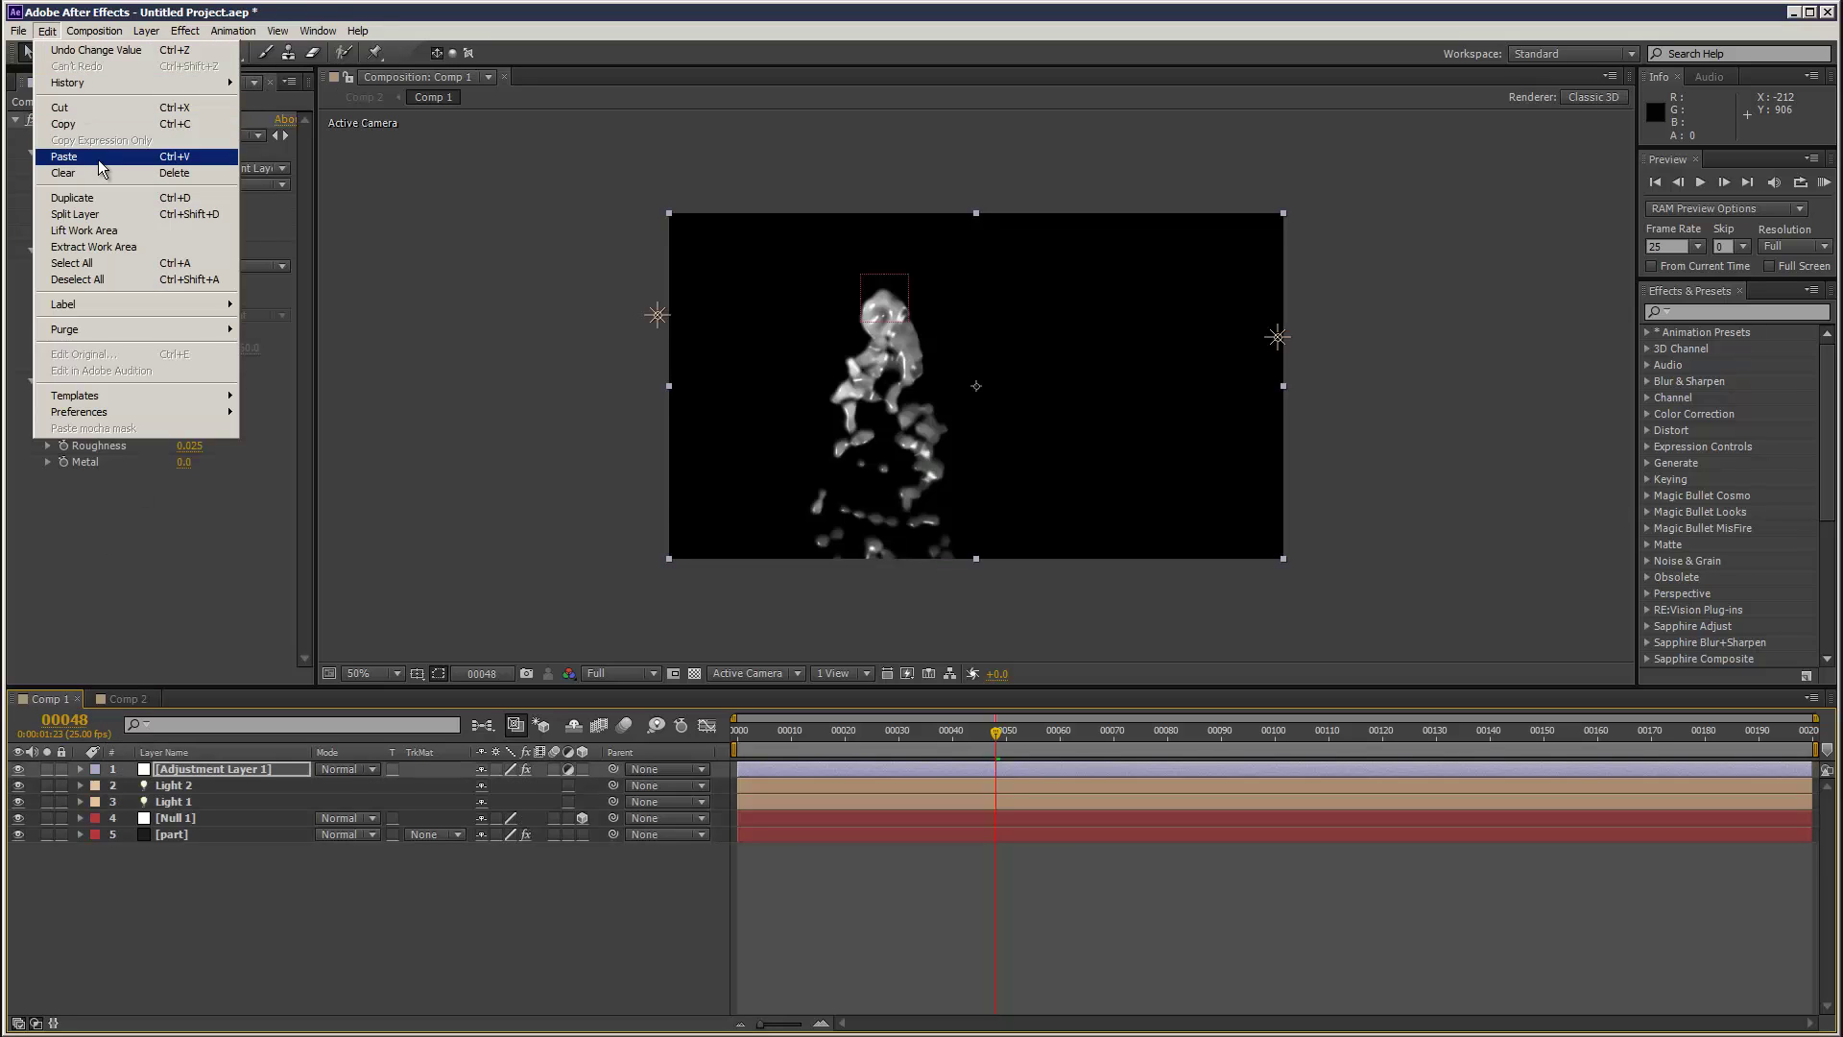
left_click(96, 163)
left_click_drag(191, 772, 207, 904)
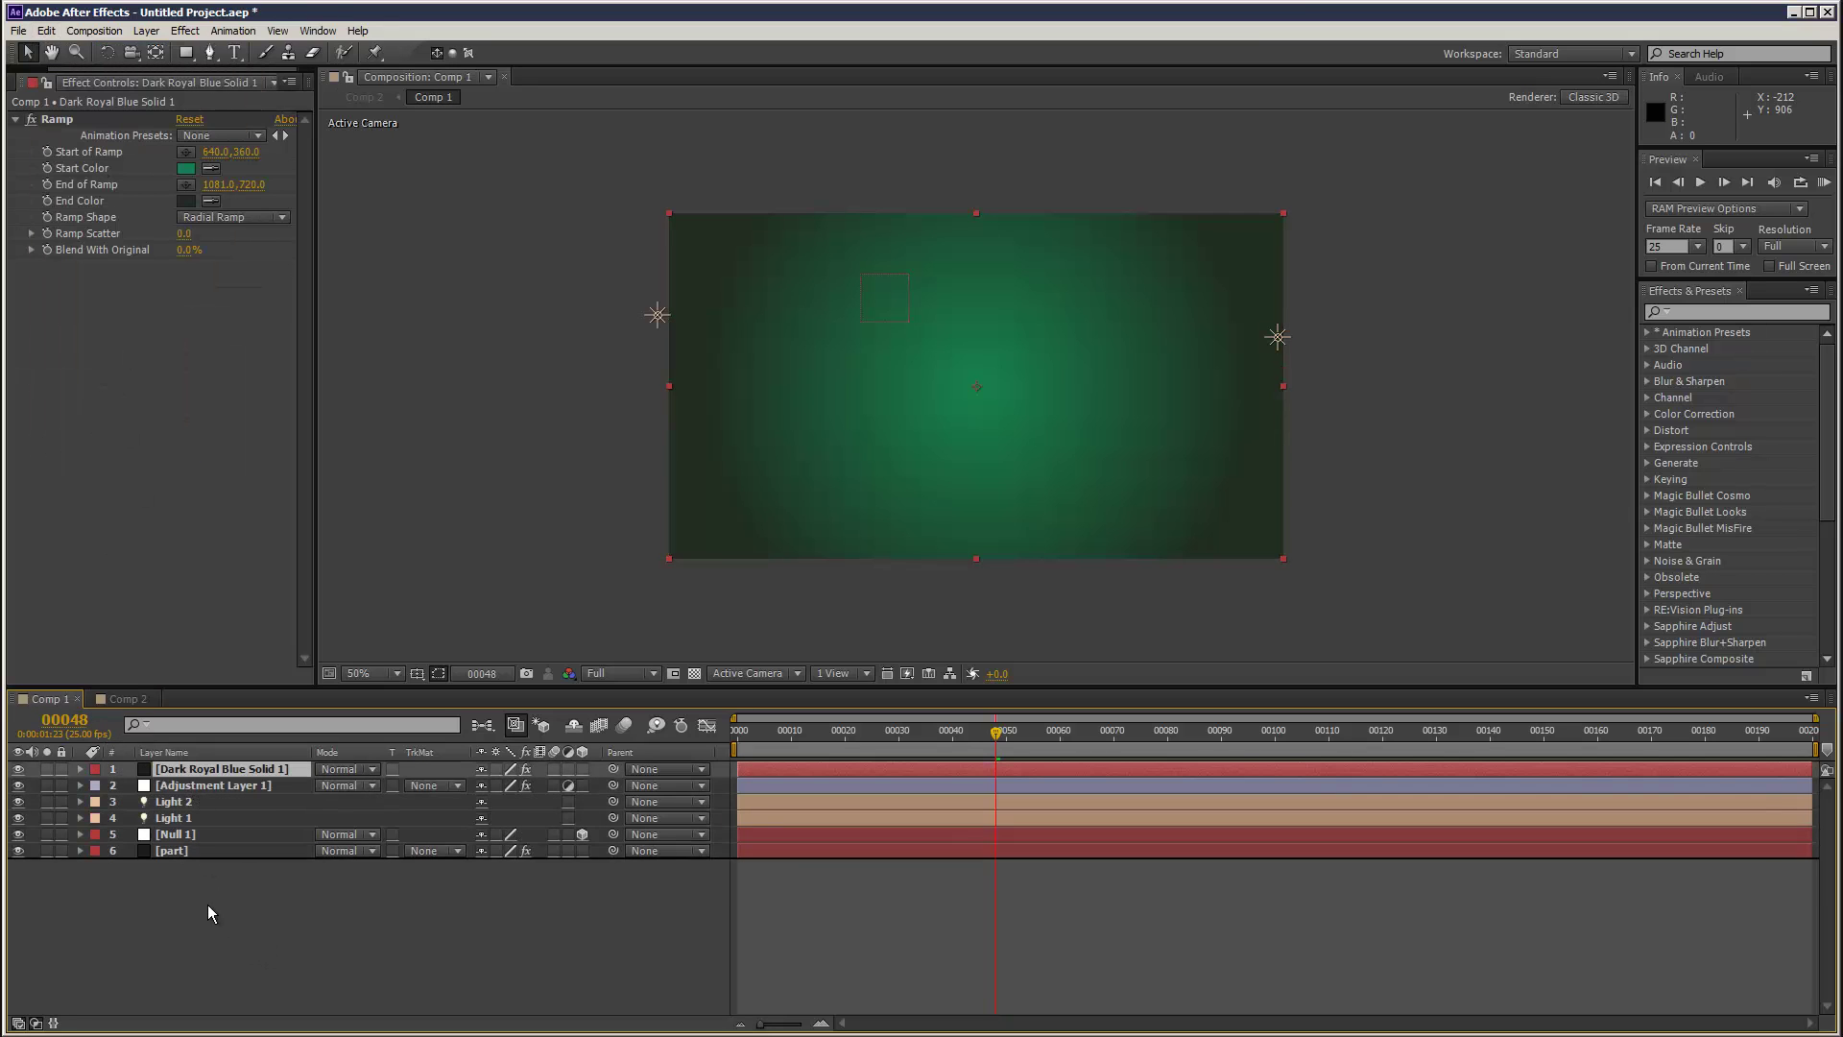
left_click(449, 446)
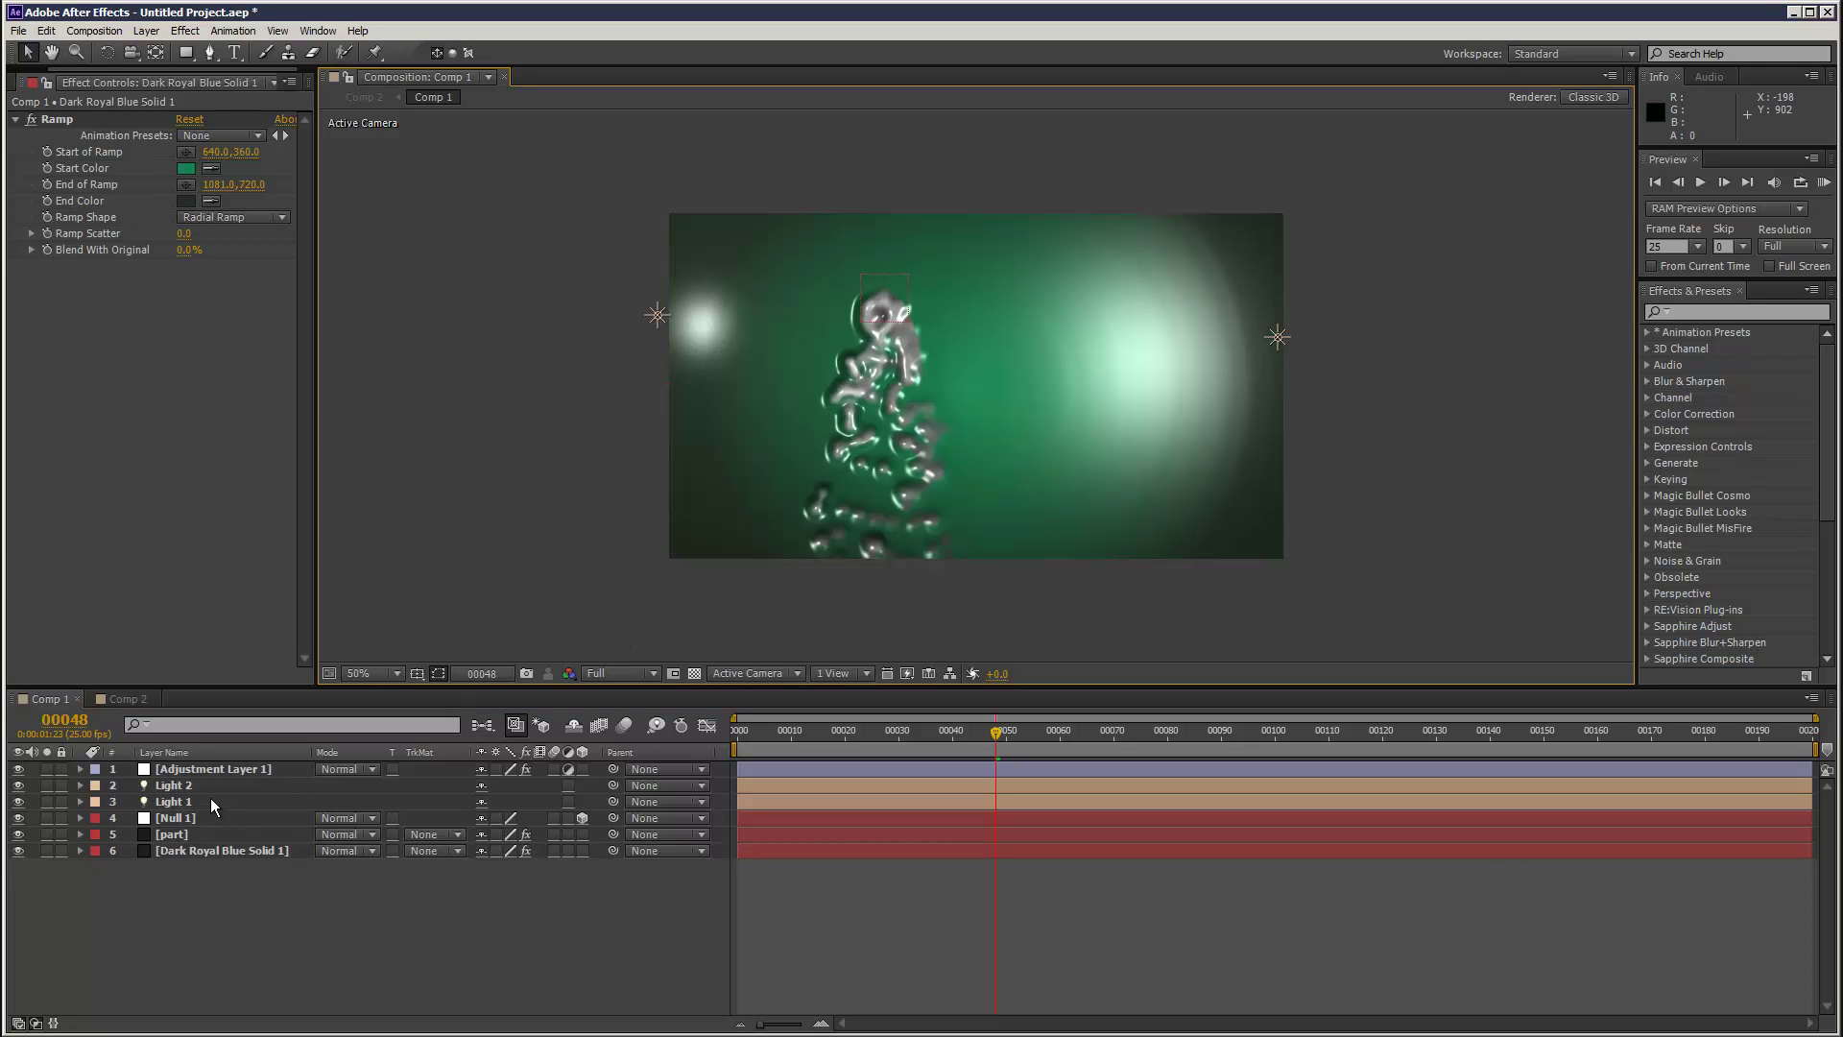
- Set Particular's particle blend mode to Add and expand the Visibility settings
left_click(182, 834)
left_click_drag(299, 257, 294, 516)
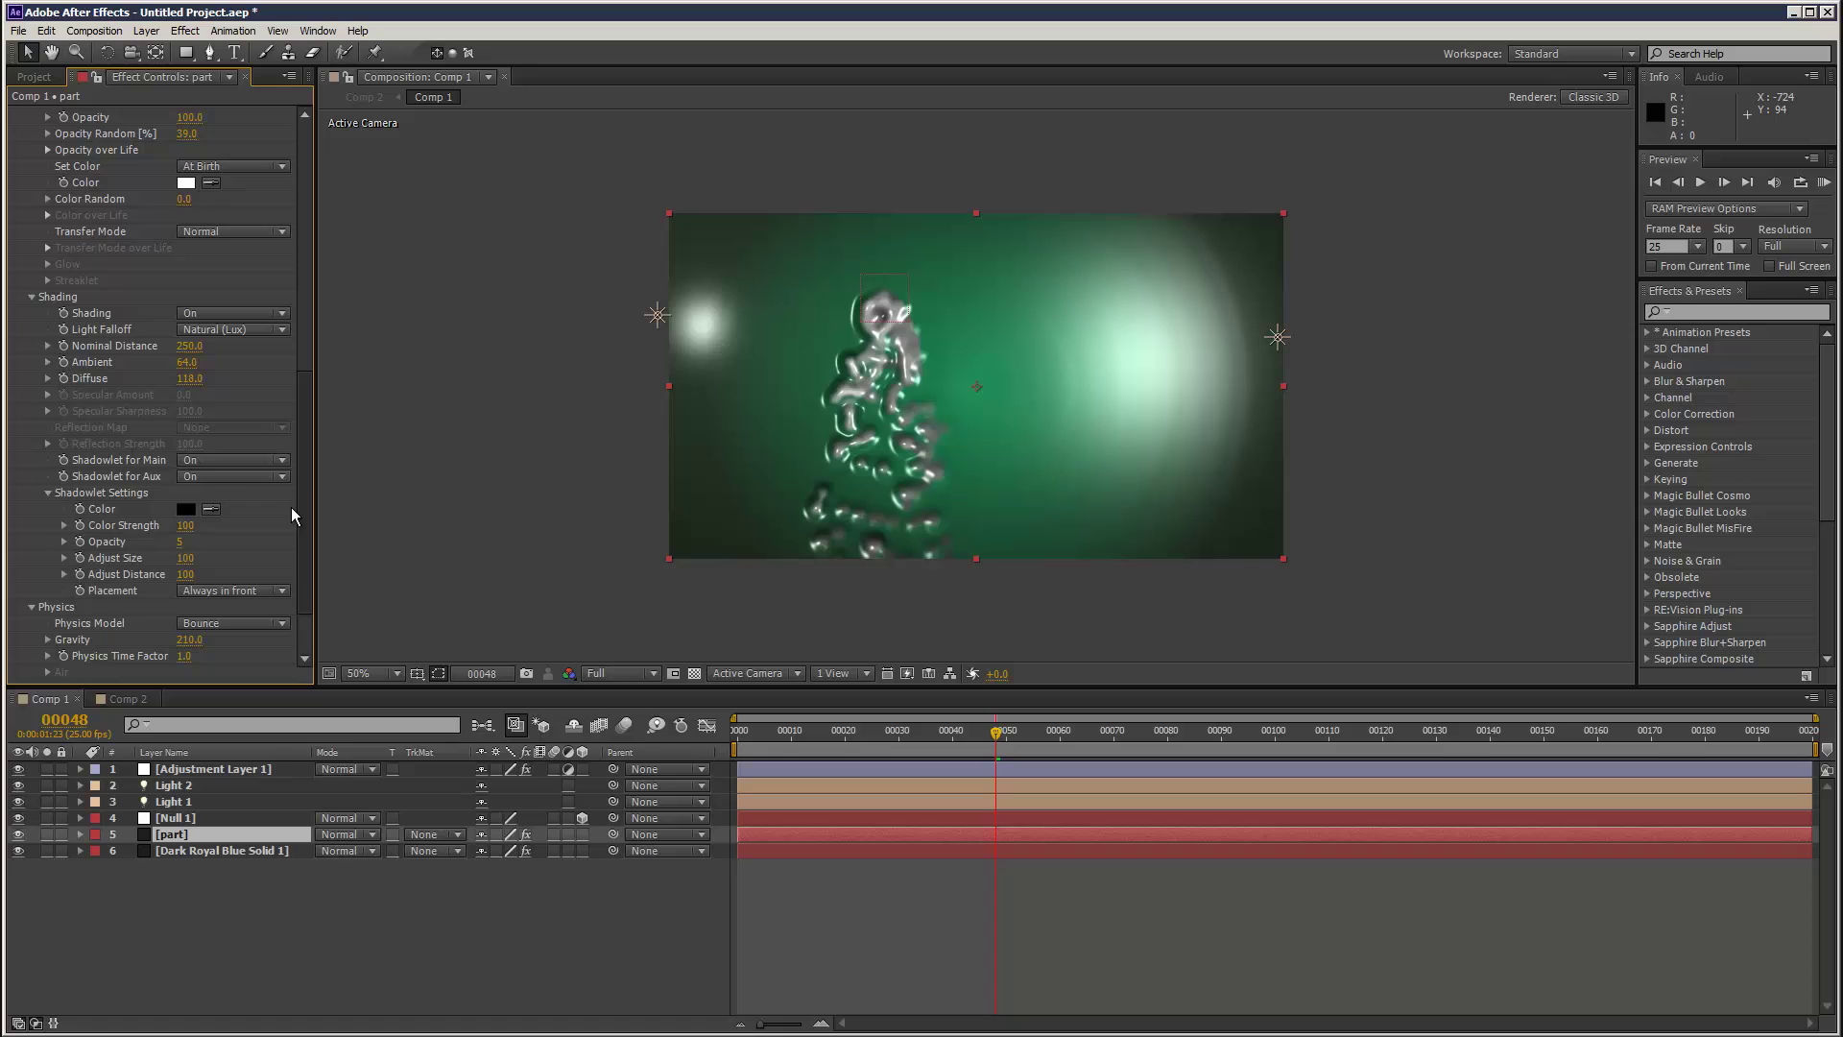
scroll(294, 515, "down", 3)
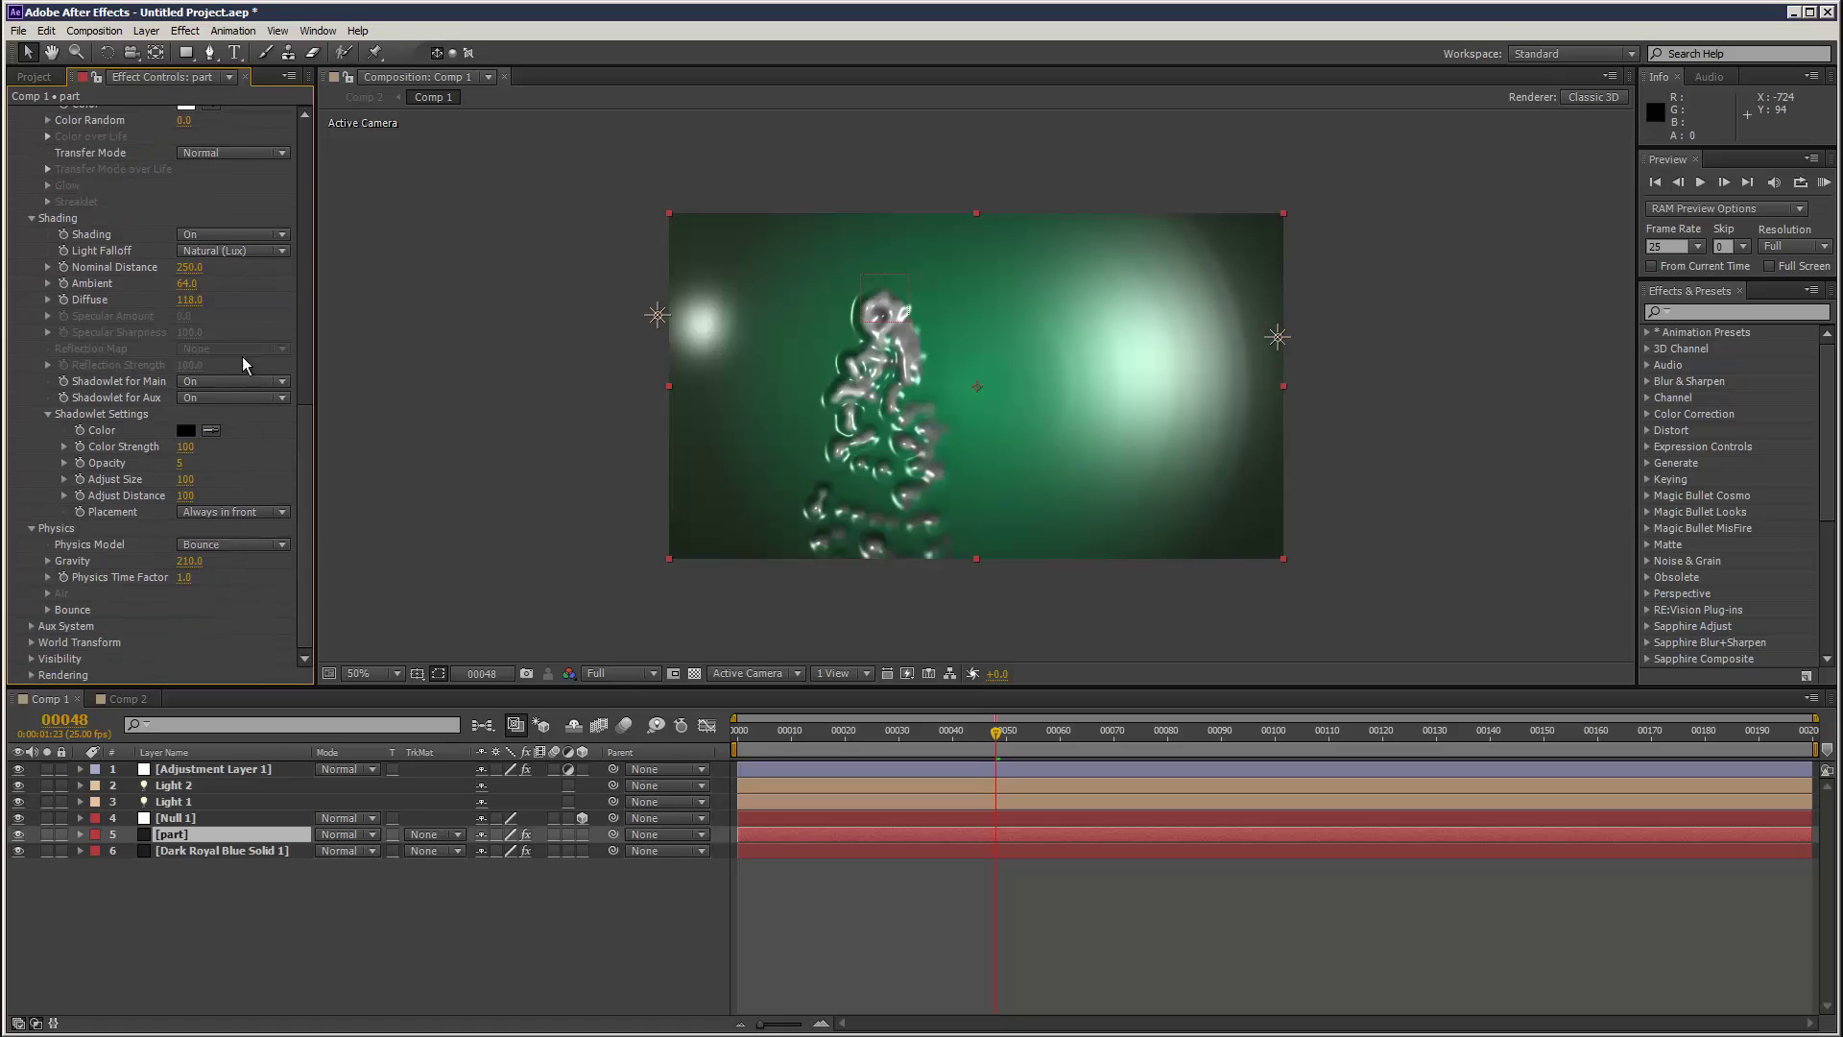
scroll(254, 384, "up", 5)
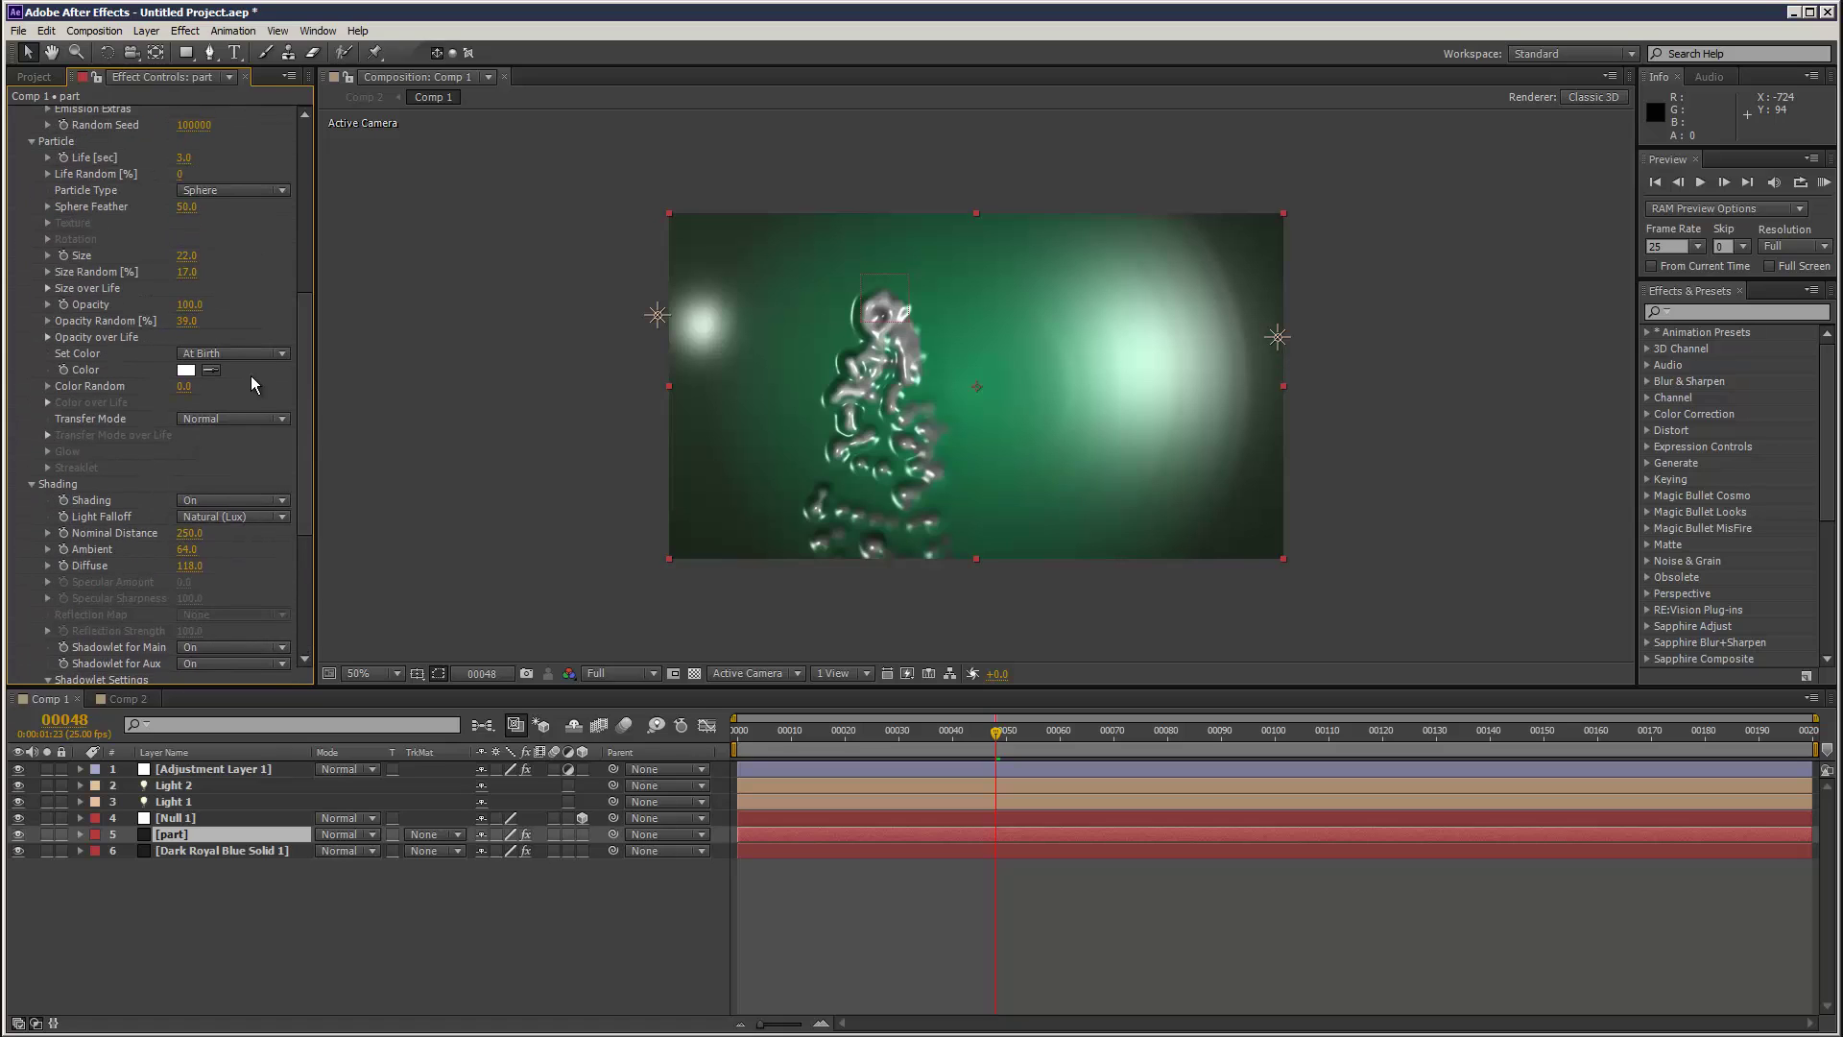
left_click(244, 420)
left_click(240, 449)
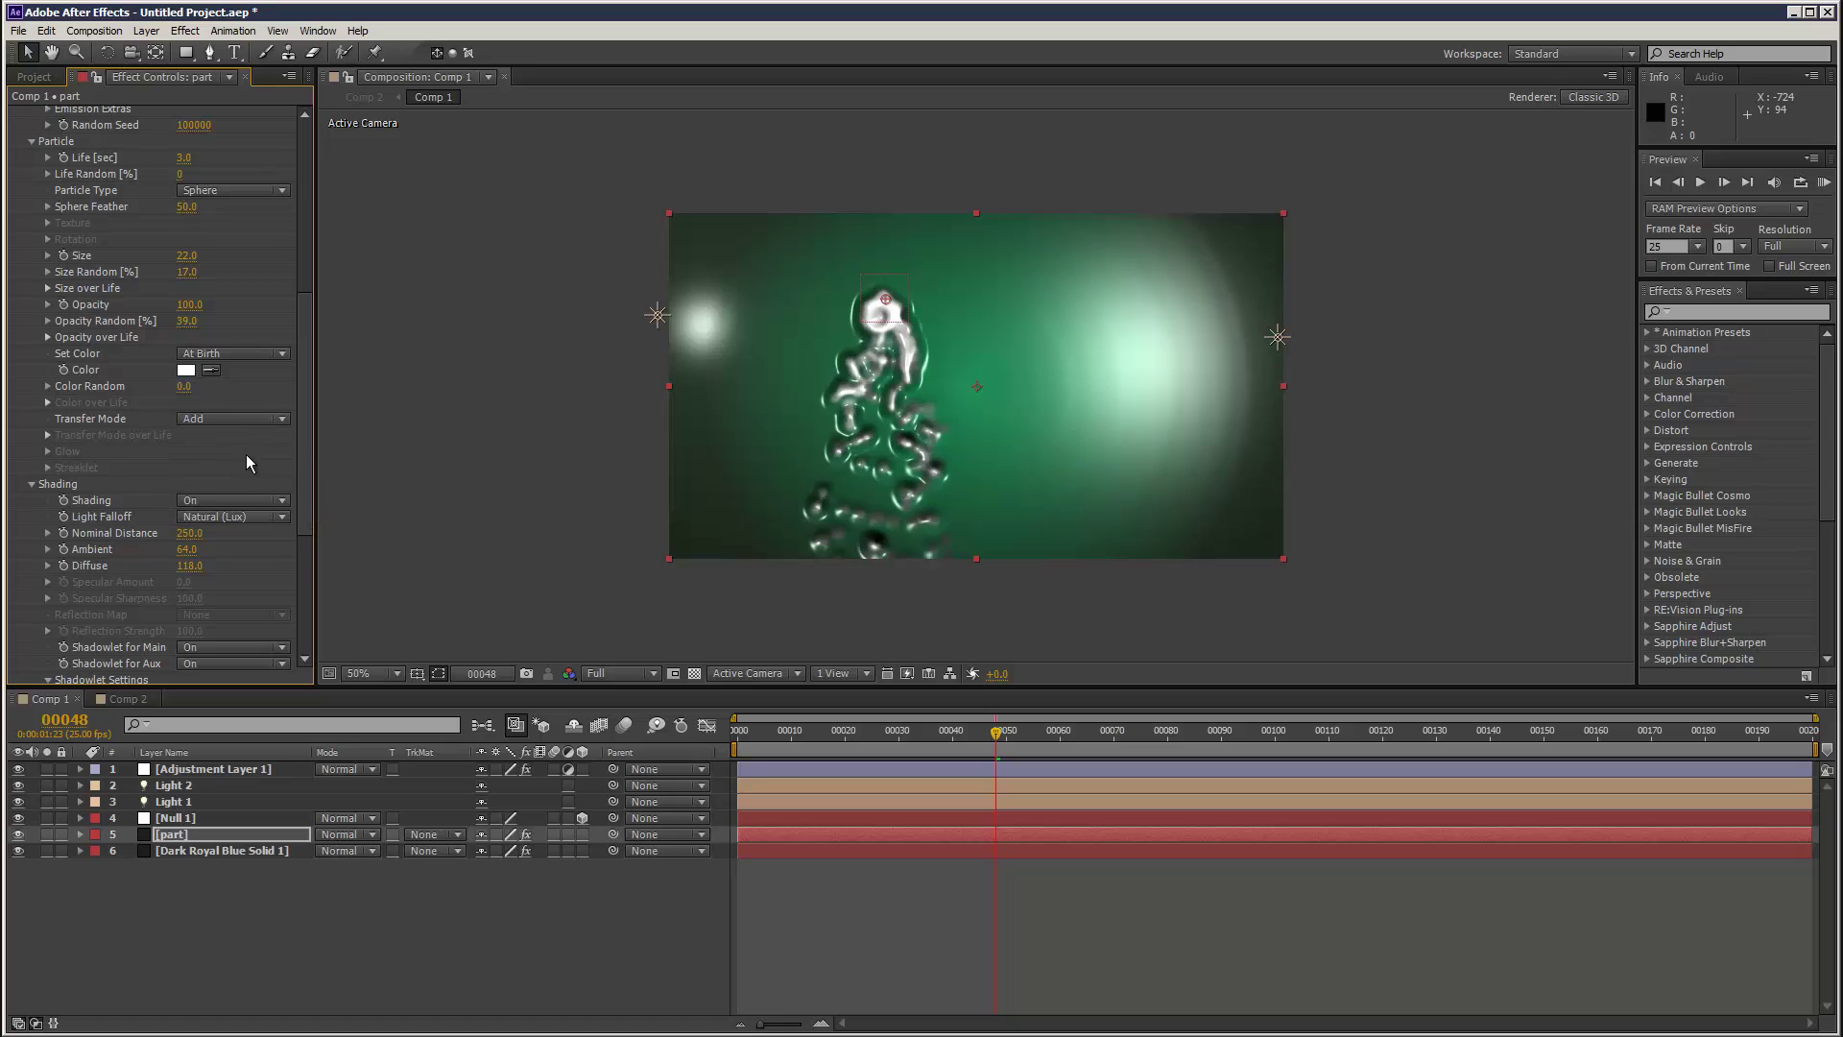
left_click_drag(304, 408, 316, 569)
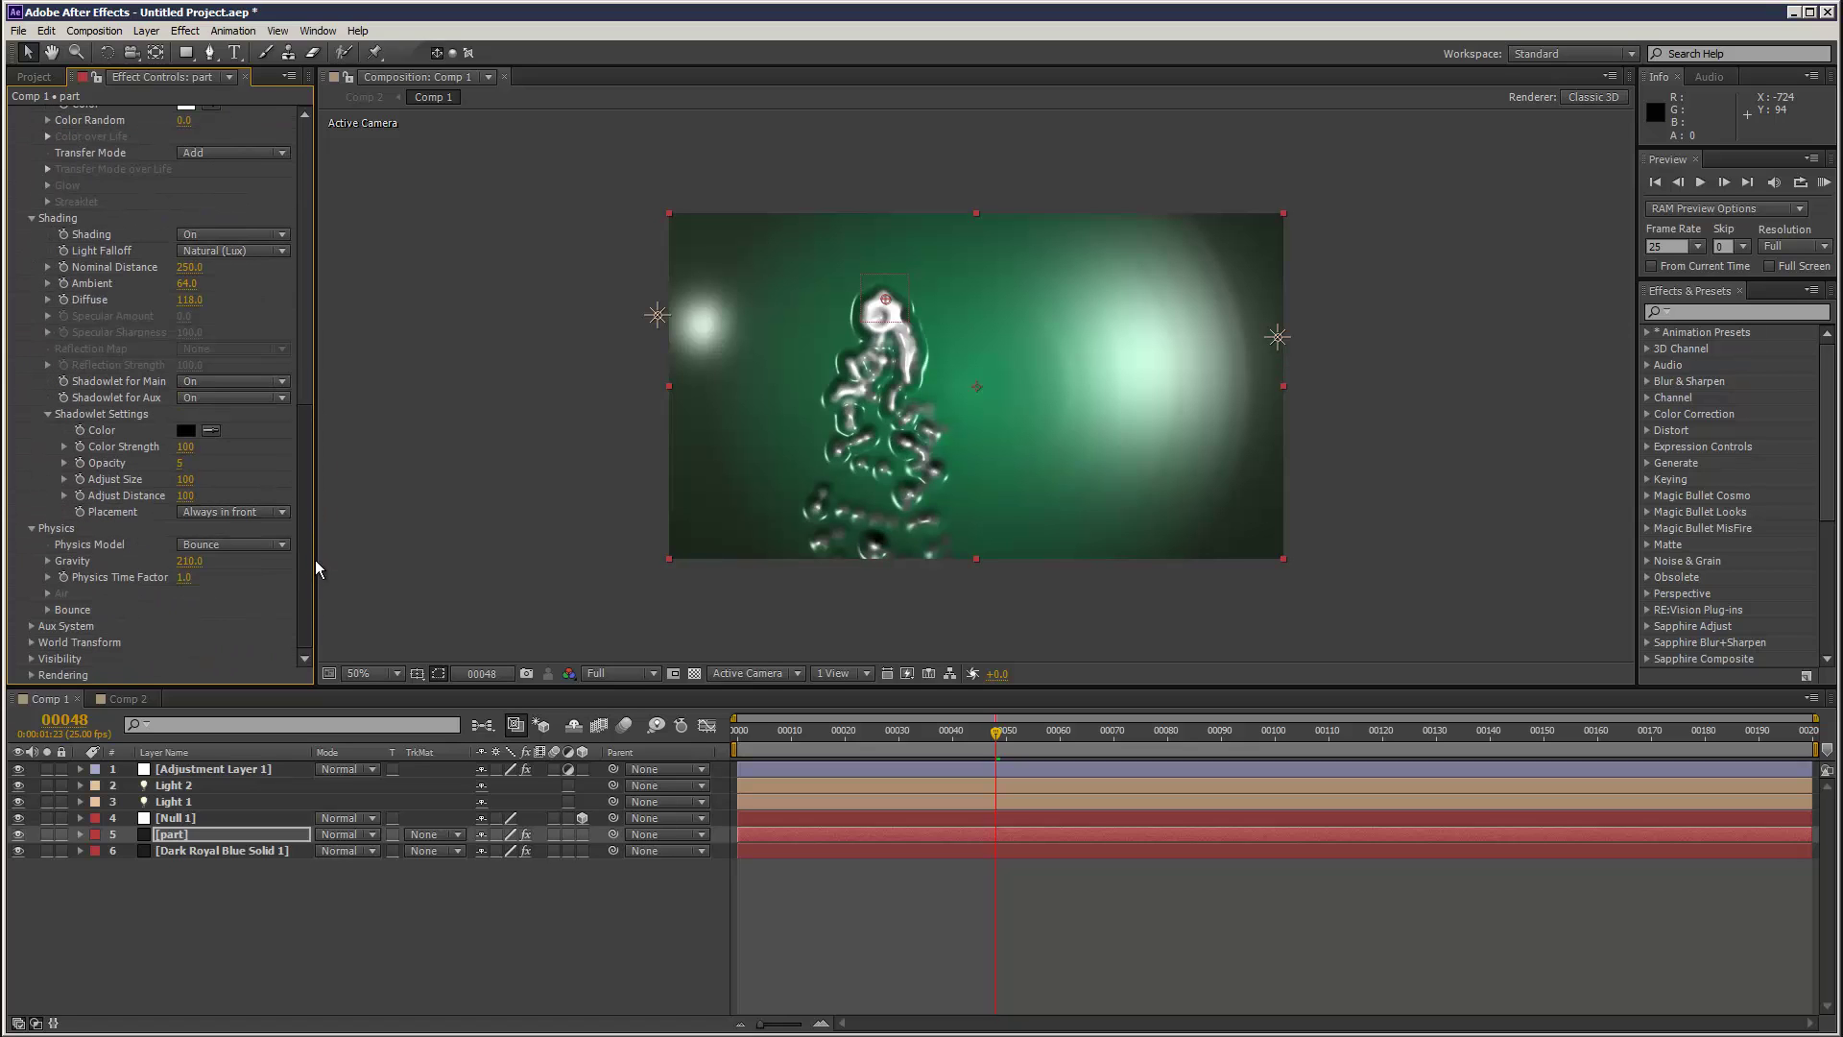
left_click(31, 658)
scroll(255, 595, "down", 3)
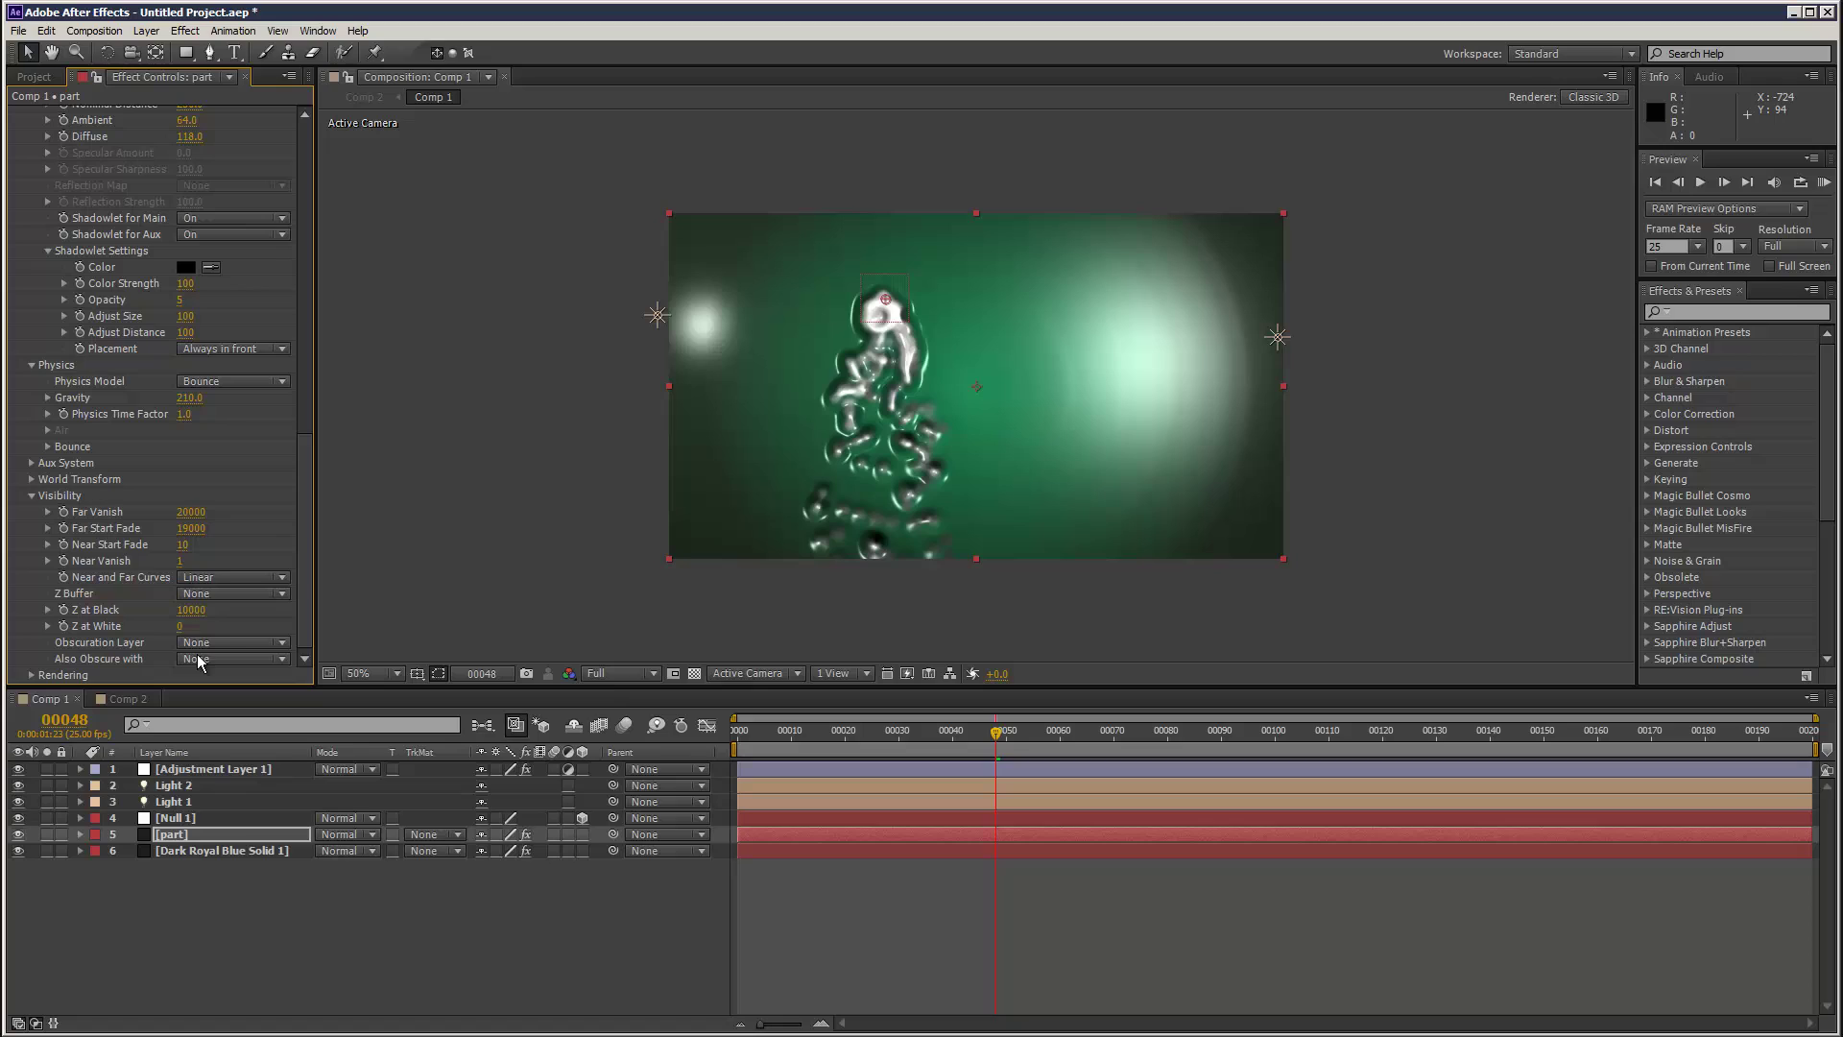
- Try Add mode on the part layer, then revert it to Normal
left_click(344, 834)
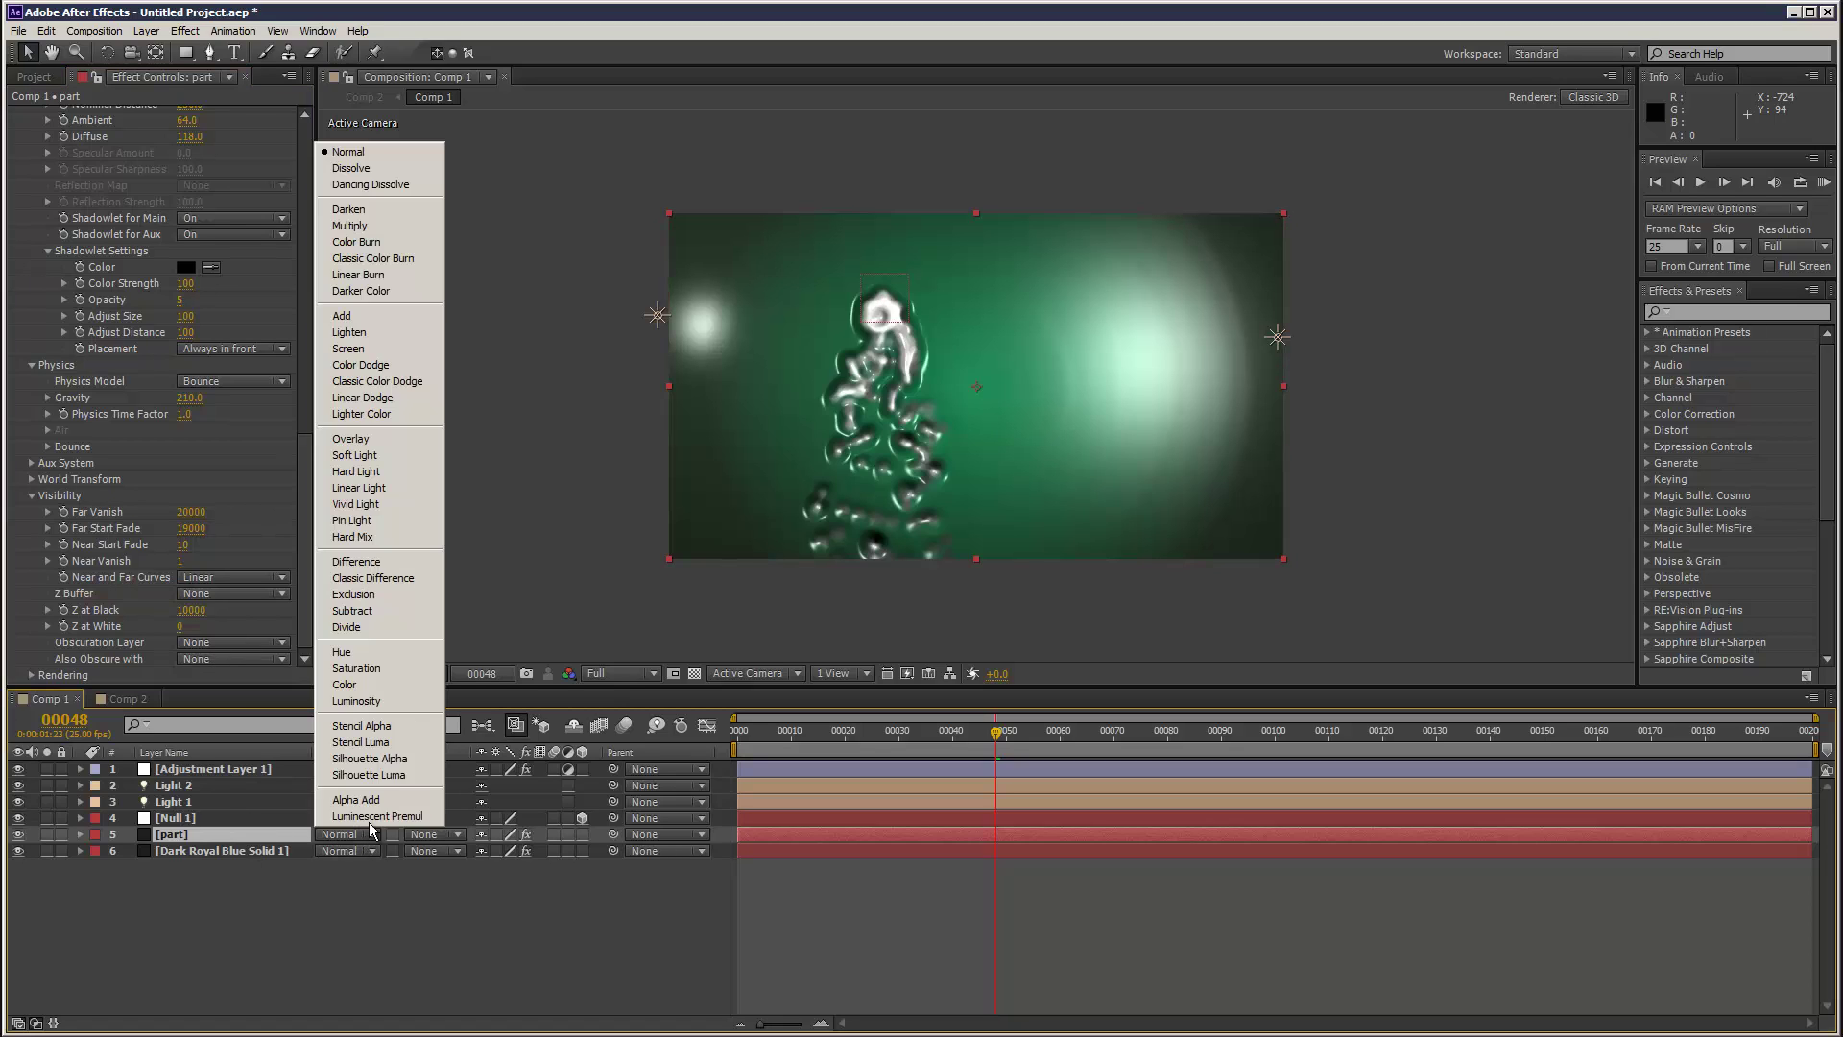
left_click(408, 324)
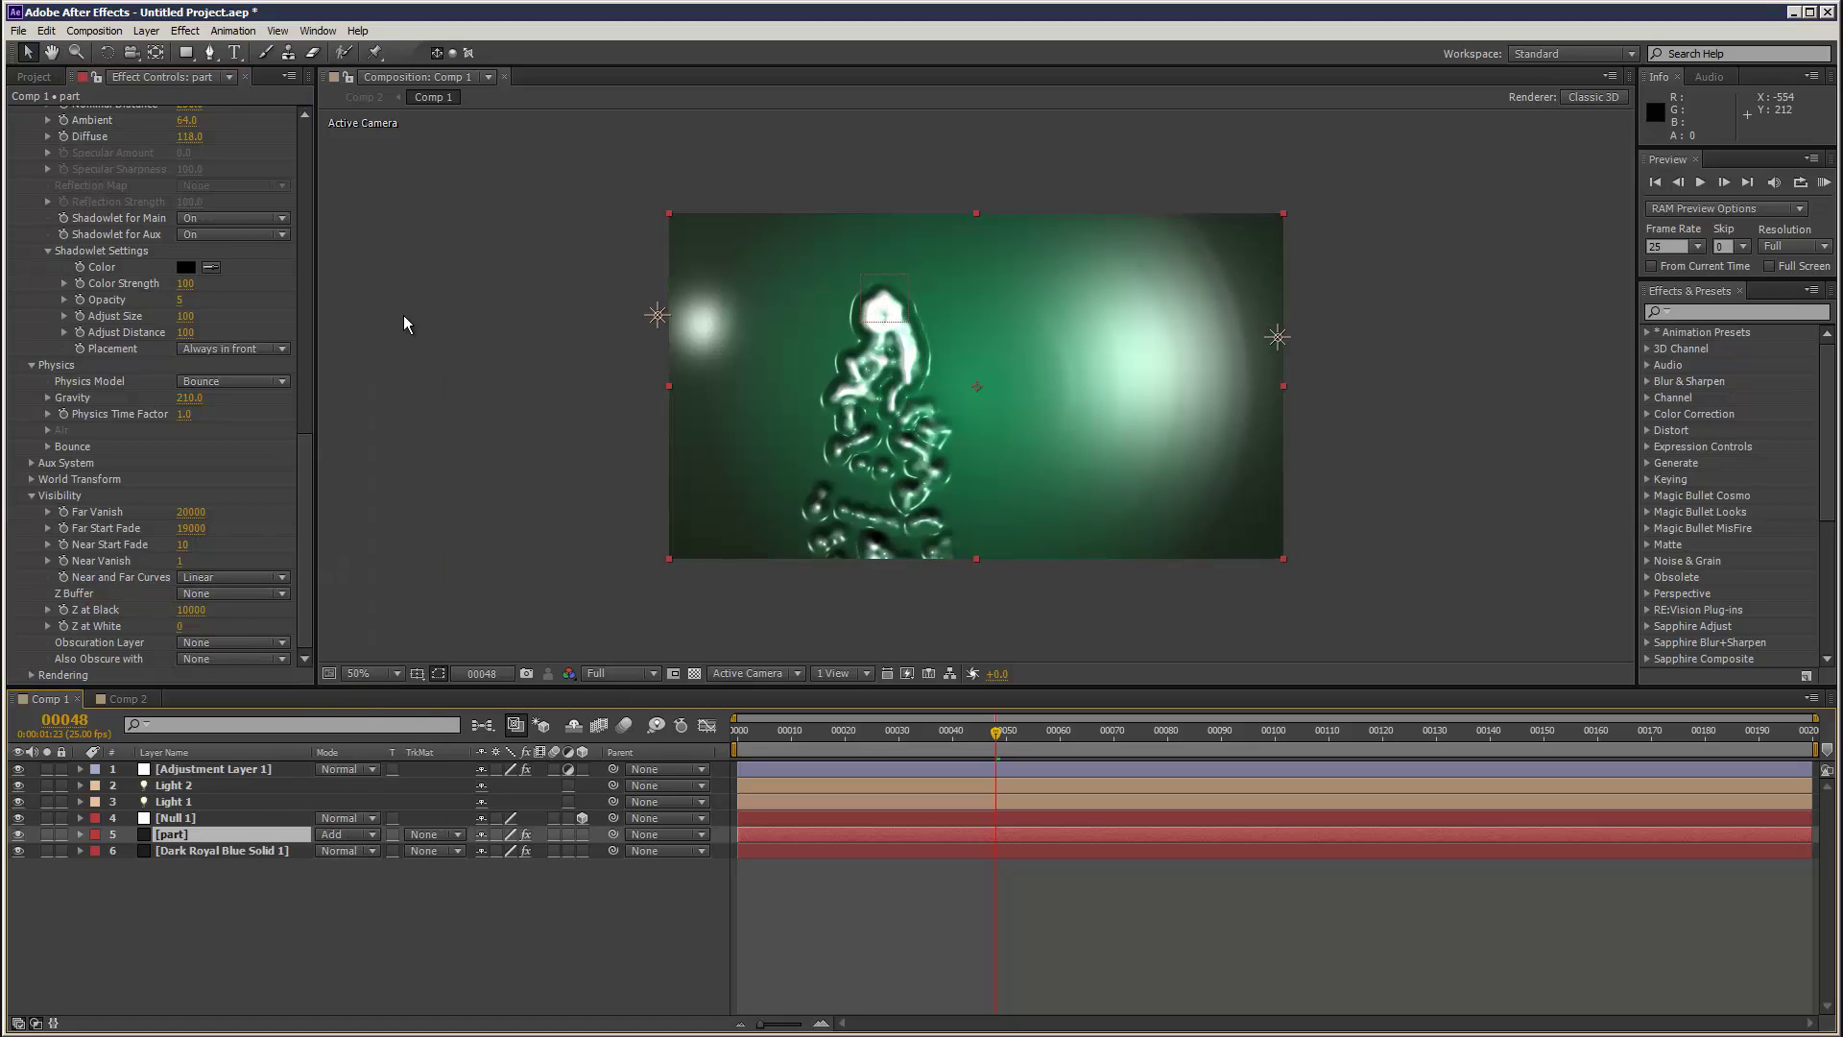
left_click(343, 834)
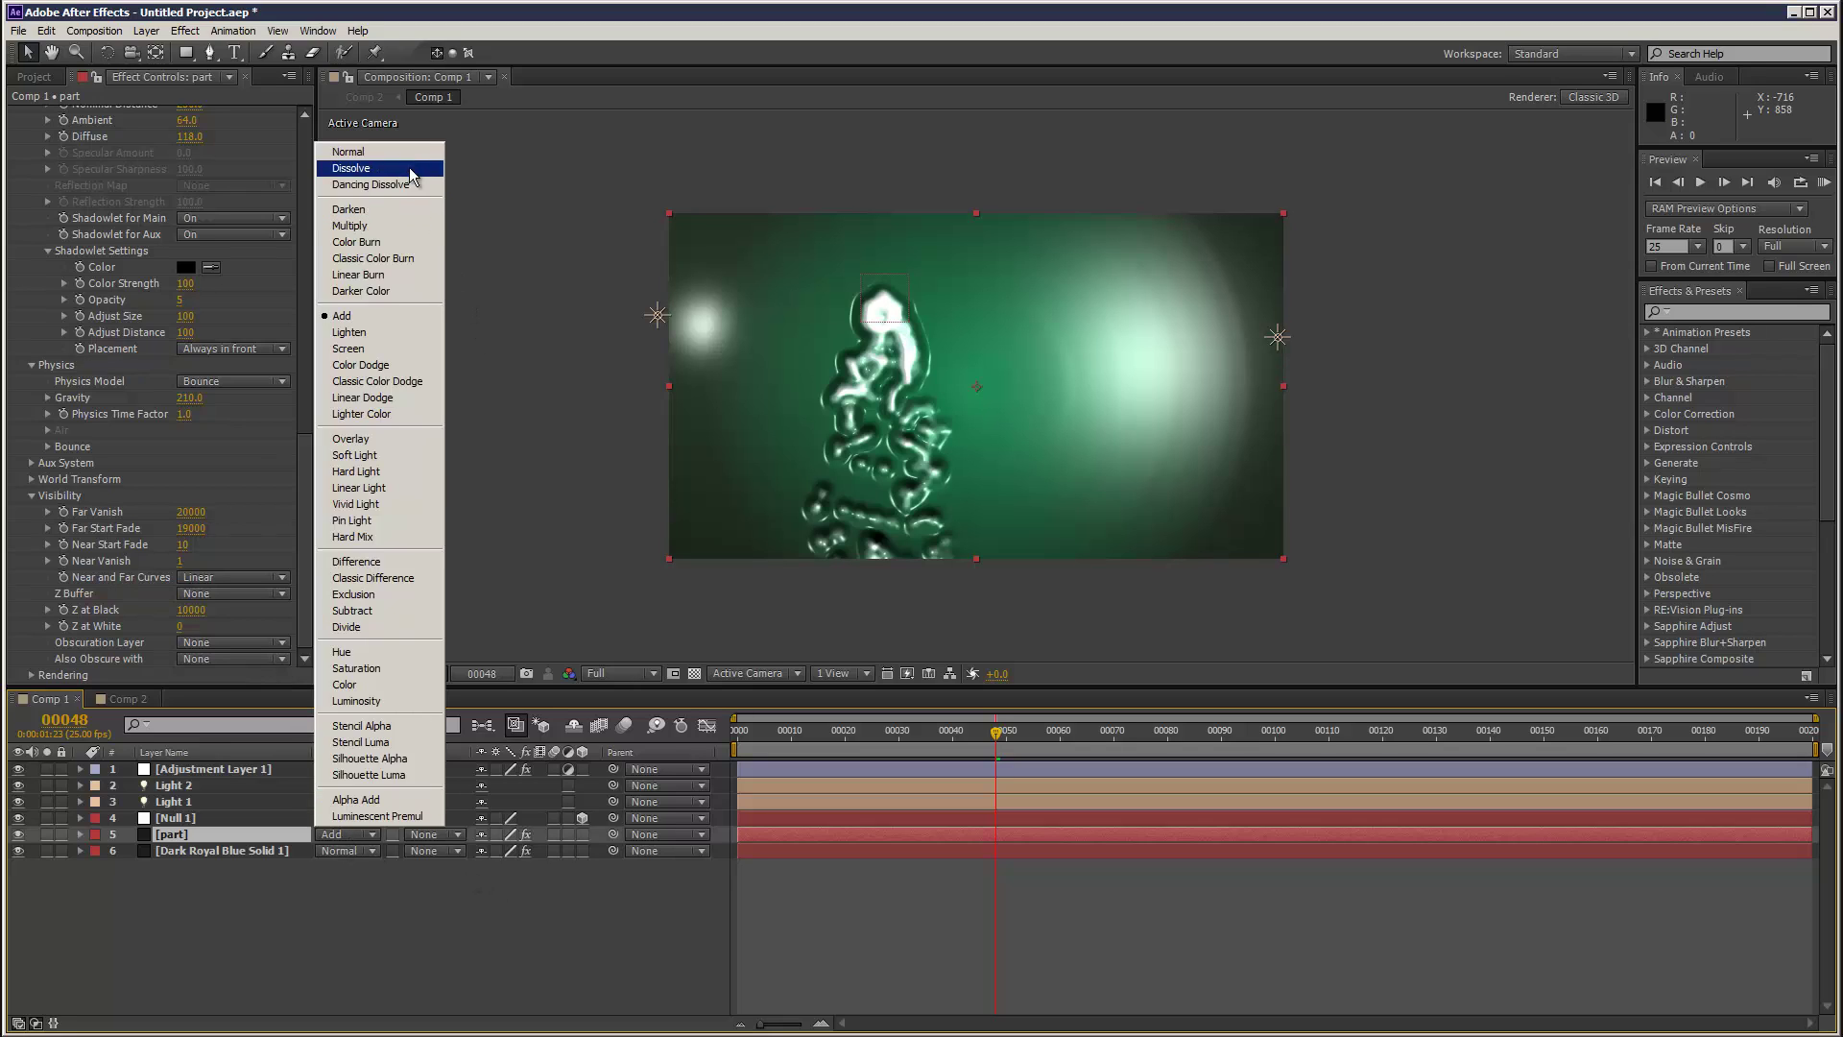
left_click(347, 151)
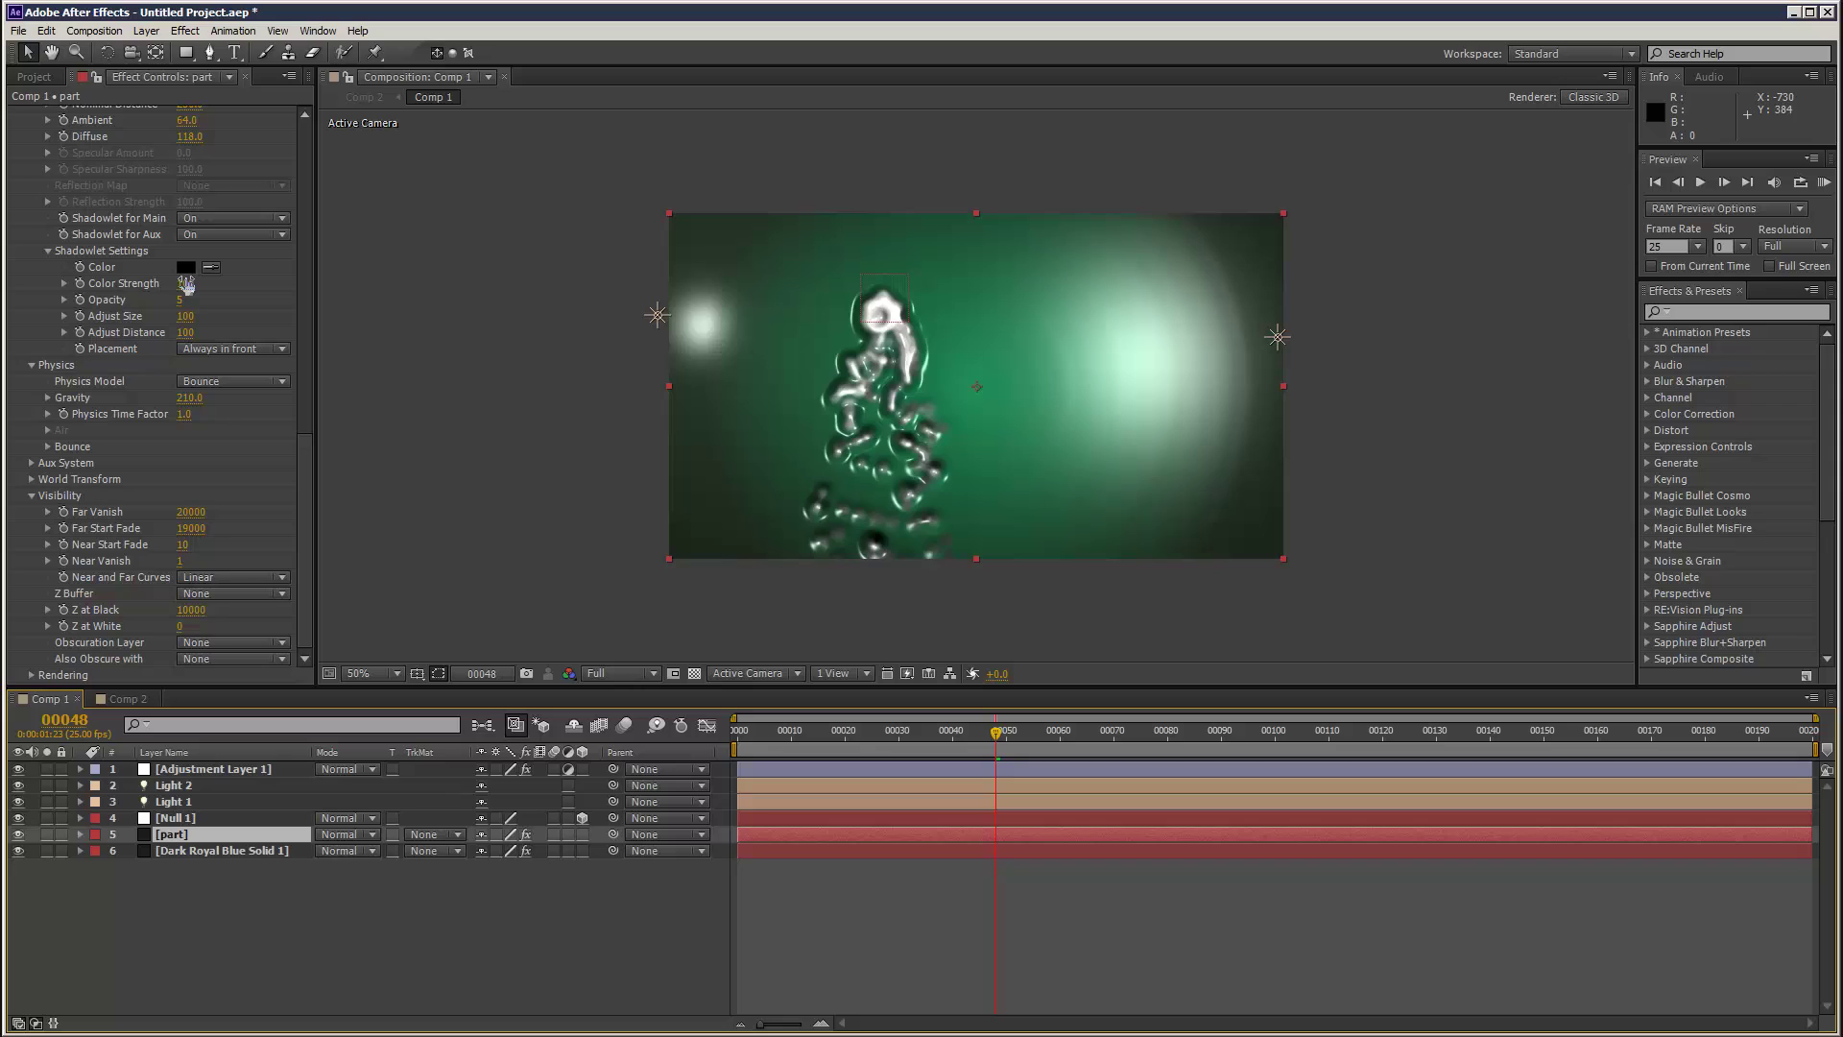
- Lower the shadowlet Color Strength to 64 and the particle Diffuse to 107
left_click_drag(184, 283, 142, 283)
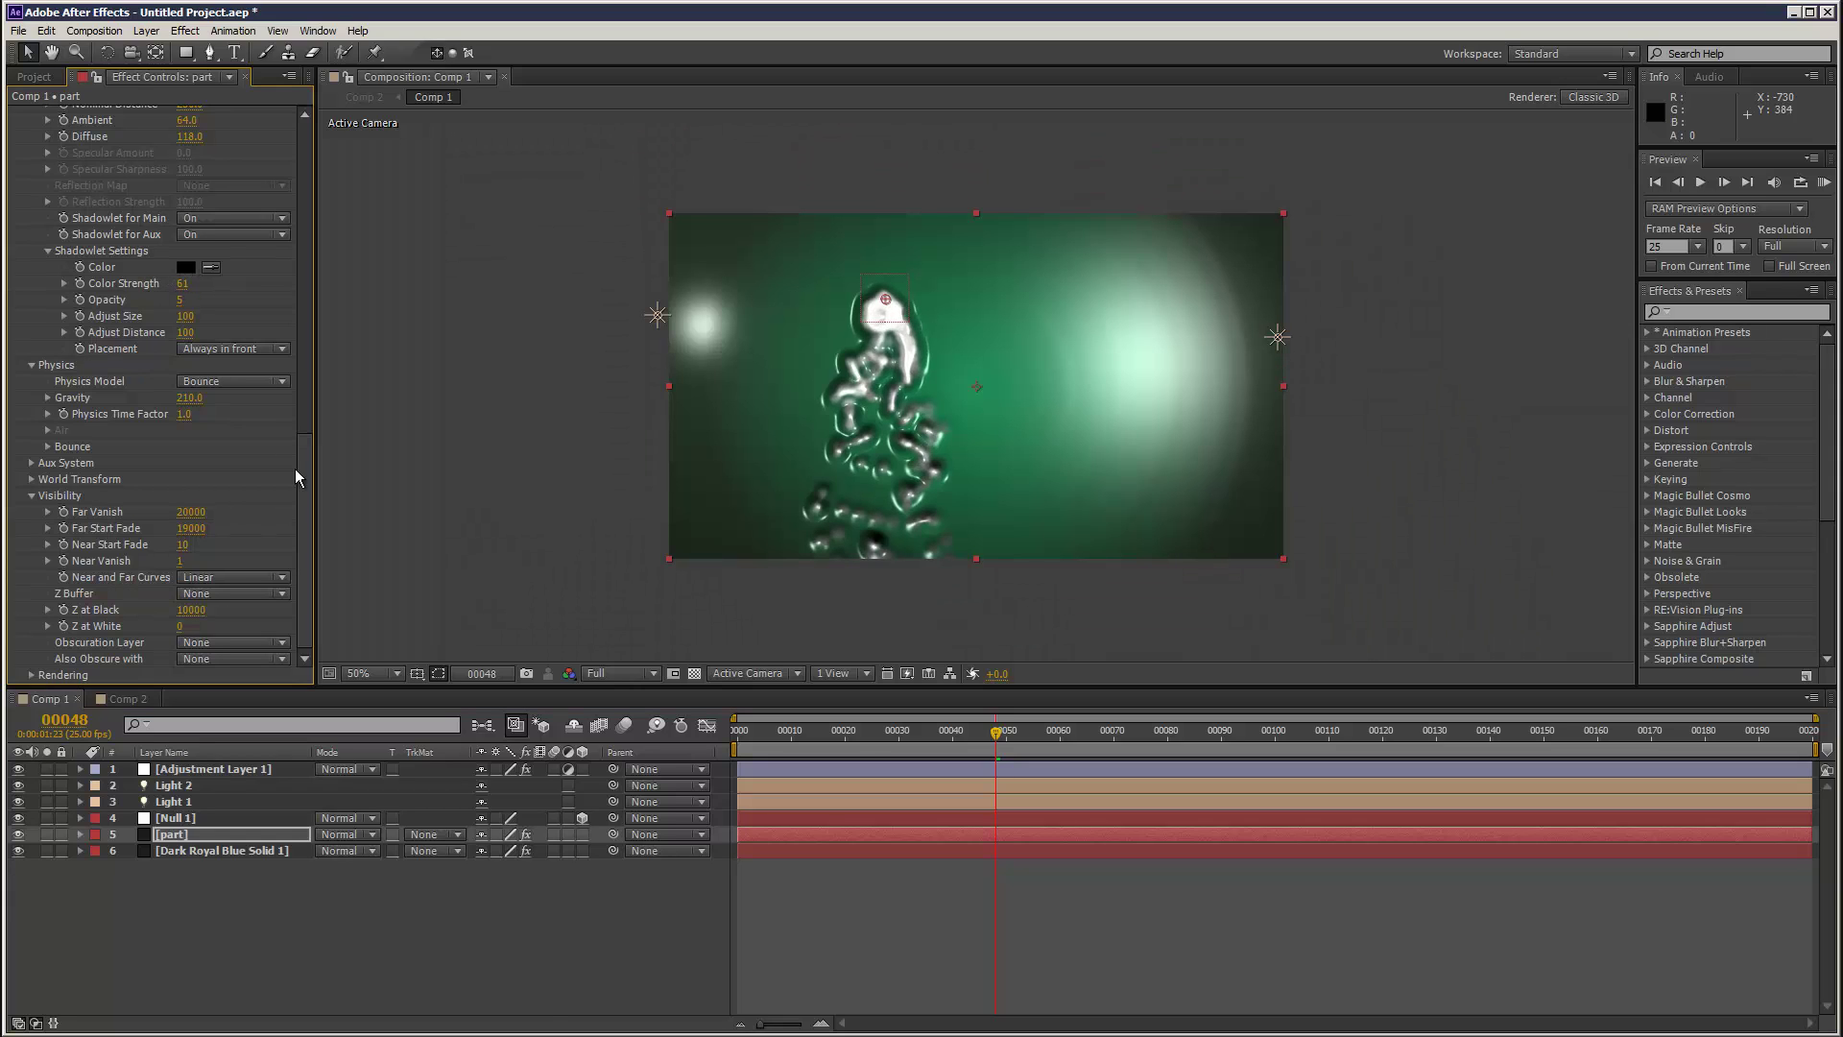
left_click_drag(300, 465, 305, 383)
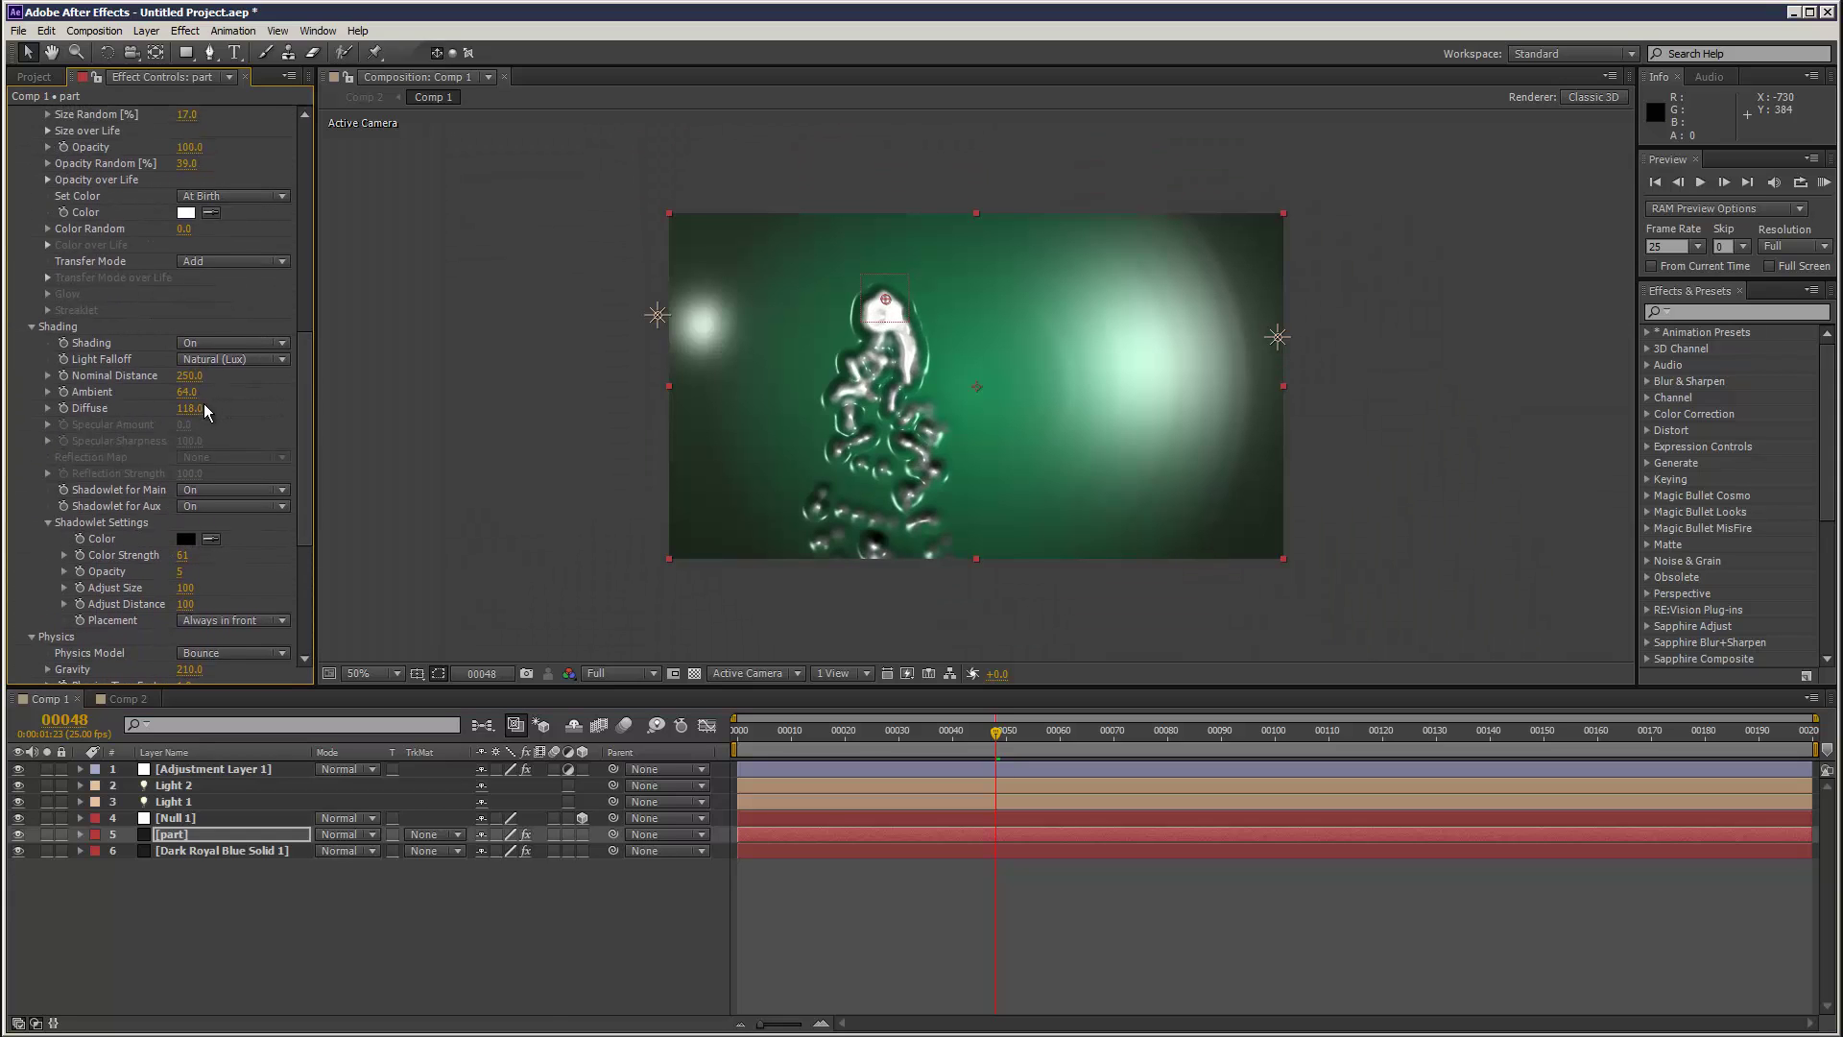
left_click_drag(191, 408, 182, 409)
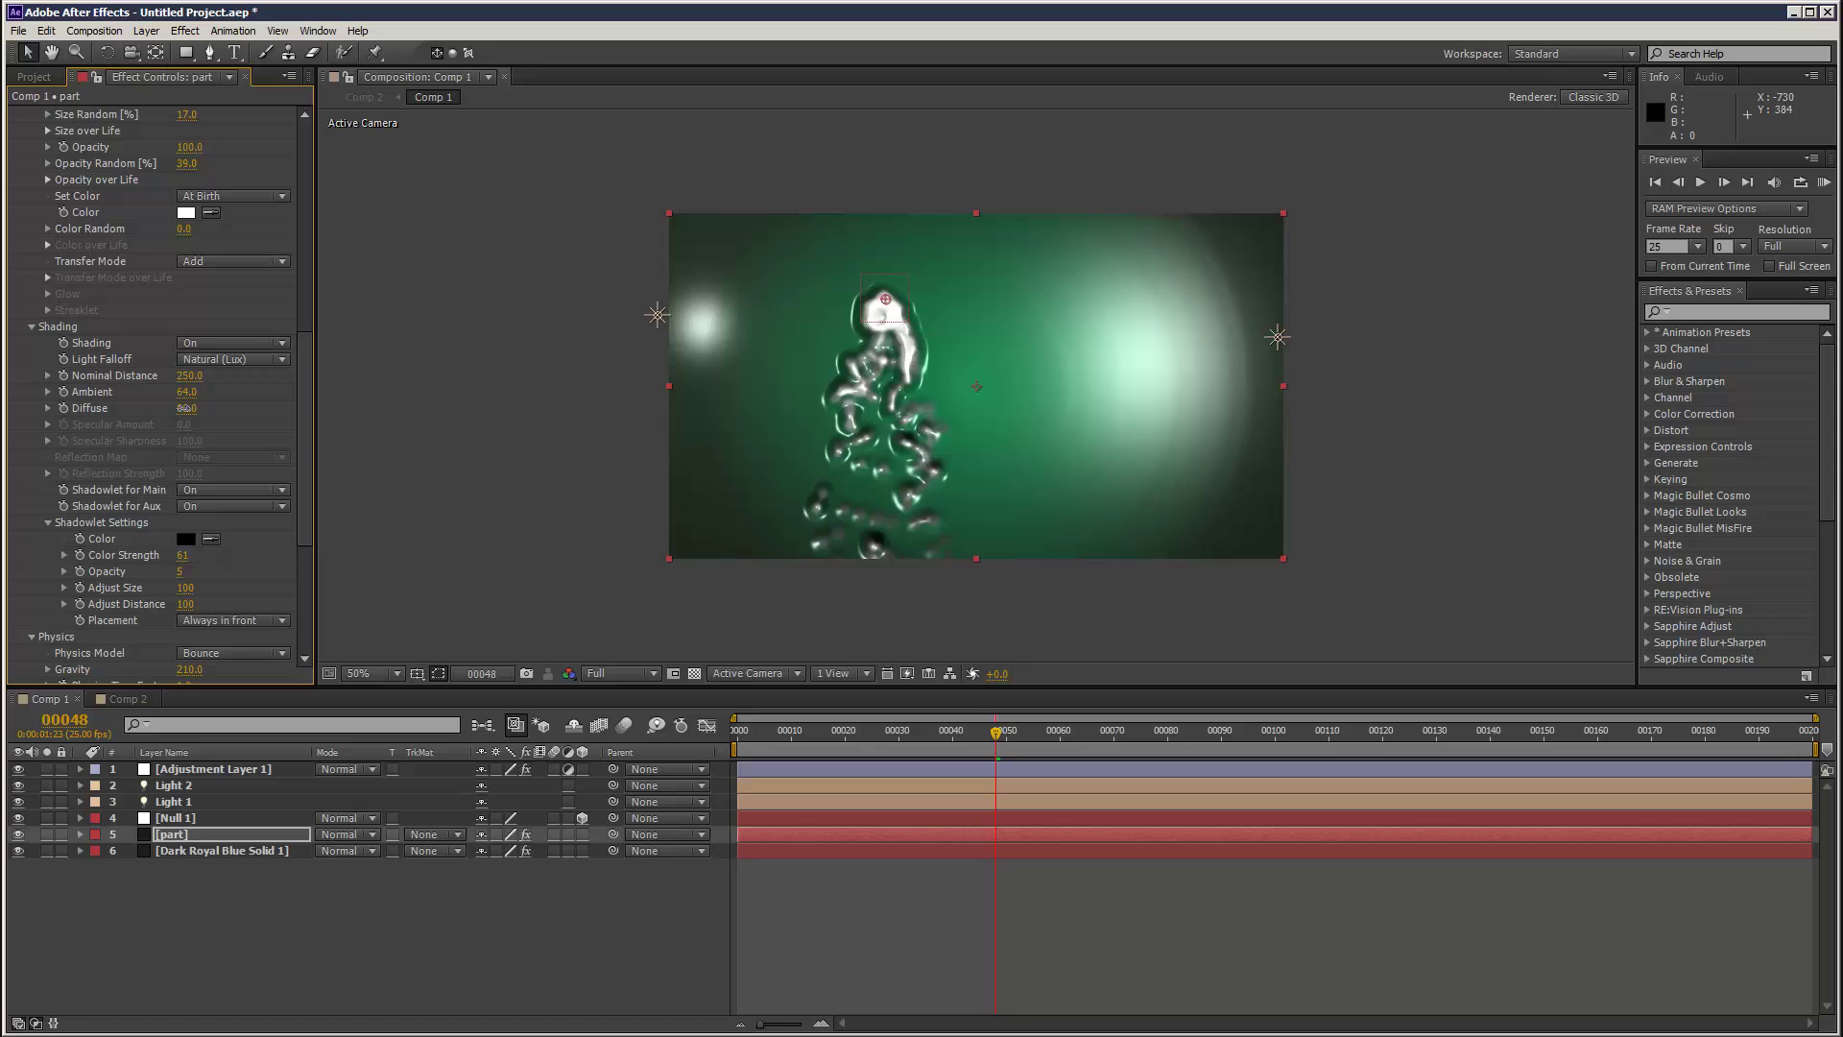
left_click(139, 702)
left_click(48, 699)
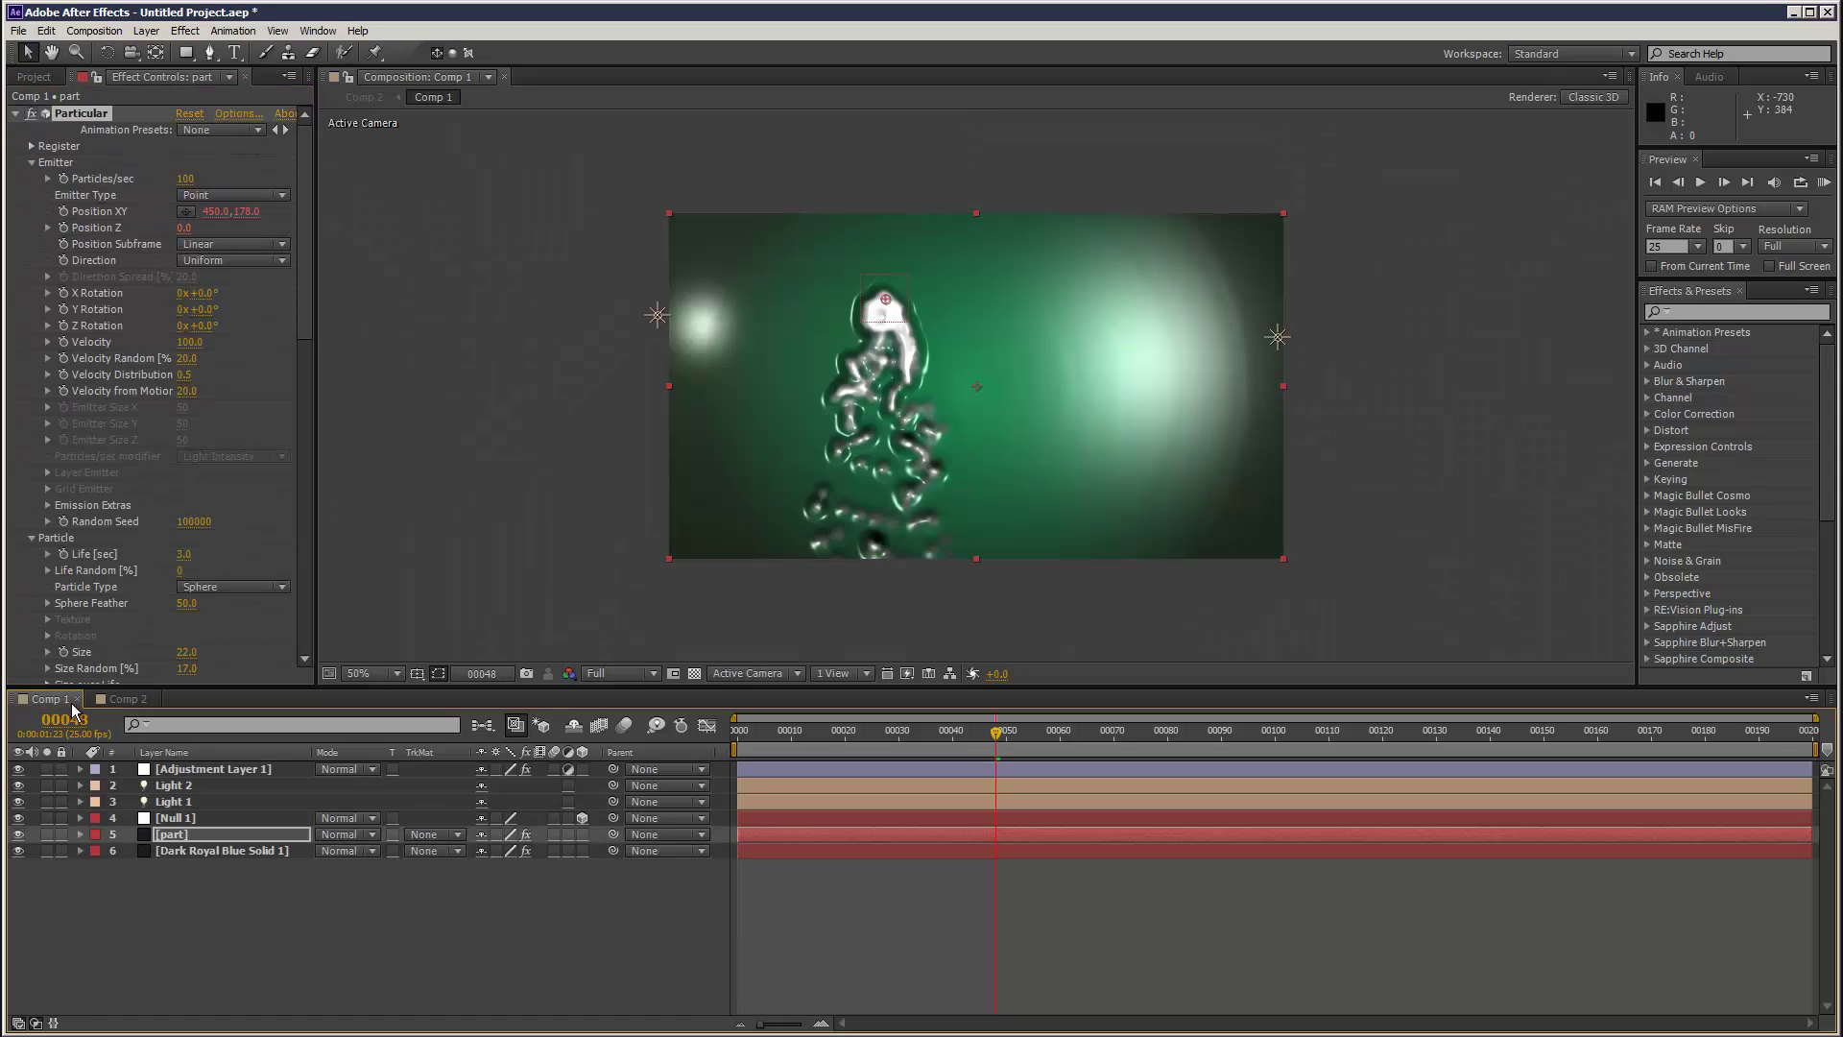
left_click(183, 849)
key("Delete")
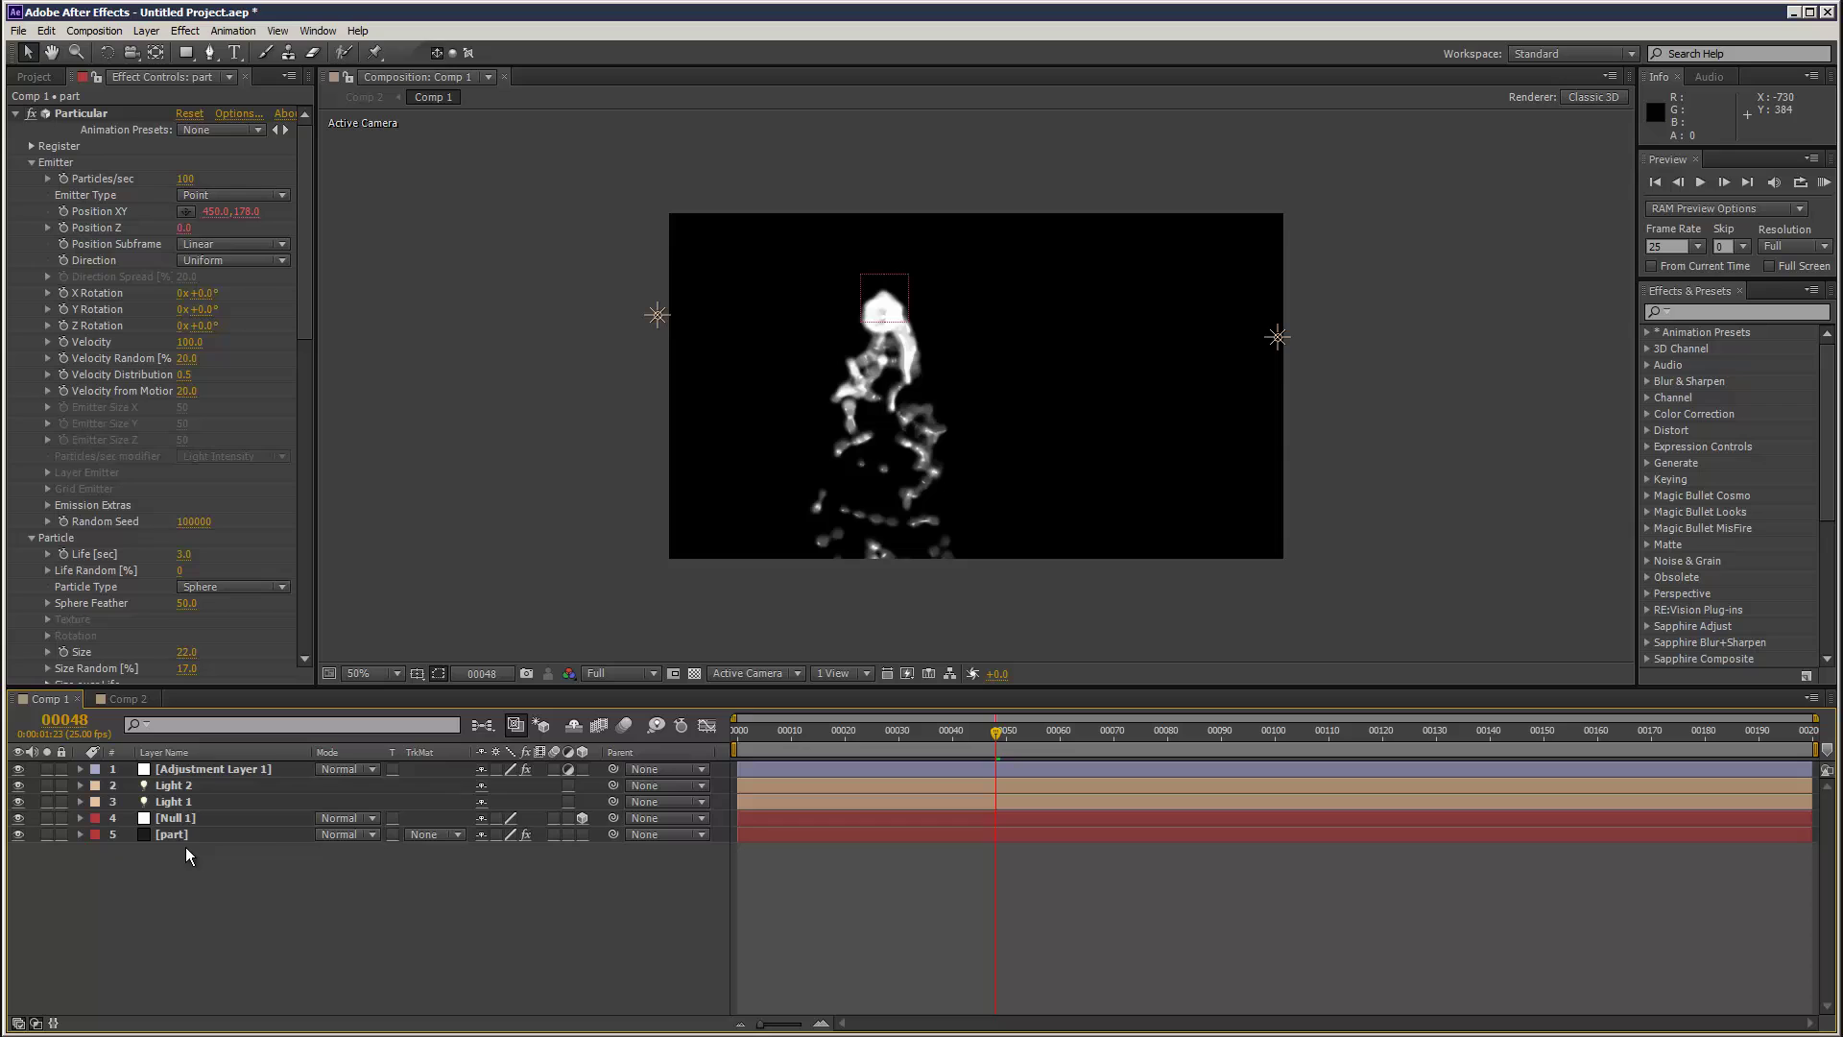
left_click(127, 699)
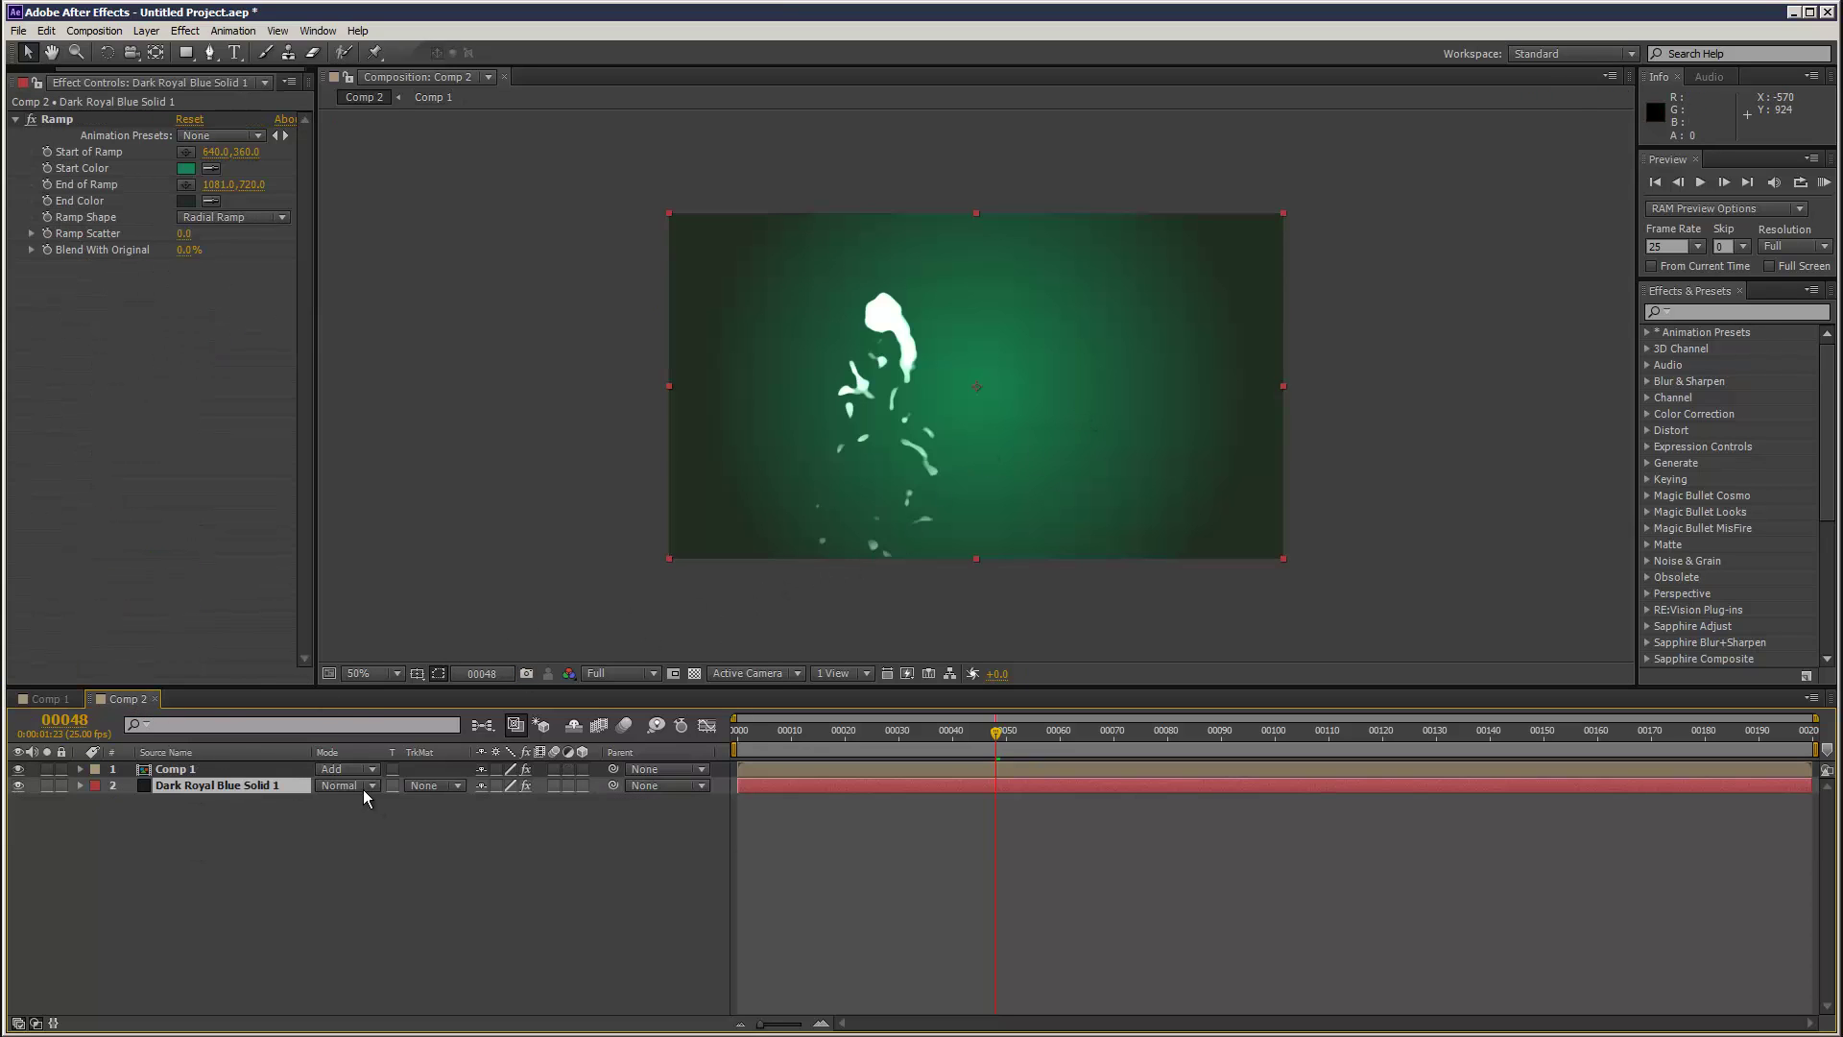
left_click(355, 769)
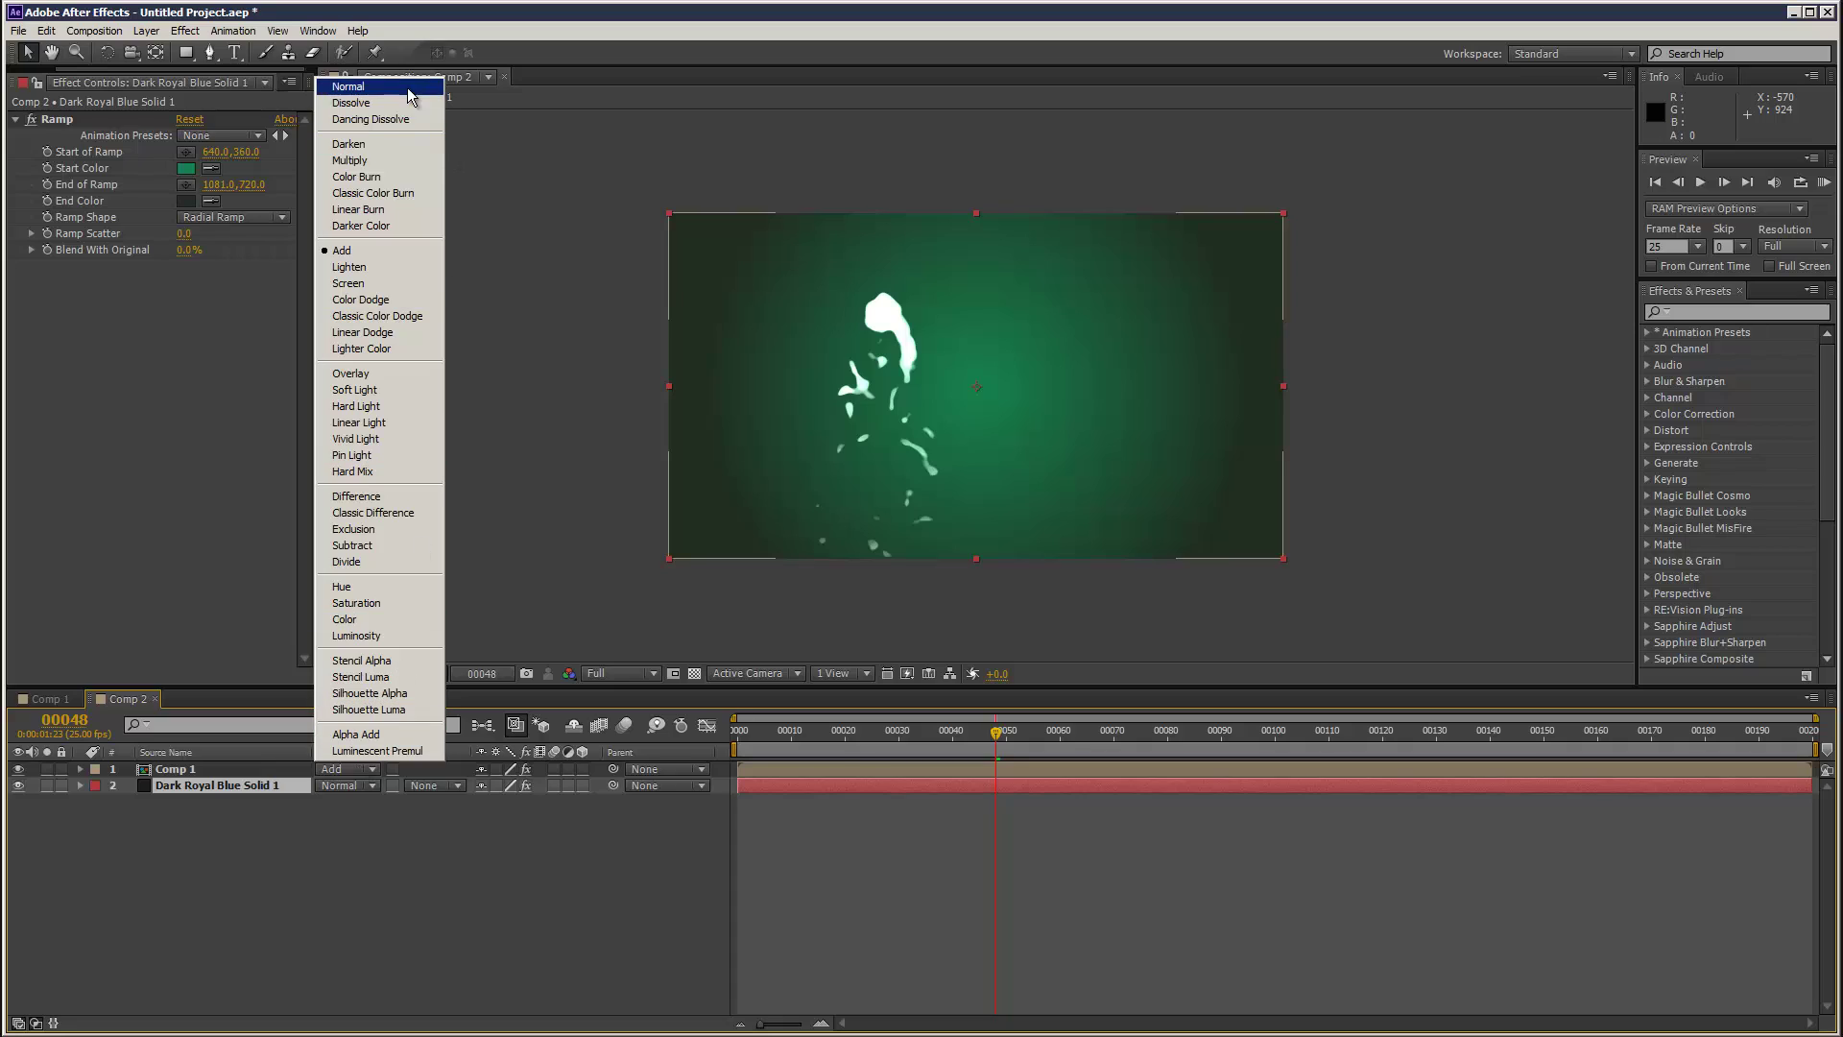
left_click(408, 84)
left_click(345, 769)
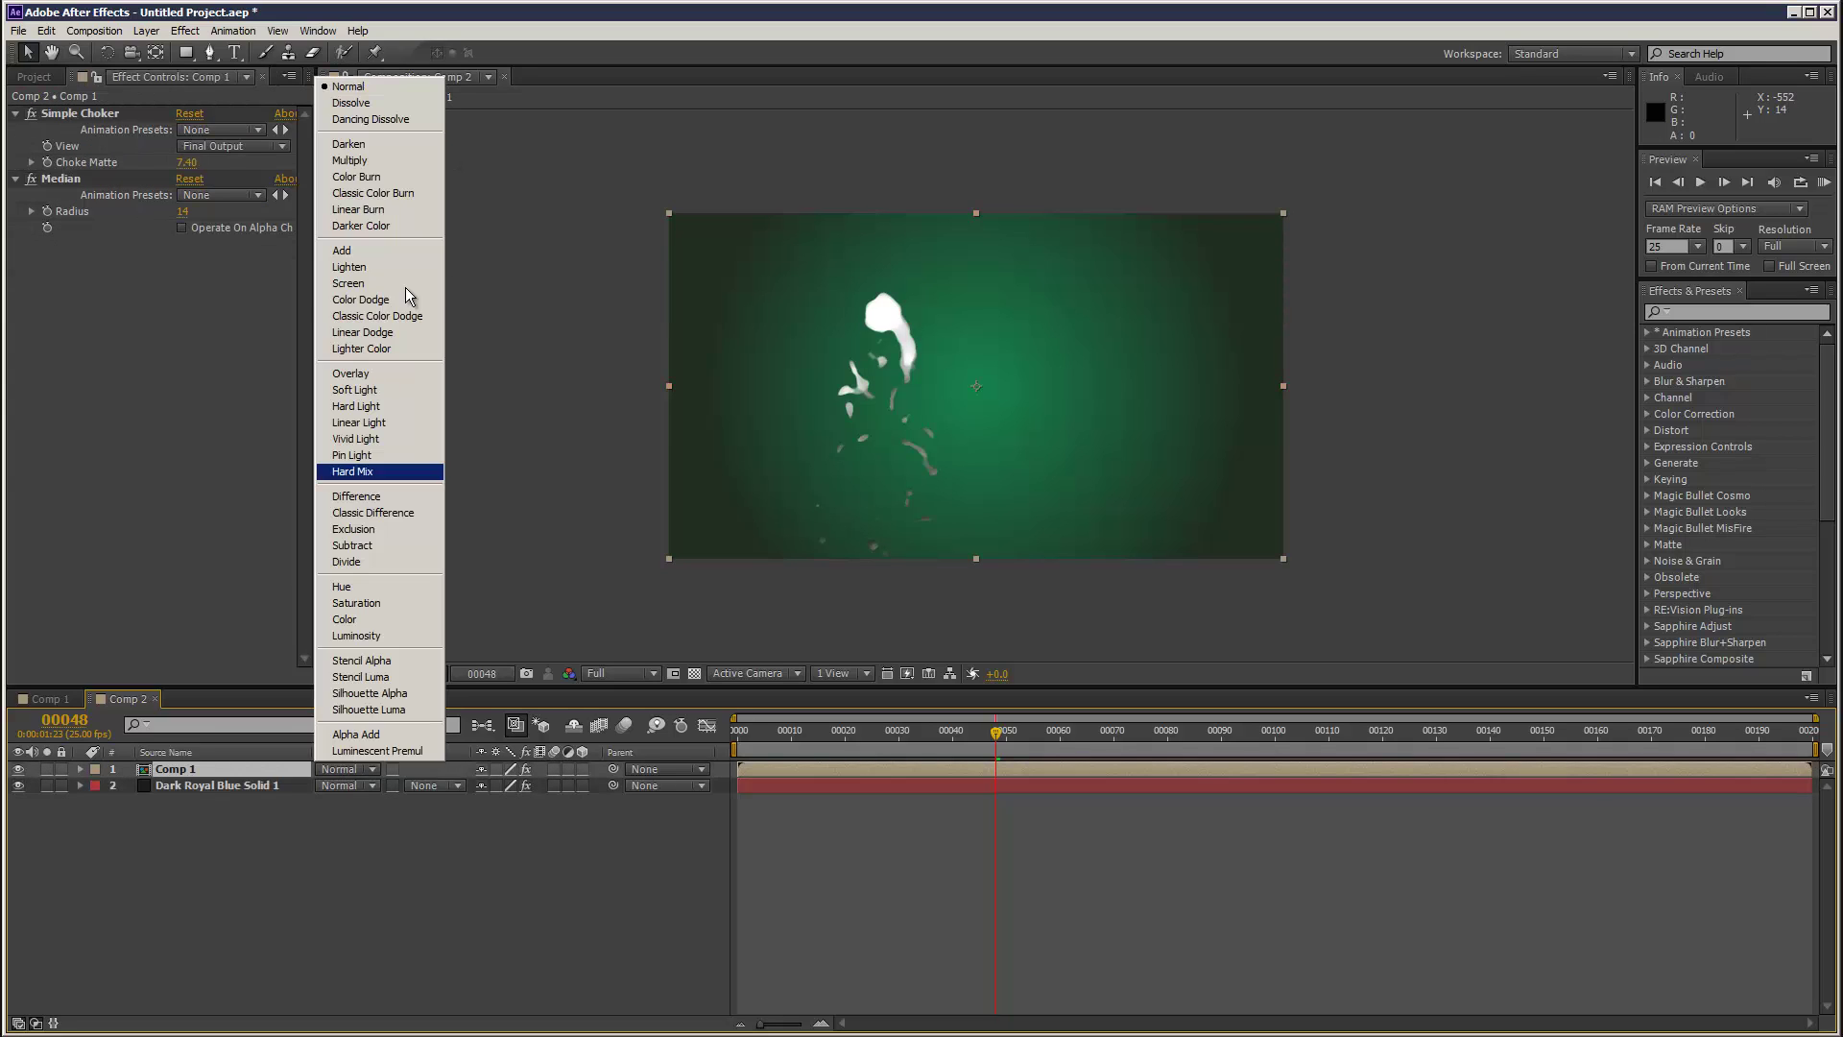
left_click(384, 257)
left_click(1830, 182)
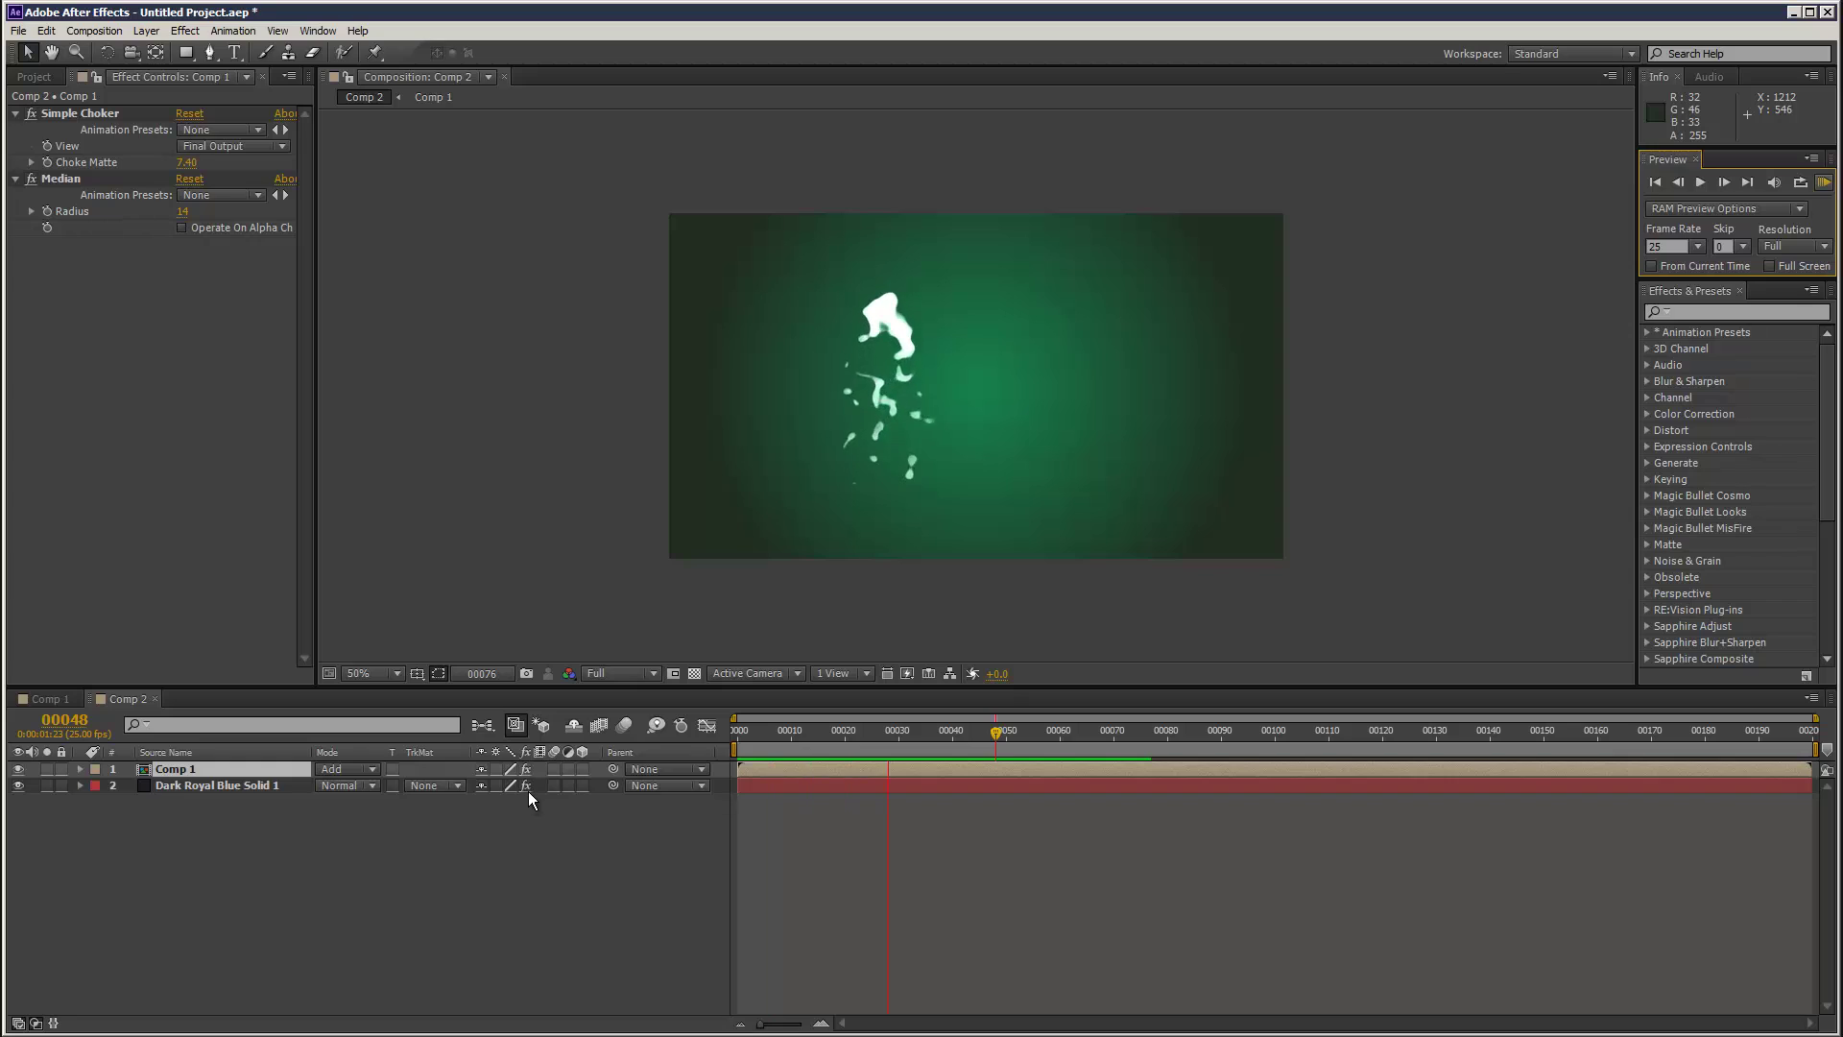
key("space")
- Lower Light 2's intensity to 66% in Comp 1
left_click(80, 698)
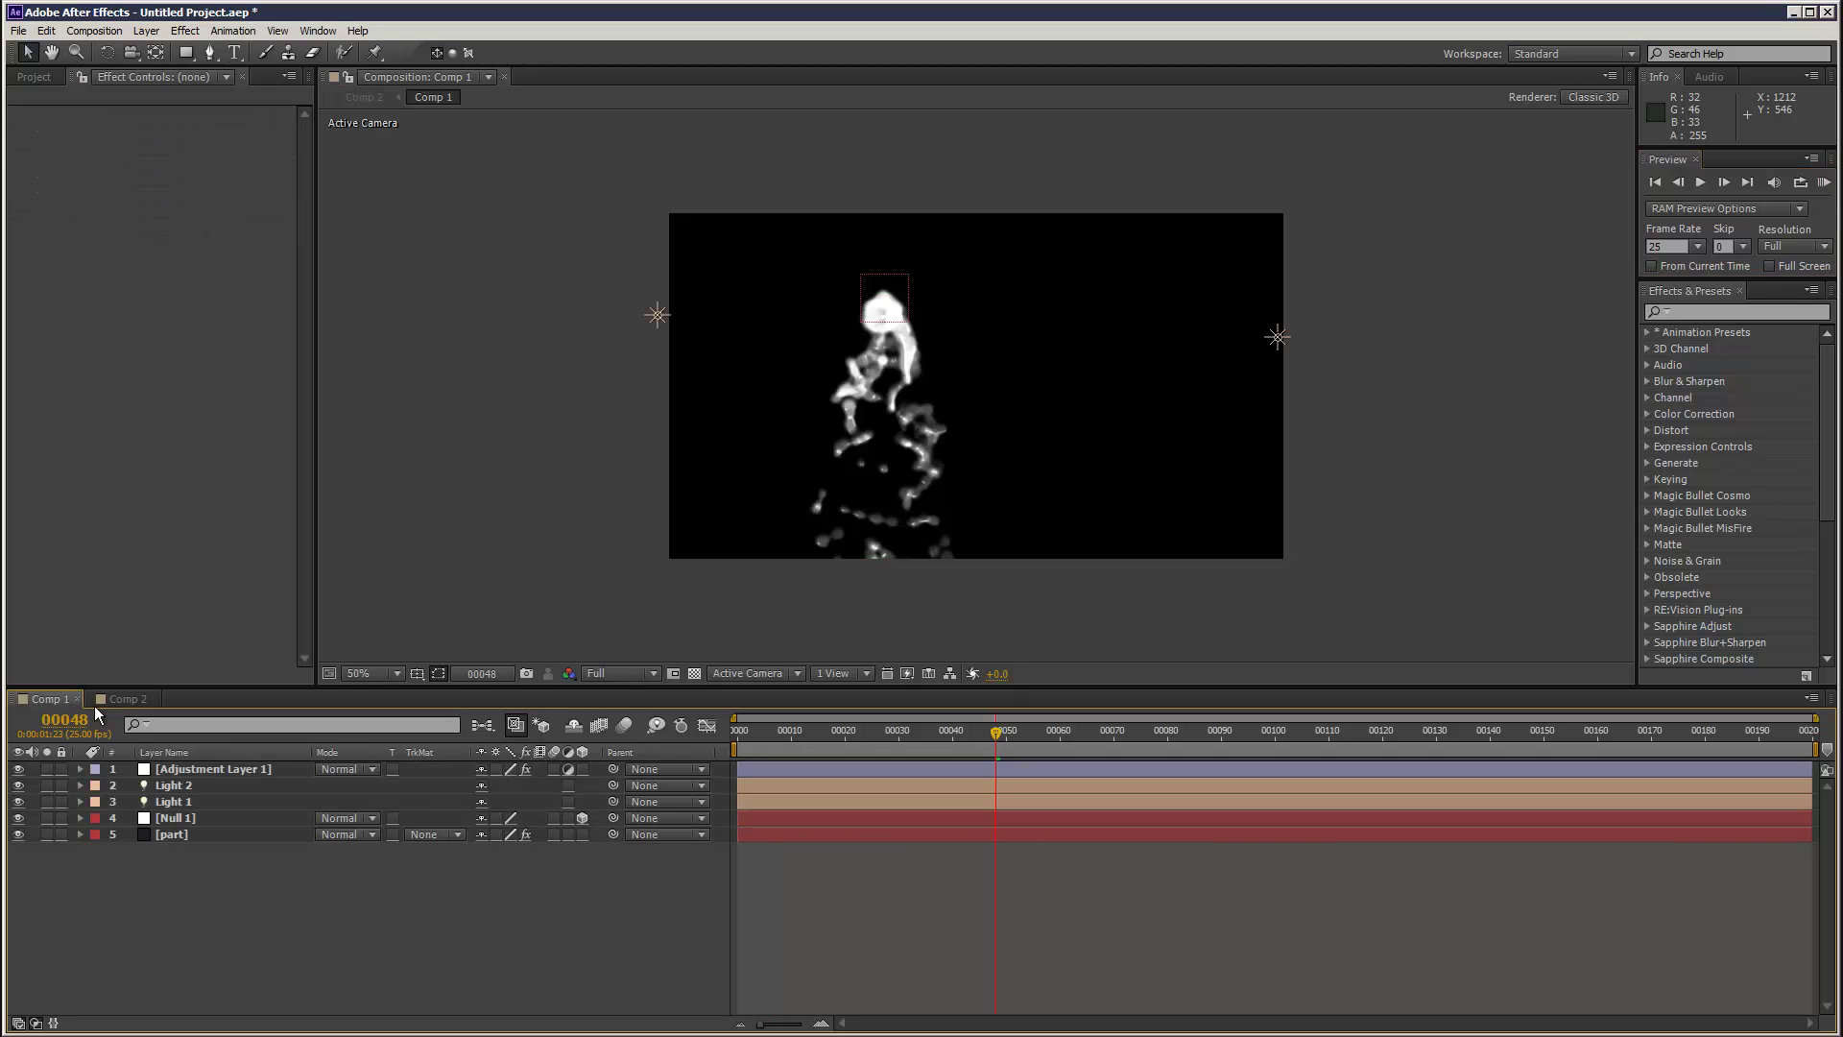
double_click(202, 787)
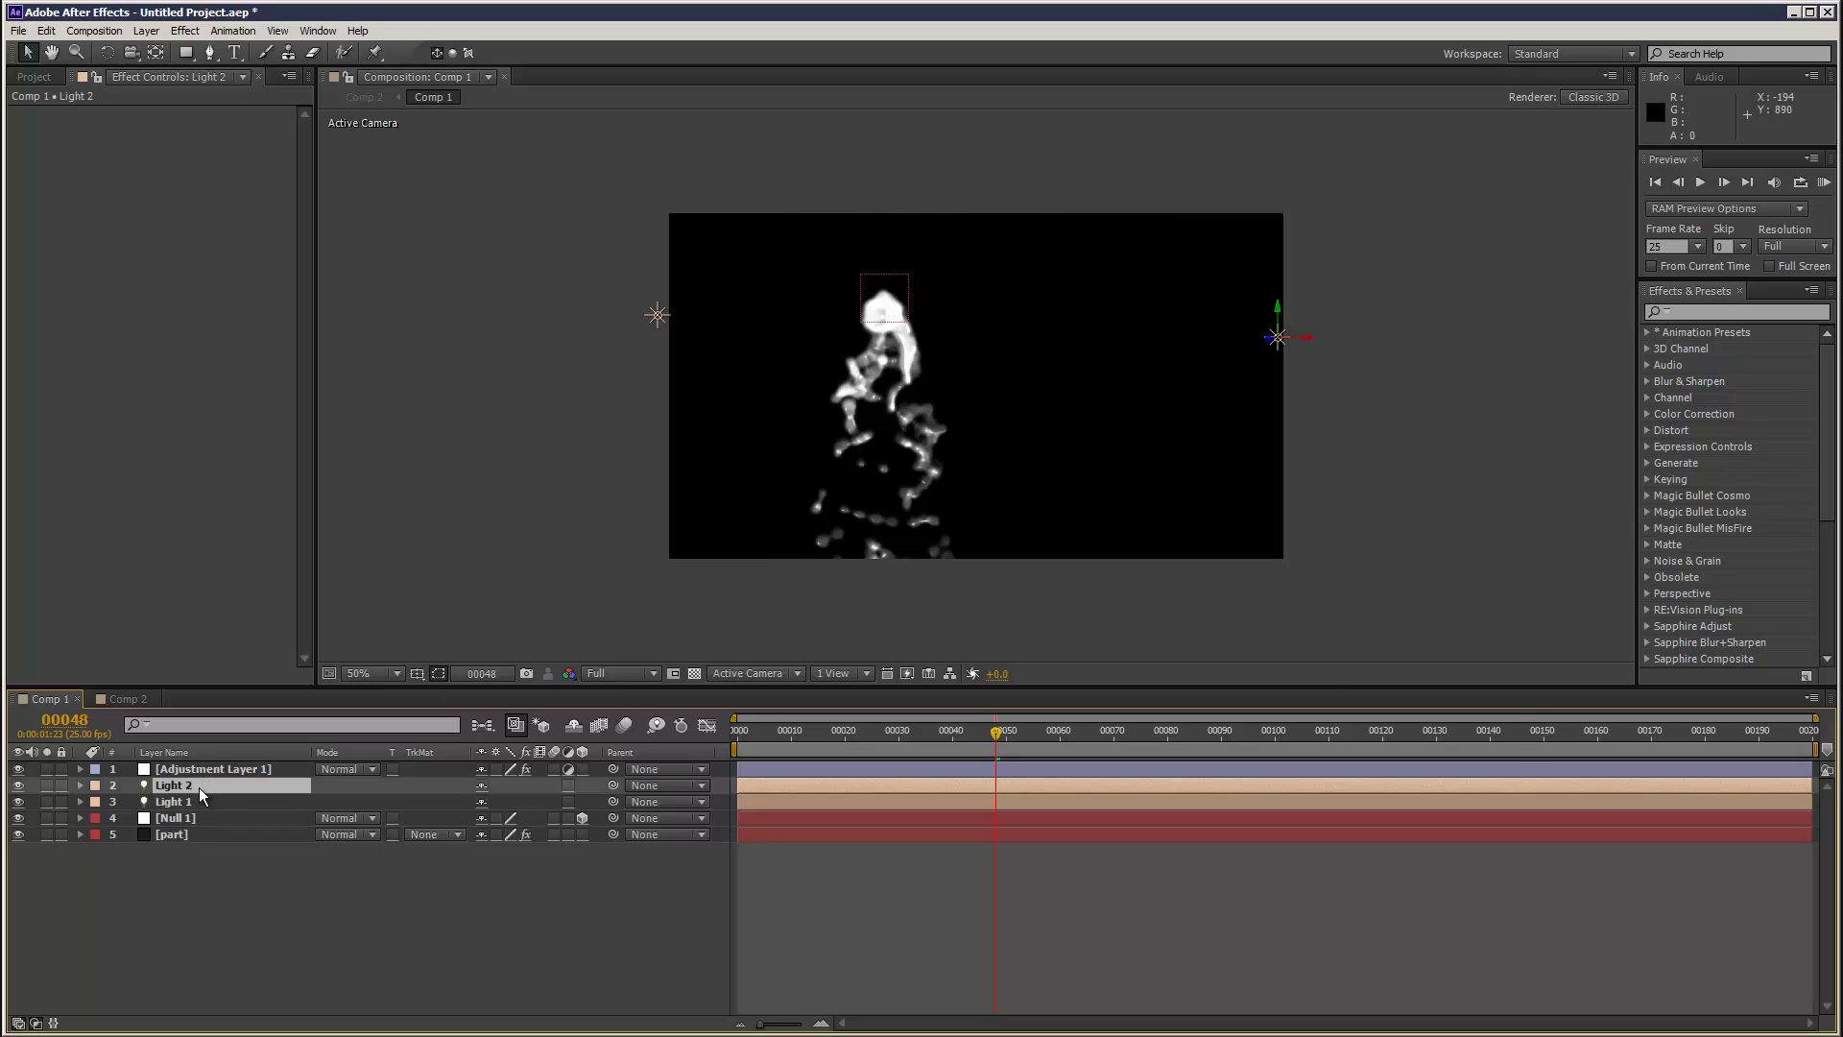
left_click_drag(1340, 441, 1258, 443)
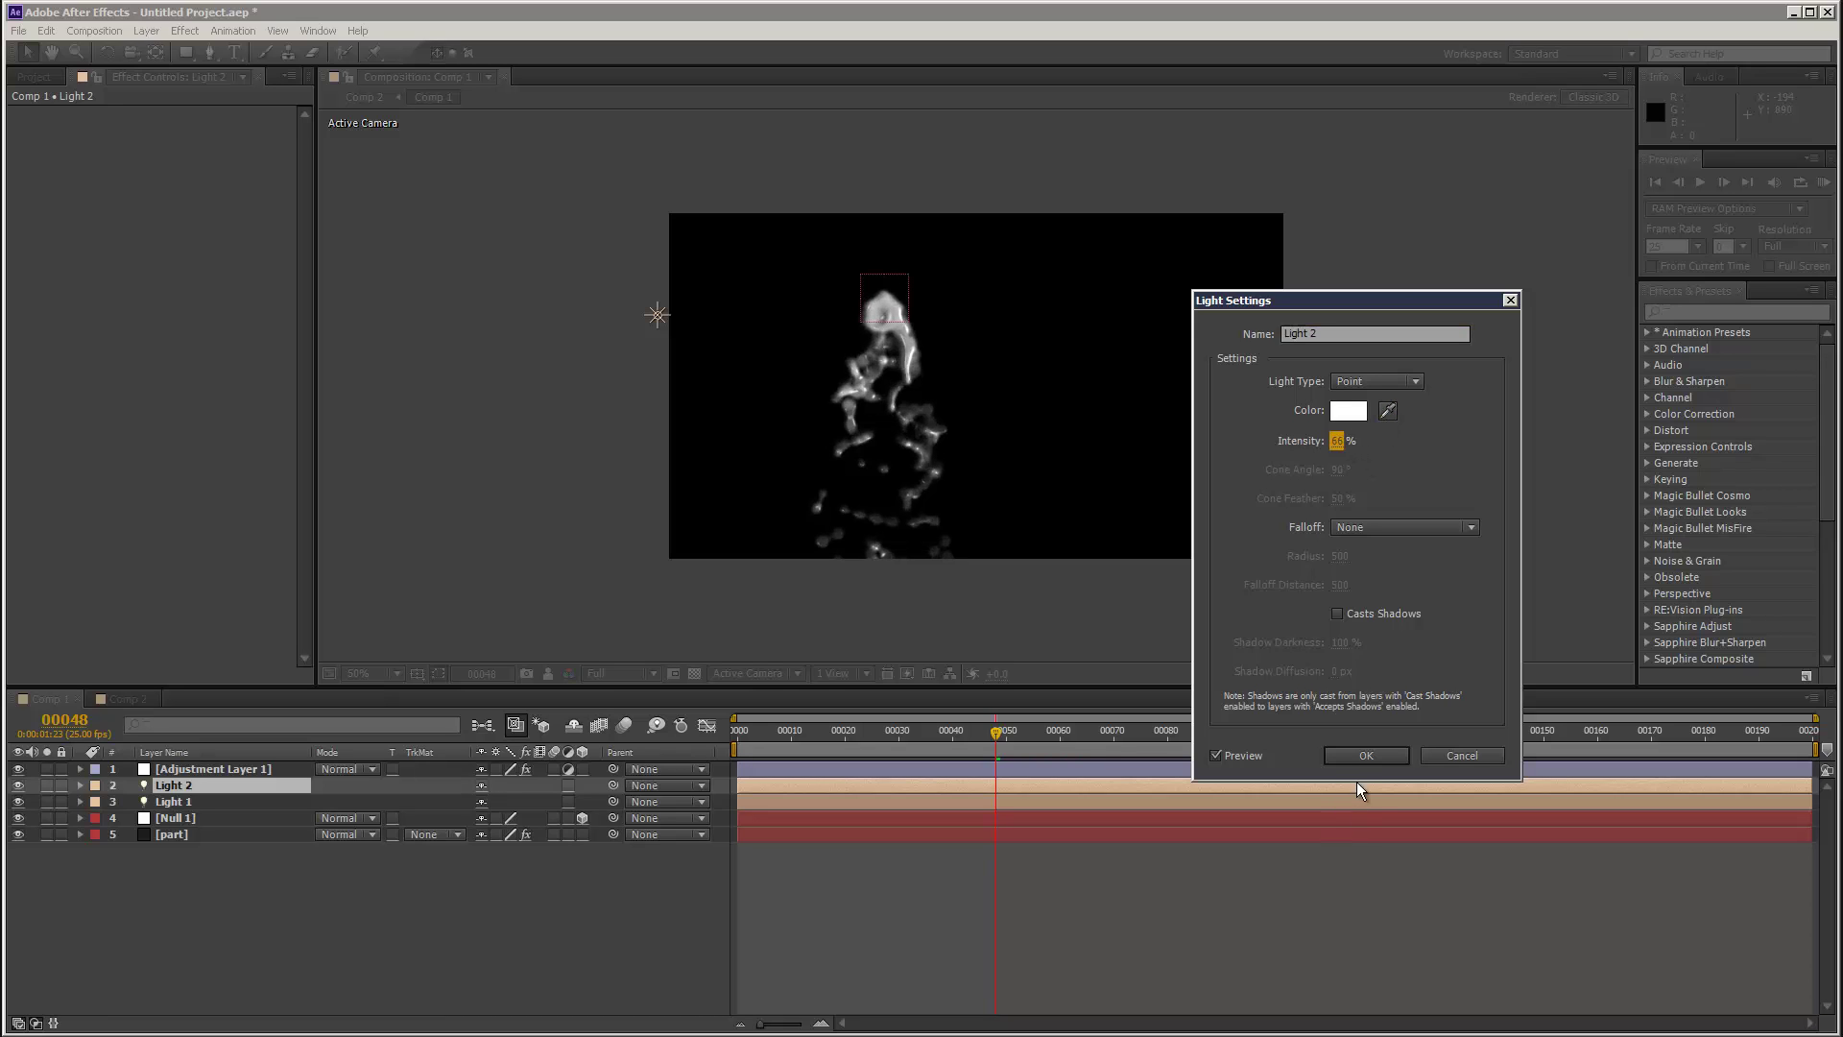
left_click(1359, 756)
- Lower Light 1's intensity to 95% and view the result in Comp 2
left_click(226, 800)
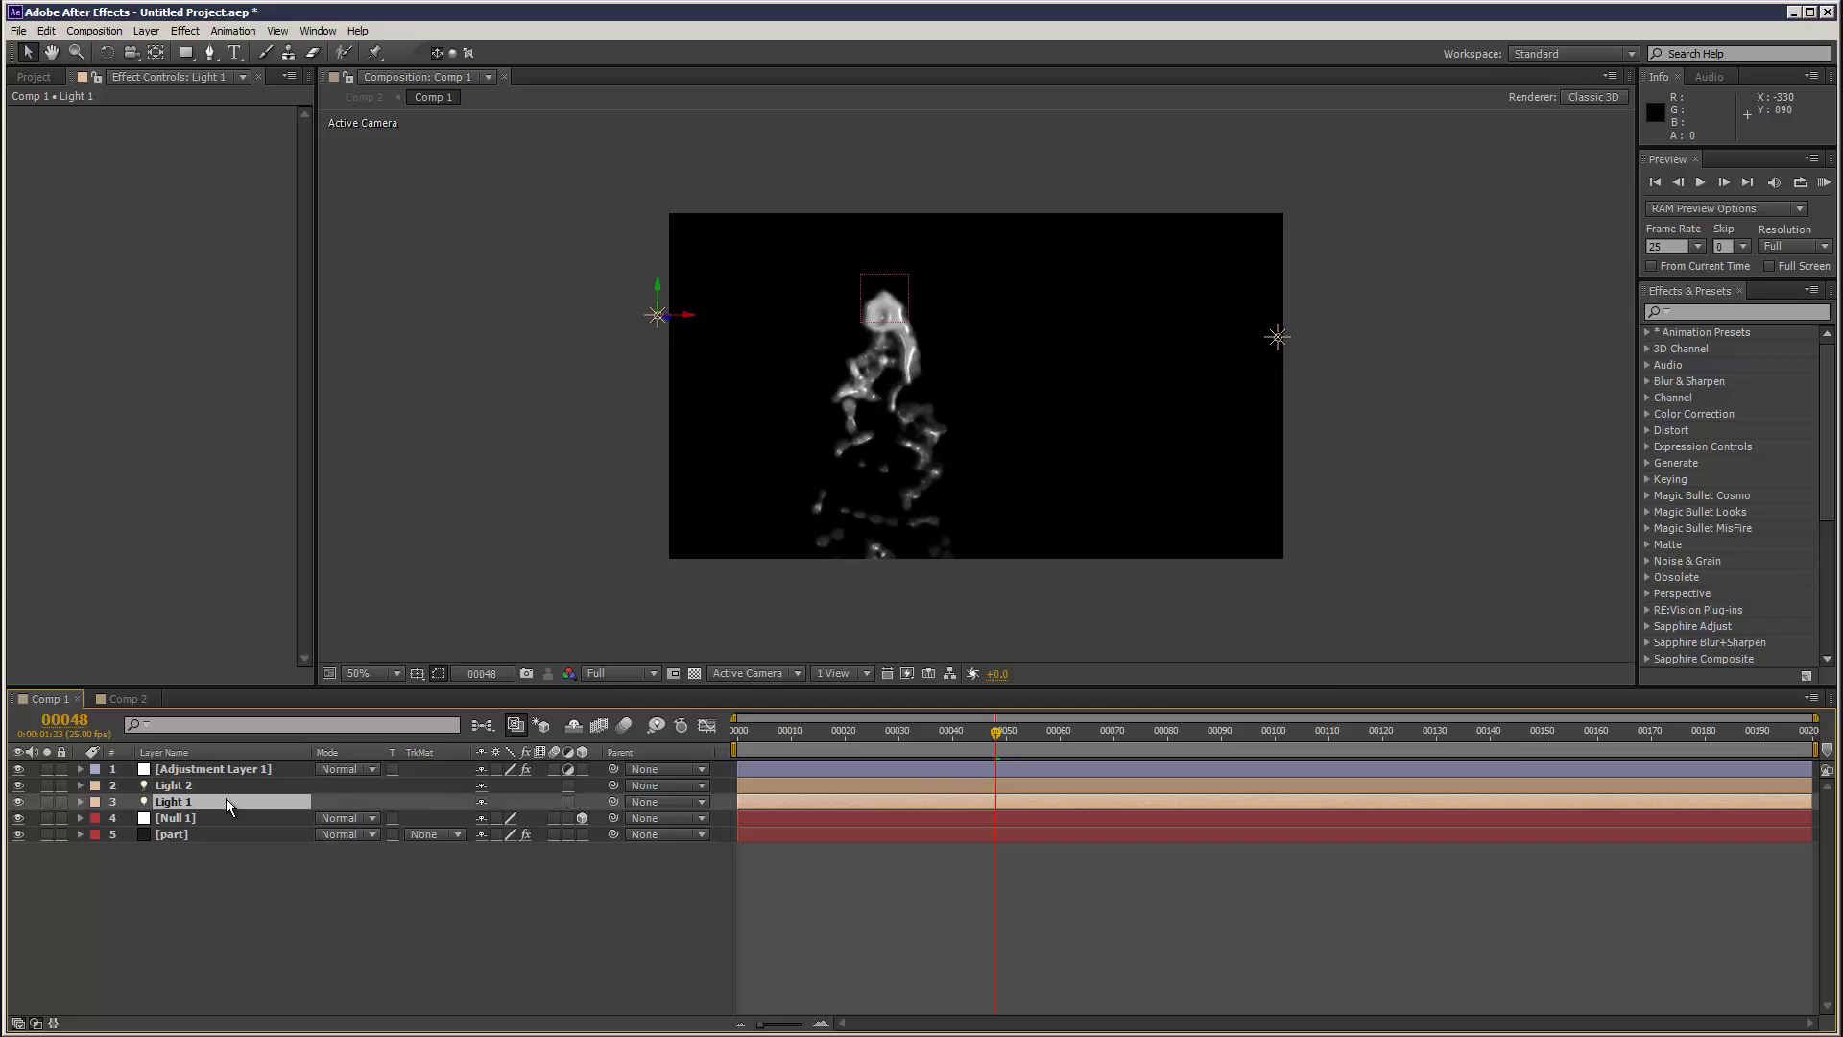
double_click(226, 800)
left_click_drag(1334, 443, 1276, 441)
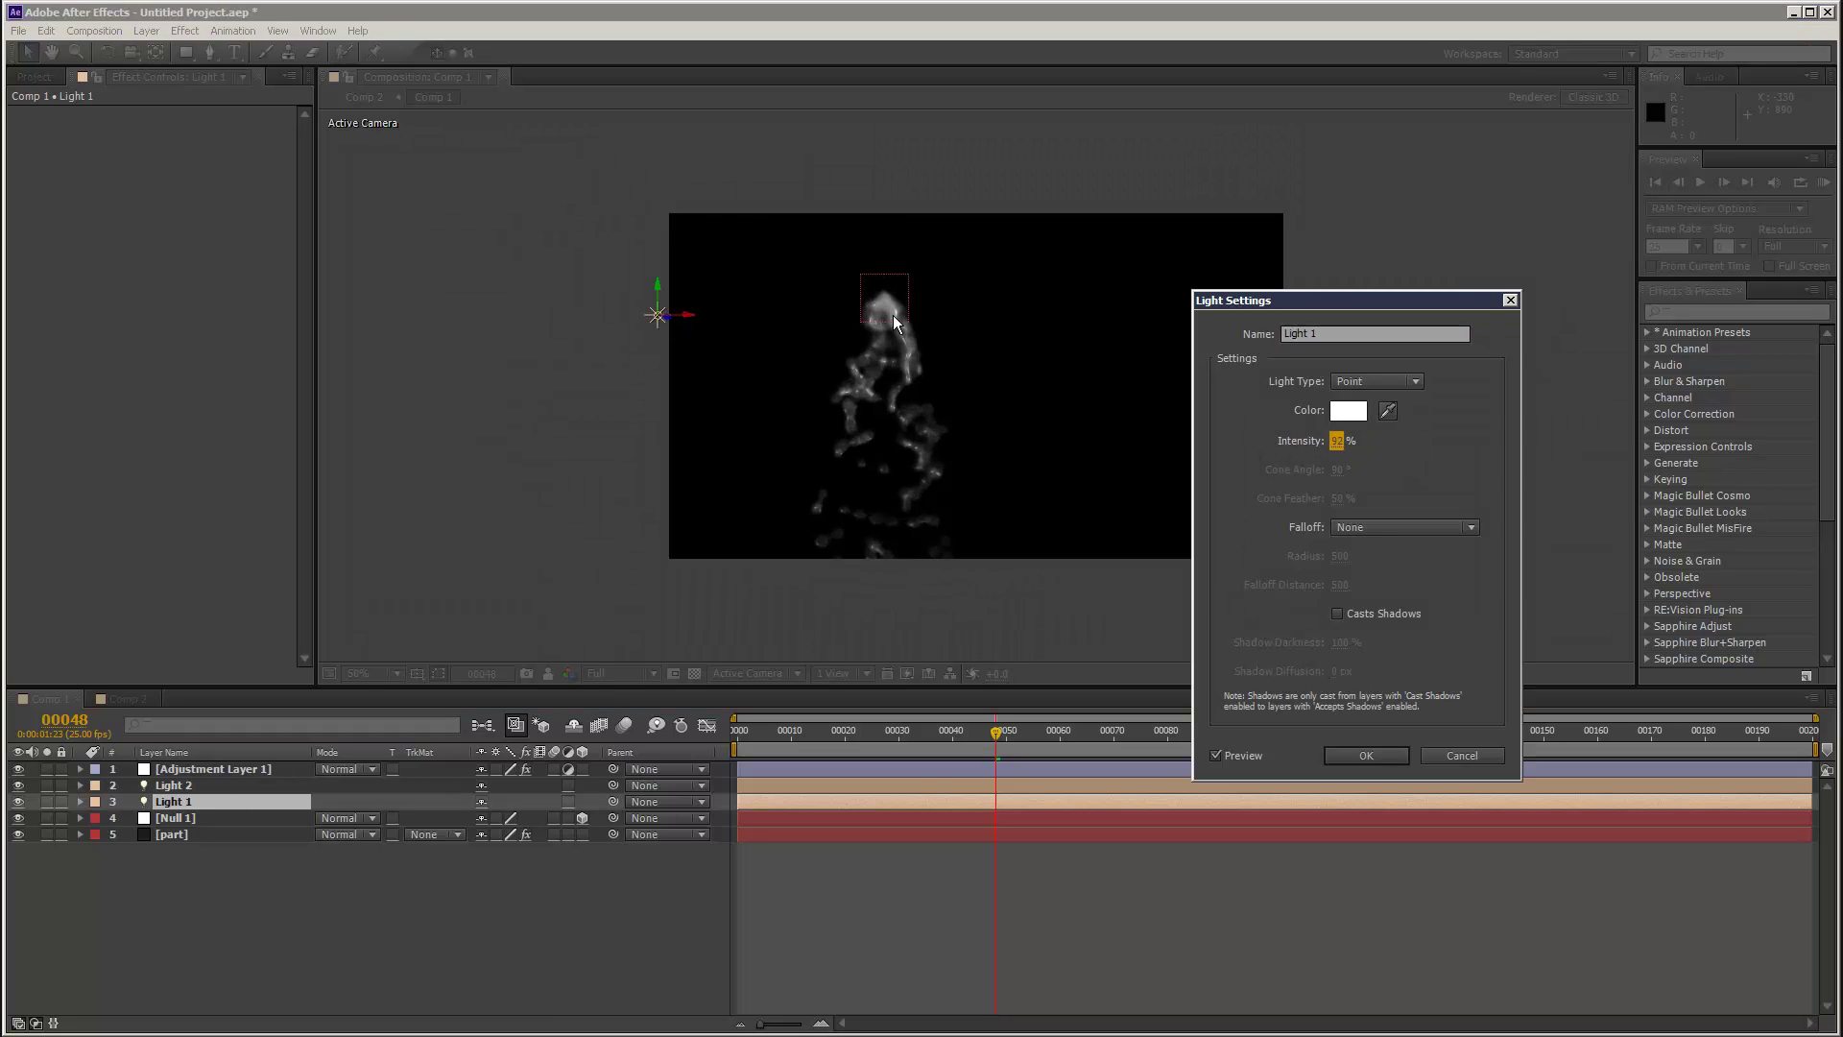
left_click(1363, 755)
left_click(133, 699)
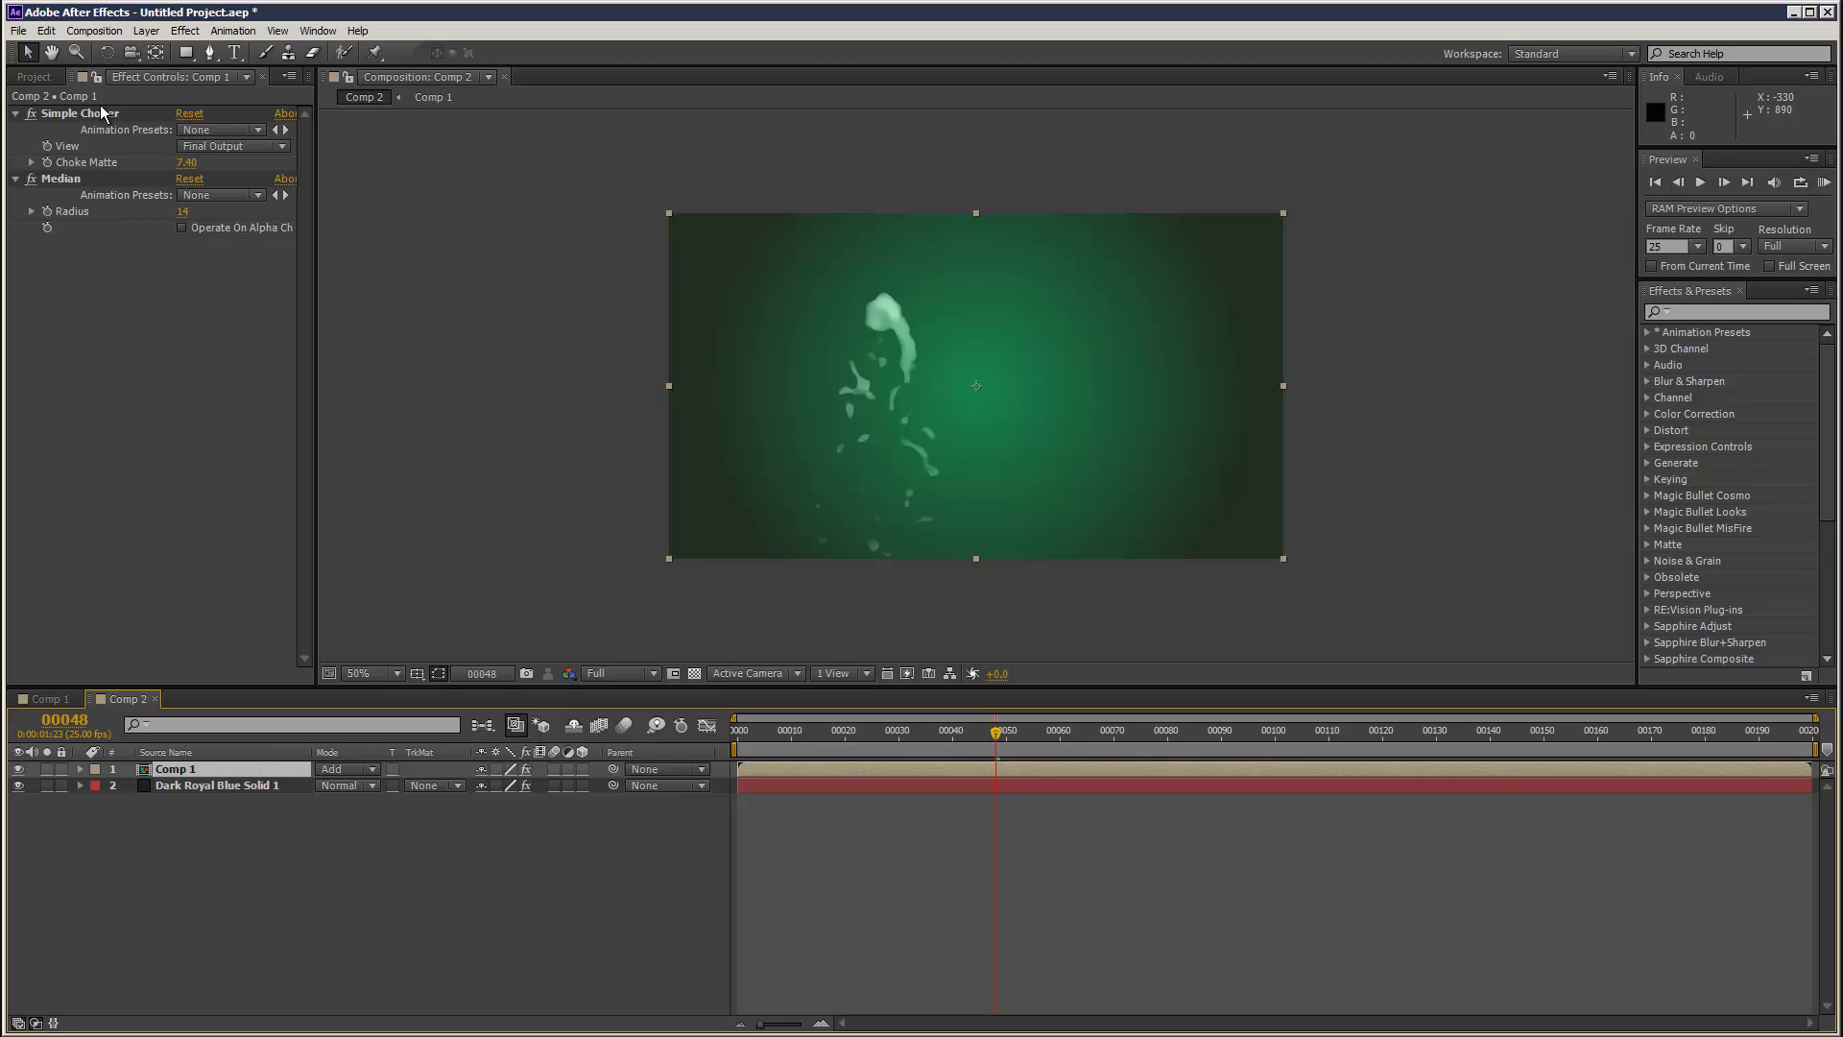
- Compare with Simple Choker and Median toggled off, then set Median Radius to 2 and preview
left_click(31, 113)
left_click(32, 113)
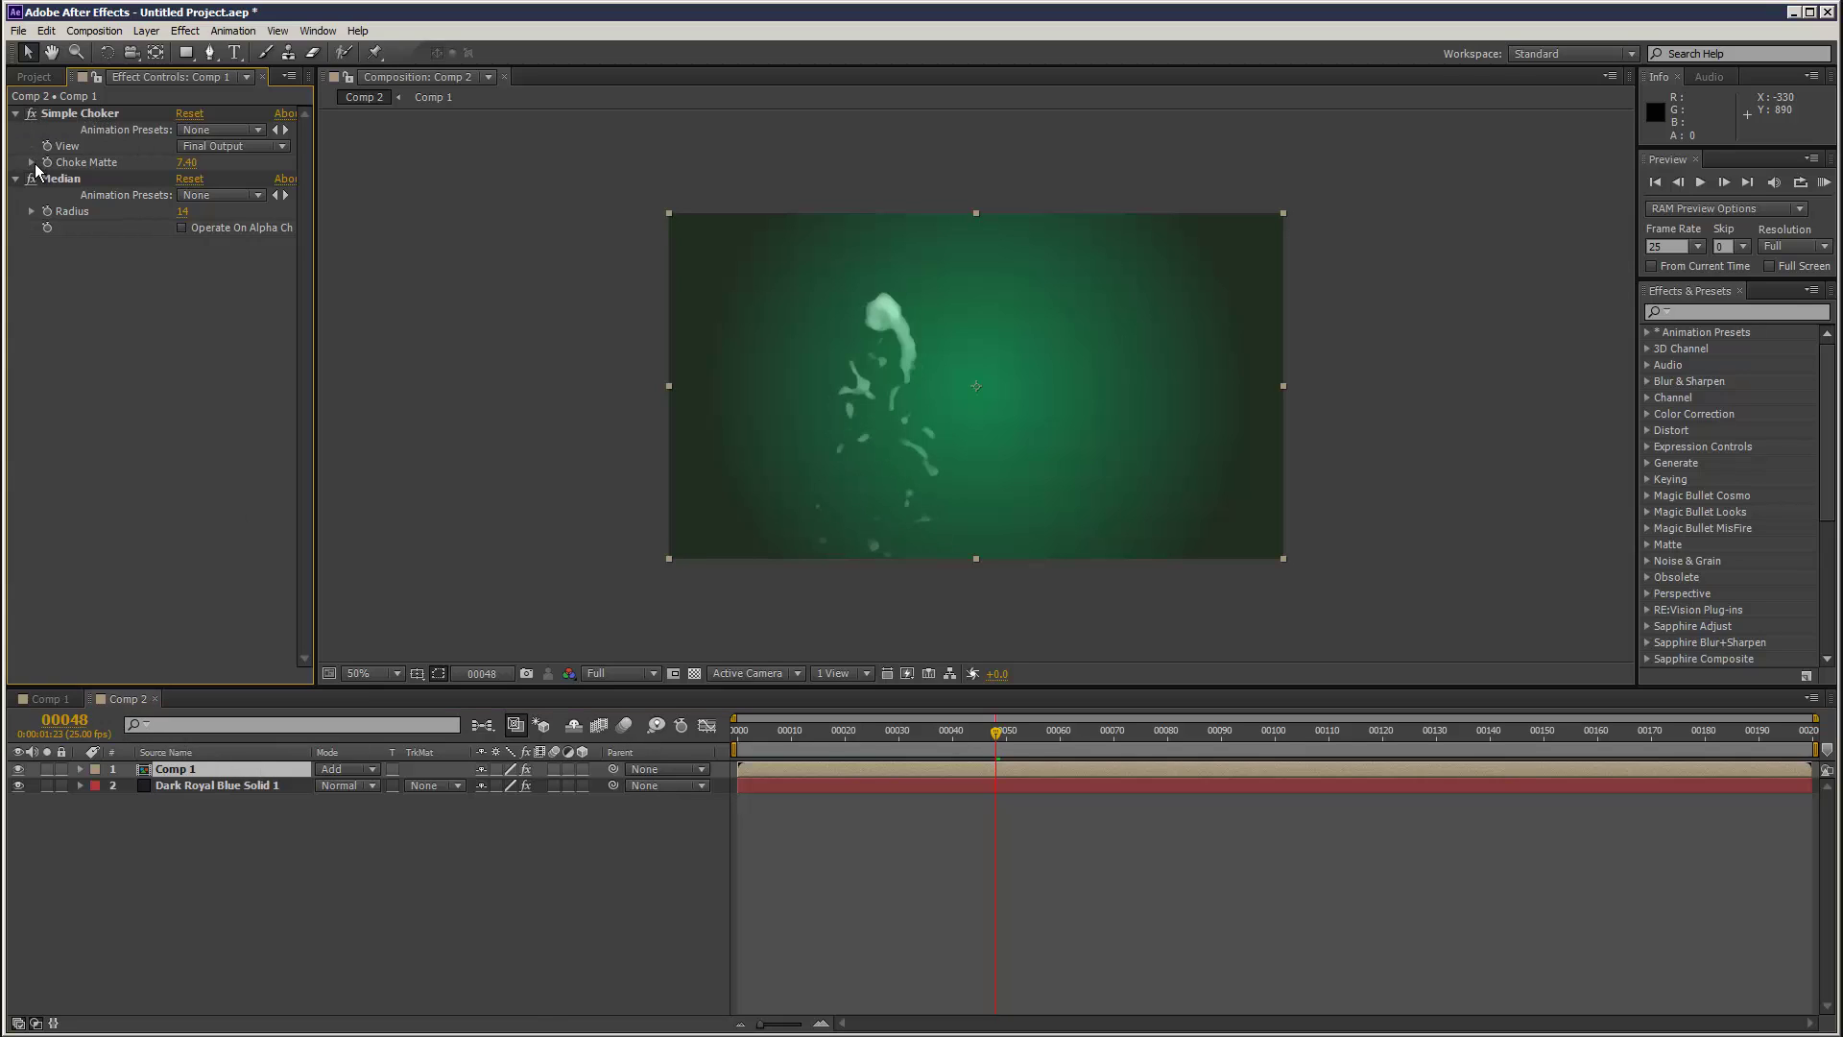
left_click(32, 179)
left_click(31, 180)
left_click(183, 211)
type("2")
key("Return")
left_click(1825, 184)
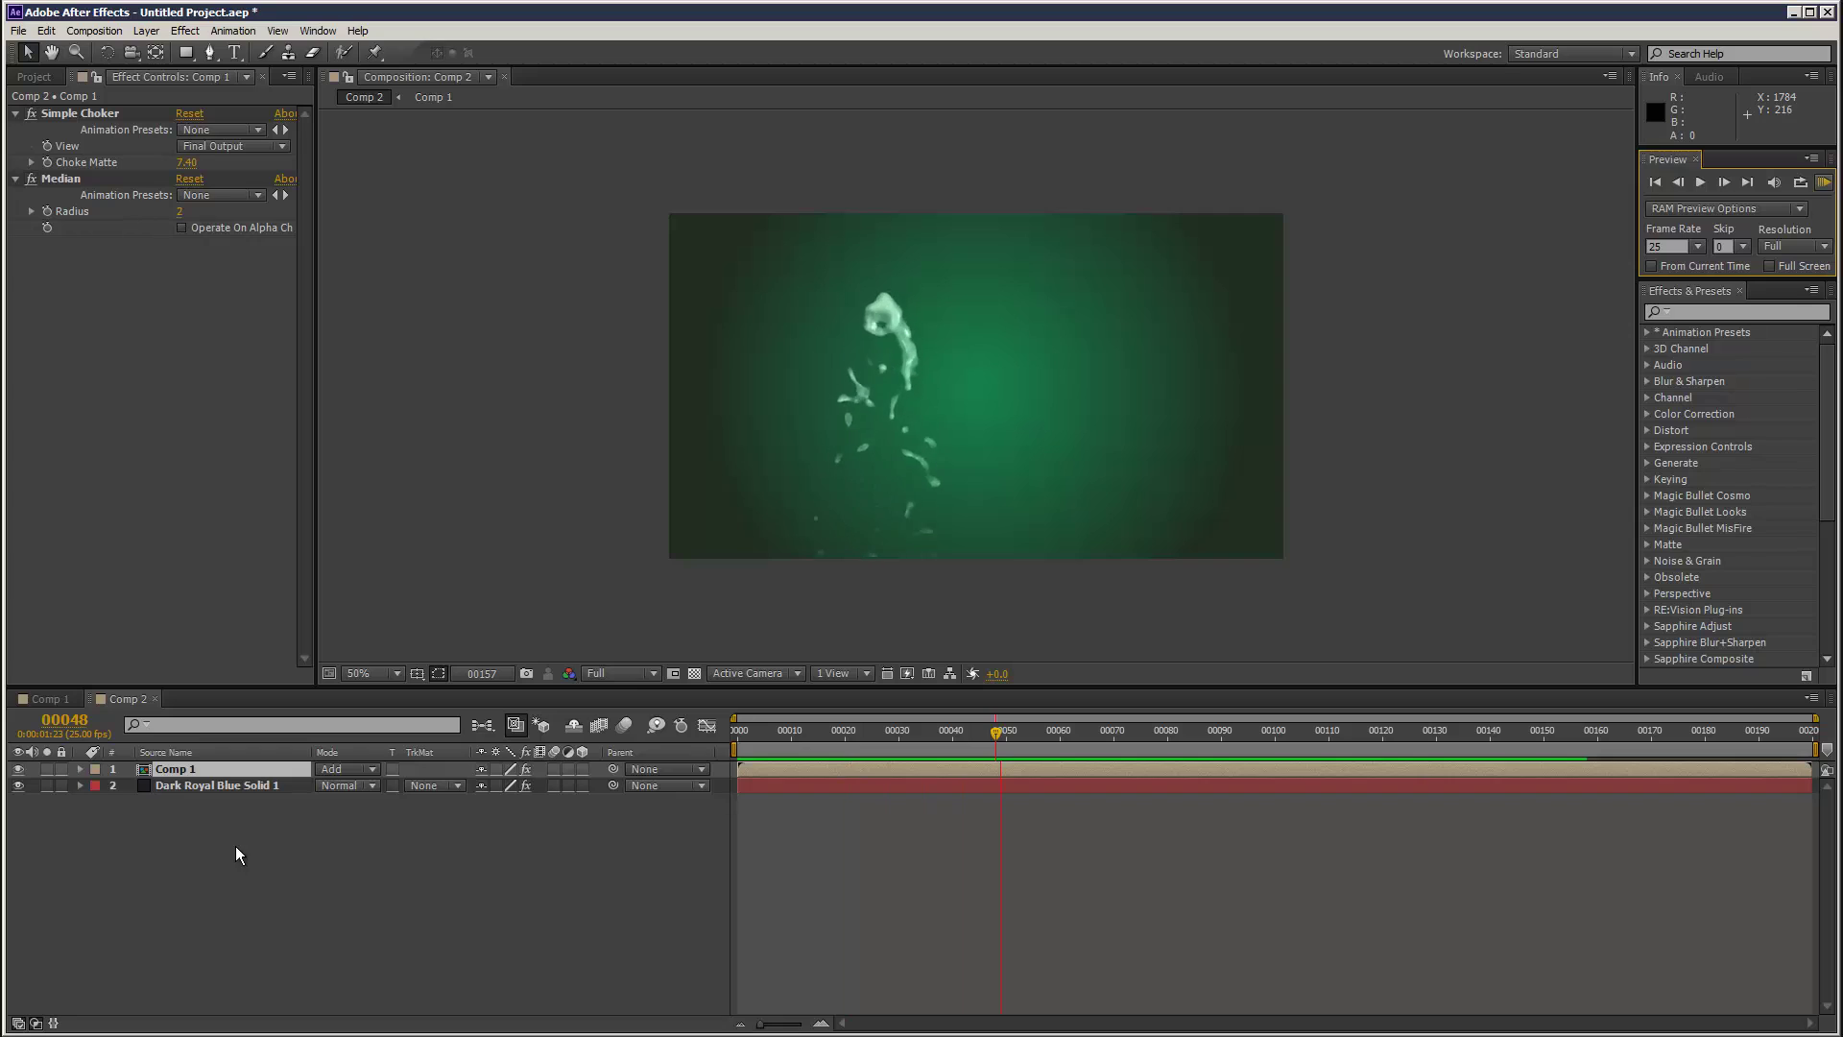
key("space")
left_click(67, 700)
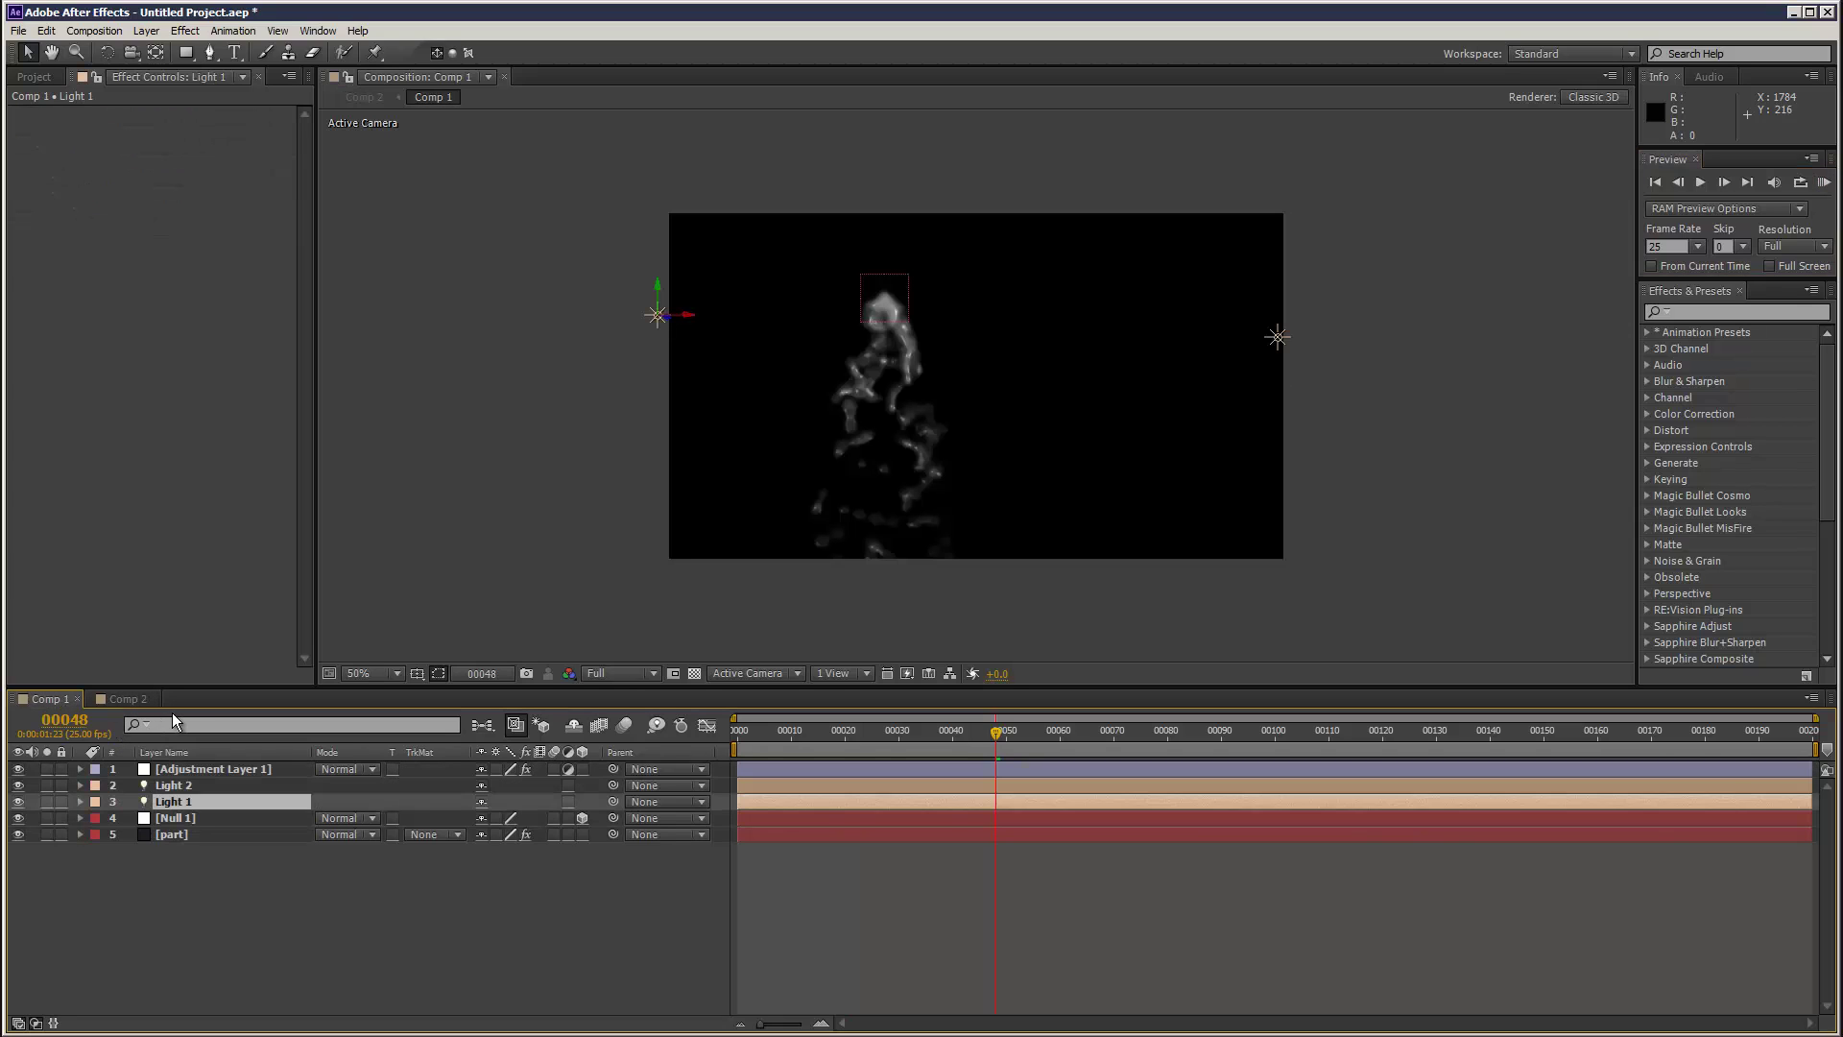
left_click(200, 769)
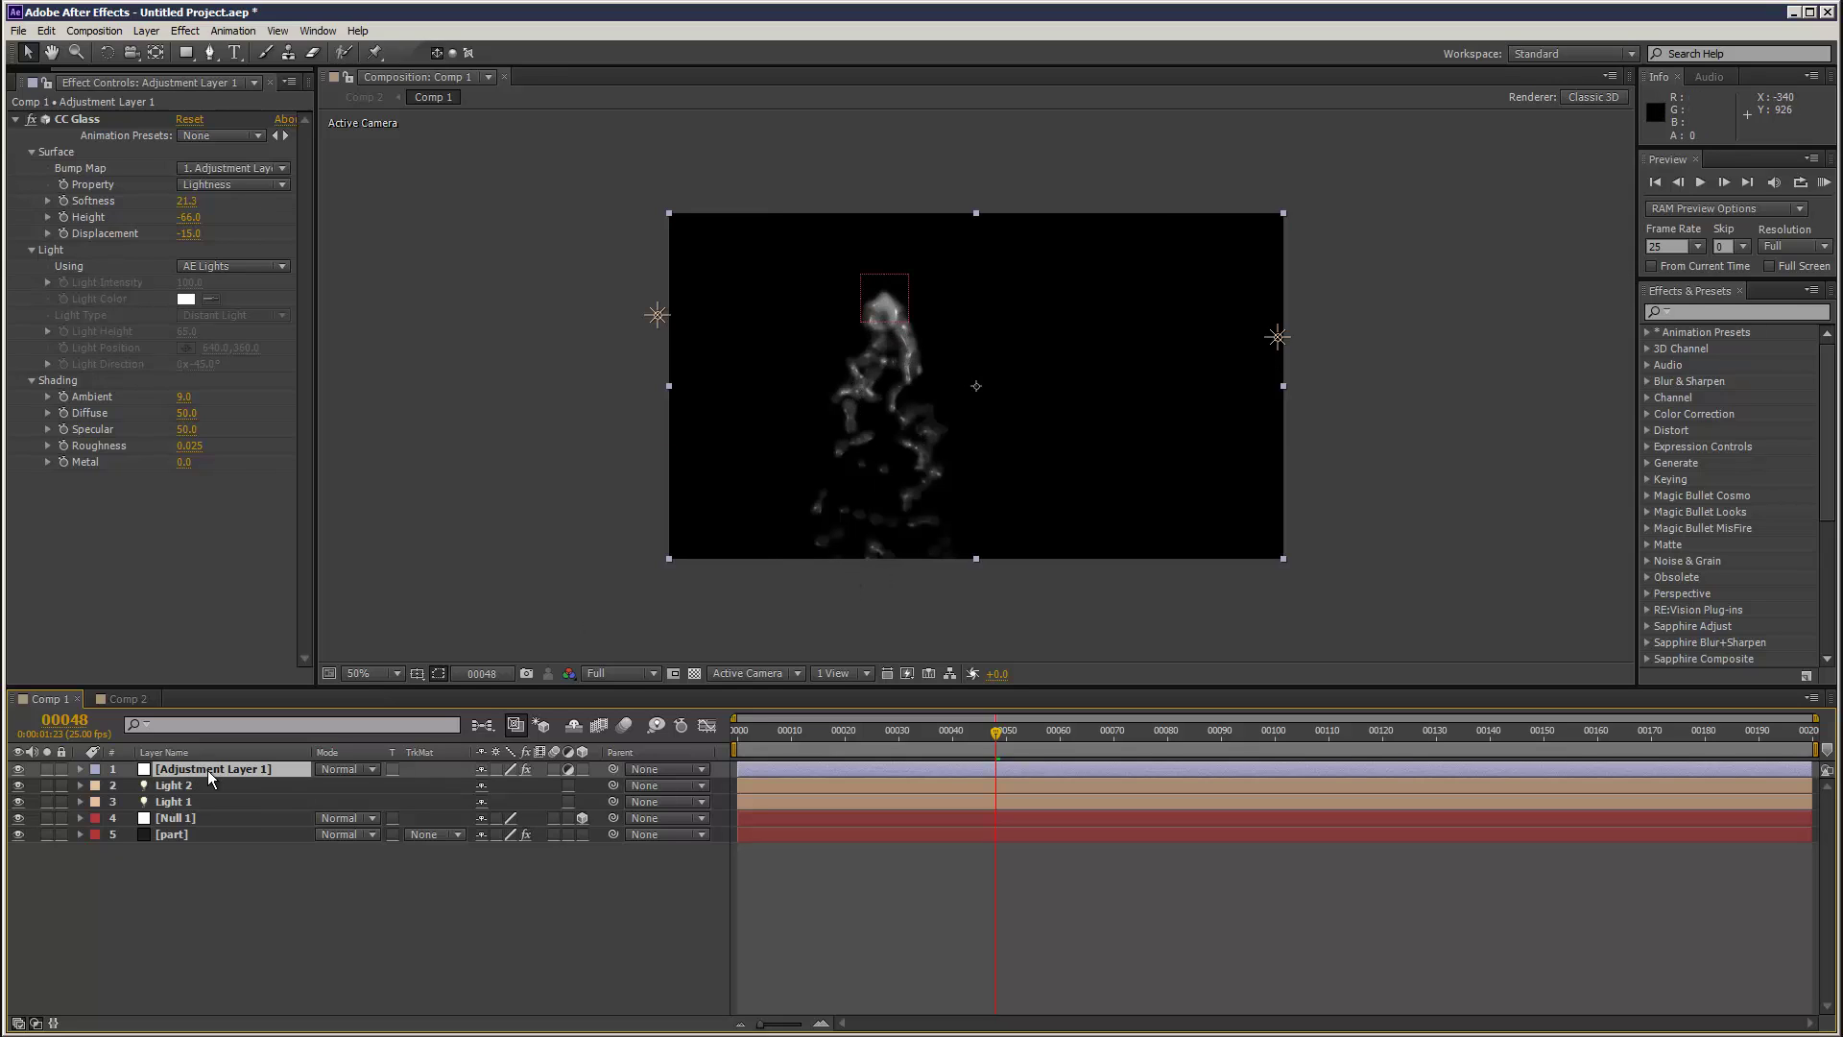
left_click(194, 835)
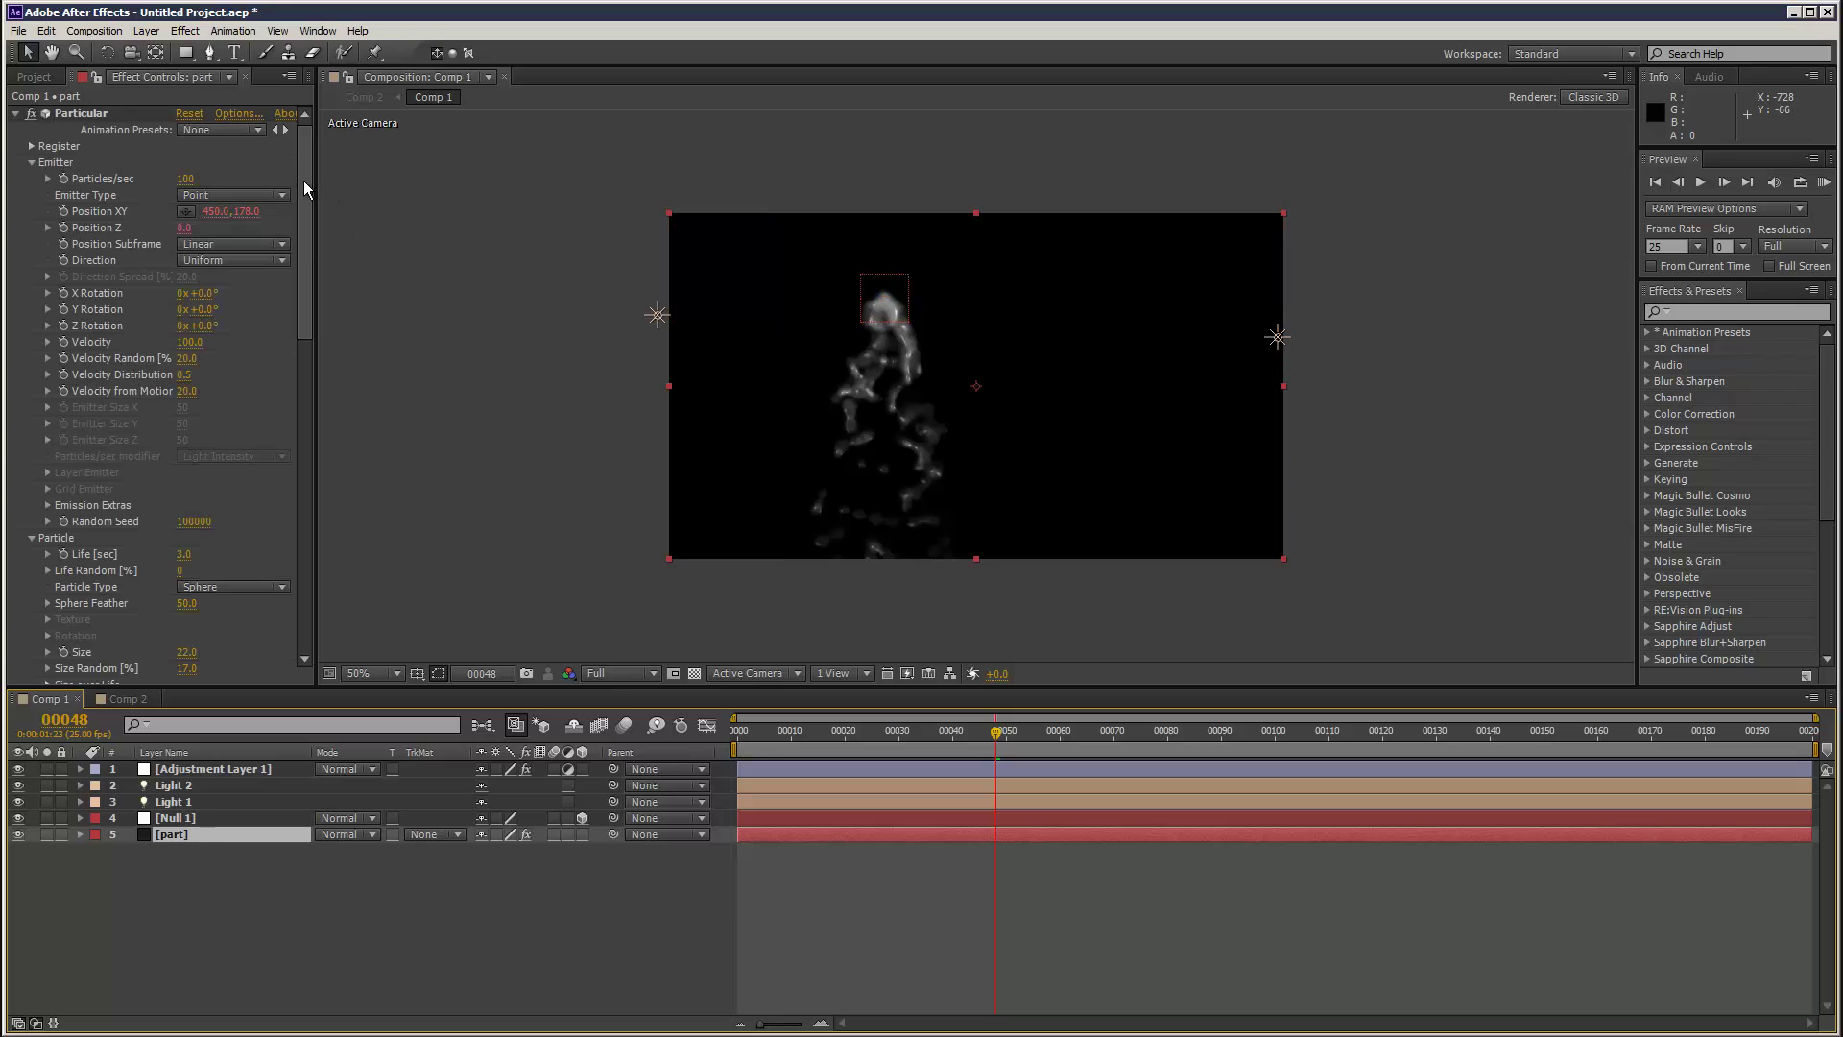
mouse_move(303, 180)
left_mouse_down()
mouse_move(314, 491)
mouse_move(171, 666)
left_mouse_up()
left_click(129, 698)
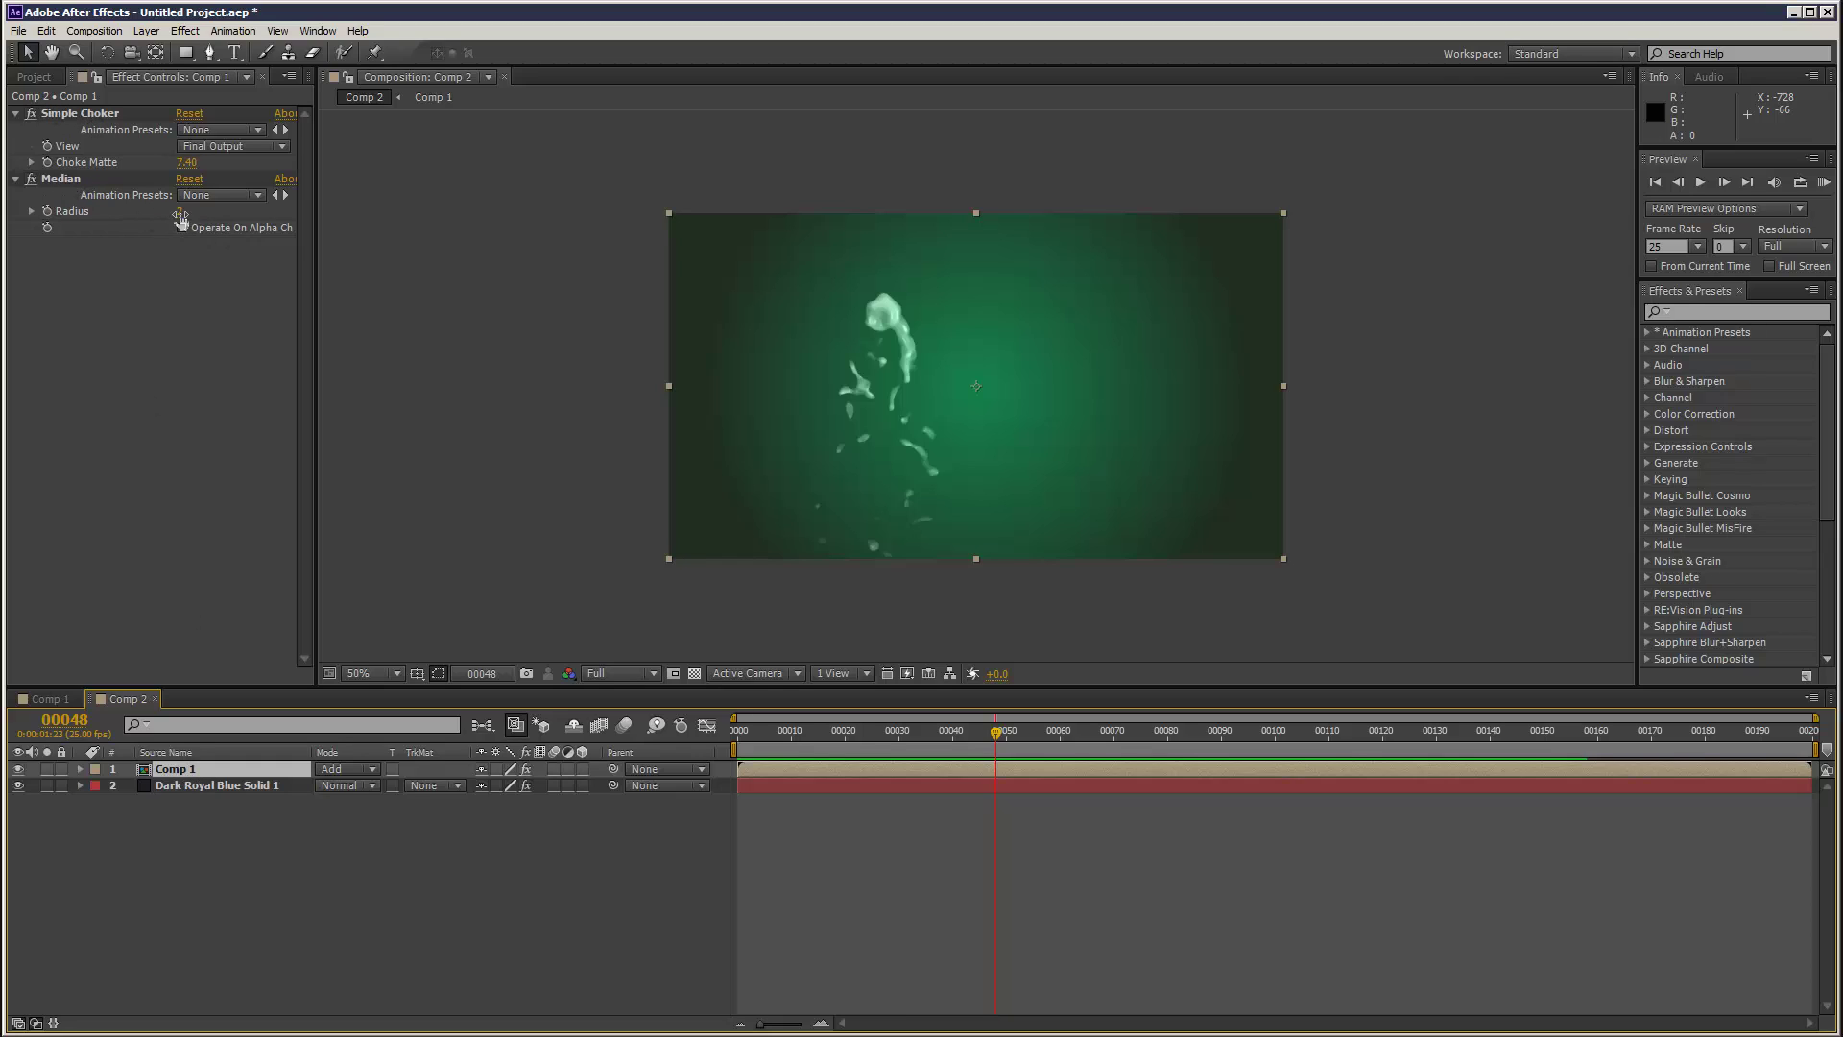
- Lower Simple Choker's Choke Matte from 7.40 to 1.20, then go back to Comp 1
left_click_drag(186, 168, 133, 168)
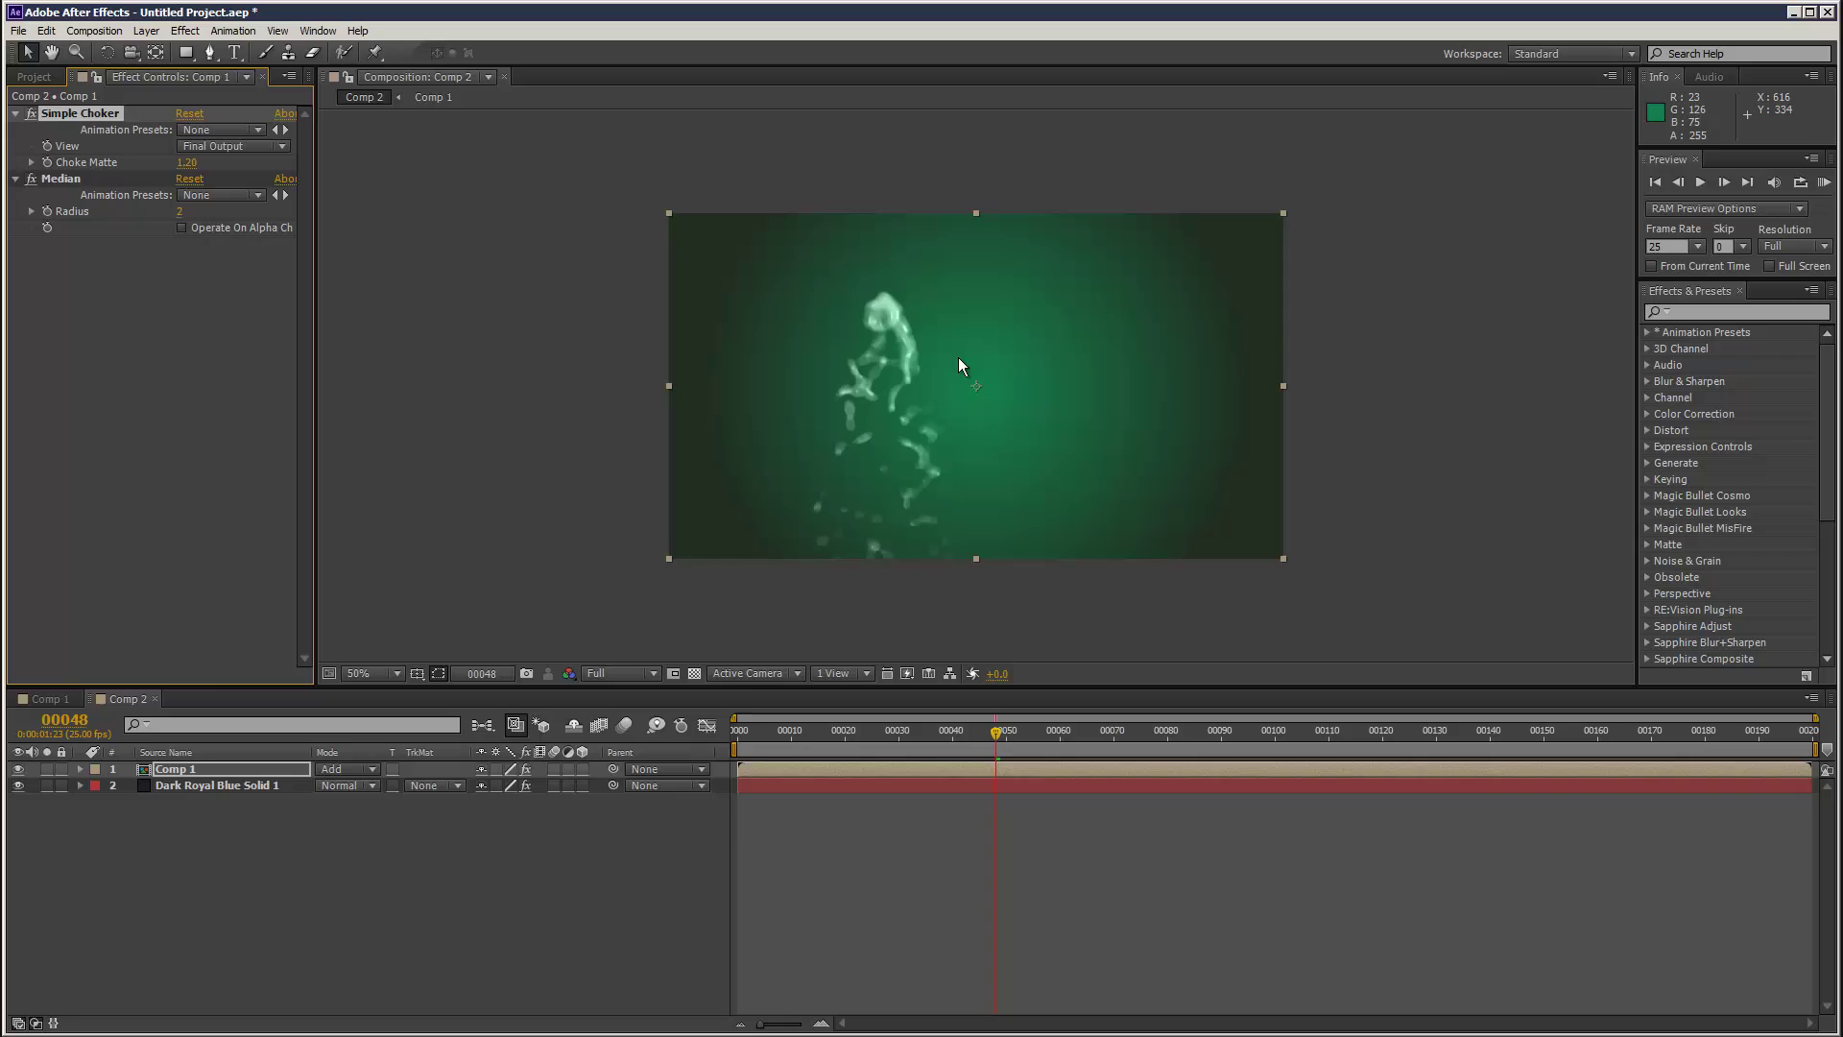
left_click(46, 698)
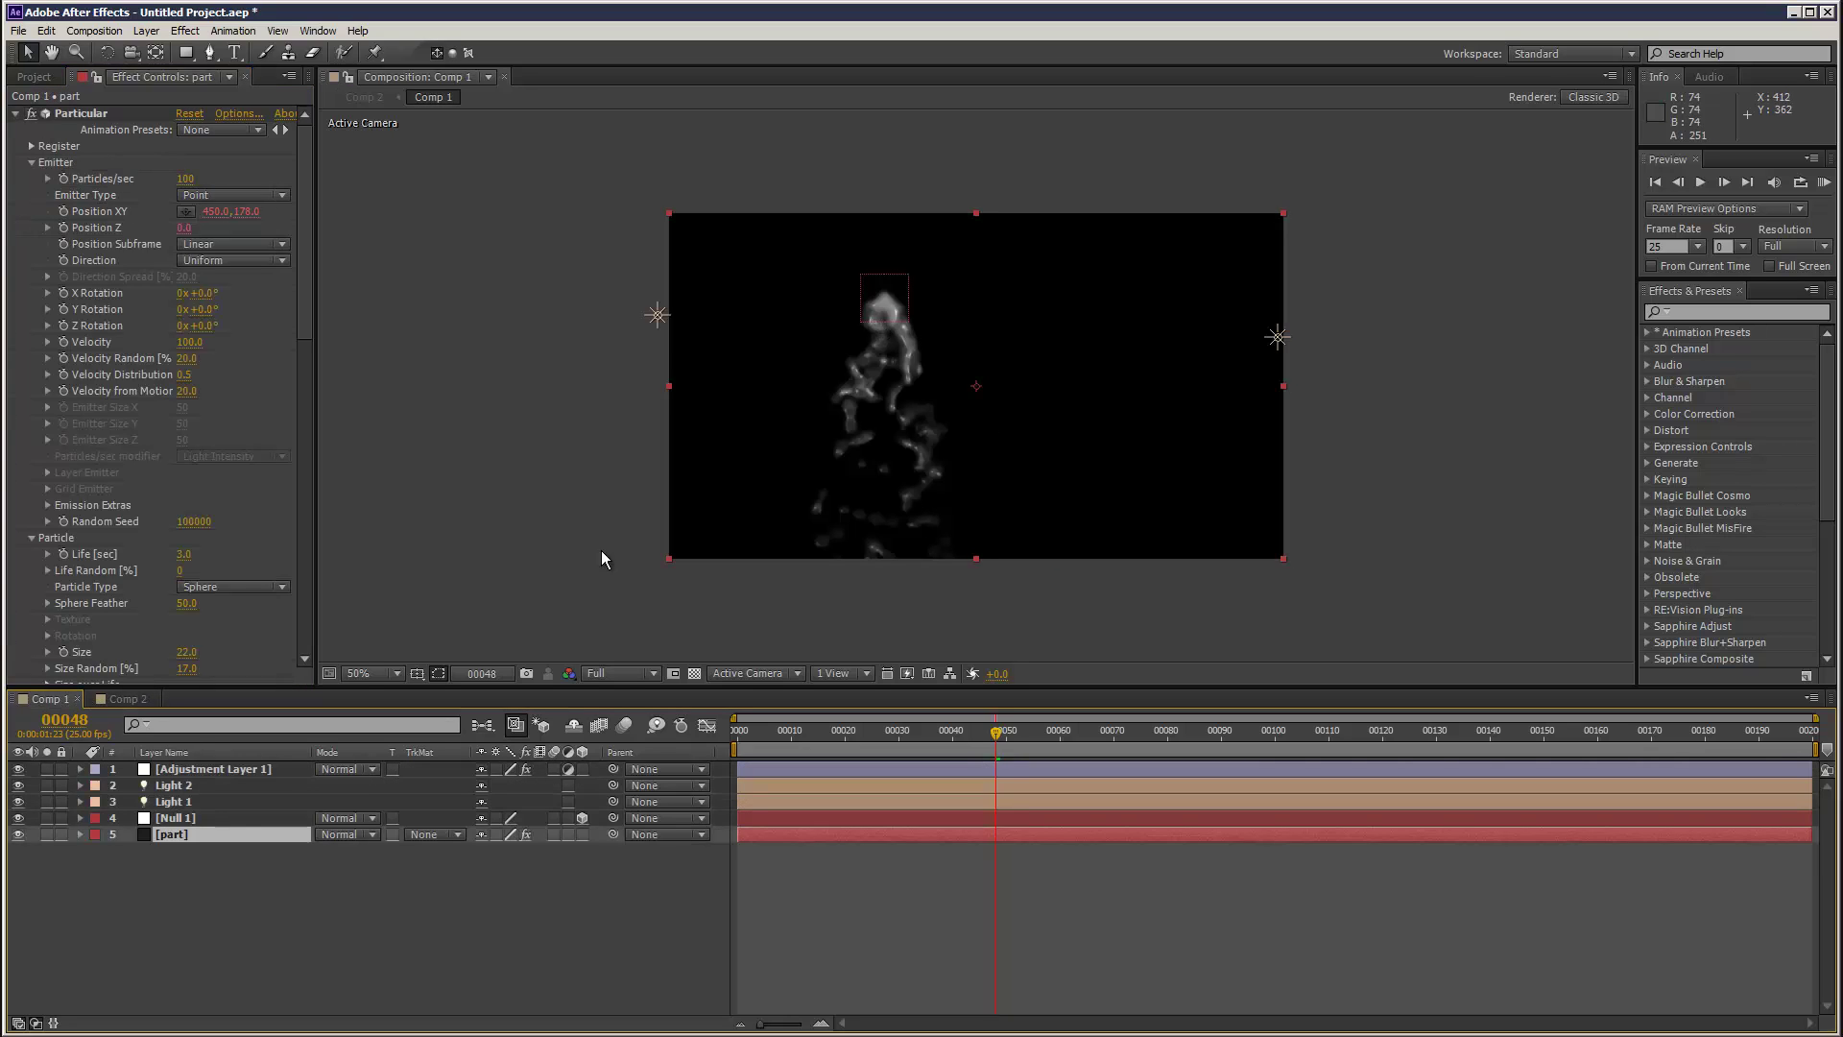
- Move Light 1 down and left of the fountain, and Light 2 toward the lower right corner
left_click(180, 785)
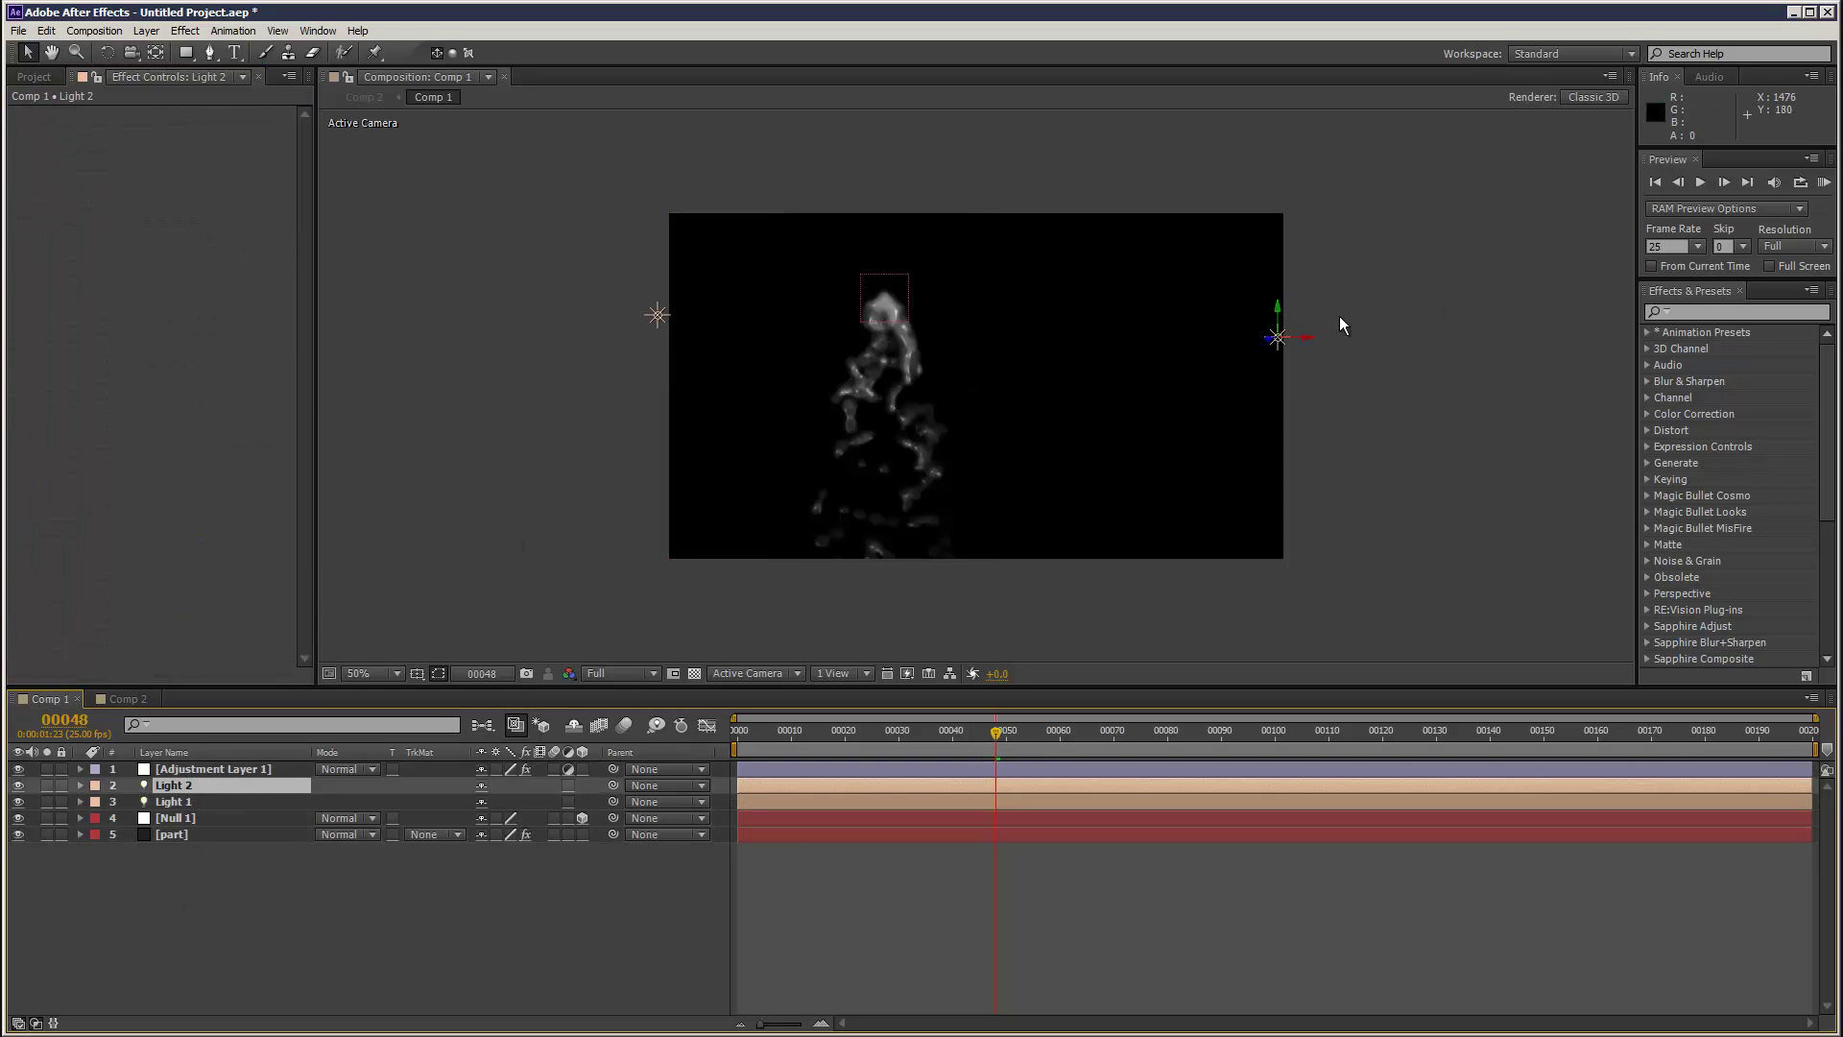
left_click_drag(1307, 338, 1123, 350)
left_click(239, 803)
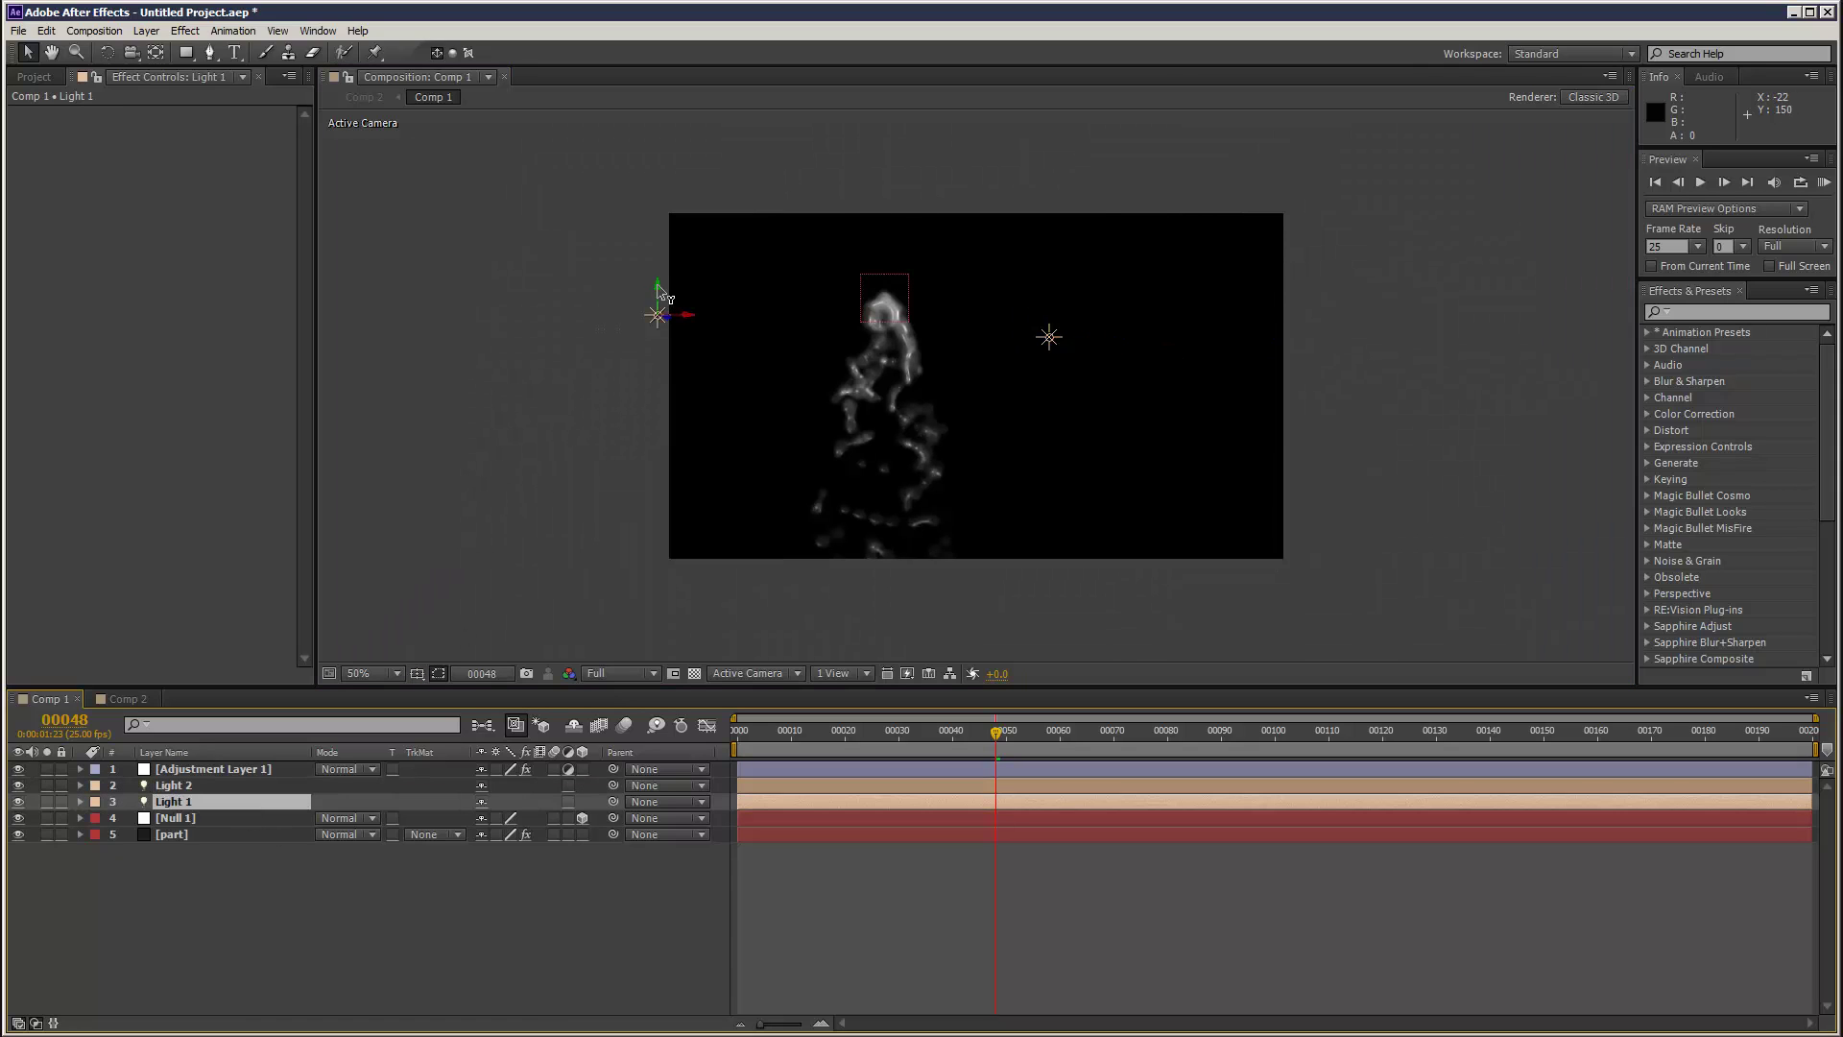
left_click_drag(669, 322, 712, 391)
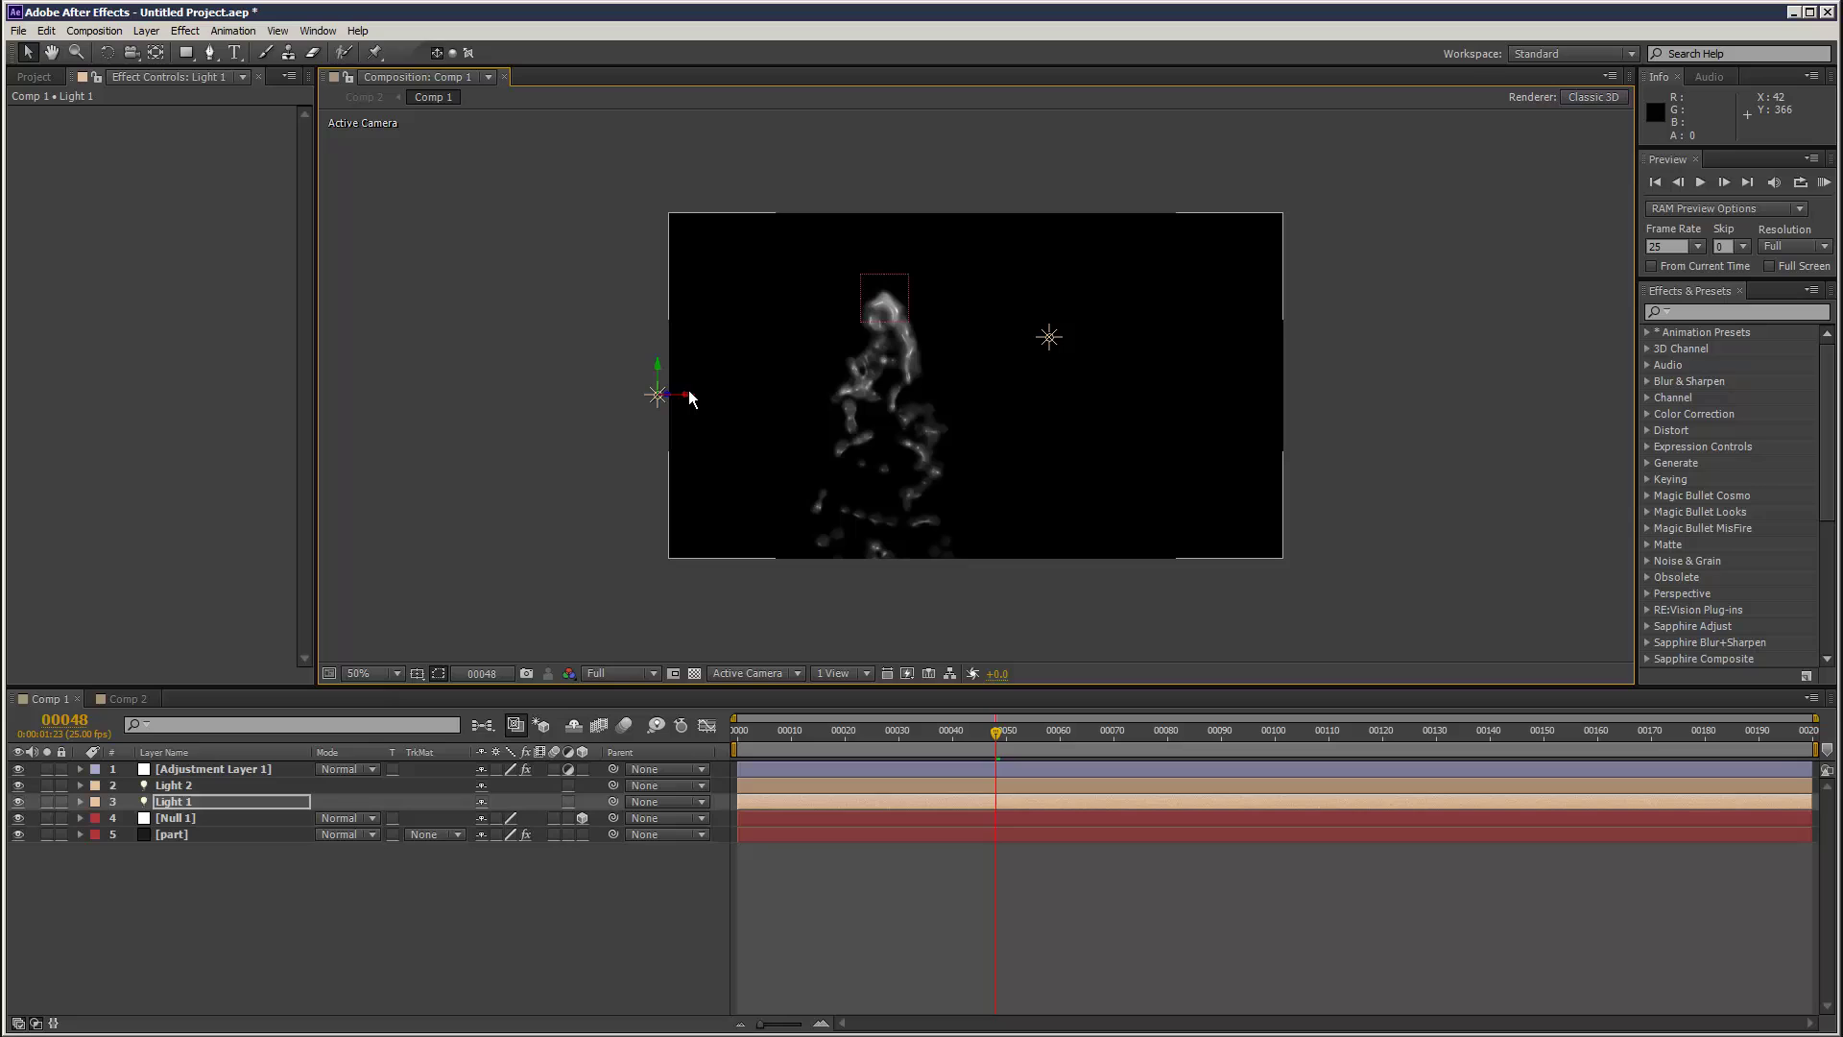
left_click_drag(833, 402, 560, 411)
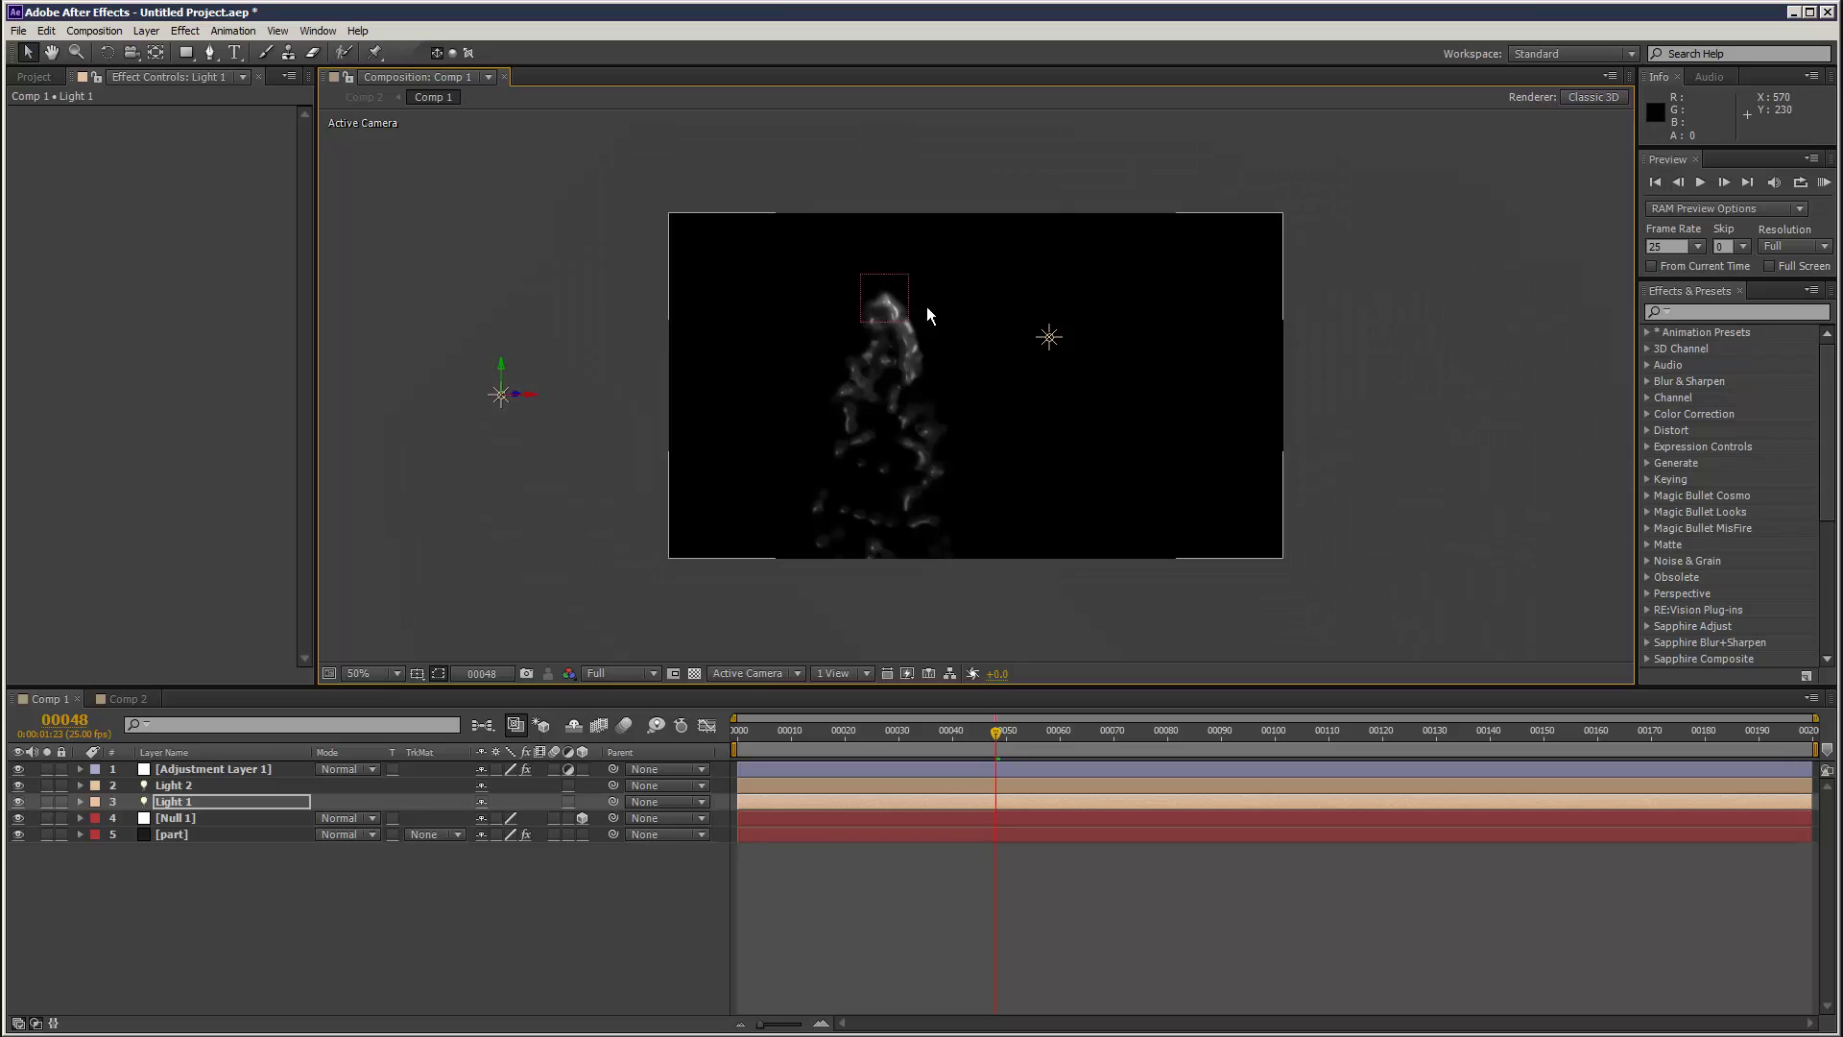
left_click(199, 785)
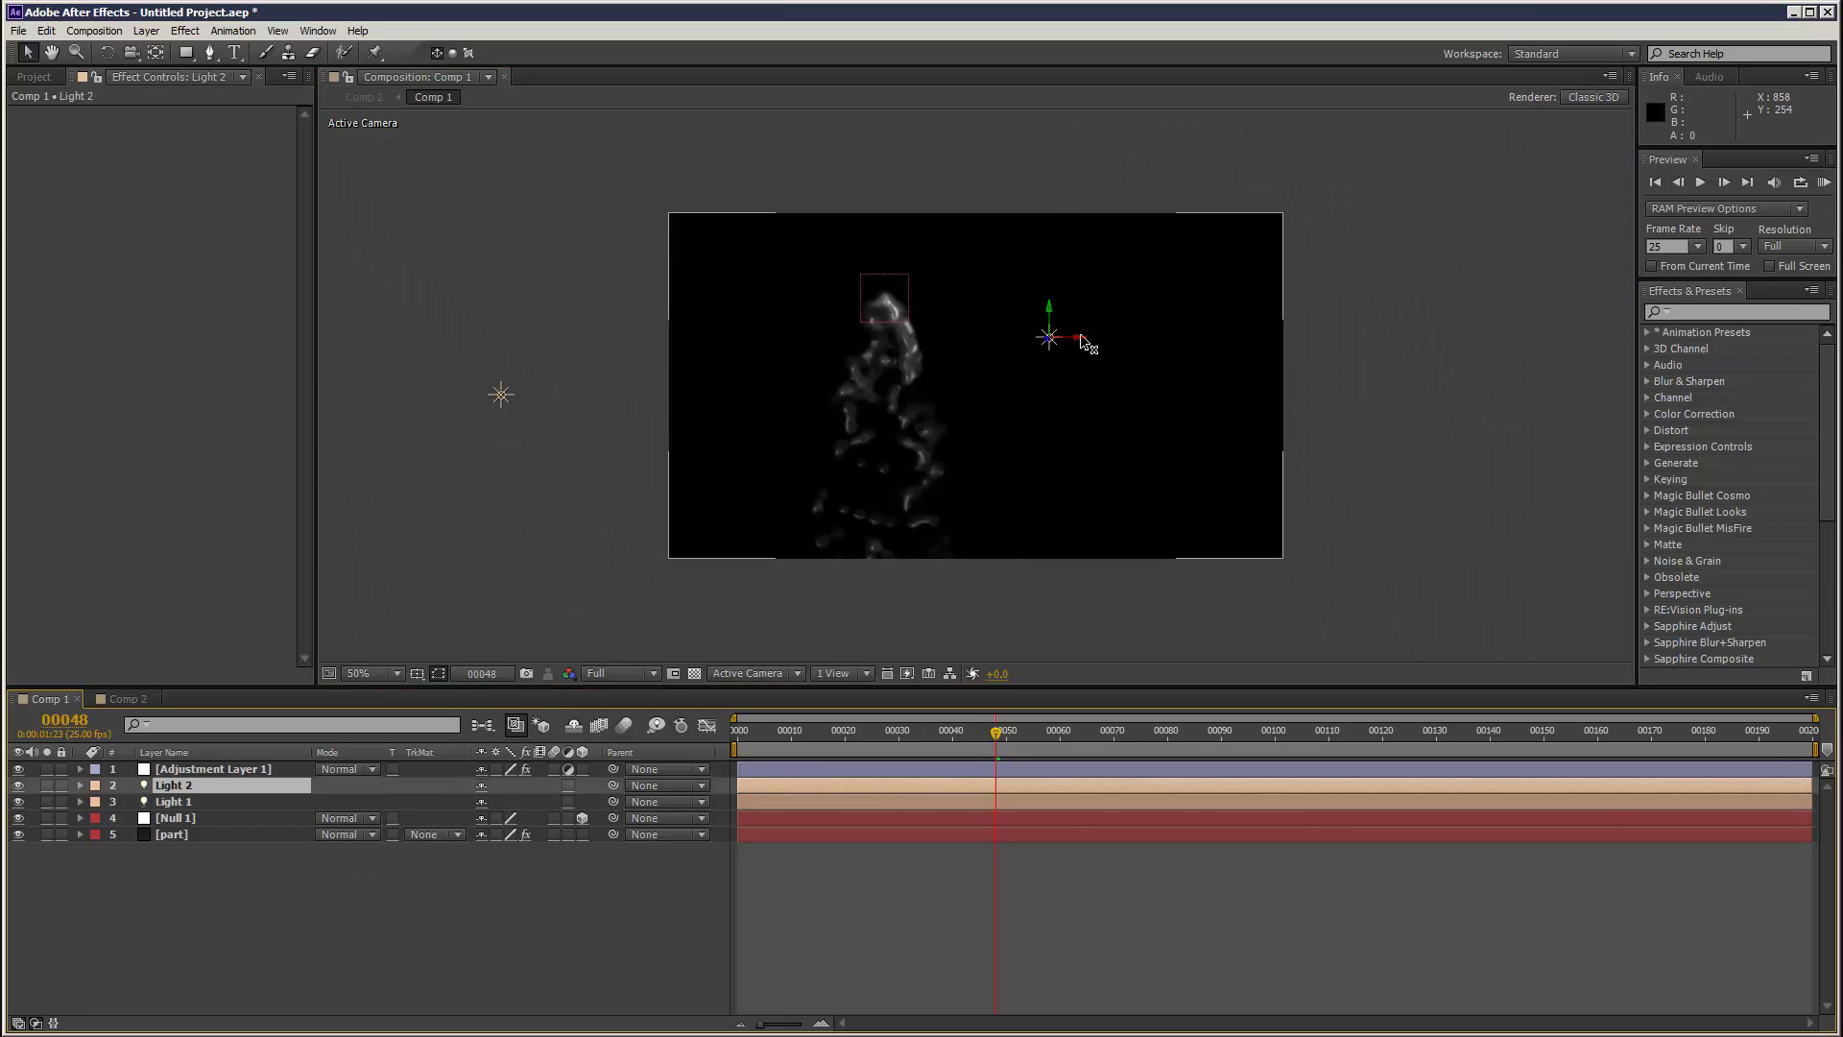
left_click_drag(1083, 341, 1174, 459)
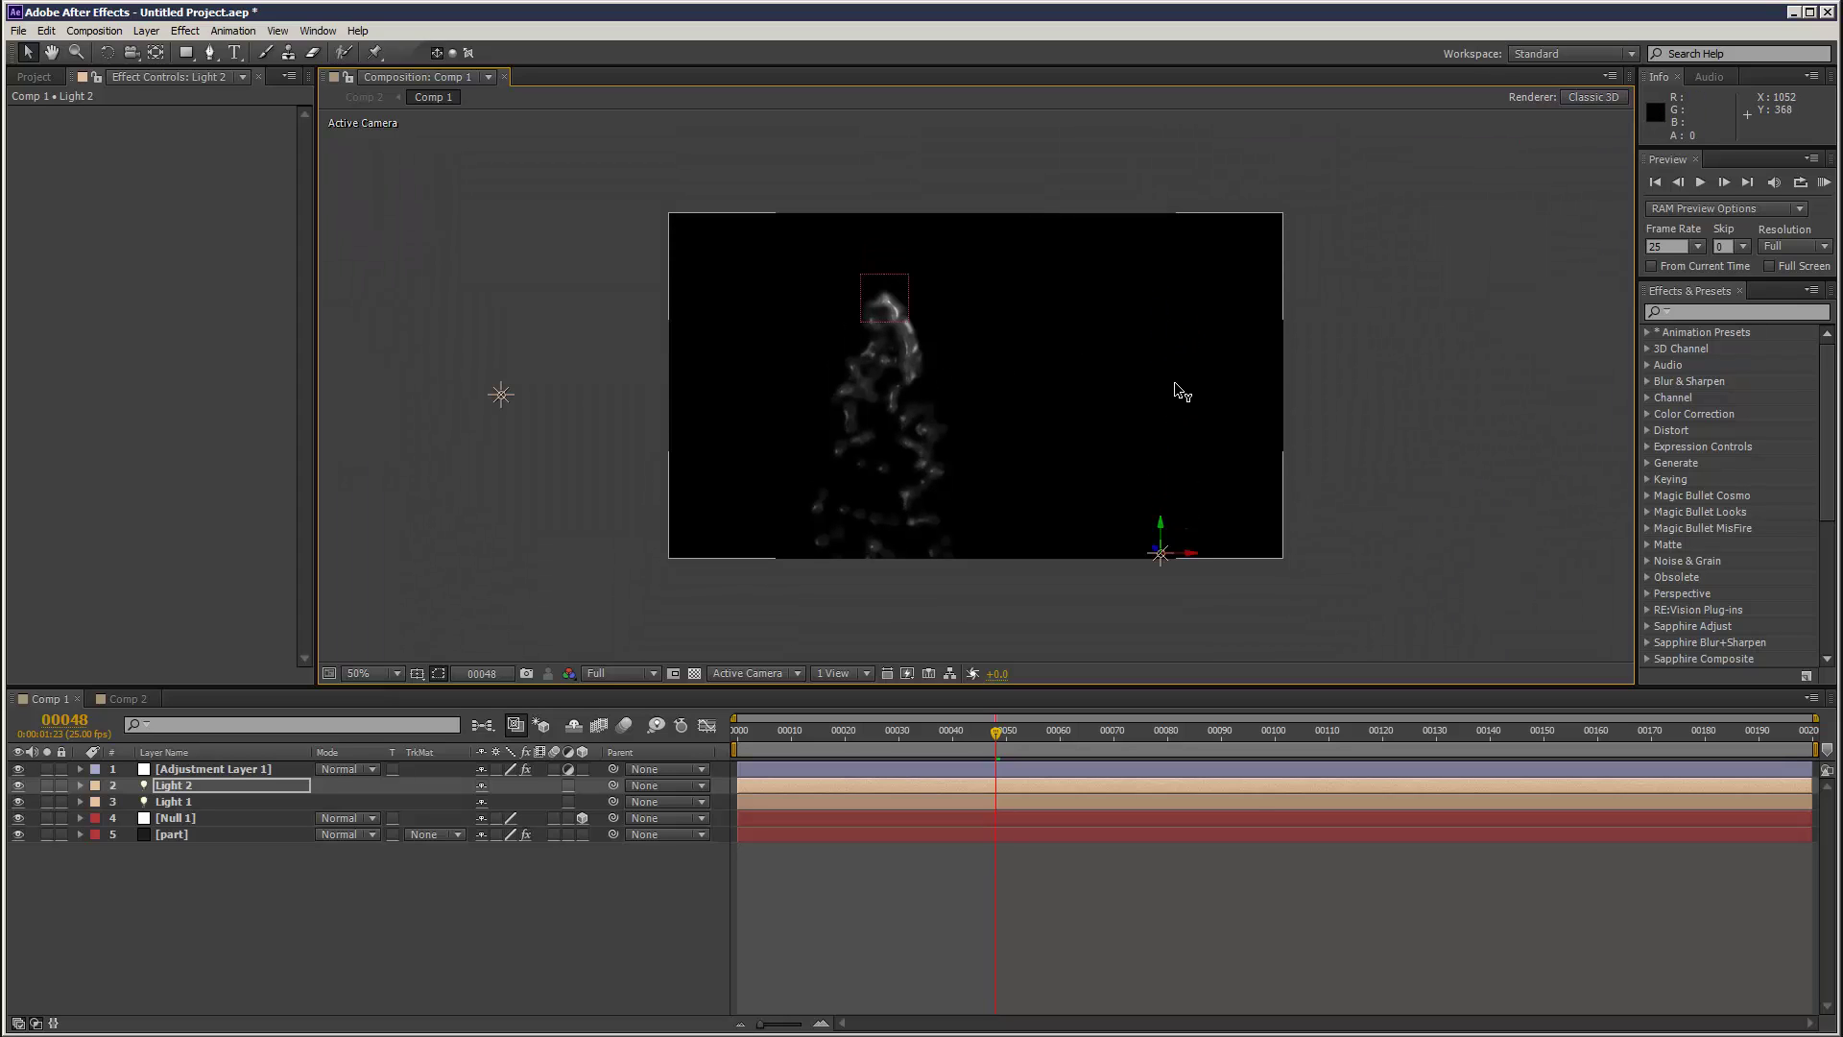
- RAM-preview the relit blobs in the green Comp 2 composite, then return to Comp 1
left_click(152, 701)
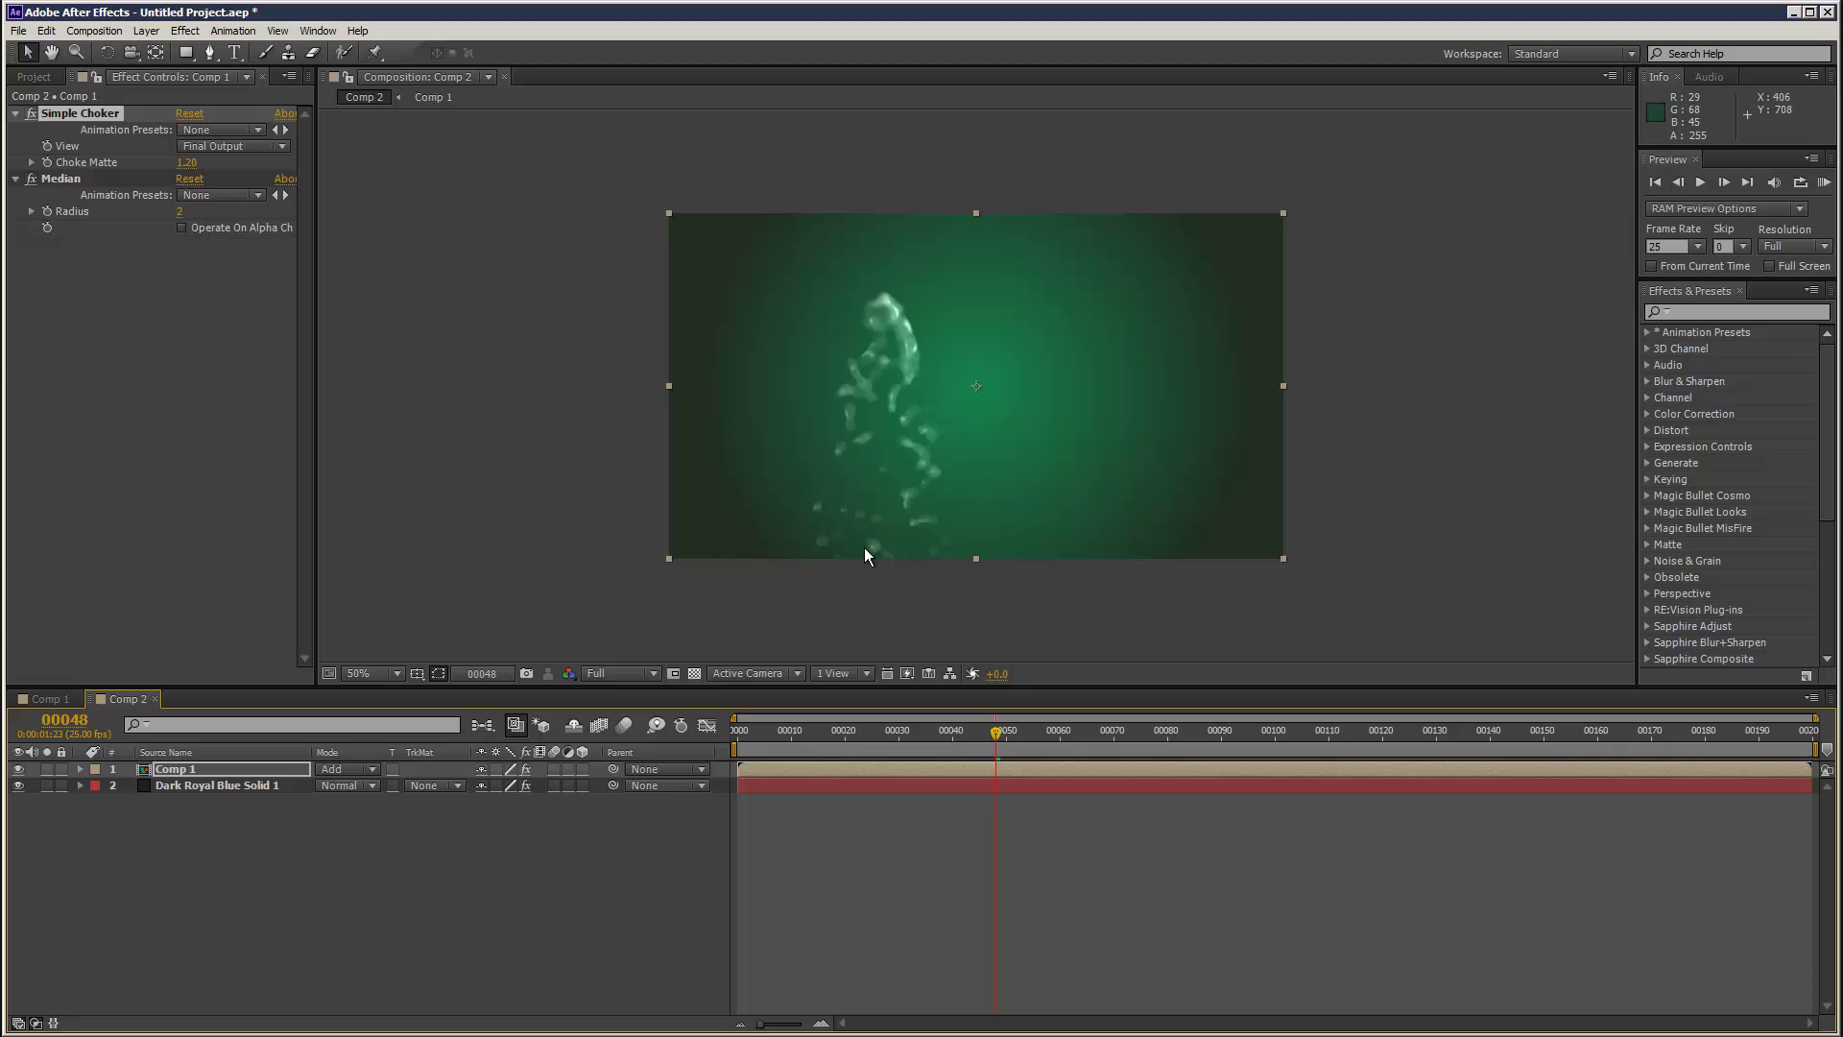
left_click(1823, 184)
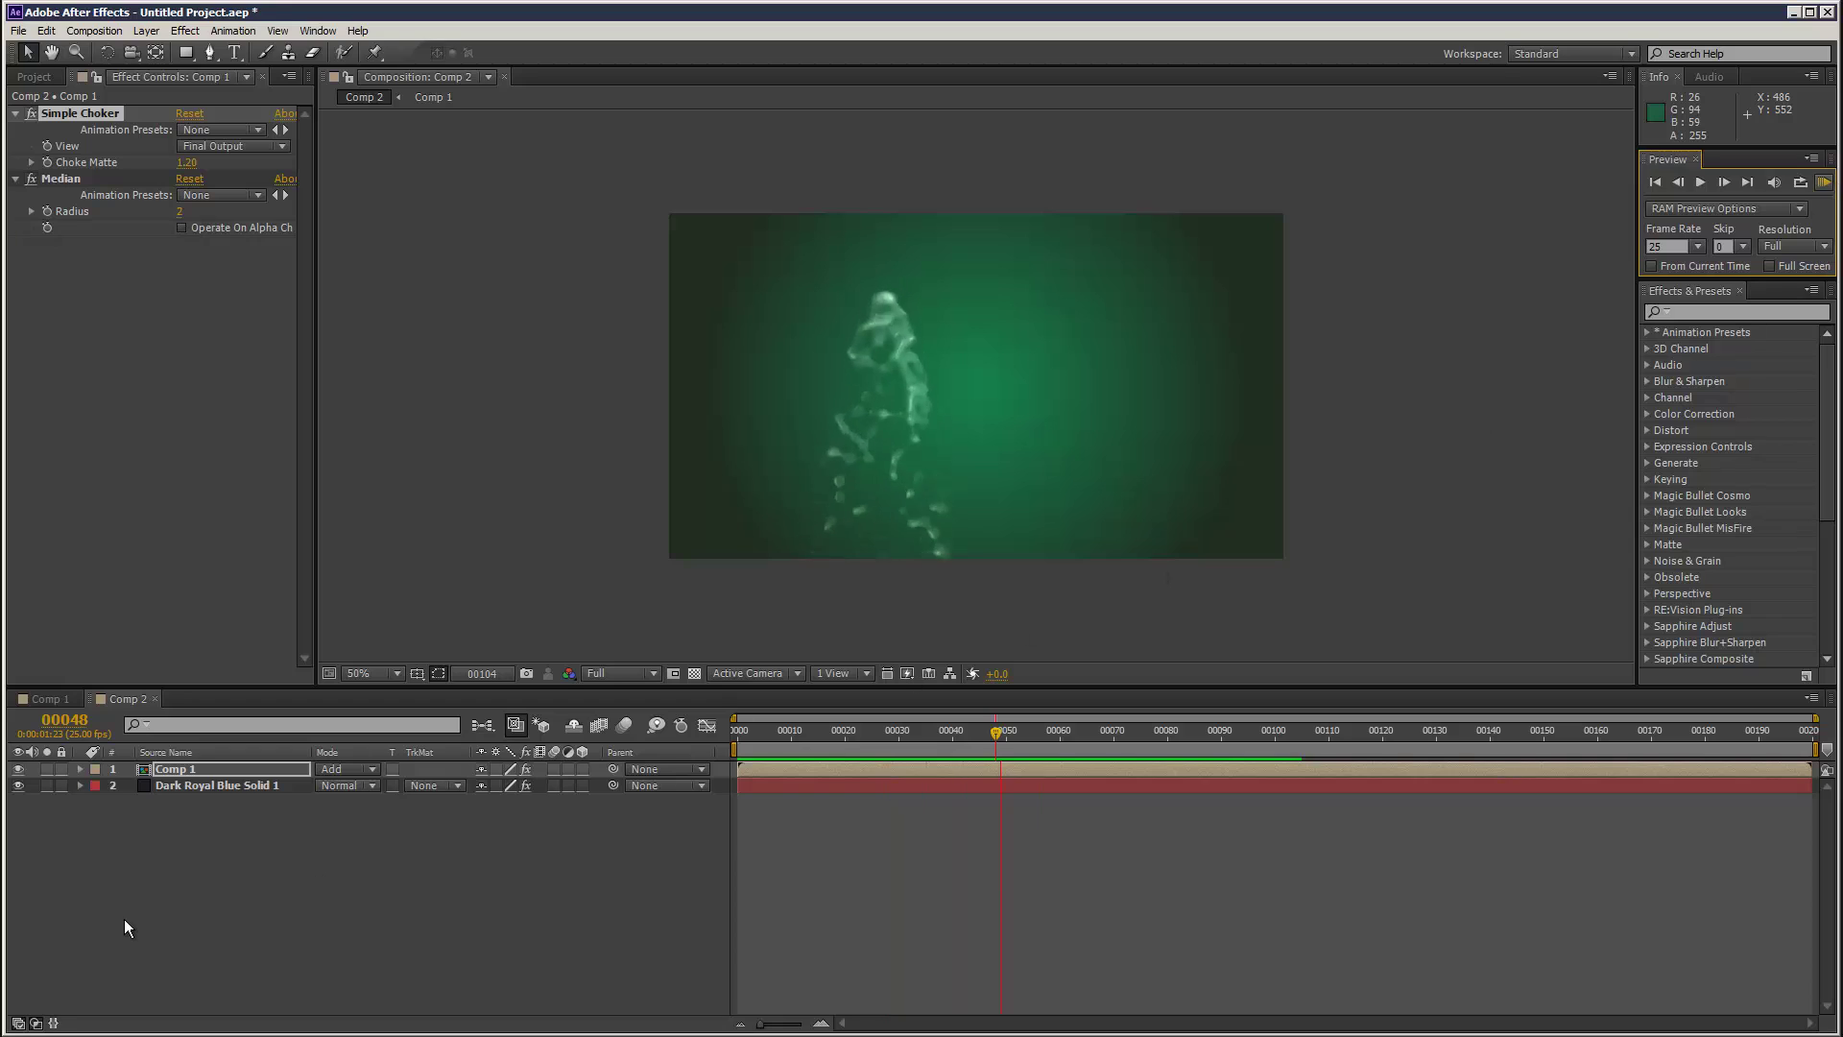
left_click(50, 697)
- Raise Particular's Particles/sec on the part layer to 220 and check the result in Comp 2
left_click(189, 831)
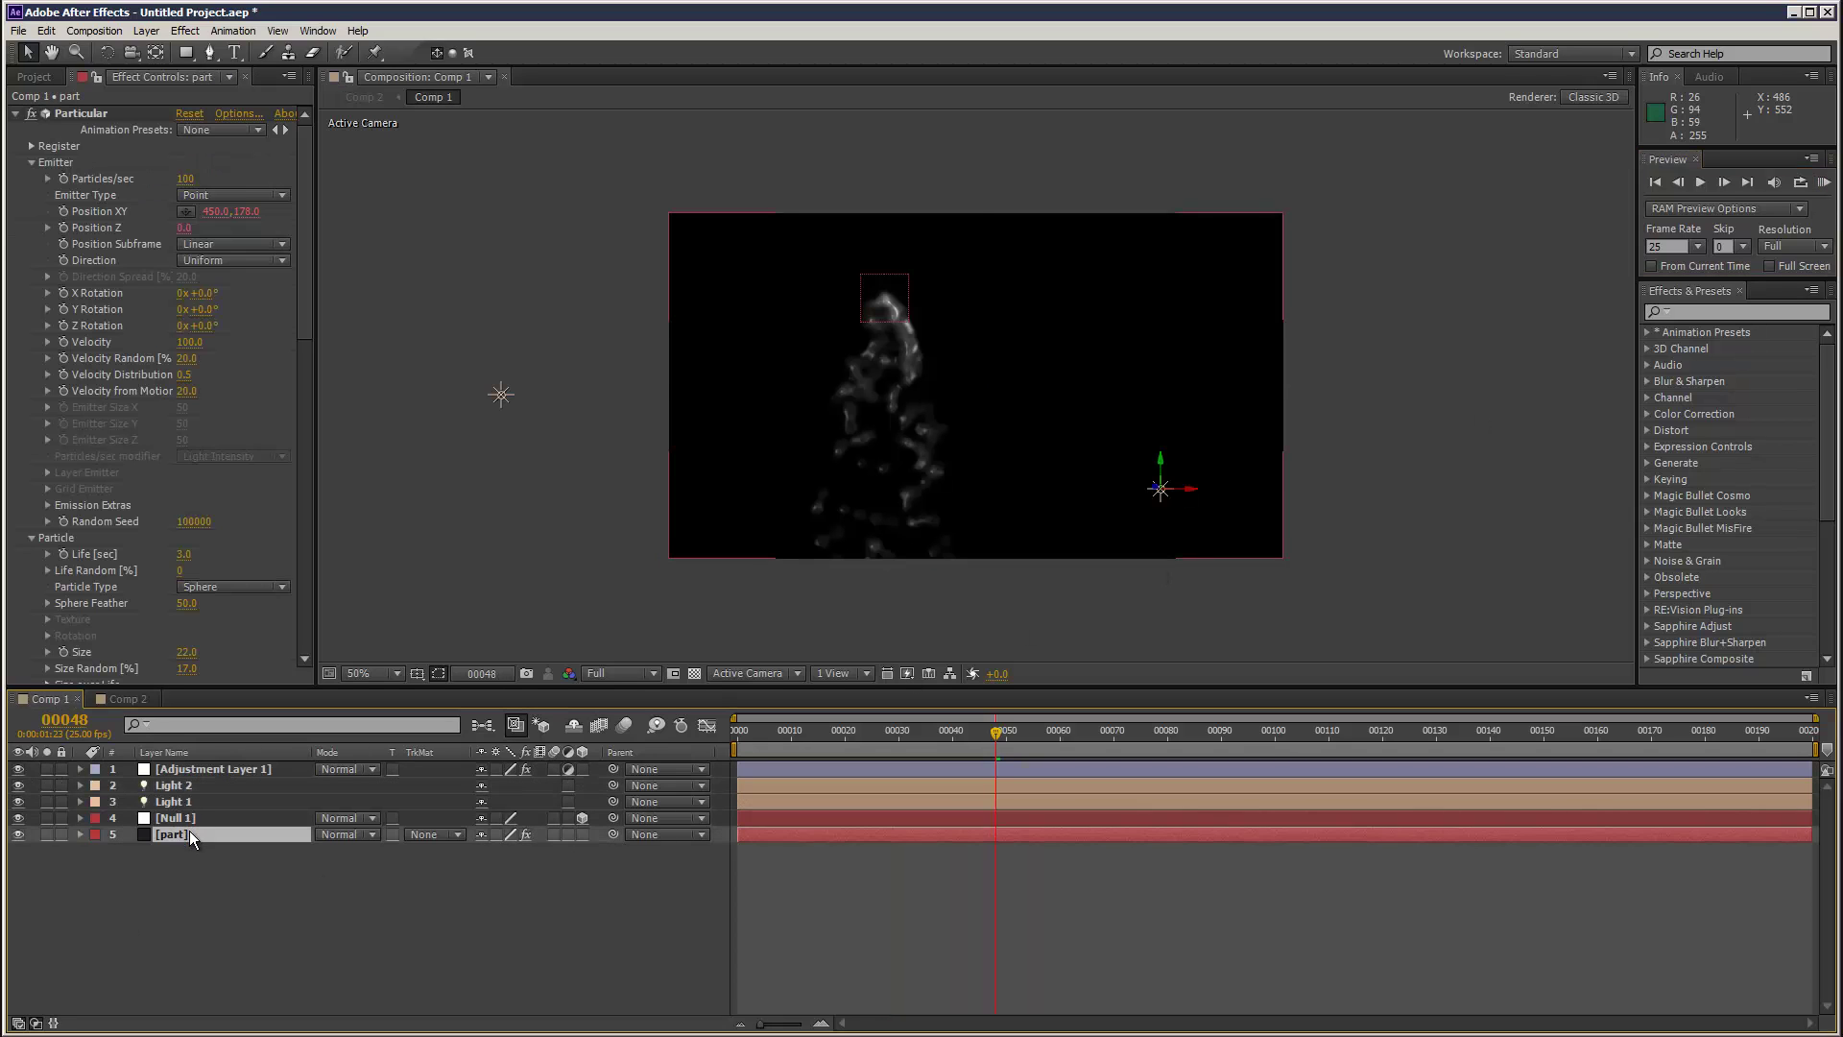
mouse_move(192, 179)
left_mouse_down()
mouse_move(241, 179)
mouse_move(201, 179)
left_mouse_up()
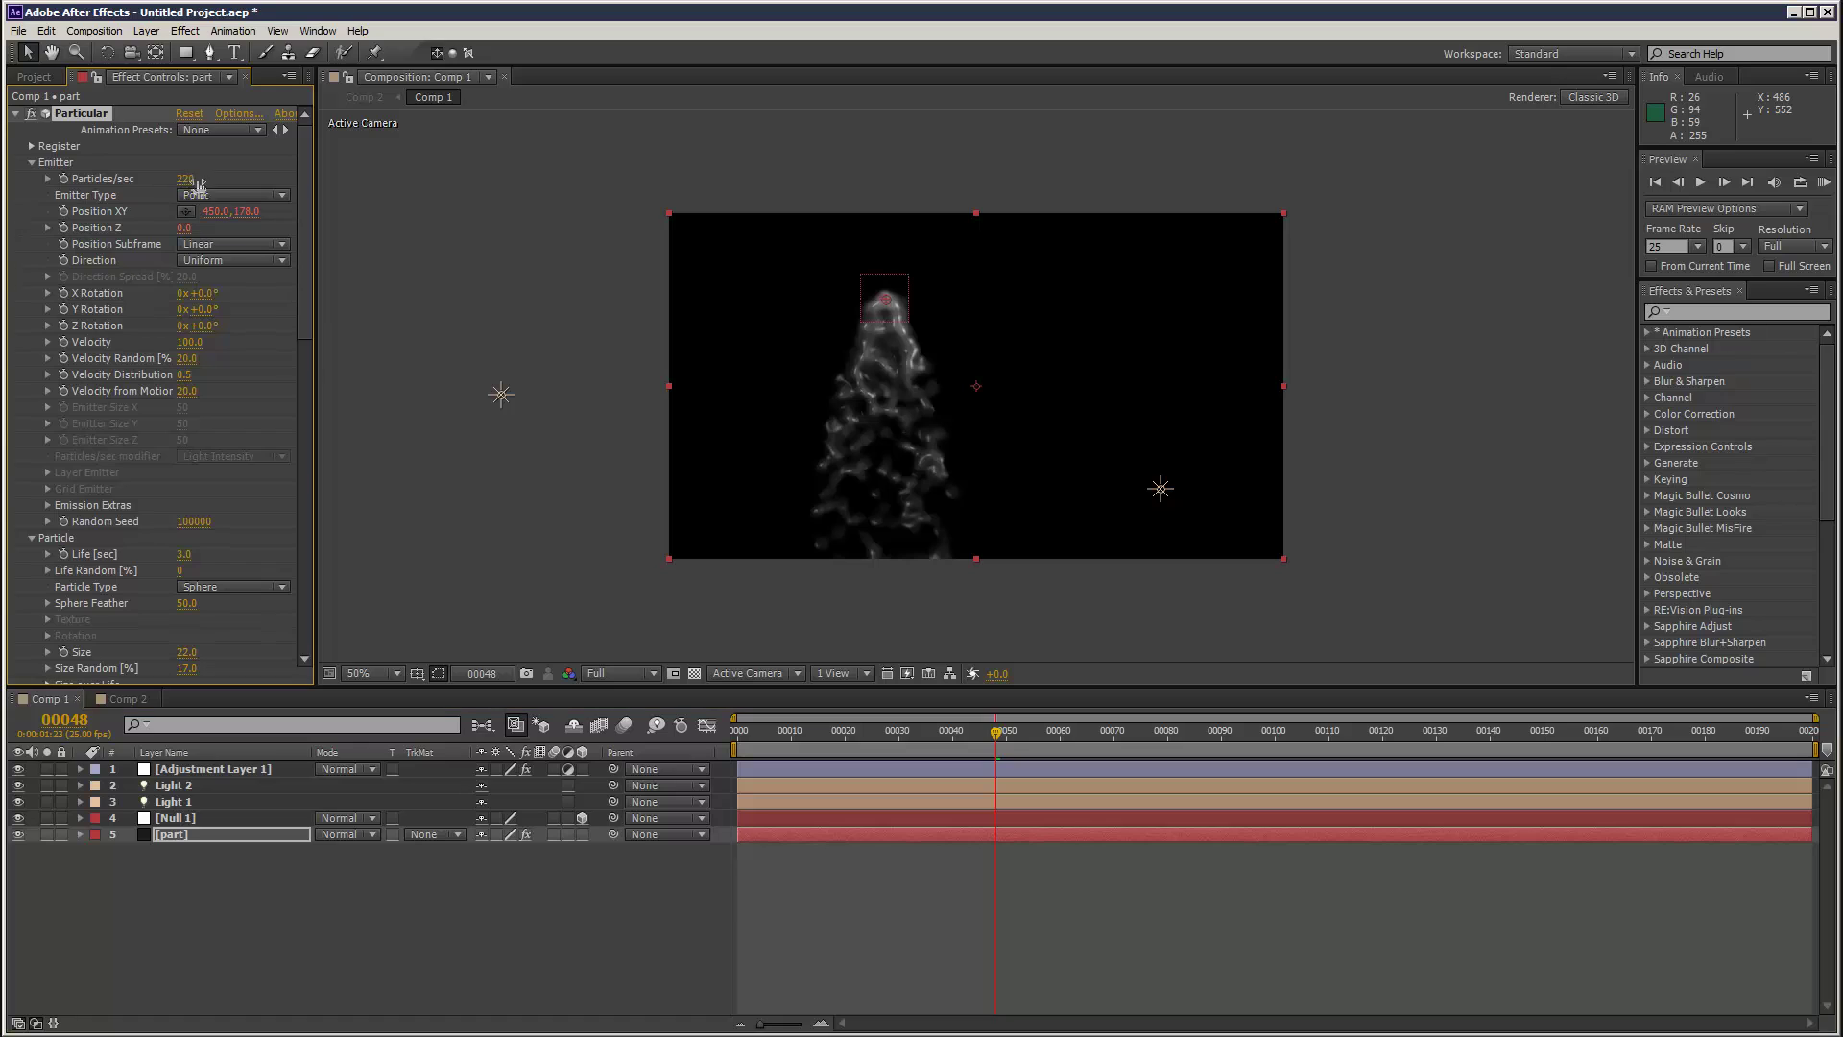
left_click(126, 699)
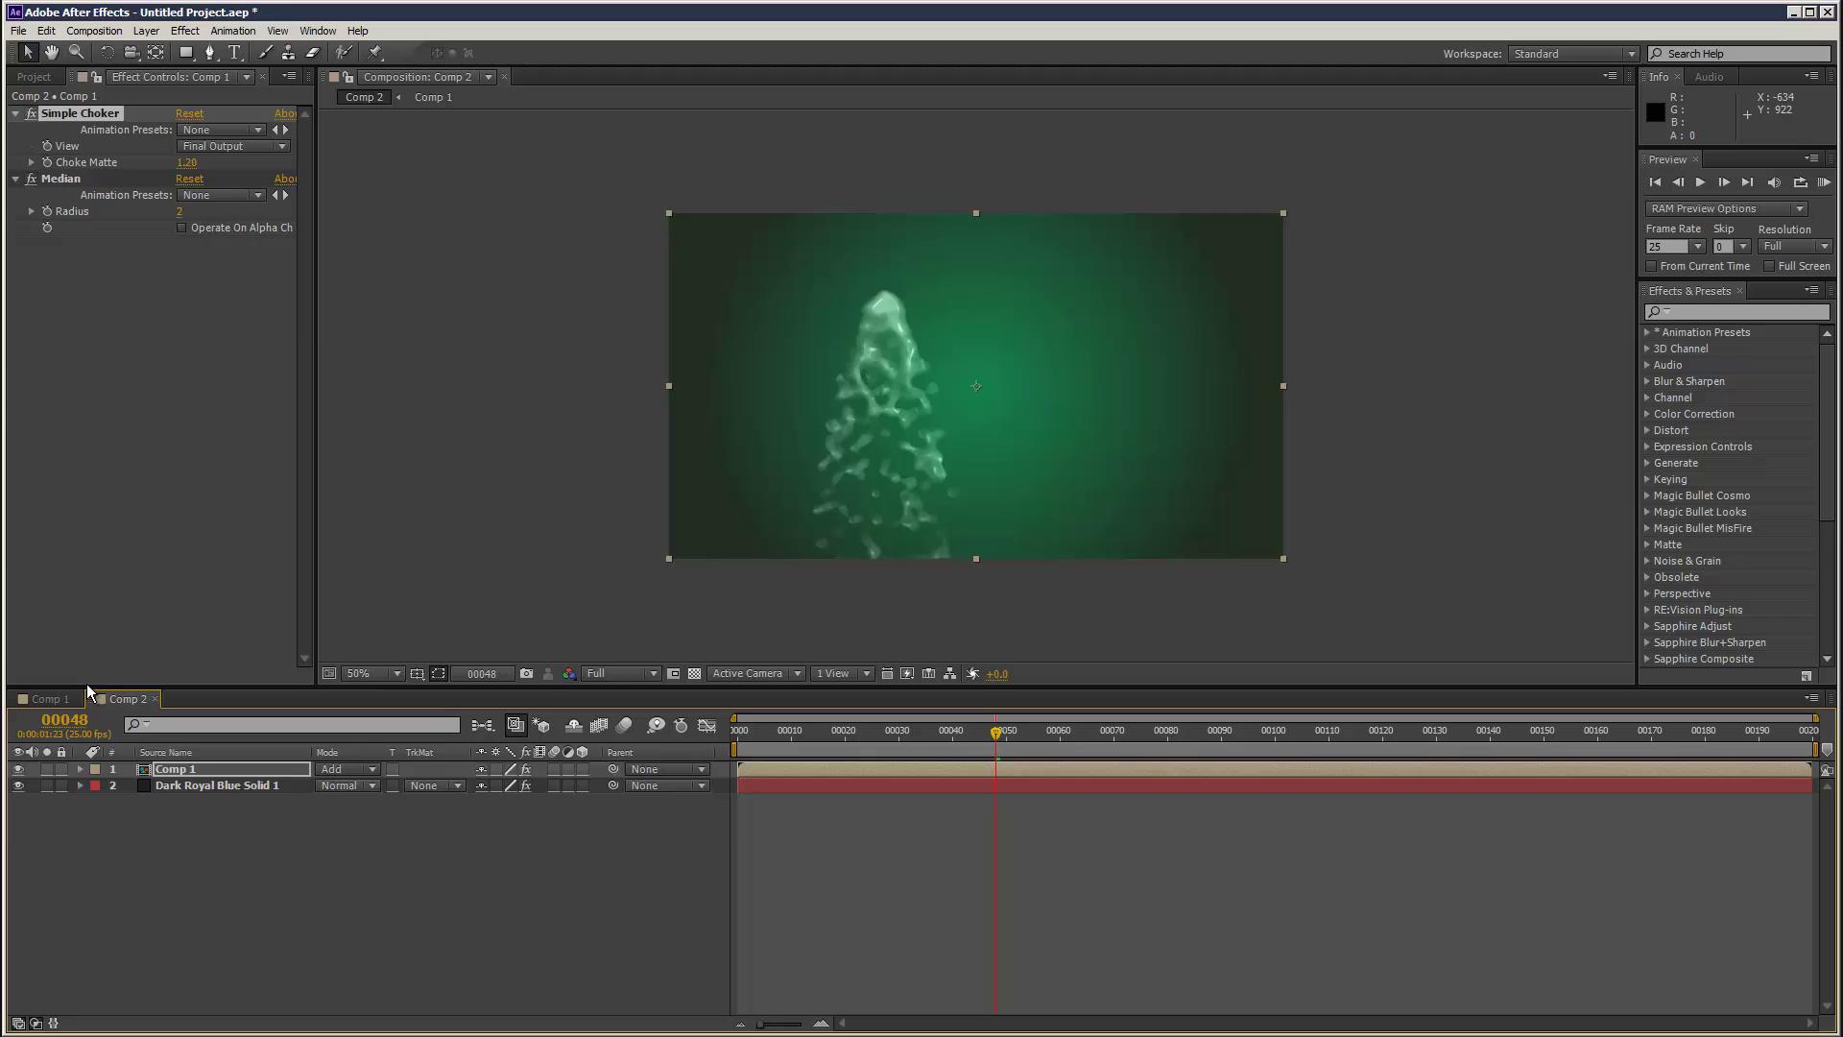
left_click(48, 699)
- Set Particular's Physics Gravity, trying 300 before settling on 250
scroll(182, 246, "down", 10)
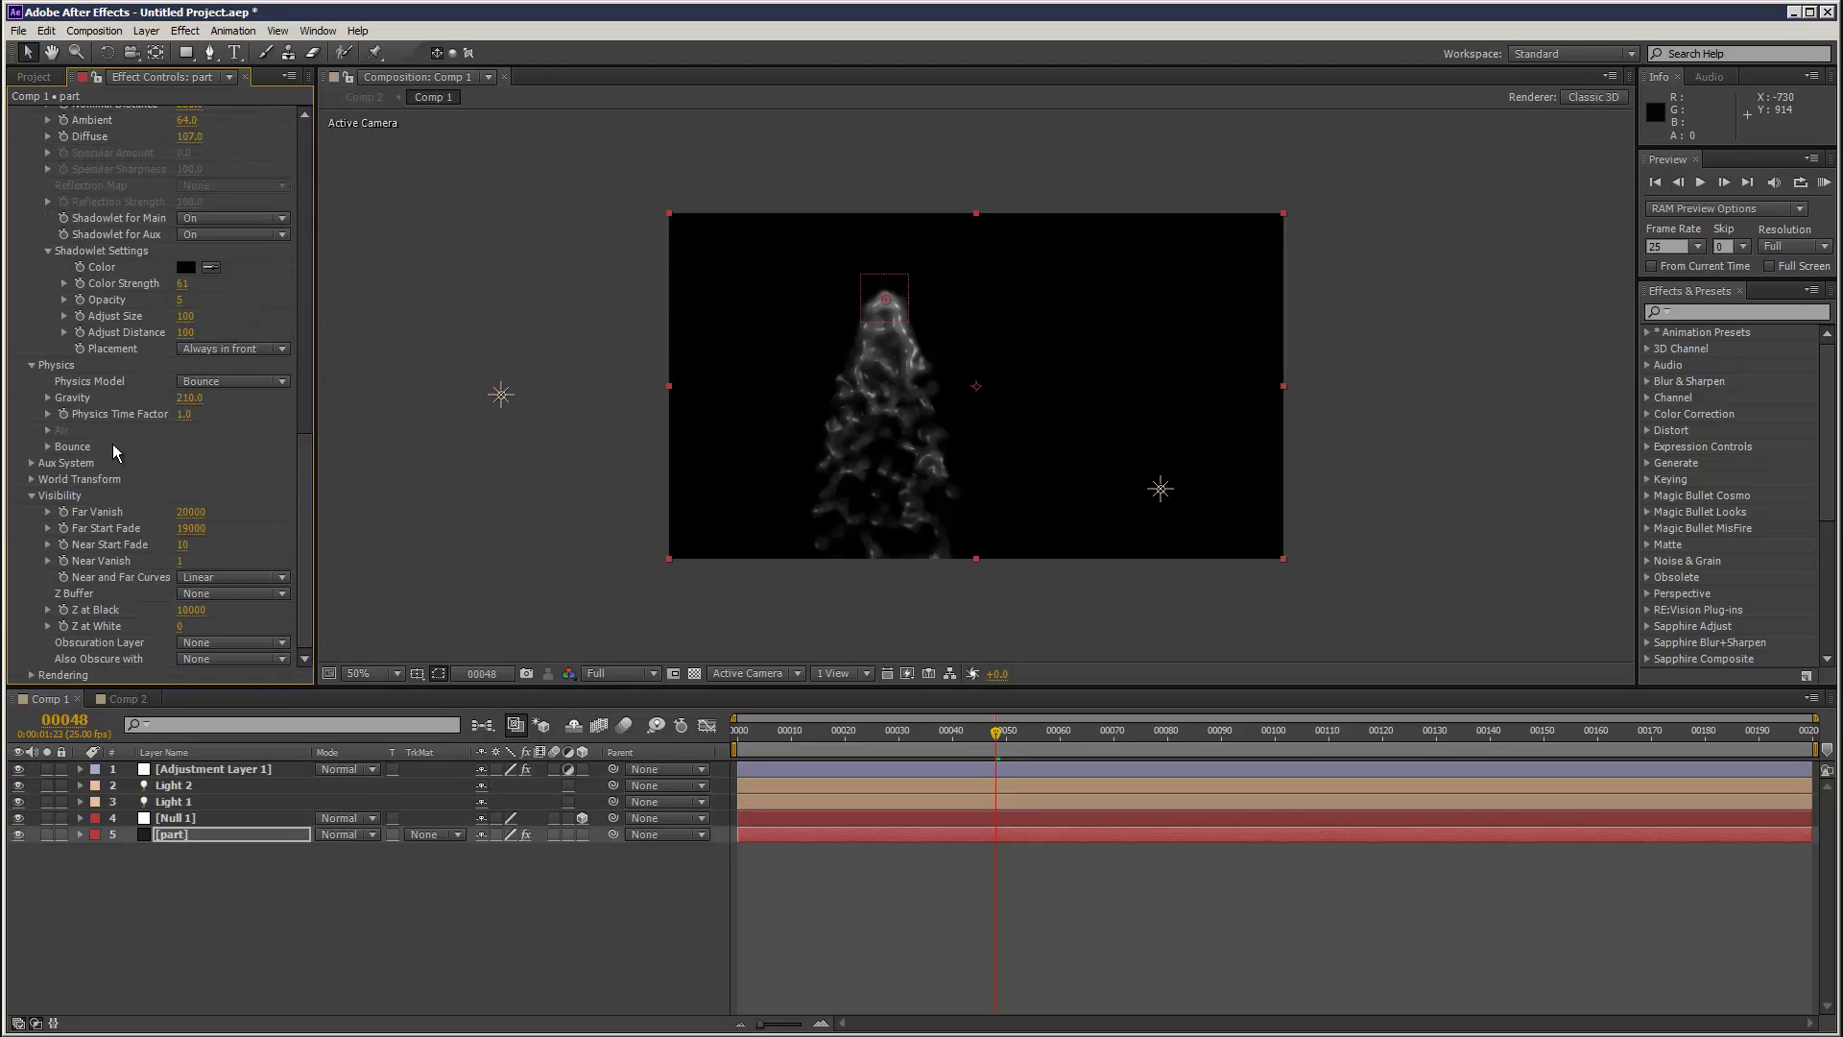
left_click(192, 397)
type("300")
key("Return")
left_click(189, 397)
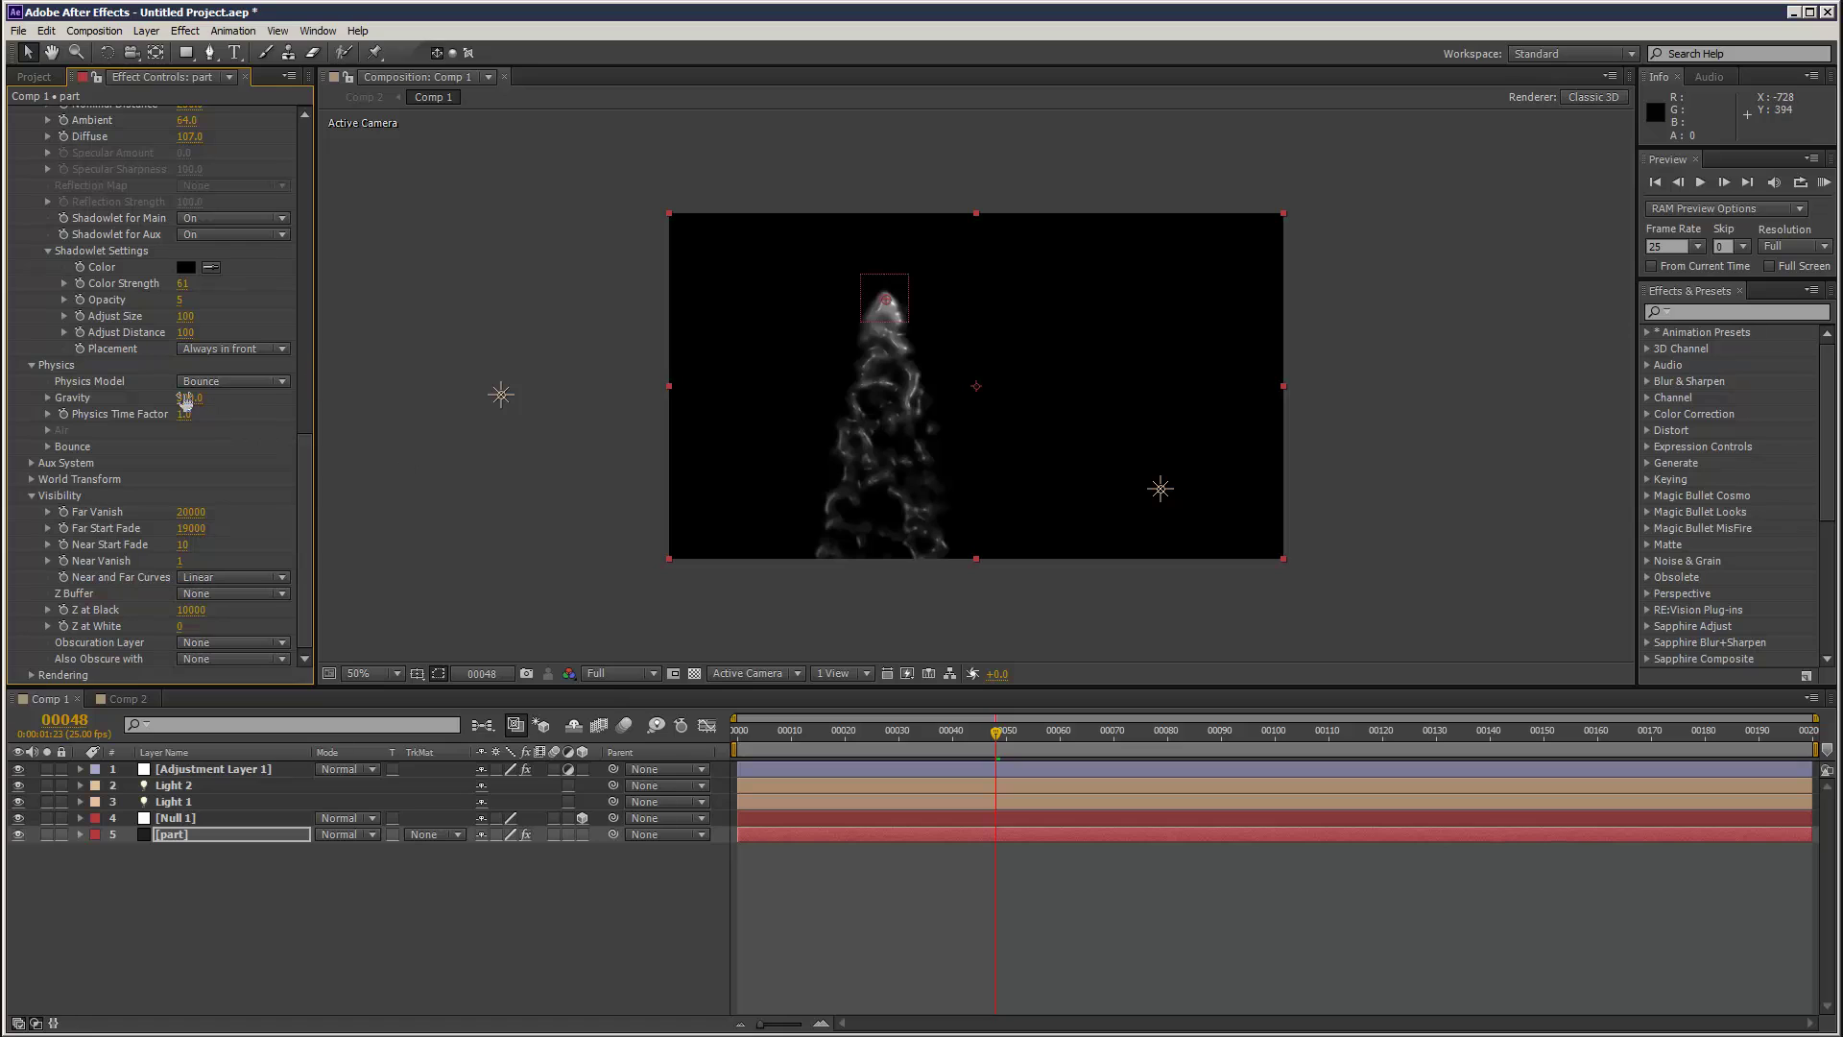
type("25")
key("Return")
- Return to Particular's Emitter settings to edit Velocity Random
scroll(183, 246, "up", 10)
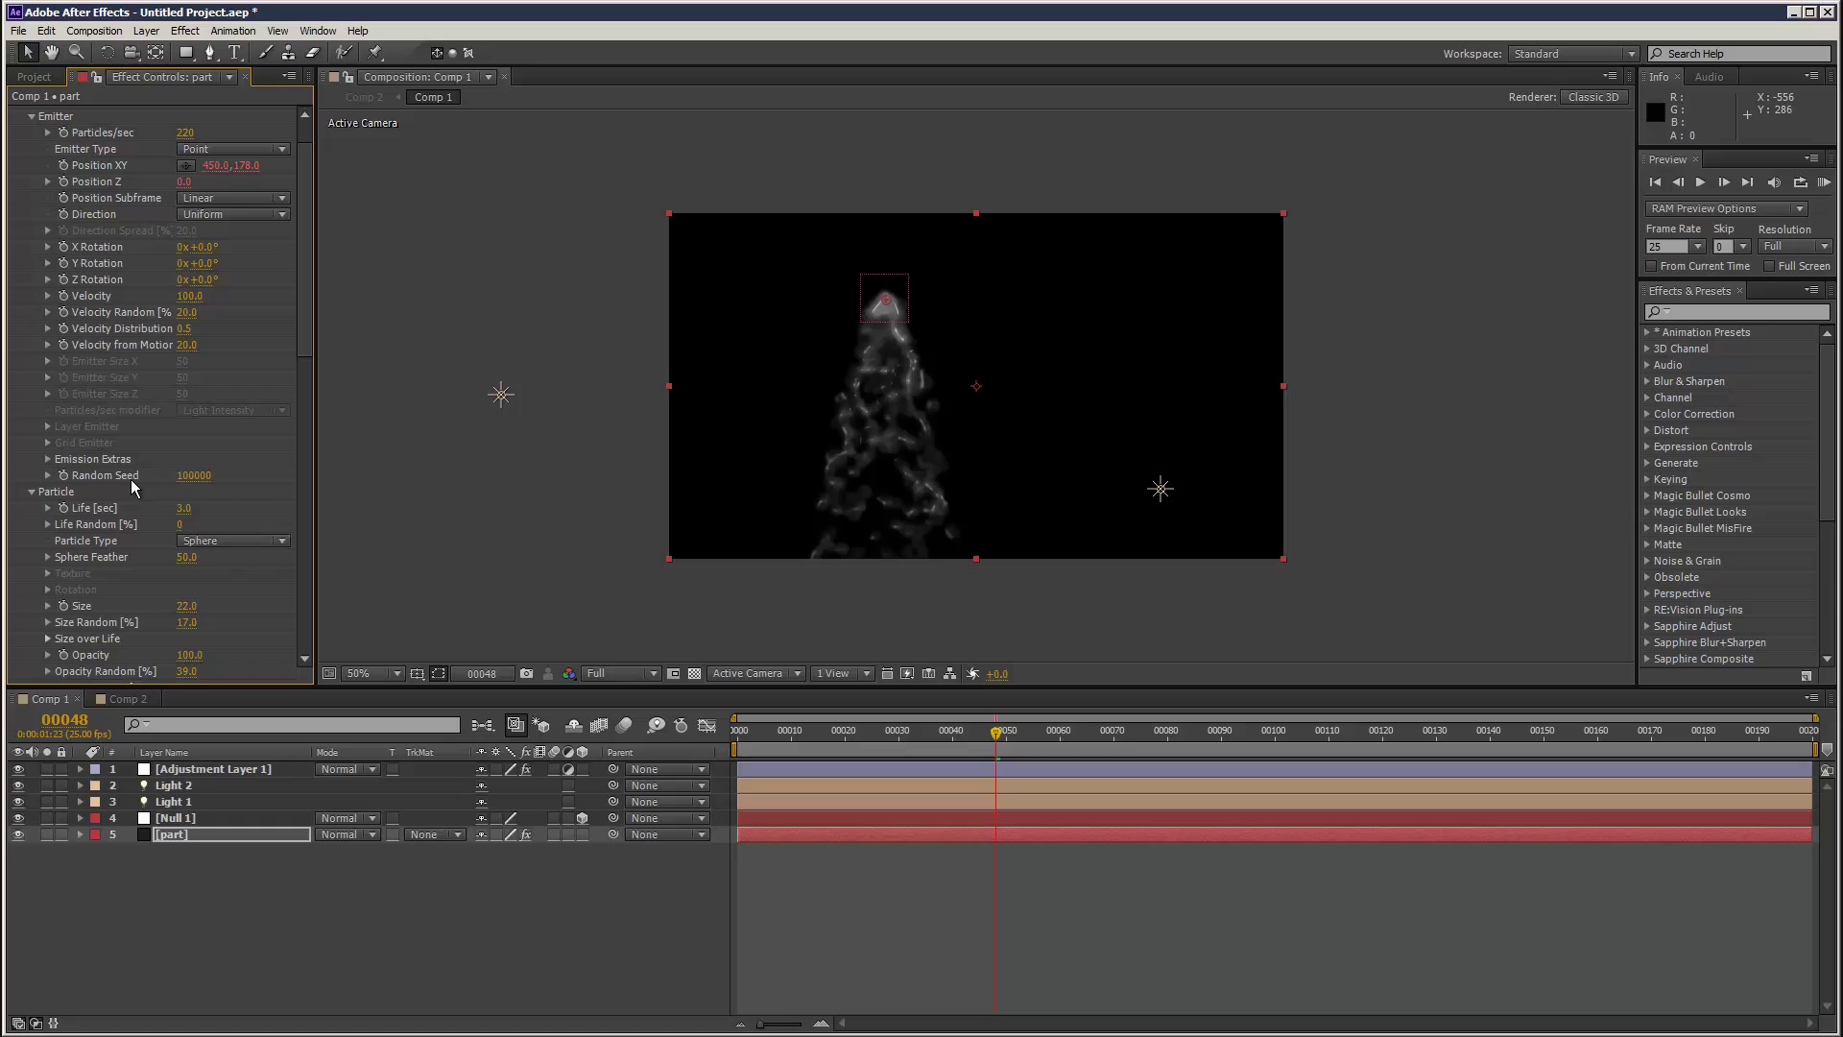
left_click_drag(306, 286, 314, 192)
left_click(187, 223)
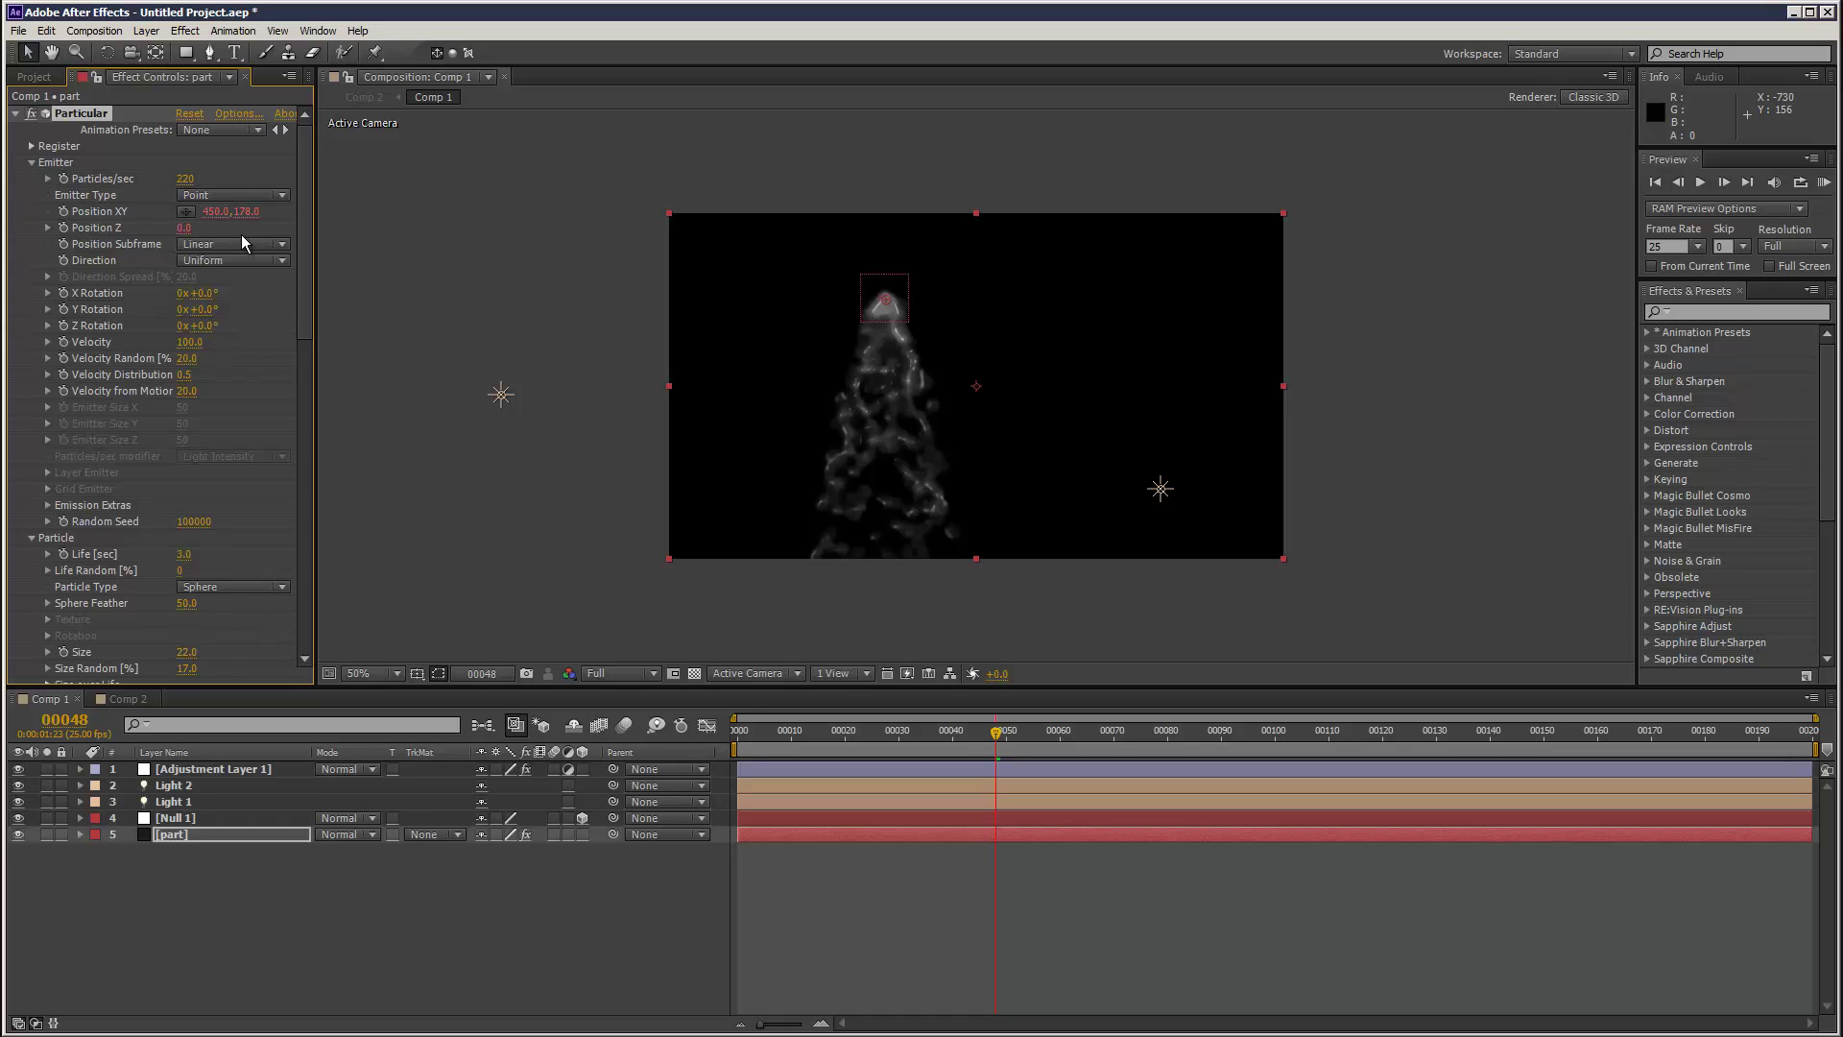
- Increase Velocity Random and adjust Velocity from Motion in Particular's Emitter
left_click(240, 193)
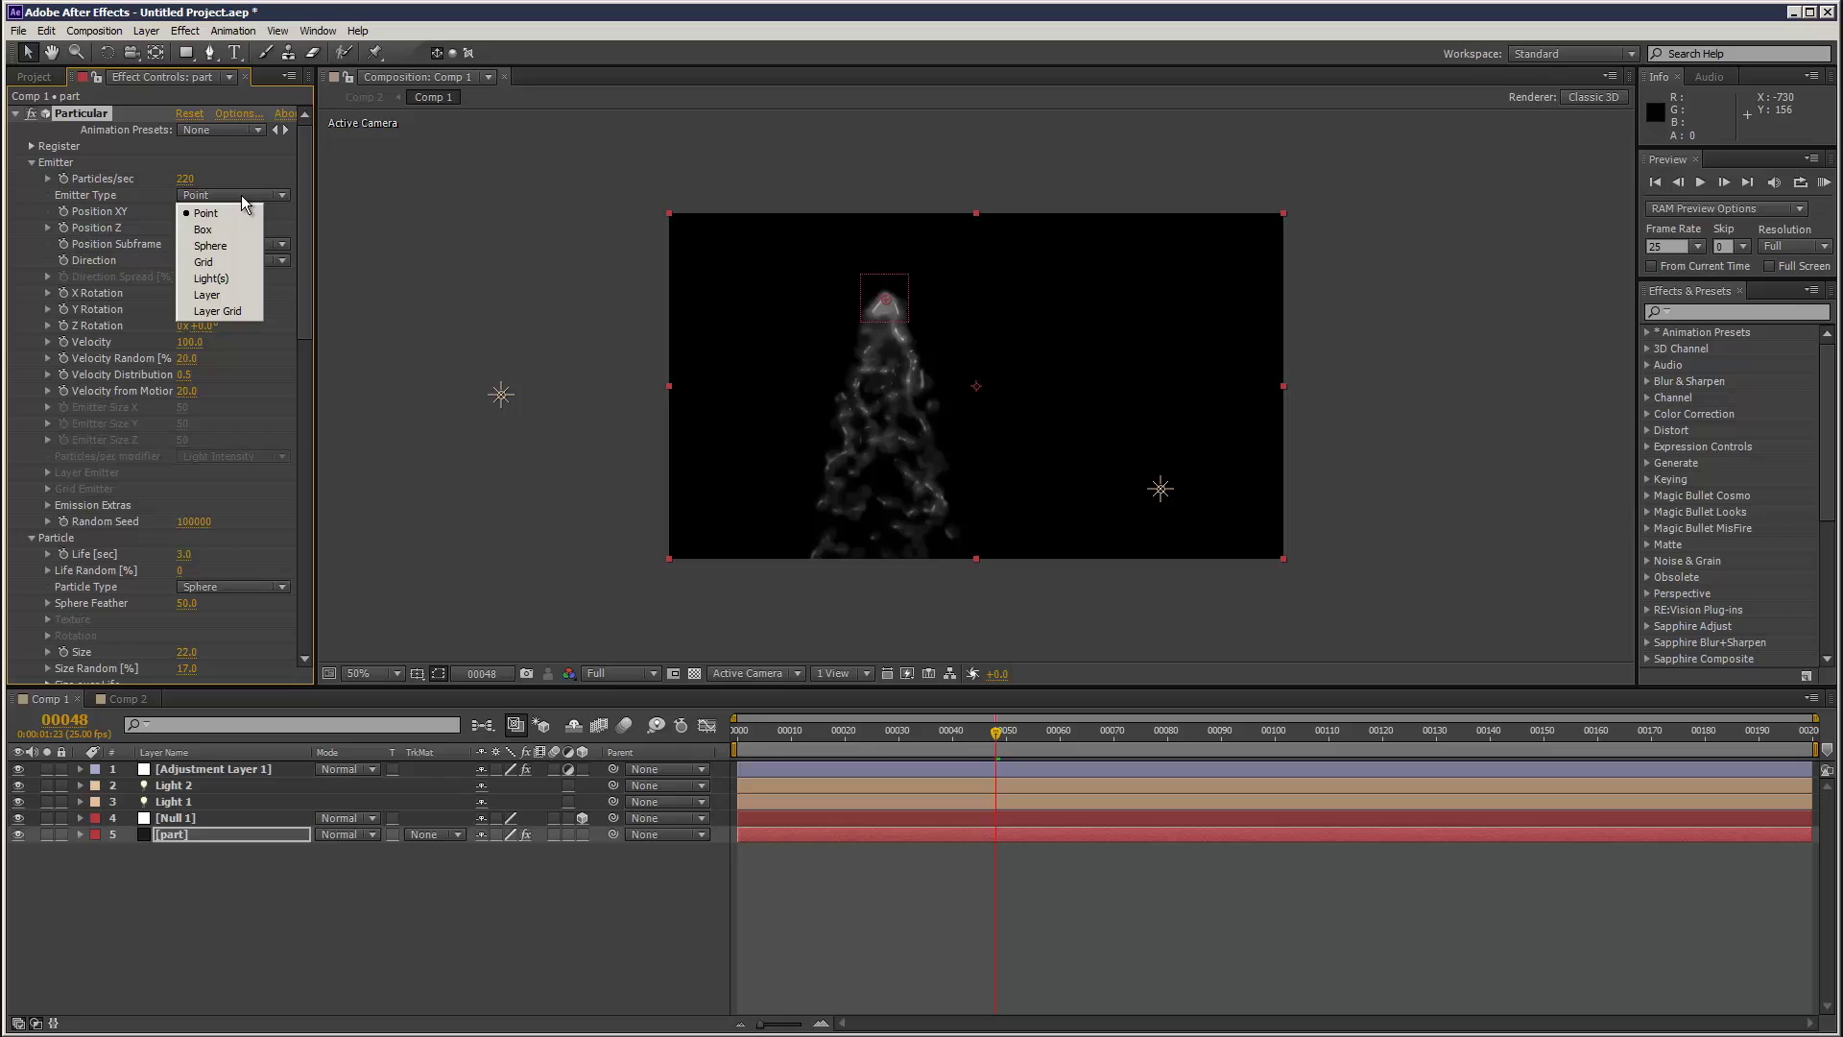
left_click(299, 217)
mouse_move(304, 213)
left_mouse_down()
mouse_move(344, 503)
mouse_move(324, 220)
left_mouse_up()
left_click_drag(191, 373, 178, 373)
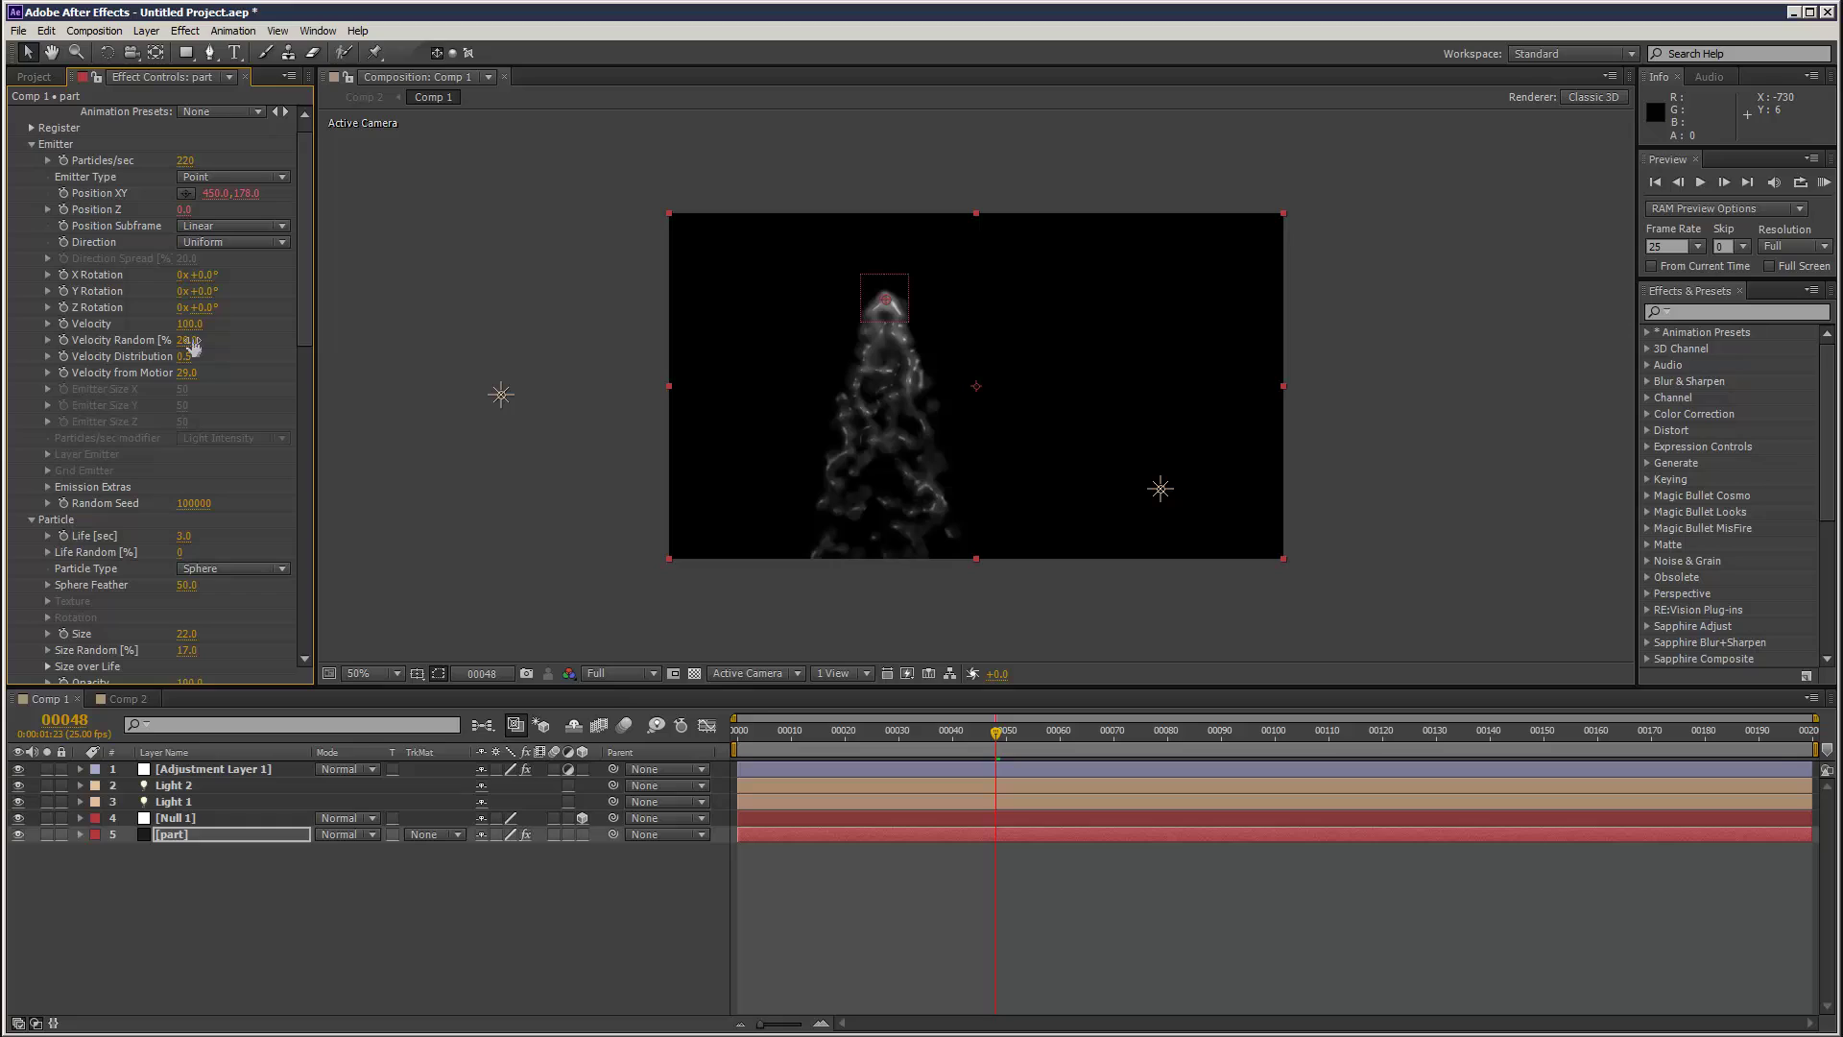
left_click_drag(188, 341, 199, 343)
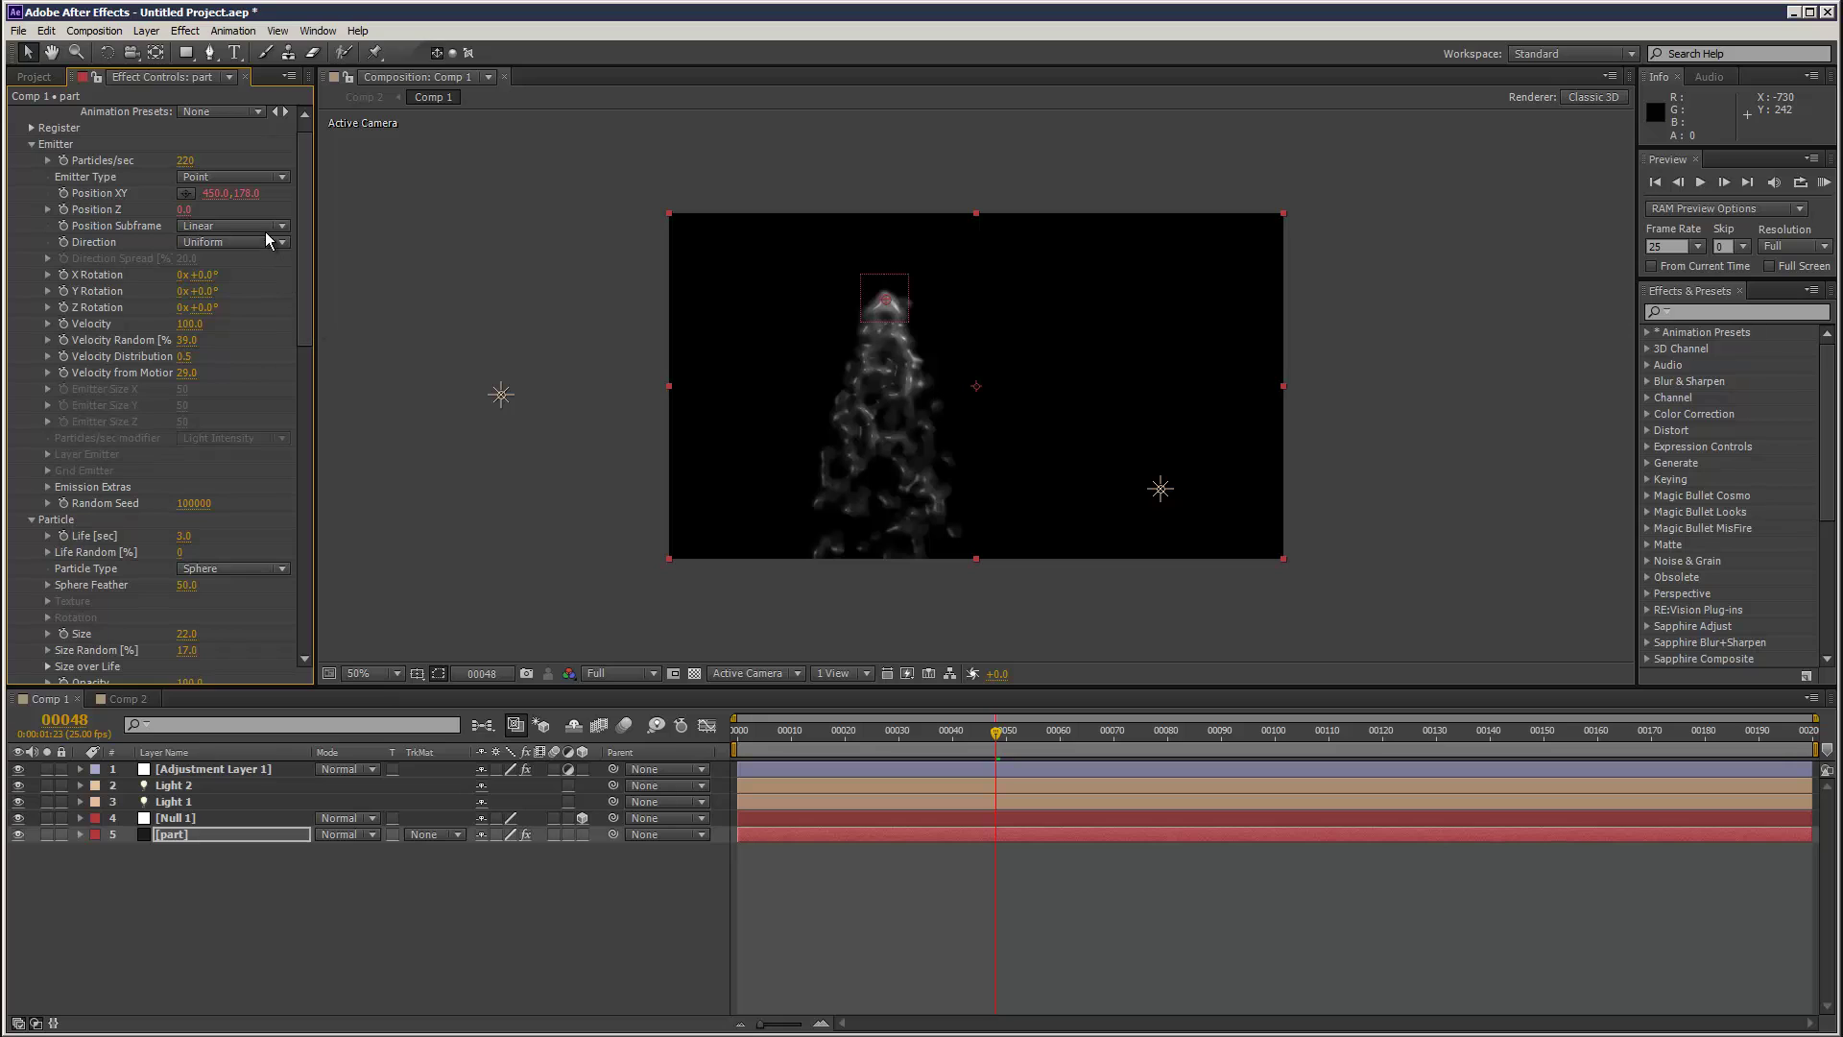
mouse_move(304, 242)
left_mouse_down()
mouse_move(334, 567)
mouse_move(327, 188)
left_mouse_up()
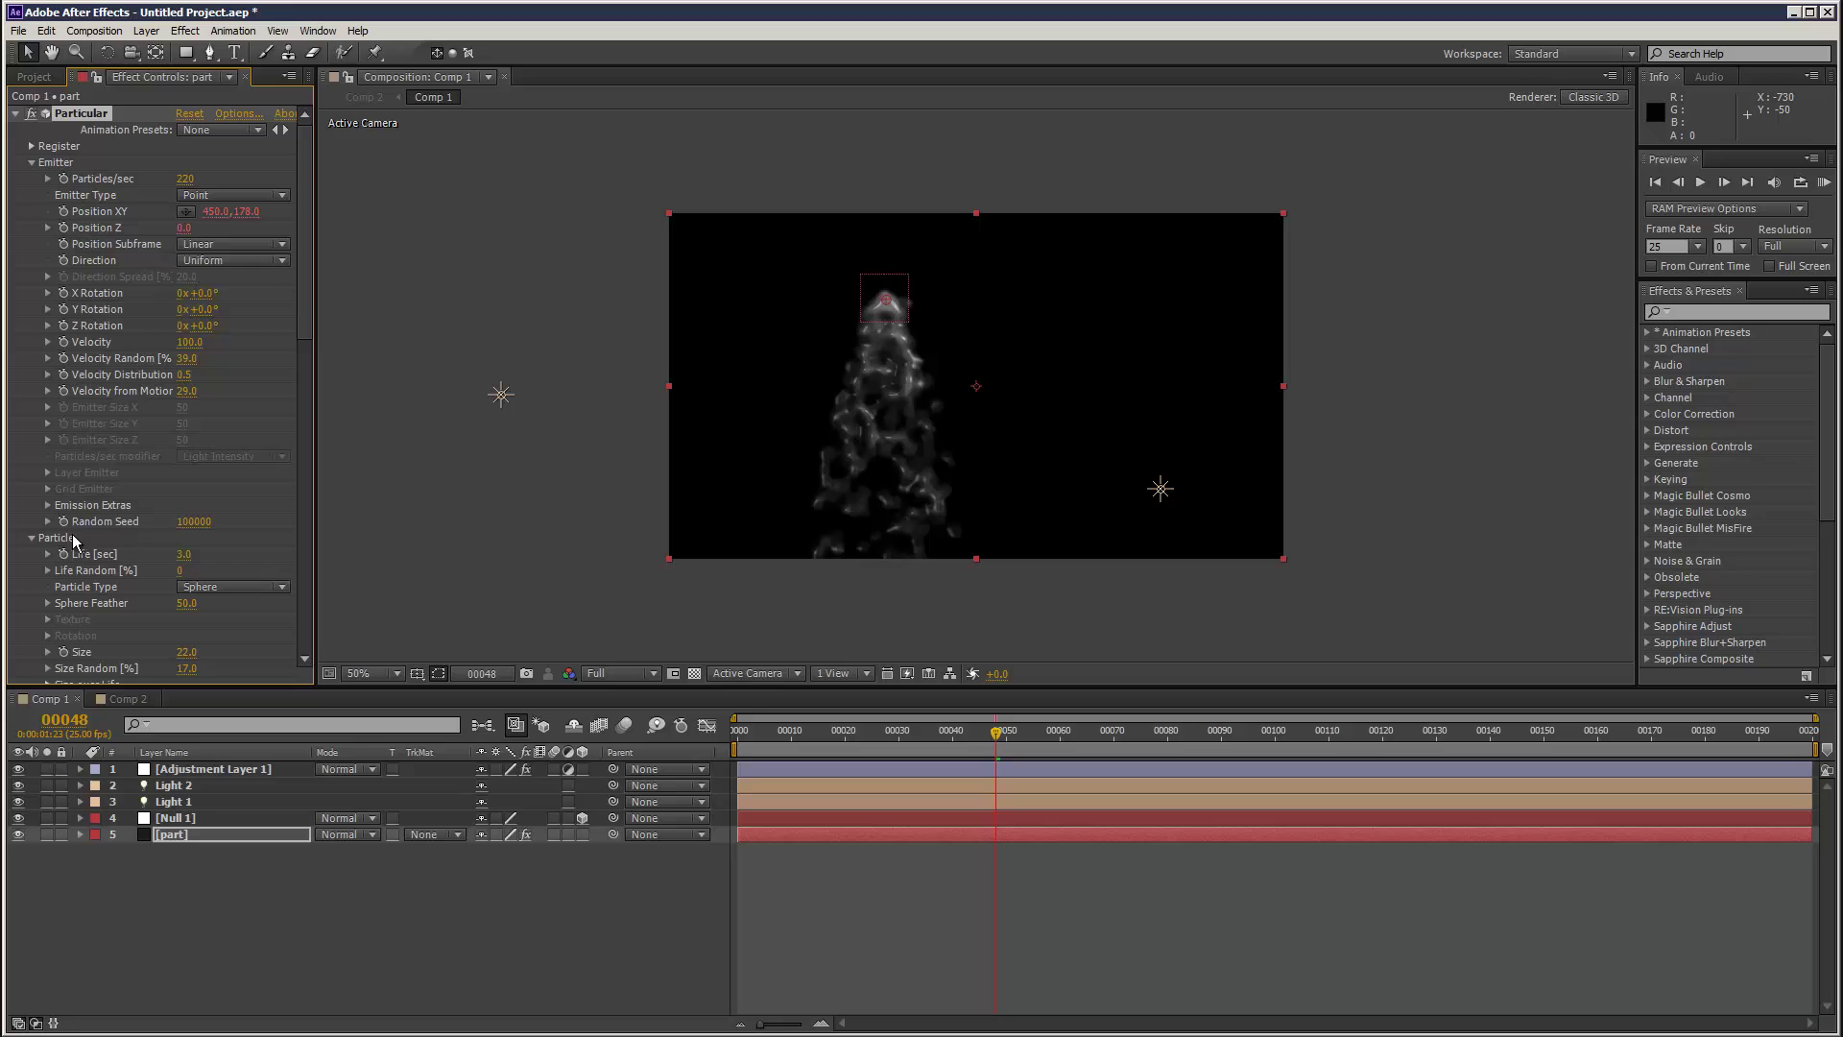
- Switch the Emitter Type to Sphere with Emitter Size X, Y and Z of 2
left_click(48, 505)
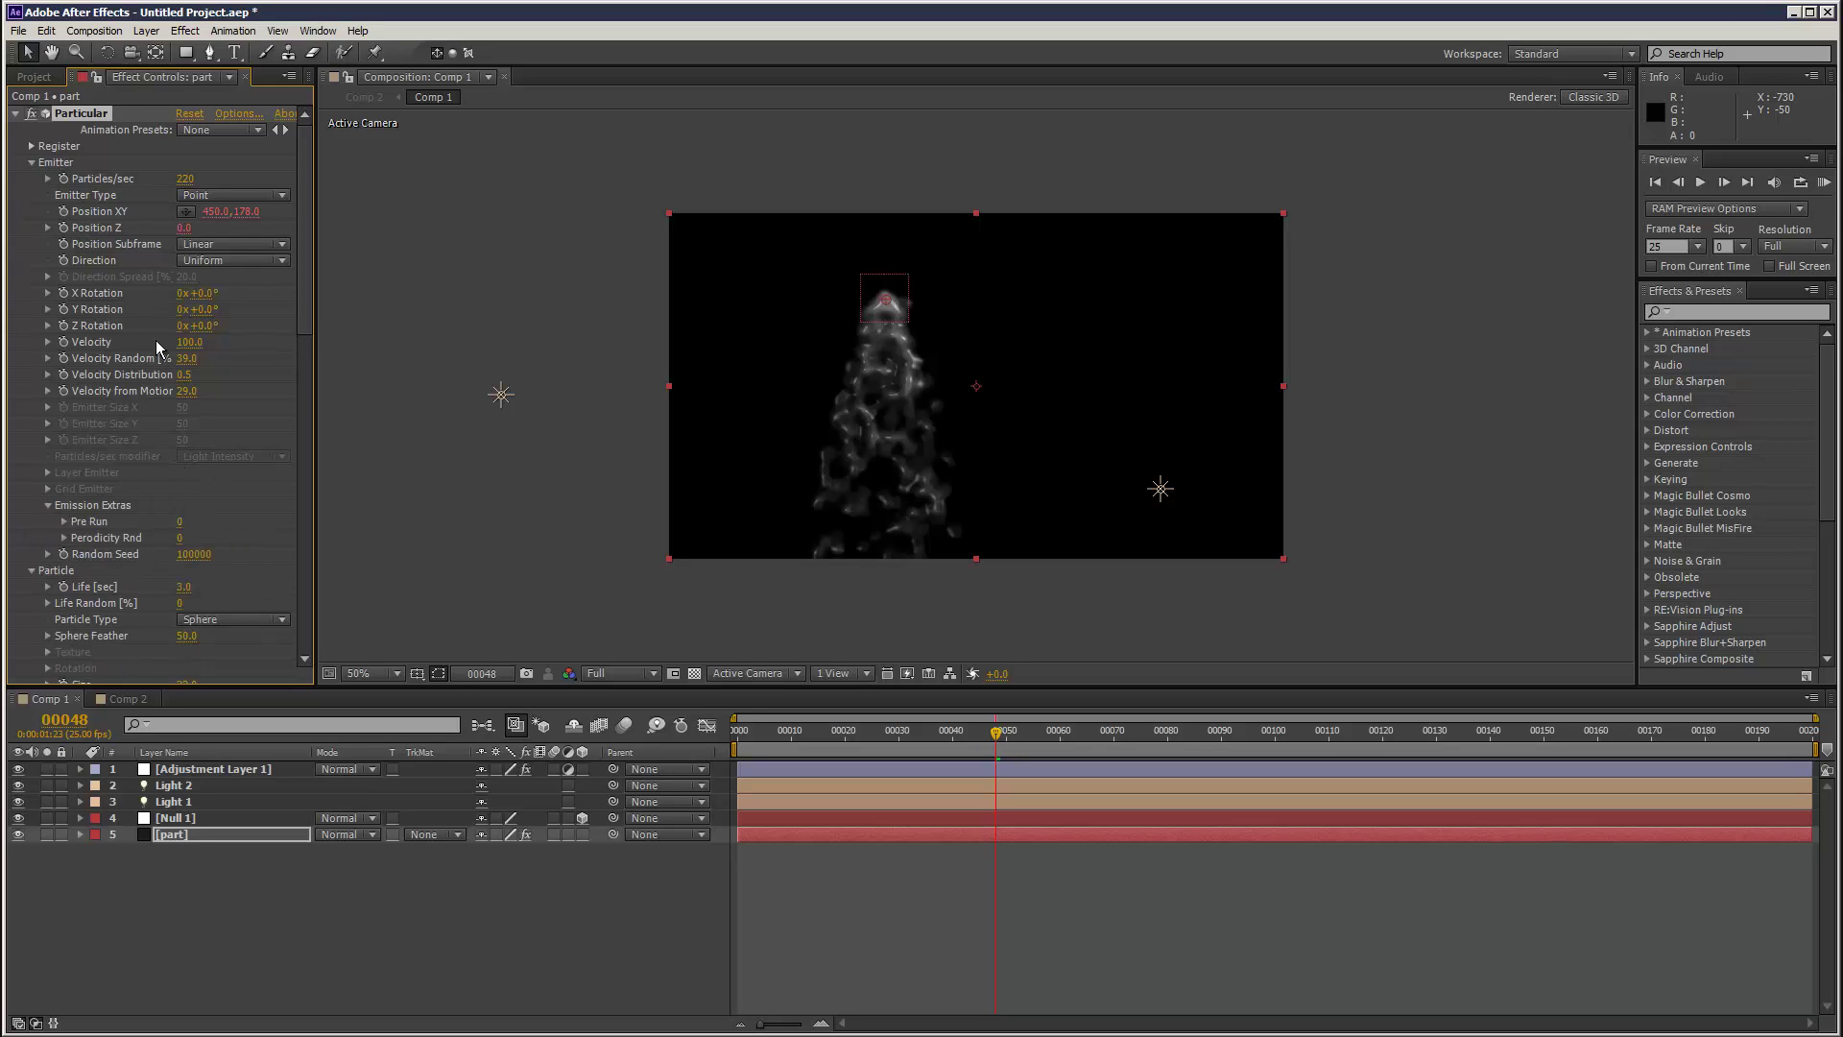
left_click(220, 196)
left_click(212, 246)
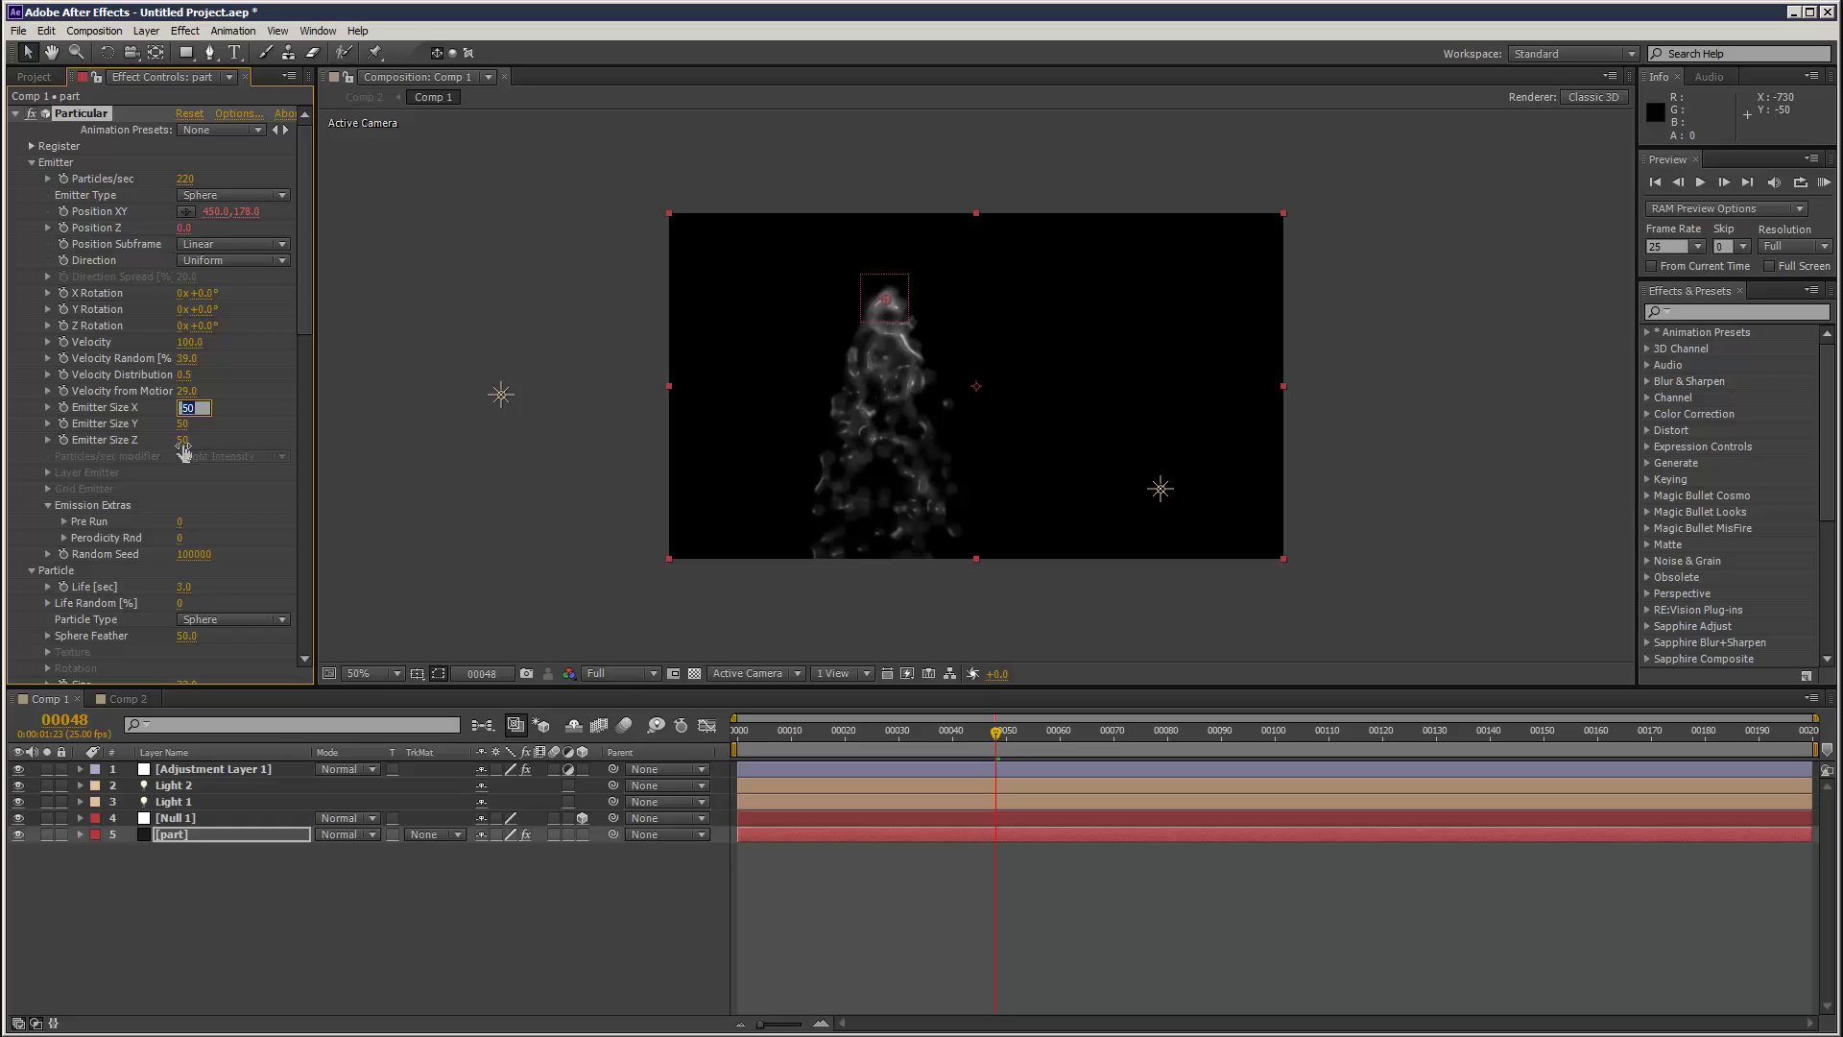
type("2")
key("Tab")
type("2")
key("Tab")
type("2")
key("Return")
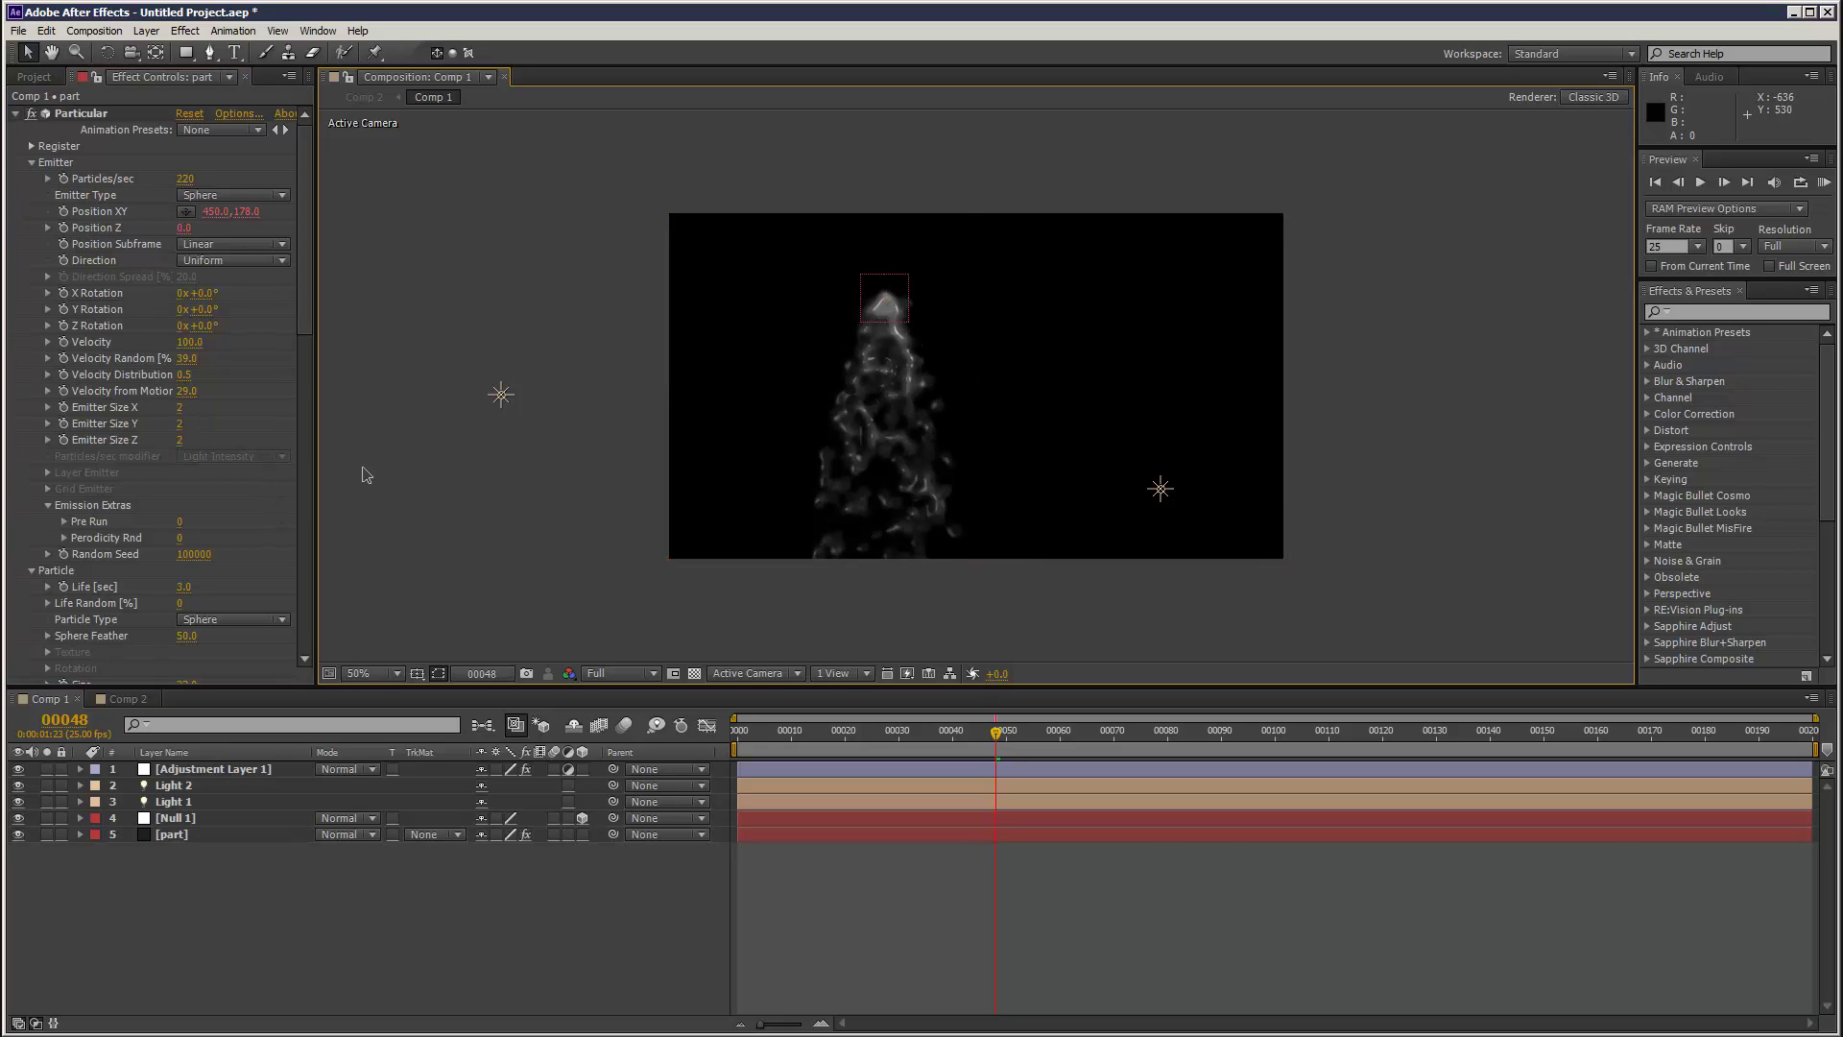
left_click(363, 475)
- RAM-preview the denser, sphere-emitted liquid fountain in Comp 2 and replay it from the start
left_click(128, 698)
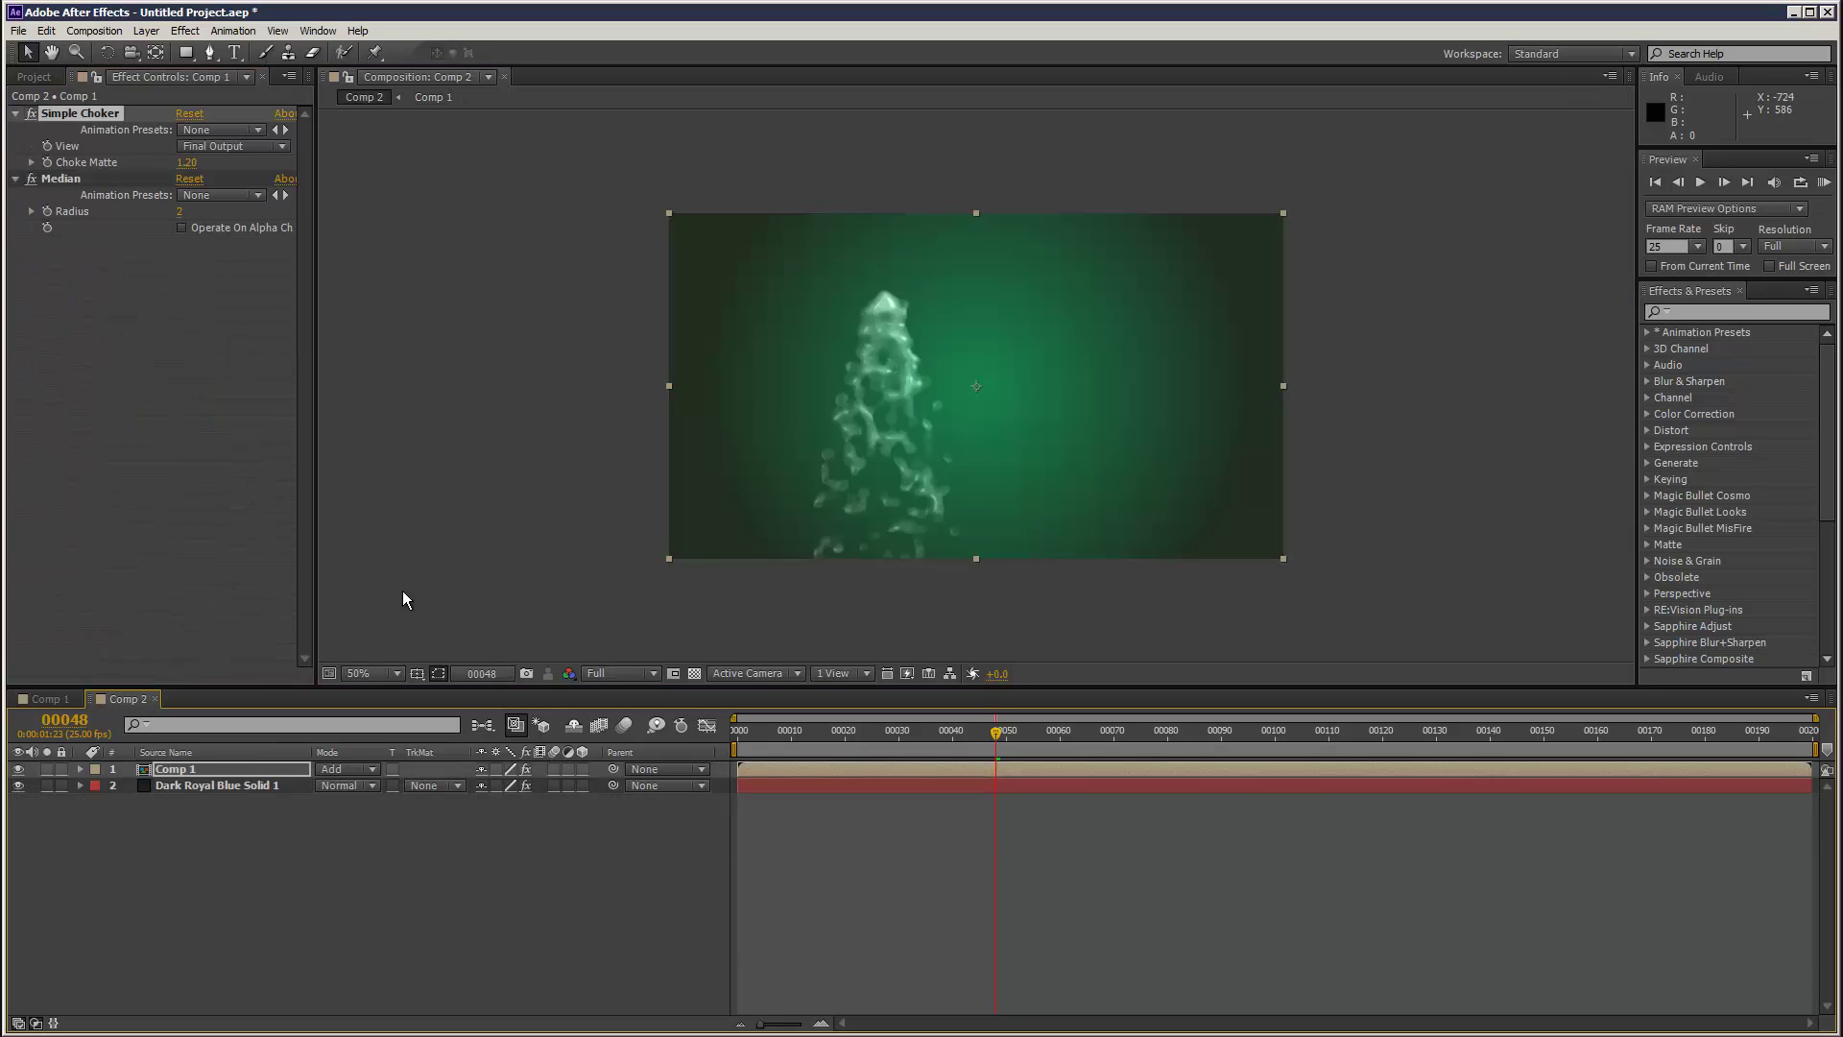
left_click(55, 699)
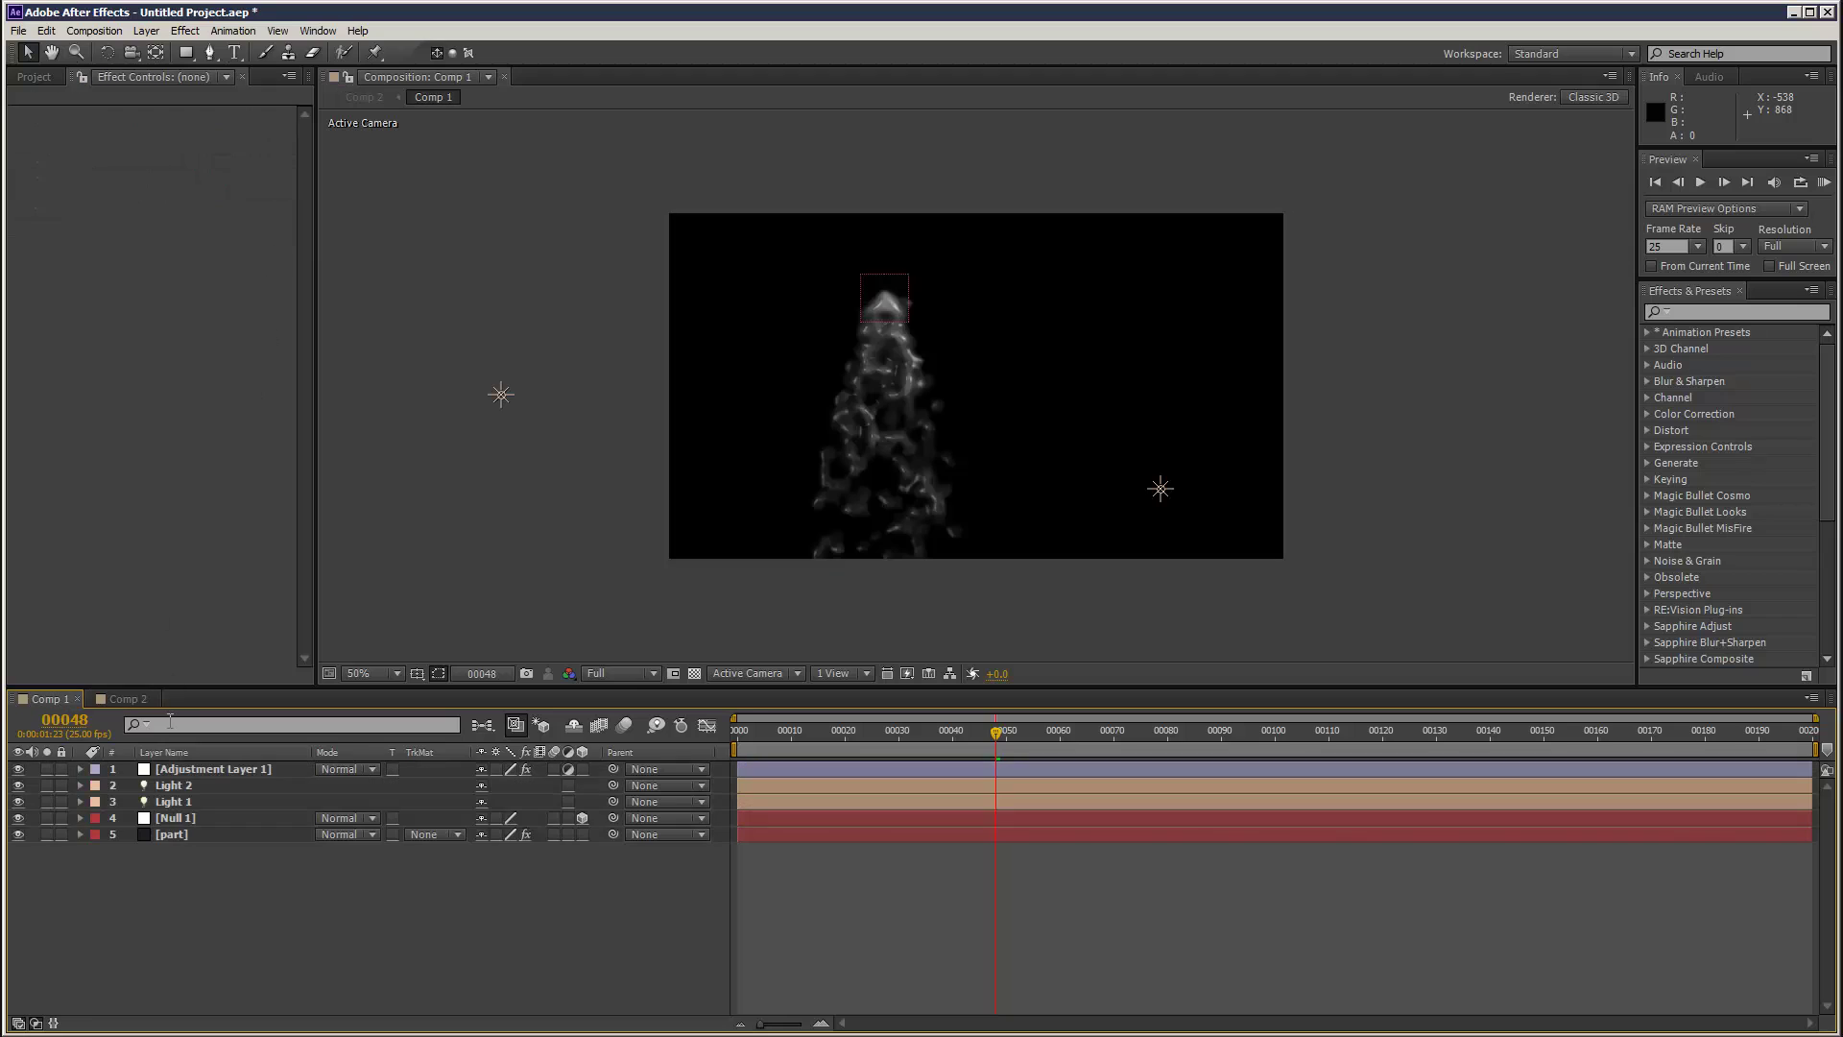
left_click(135, 698)
left_click(1816, 186)
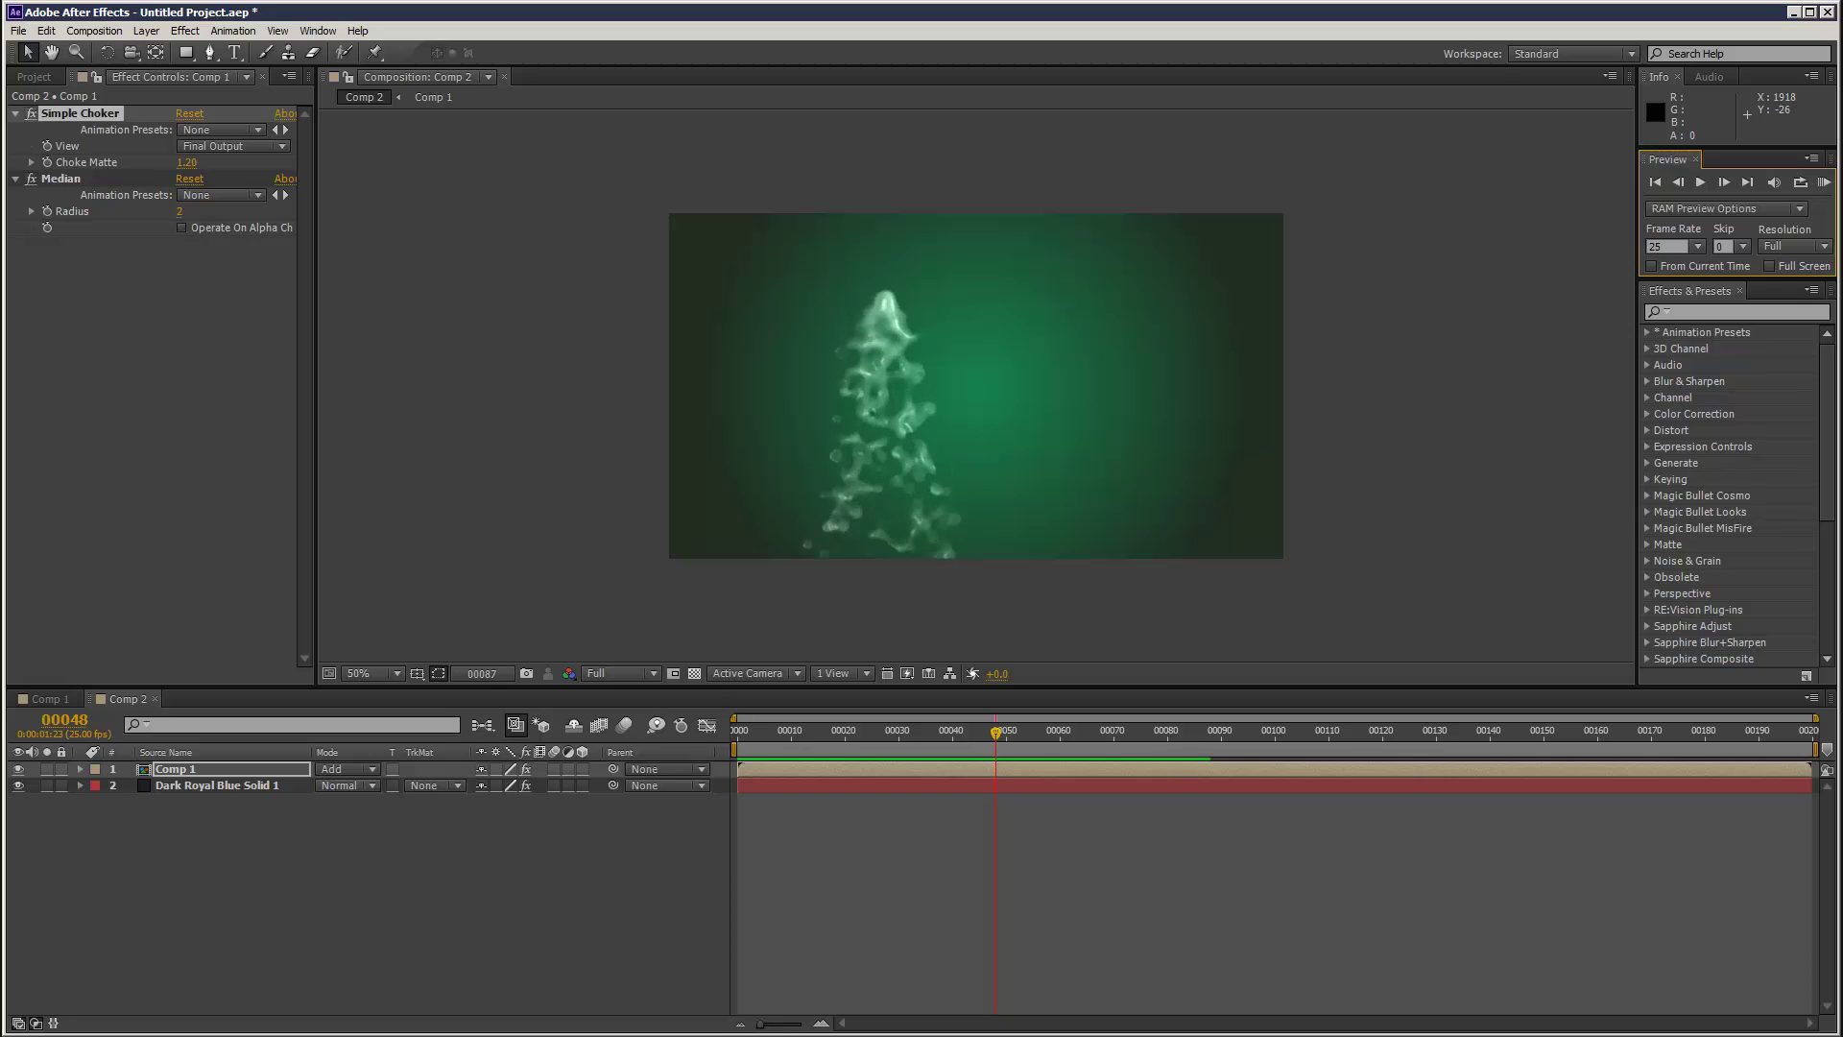
left_click(1824, 185)
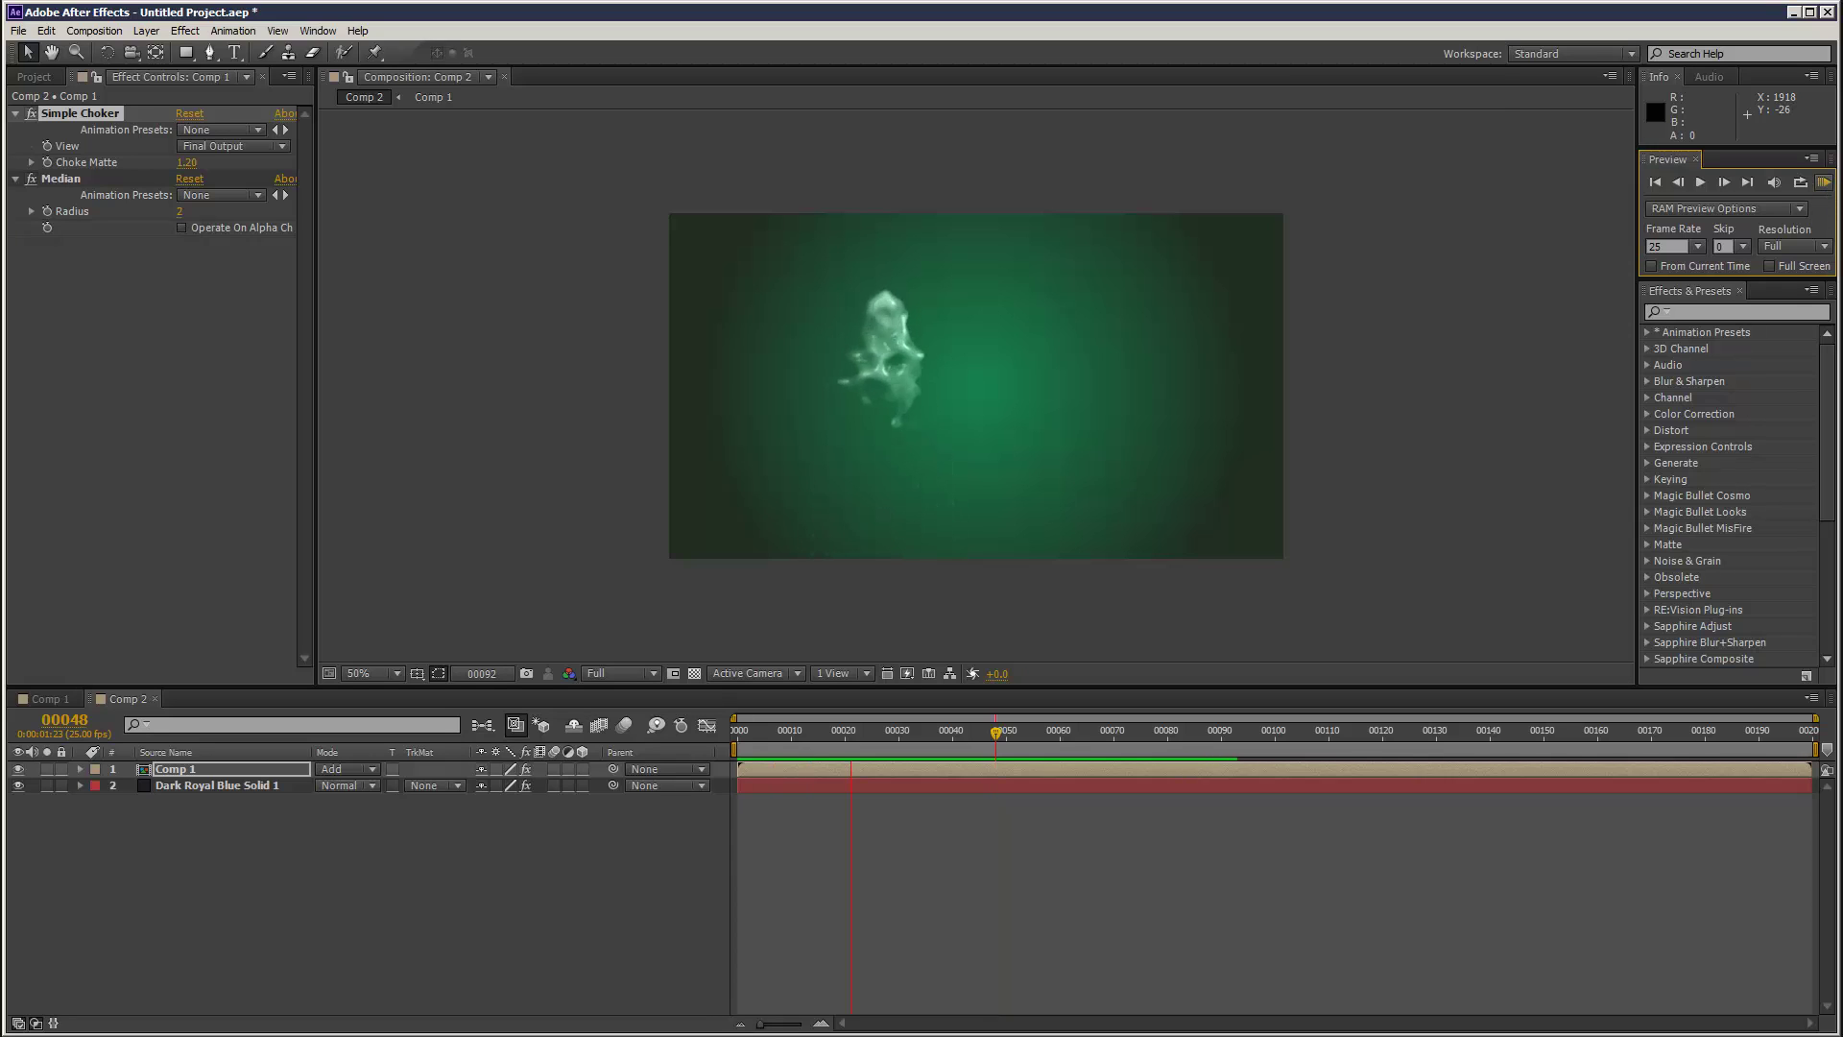